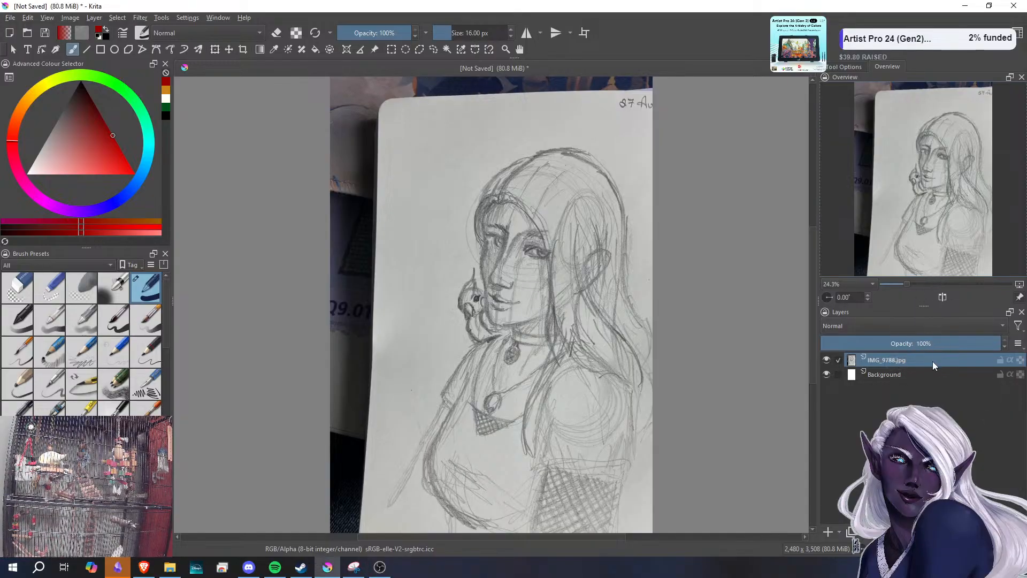
- Add a paint layer above the sketch photo and begin tracing the face outline in black with a 40 px sketch brush
{"action": "mouse_move", "coordinate": [925, 358]}
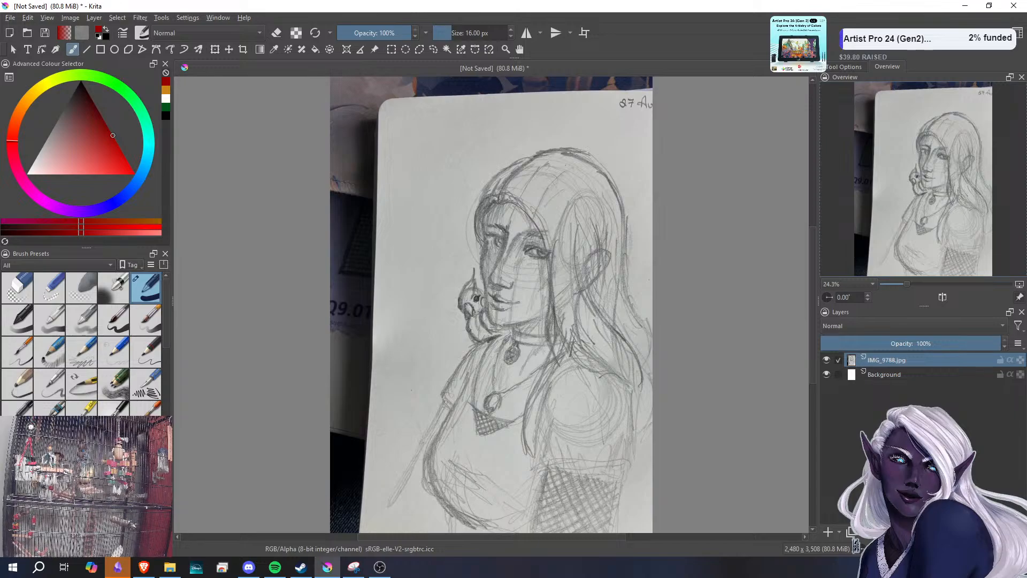
{"action": "left_click", "coordinate": [828, 531]}
{"action": "key", "text": "d"}
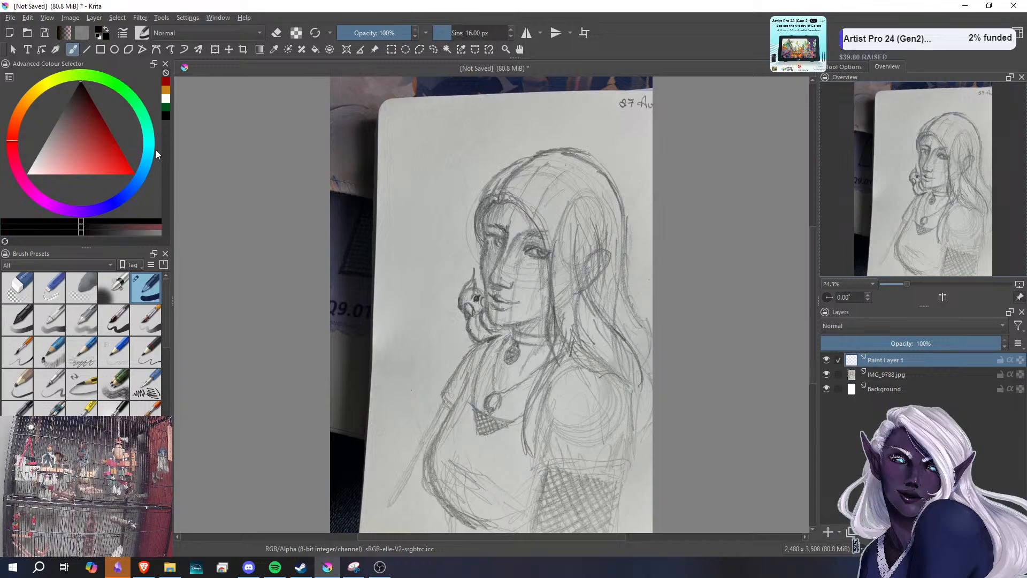
{"action": "left_click", "coordinate": [82, 384]}
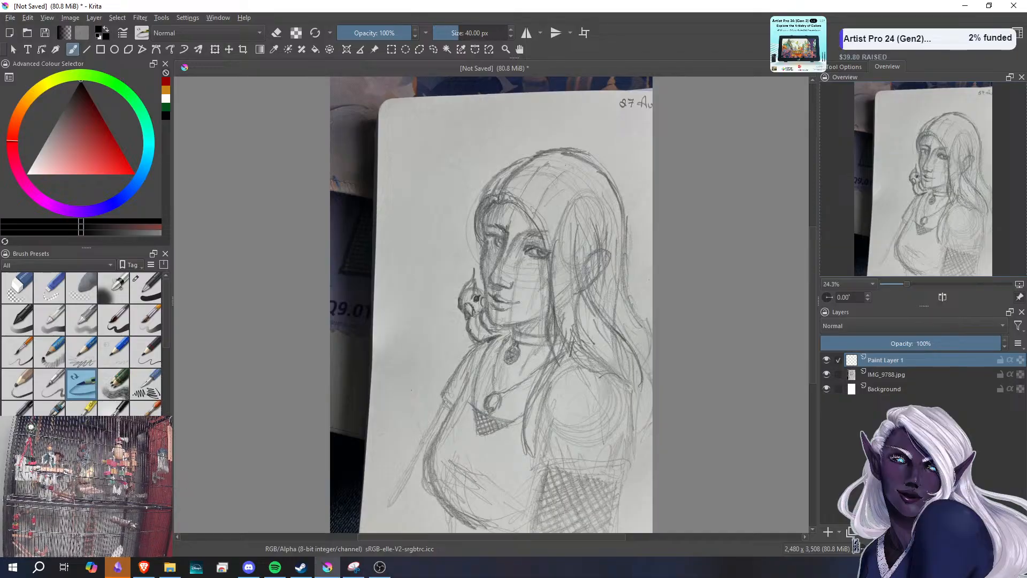
{"action": "left_click", "coordinate": [412, 390]}
{"action": "key", "text": "plus"}
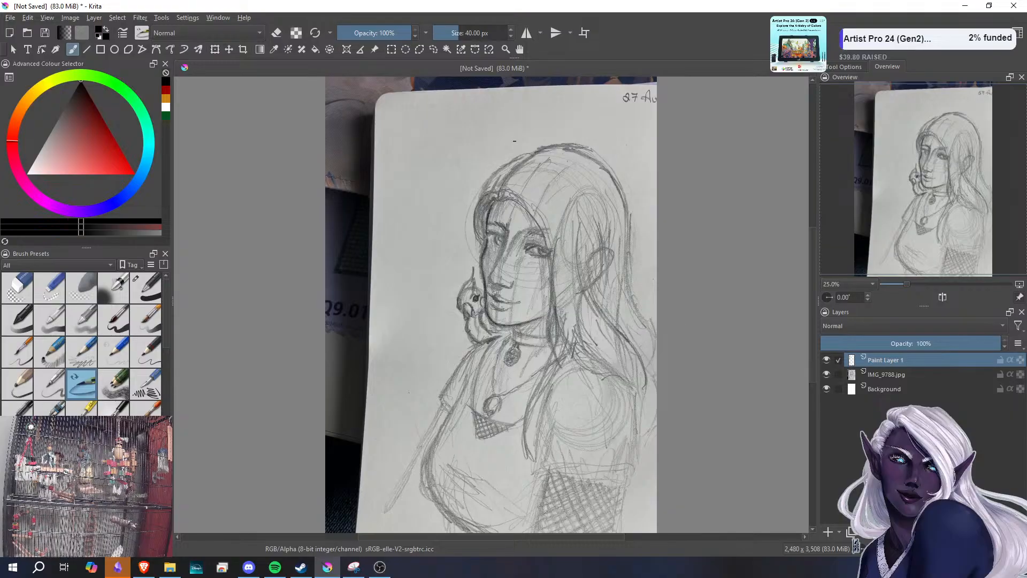
- Lower the IMG_9788.jpg layer's opacity to 28% and darken the face contour from brow to chin on Paint Layer 1
{"action": "left_click", "coordinate": [925, 375]}
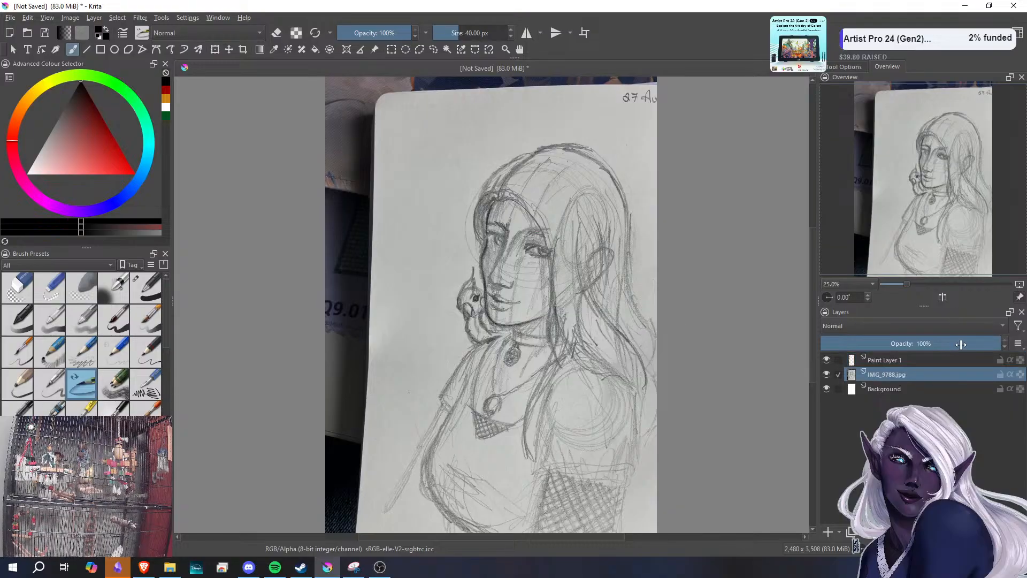
{"action": "left_click_drag", "start_coordinate": [957, 347], "coordinate": [870, 345]}
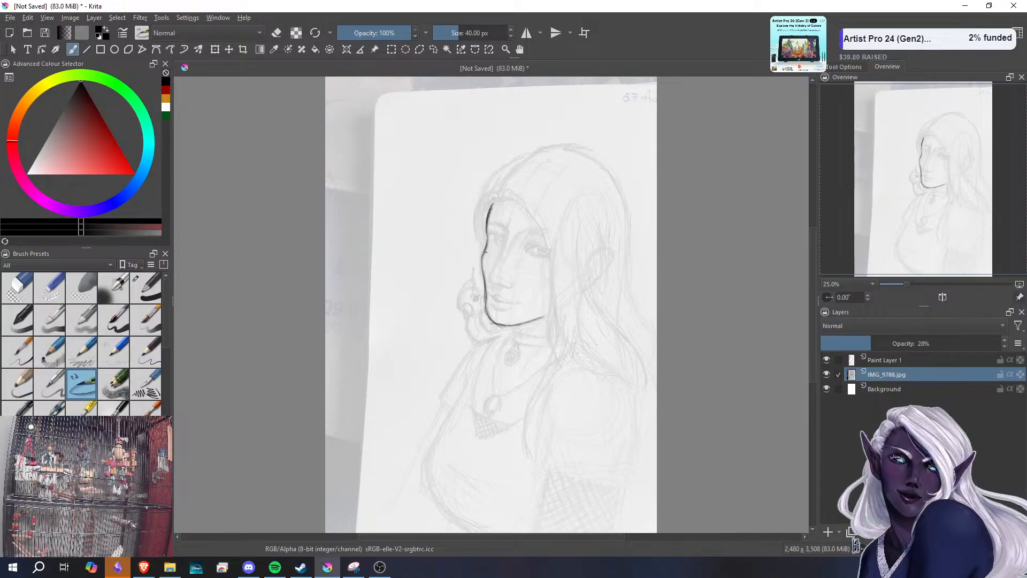
{"action": "left_click", "coordinate": [867, 360]}
{"action": "left_click_drag", "start_coordinate": [487, 252], "coordinate": [488, 318]}
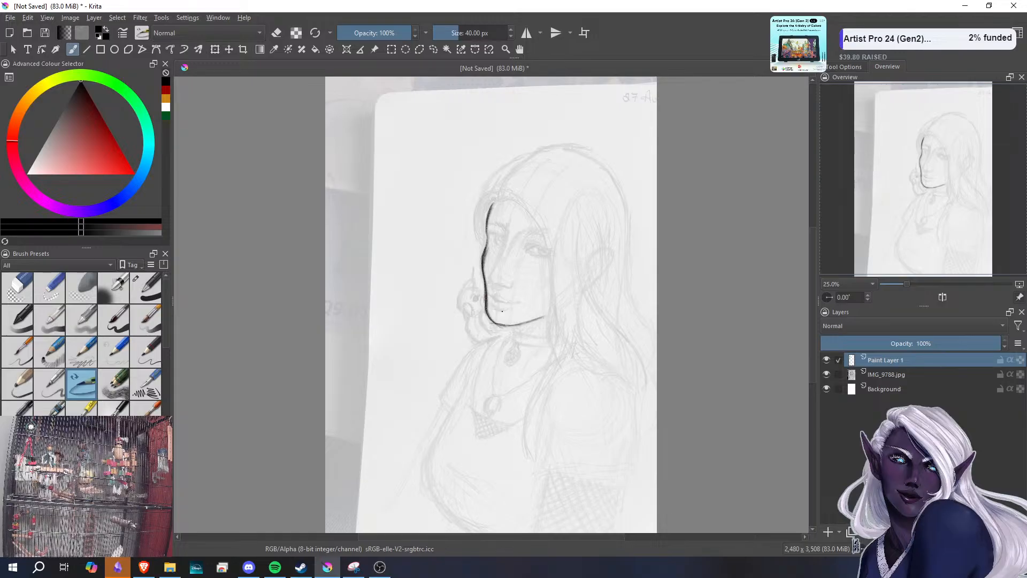
- Try out a 40 px ink brush with one long wavy stroke across the chest area
{"action": "key", "text": "e"}
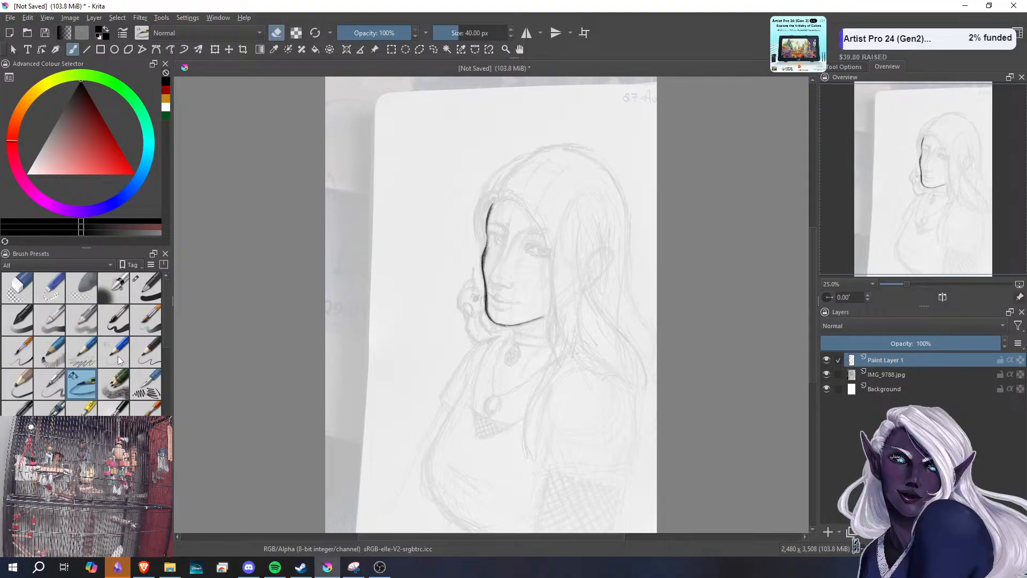
{"action": "left_click", "coordinate": [113, 319]}
{"action": "mouse_move", "coordinate": [376, 417]}
{"action": "left_mouse_down"}
{"action": "mouse_move", "coordinate": [455, 378]}
{"action": "mouse_move", "coordinate": [610, 424]}
{"action": "left_mouse_up"}
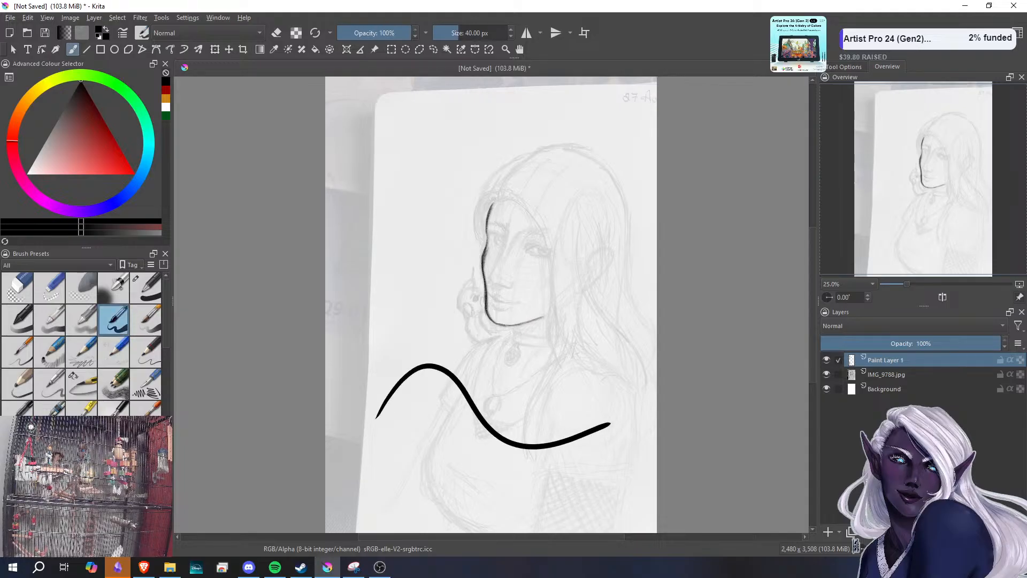
- Try selecting and deselecting the whole canvas, and undo back to before the wavy test stroke
{"action": "key", "text": "ctrl+a"}
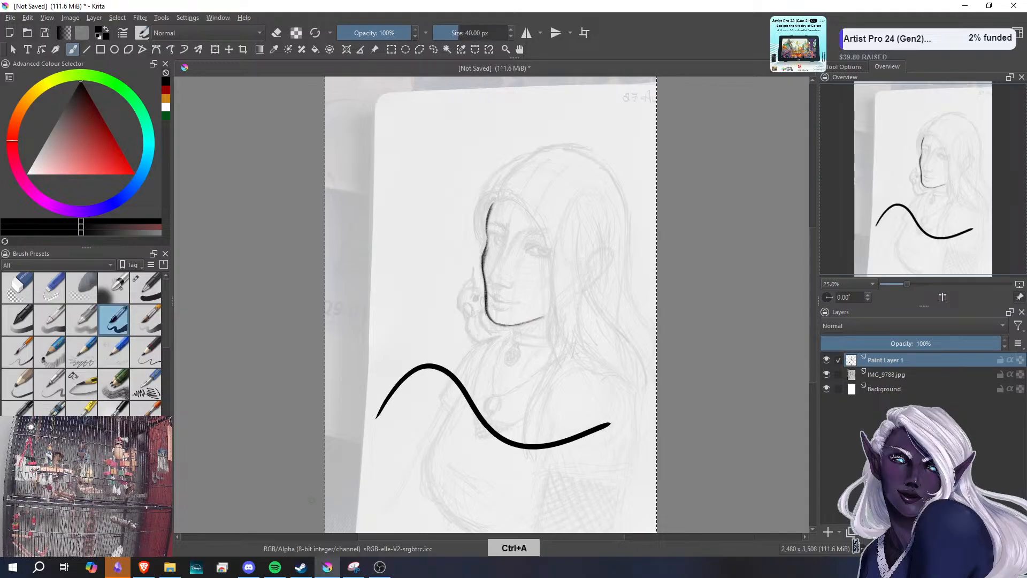
{"action": "key", "text": "ctrl+shift+a"}
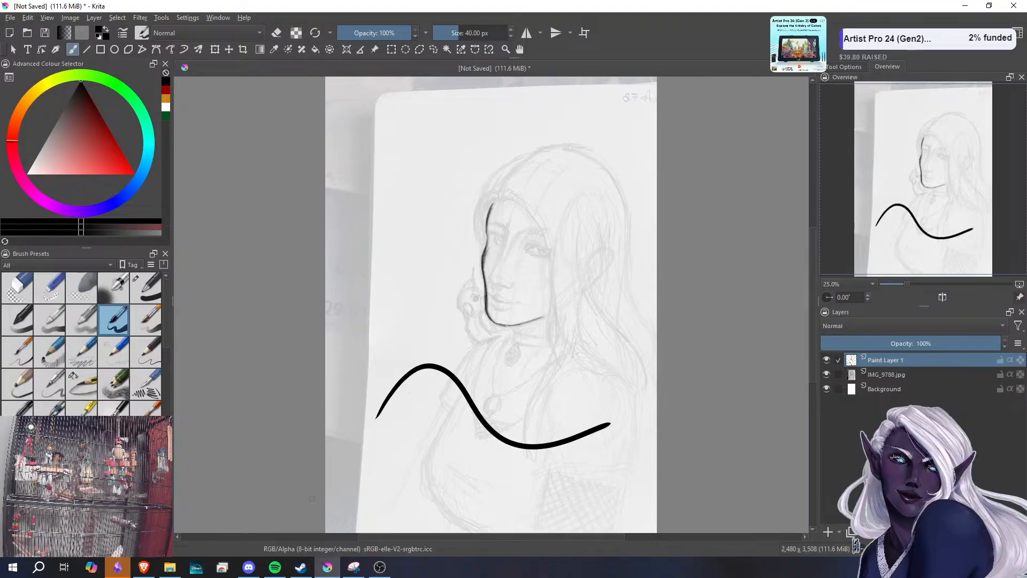
{"action": "key", "text": "ctrl+shift+a"}
{"action": "key", "text": "ctrl+a"}
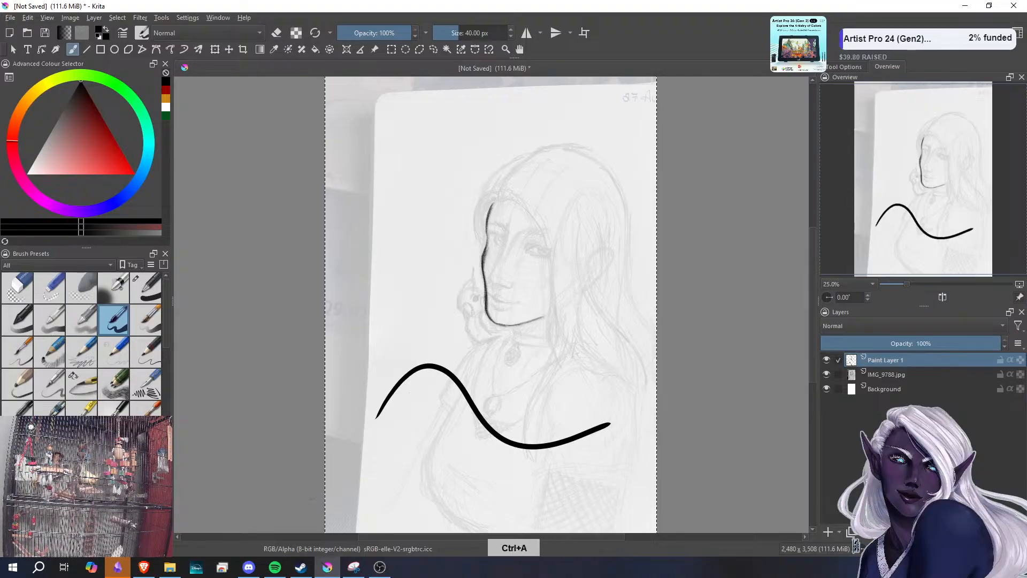
{"action": "key", "text": "ctrl+shift+a"}
{"action": "key", "text": "ctrl+z"}
{"action": "key", "text": "ctrl+z"}
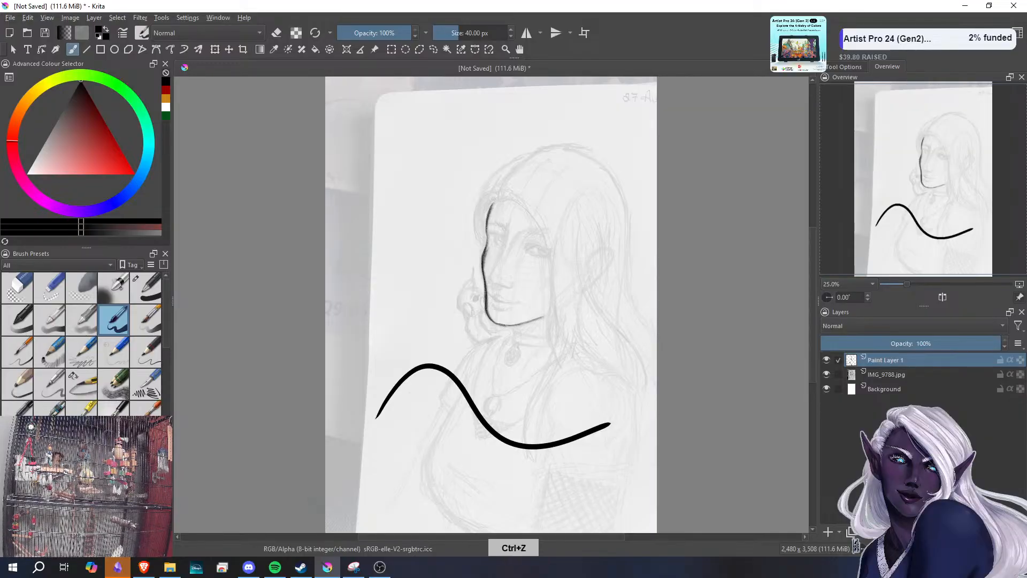
{"action": "key", "text": "ctrl+z"}
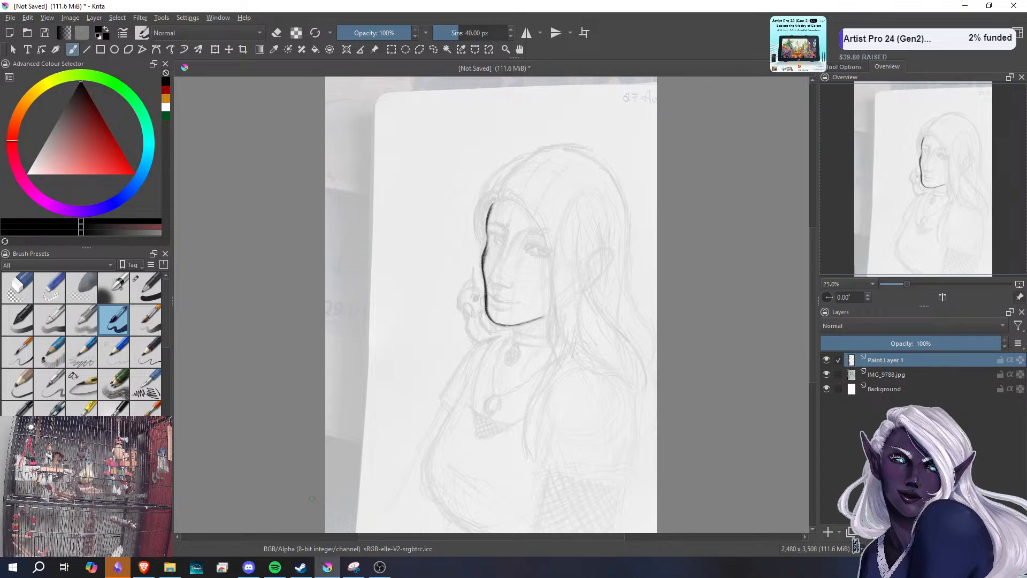
- Trace the nose from the brow down with the 40 px sketch brush and erase its lower part
{"action": "left_click", "coordinate": [94, 374]}
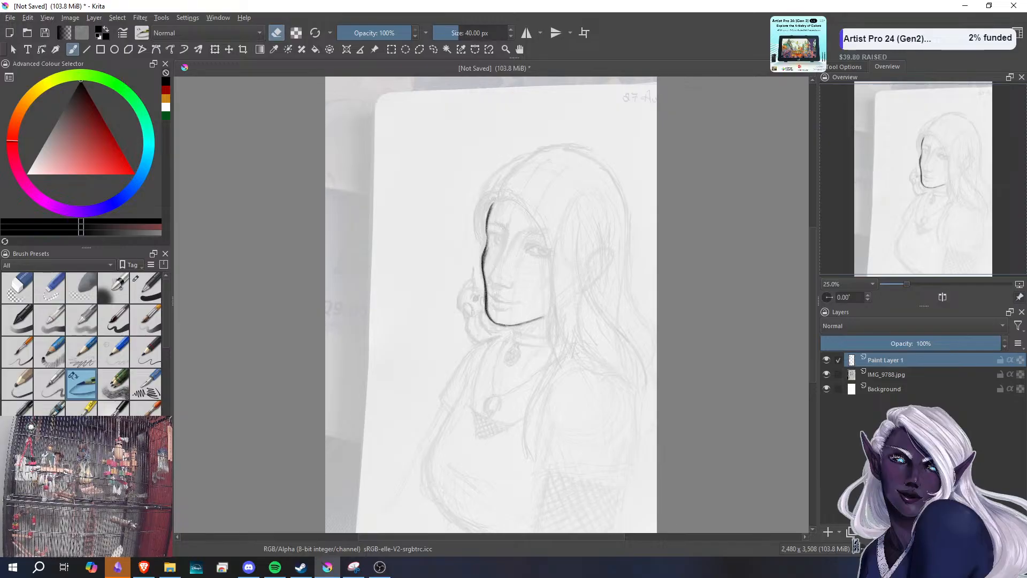
{"action": "left_click", "coordinate": [278, 32]}
{"action": "left_click_drag", "start_coordinate": [507, 248], "coordinate": [491, 275]}
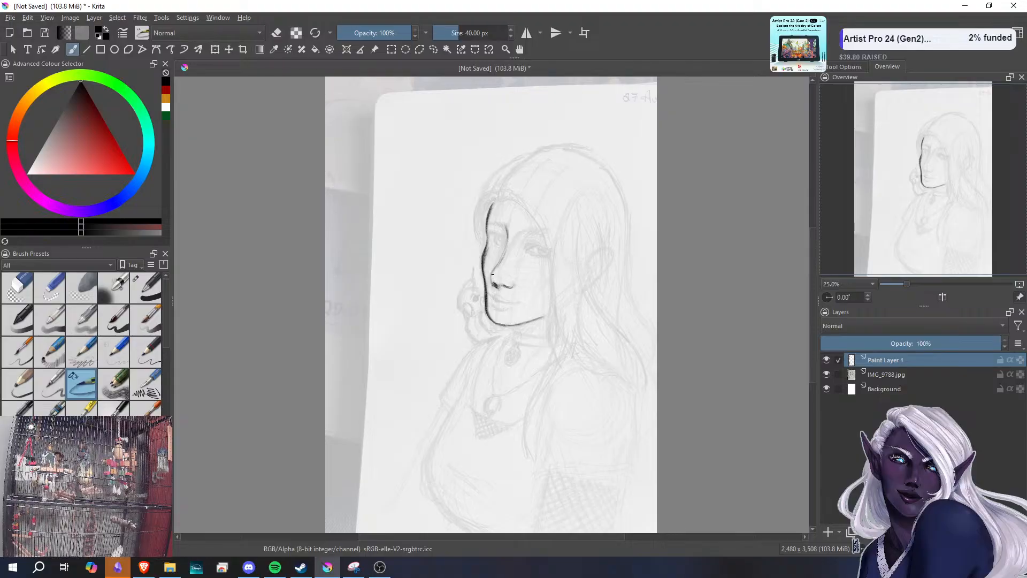
{"action": "key", "text": "e"}
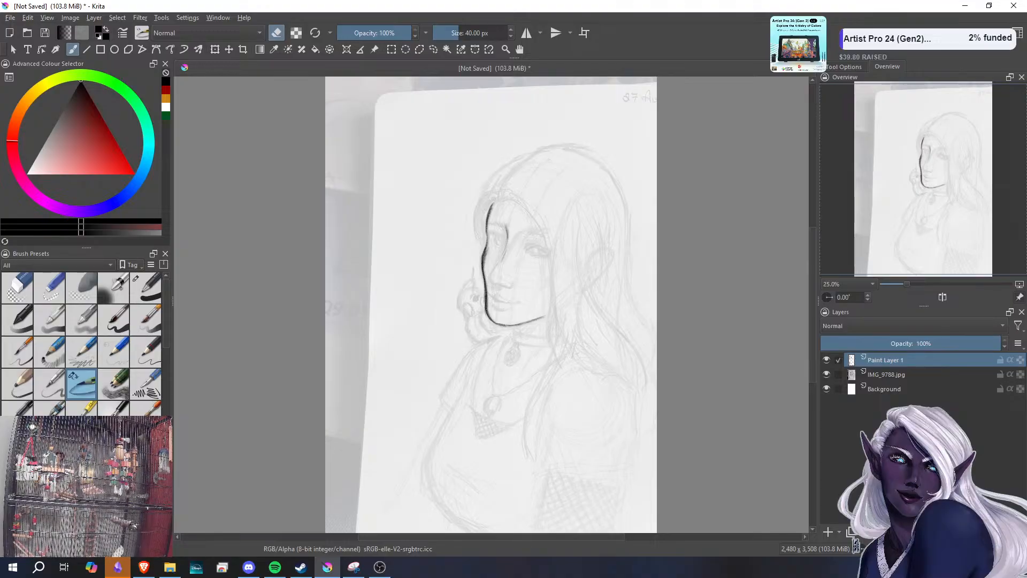
{"action": "key", "text": "e"}
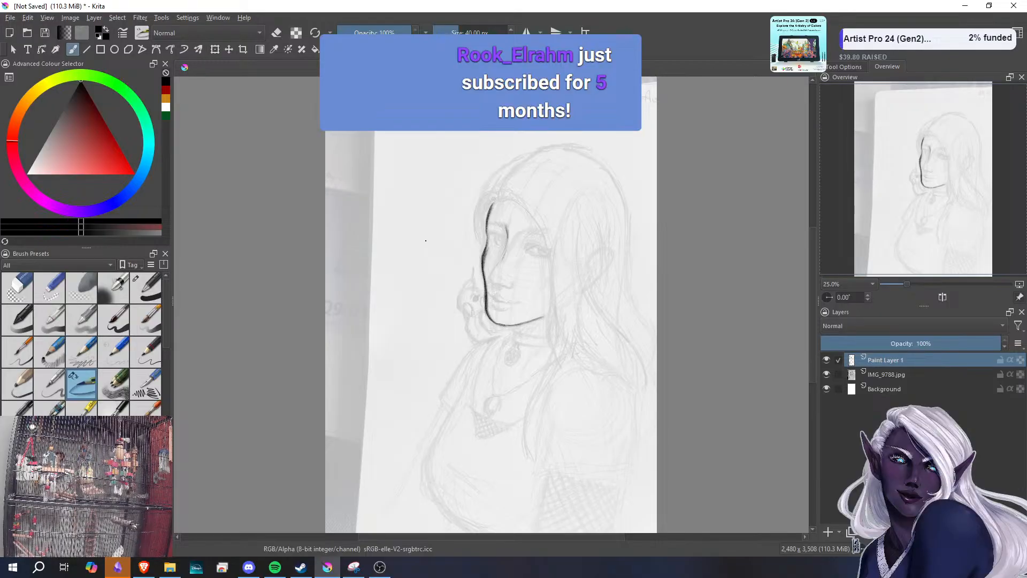
- Scribble a short test mark on the blank paper beside the head and remove it with the 60 px eraser brush
{"action": "key", "text": "e"}
{"action": "left_click_drag", "start_coordinate": [410, 203], "coordinate": [418, 224]}
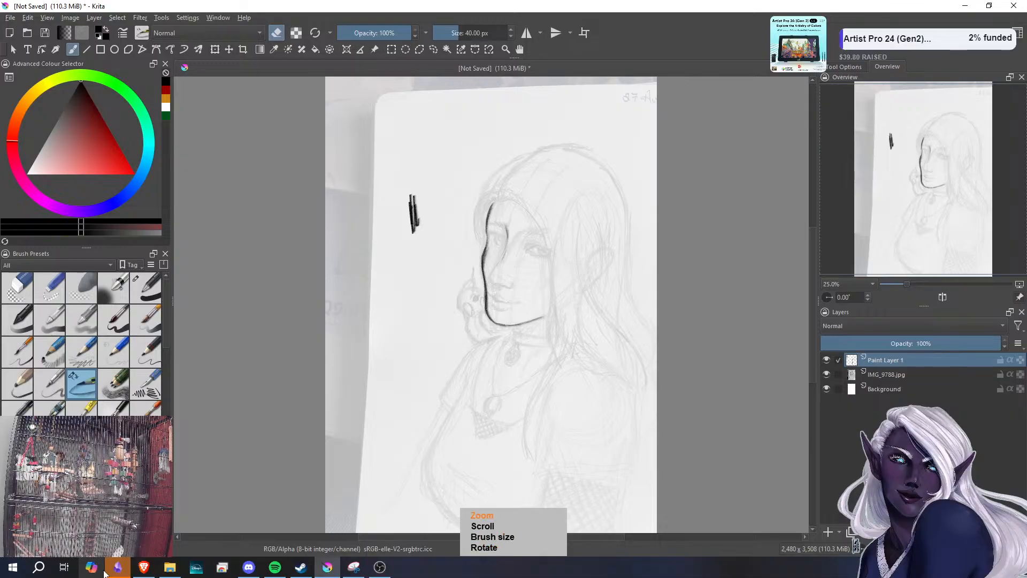
{"action": "key", "text": "space"}
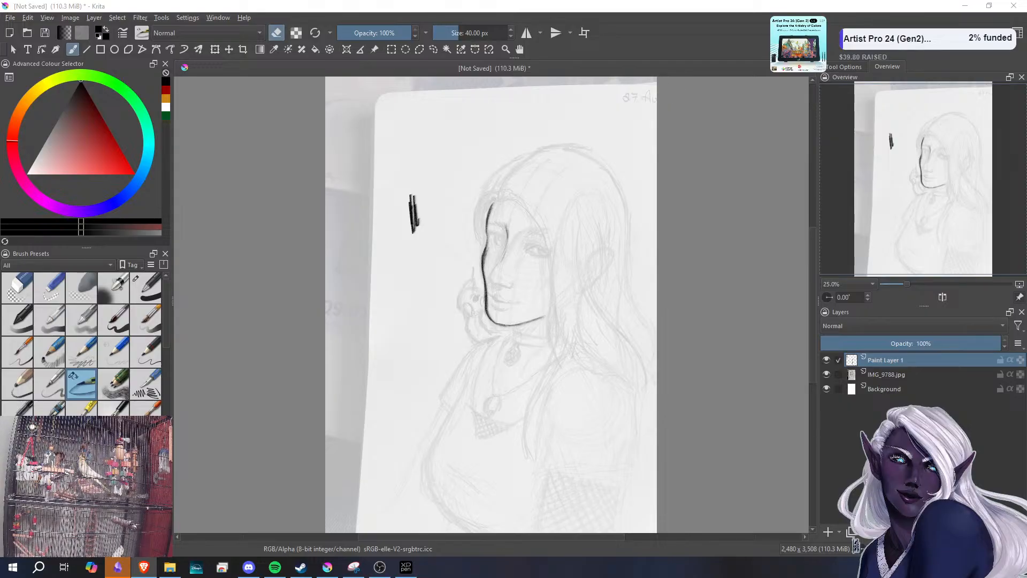
{"action": "left_click", "coordinate": [81, 287]}
{"action": "left_click_drag", "start_coordinate": [415, 230], "coordinate": [413, 191]}
{"action": "left_click_drag", "start_coordinate": [417, 215], "coordinate": [420, 232]}
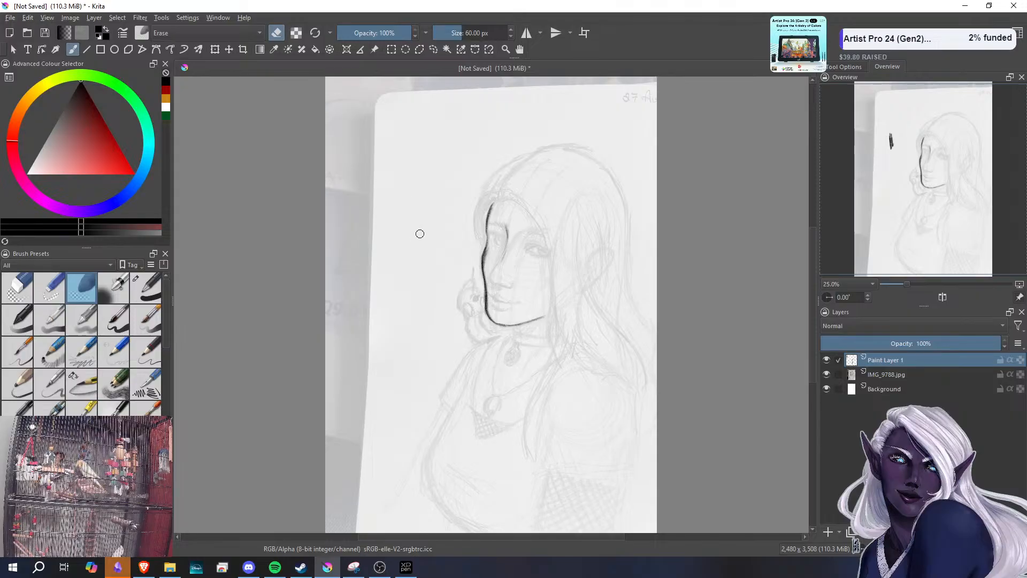
- Erase the remaining traced nose line with the 60 px eraser brush
{"action": "left_click", "coordinate": [94, 376]}
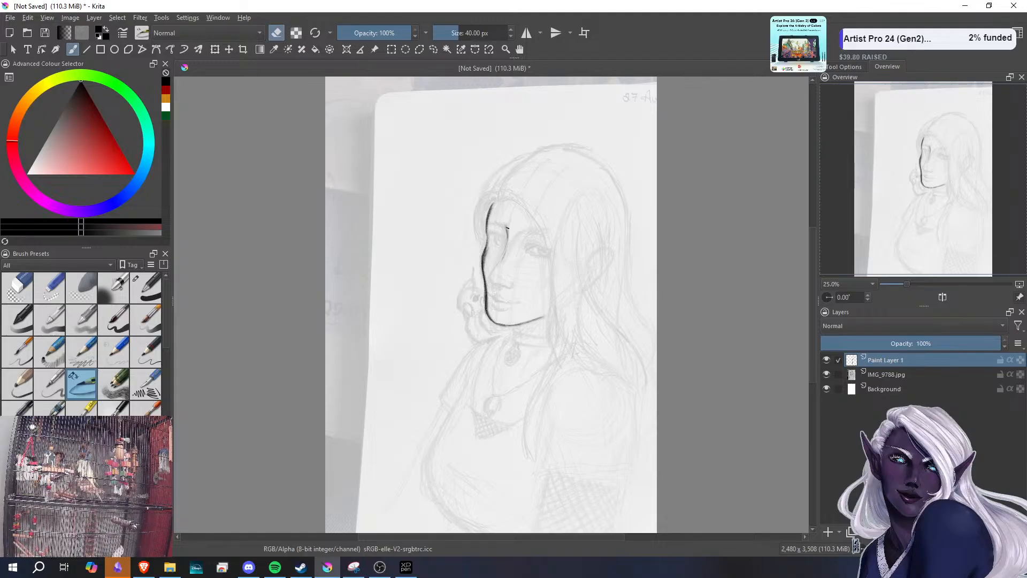
{"action": "left_click", "coordinate": [86, 288]}
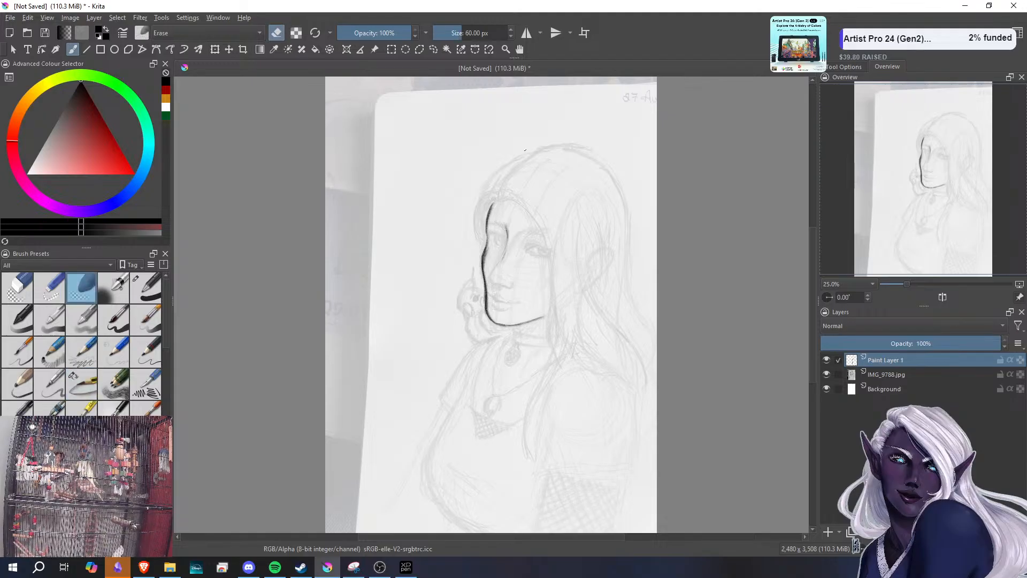
{"action": "left_click_drag", "start_coordinate": [512, 231], "coordinate": [487, 270]}
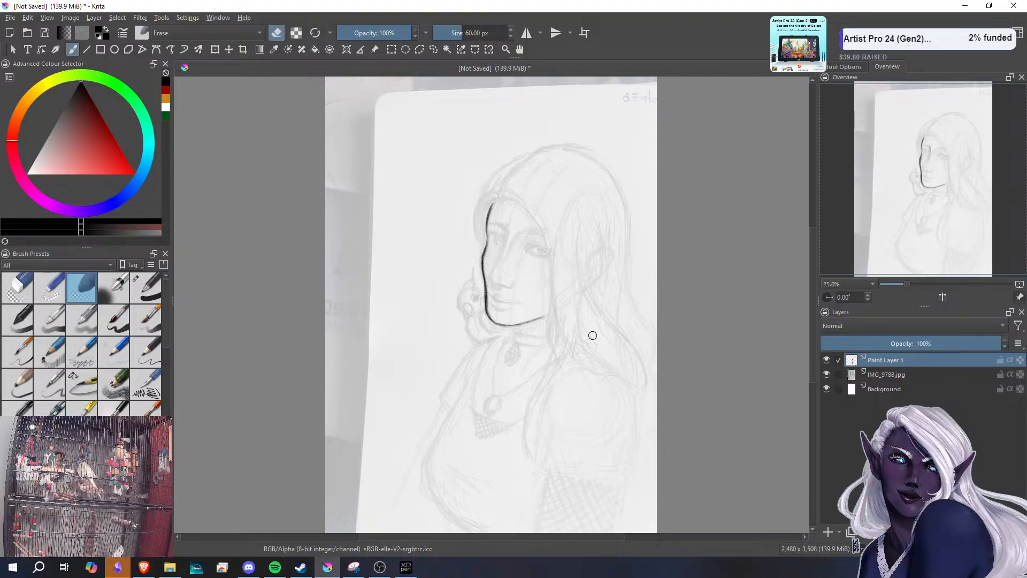
- Trace the front and back lines of the neck below the chin with the 40 px sketch brush
{"action": "left_click", "coordinate": [86, 374]}
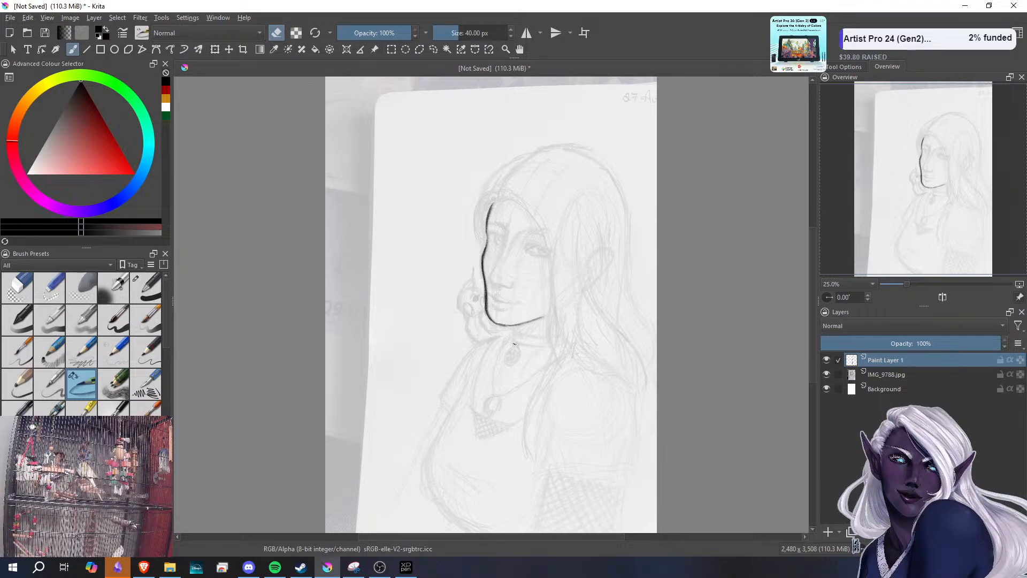
{"action": "key", "text": "e"}
{"action": "left_click_drag", "start_coordinate": [508, 324], "coordinate": [512, 343]}
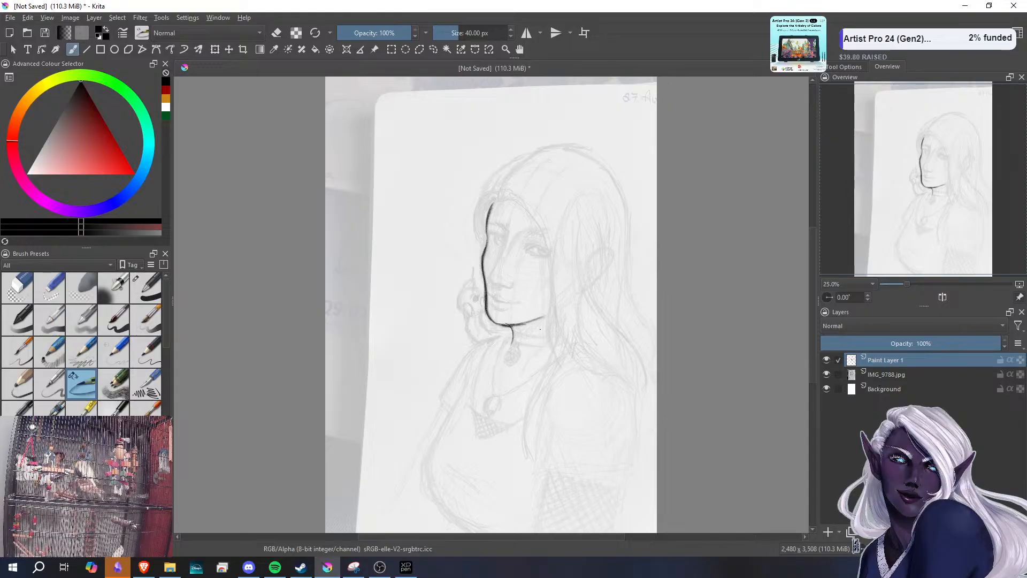
{"action": "left_click_drag", "start_coordinate": [551, 320], "coordinate": [532, 342]}
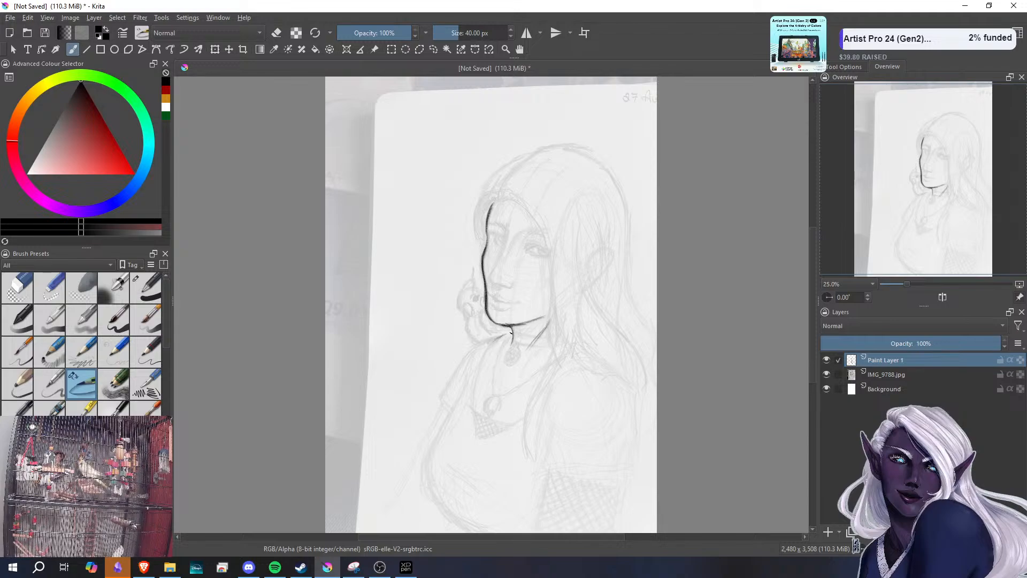
- Trace both sides of the shirt's V-shaped neckline and reinforce them with repeated strokes
{"action": "mouse_move", "coordinate": [513, 333]}
{"action": "left_mouse_down"}
{"action": "mouse_move", "coordinate": [492, 343]}
{"action": "mouse_move", "coordinate": [478, 381]}
{"action": "mouse_move", "coordinate": [493, 346]}
{"action": "mouse_move", "coordinate": [478, 417]}
{"action": "mouse_move", "coordinate": [481, 367]}
{"action": "mouse_move", "coordinate": [481, 436]}
{"action": "left_mouse_up"}
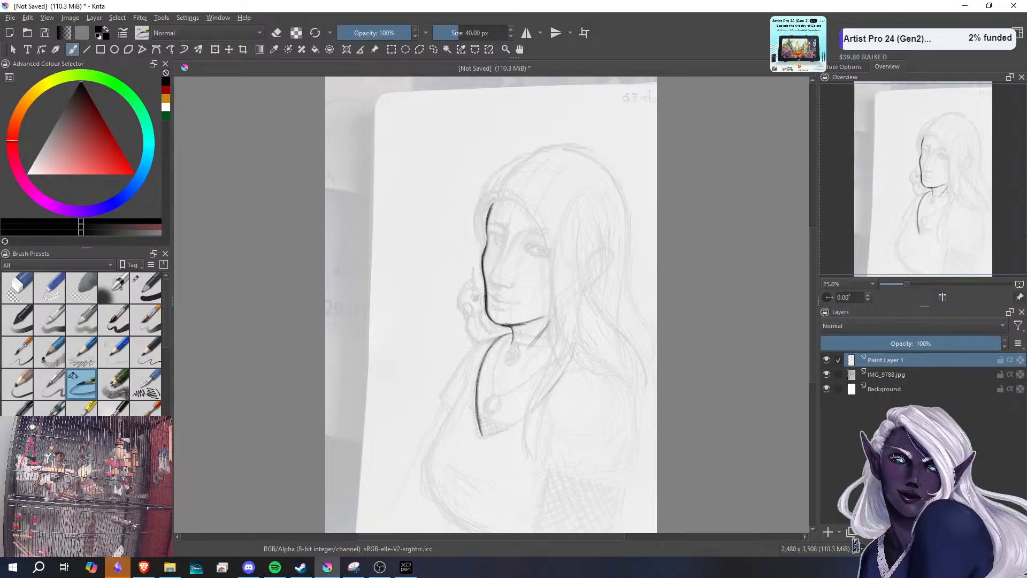
{"action": "mouse_move", "coordinate": [483, 435]}
{"action": "left_mouse_down"}
{"action": "mouse_move", "coordinate": [544, 402]}
{"action": "mouse_move", "coordinate": [528, 410]}
{"action": "mouse_move", "coordinate": [571, 361]}
{"action": "mouse_move", "coordinate": [484, 431]}
{"action": "mouse_move", "coordinate": [536, 402]}
{"action": "mouse_move", "coordinate": [517, 416]}
{"action": "mouse_move", "coordinate": [584, 353]}
{"action": "left_mouse_up"}
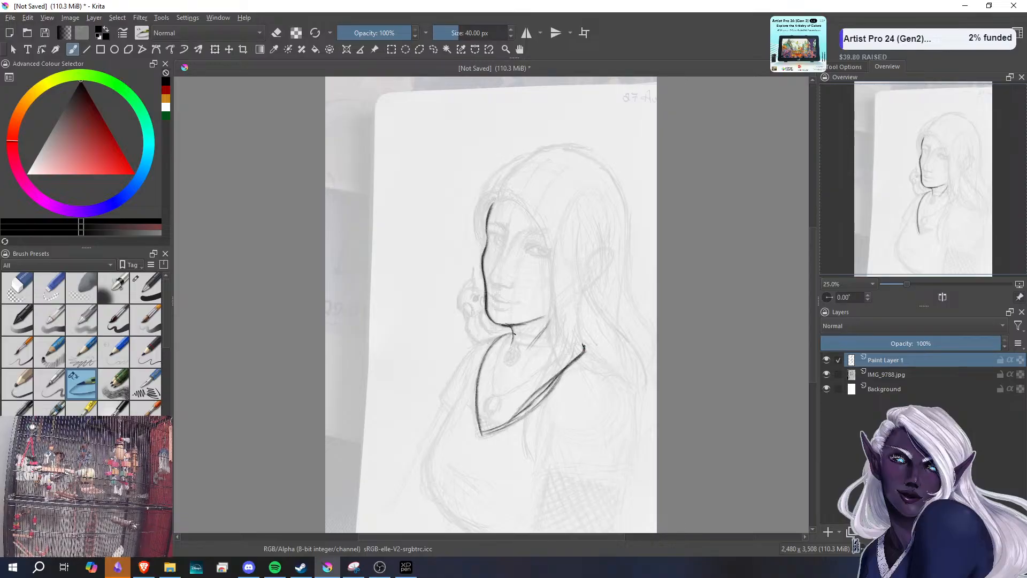
{"action": "mouse_move", "coordinate": [514, 333]}
{"action": "left_mouse_down"}
{"action": "mouse_move", "coordinate": [486, 357]}
{"action": "mouse_move", "coordinate": [481, 431]}
{"action": "left_mouse_up"}
{"action": "left_click_drag", "start_coordinate": [482, 386], "coordinate": [480, 411]}
{"action": "left_click_drag", "start_coordinate": [485, 417], "coordinate": [482, 435]}
{"action": "left_click_drag", "start_coordinate": [486, 365], "coordinate": [481, 380]}
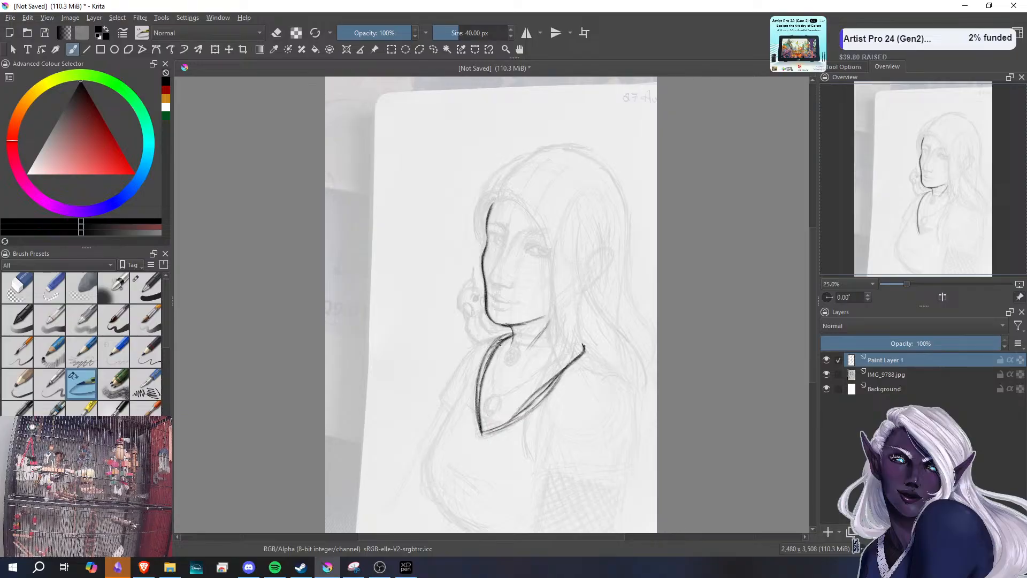
- Clean up the doubled neckline strokes into thinner lines with the 60 px eraser, and return to the 40 px sketch brush
{"action": "left_click", "coordinate": [85, 281]}
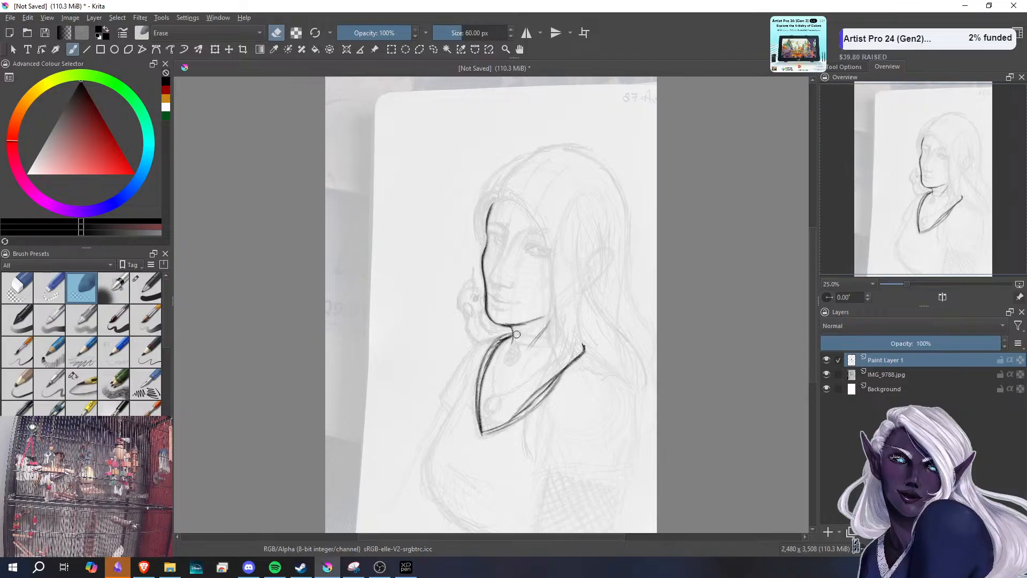
{"action": "mouse_move", "coordinate": [506, 333]}
{"action": "left_mouse_down"}
{"action": "mouse_move", "coordinate": [482, 366]}
{"action": "mouse_move", "coordinate": [478, 416]}
{"action": "left_mouse_up"}
{"action": "left_click_drag", "start_coordinate": [480, 370], "coordinate": [477, 430]}
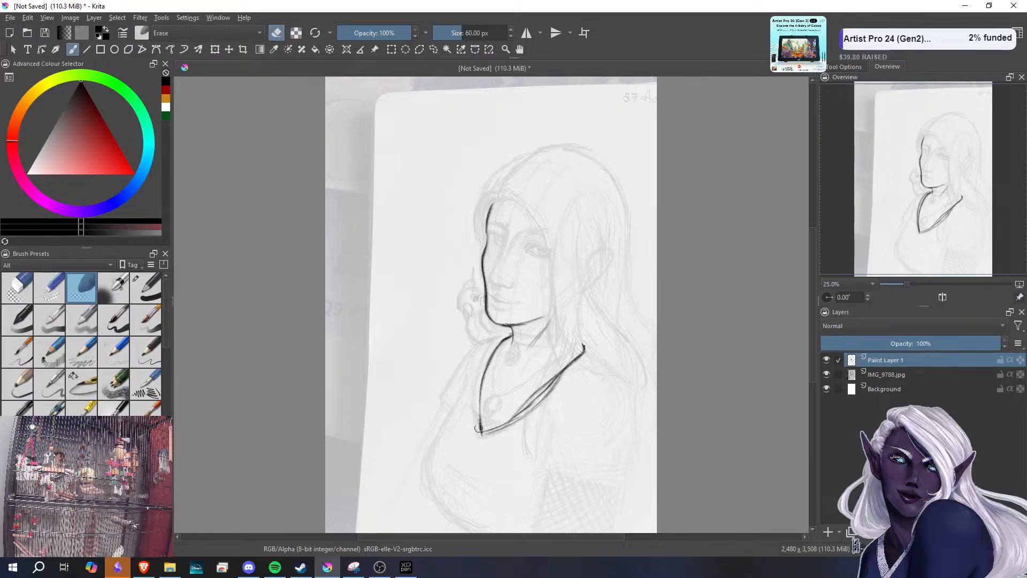
{"action": "mouse_move", "coordinate": [475, 395]}
{"action": "left_mouse_down"}
{"action": "mouse_move", "coordinate": [481, 448]}
{"action": "mouse_move", "coordinate": [543, 404]}
{"action": "mouse_move", "coordinate": [567, 371]}
{"action": "left_mouse_up"}
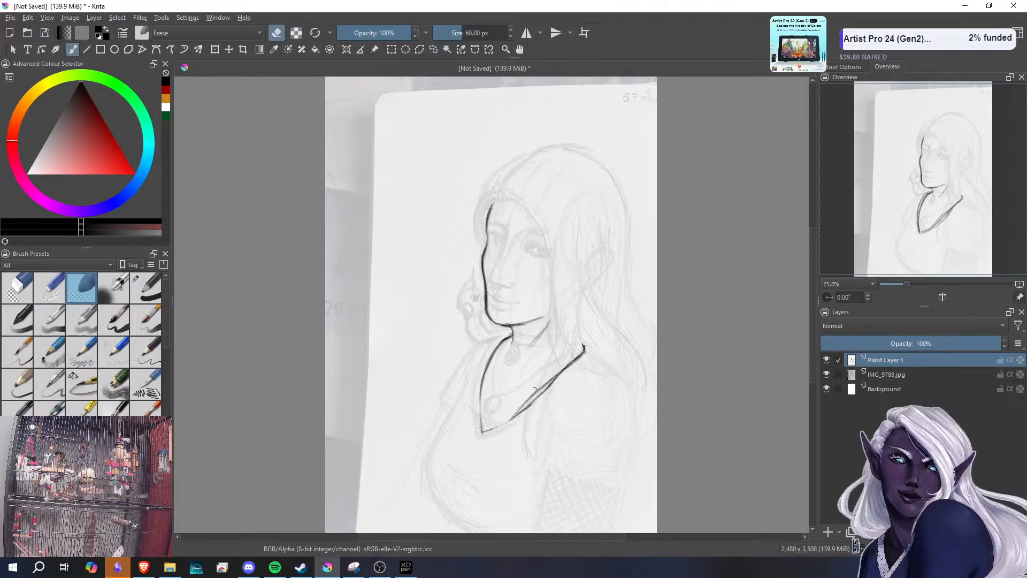
{"action": "mouse_move", "coordinate": [524, 403]}
{"action": "left_mouse_down"}
{"action": "mouse_move", "coordinate": [549, 377]}
{"action": "mouse_move", "coordinate": [514, 408]}
{"action": "mouse_move", "coordinate": [559, 367]}
{"action": "mouse_move", "coordinate": [500, 420]}
{"action": "left_mouse_up"}
{"action": "left_click_drag", "start_coordinate": [593, 344], "coordinate": [589, 354]}
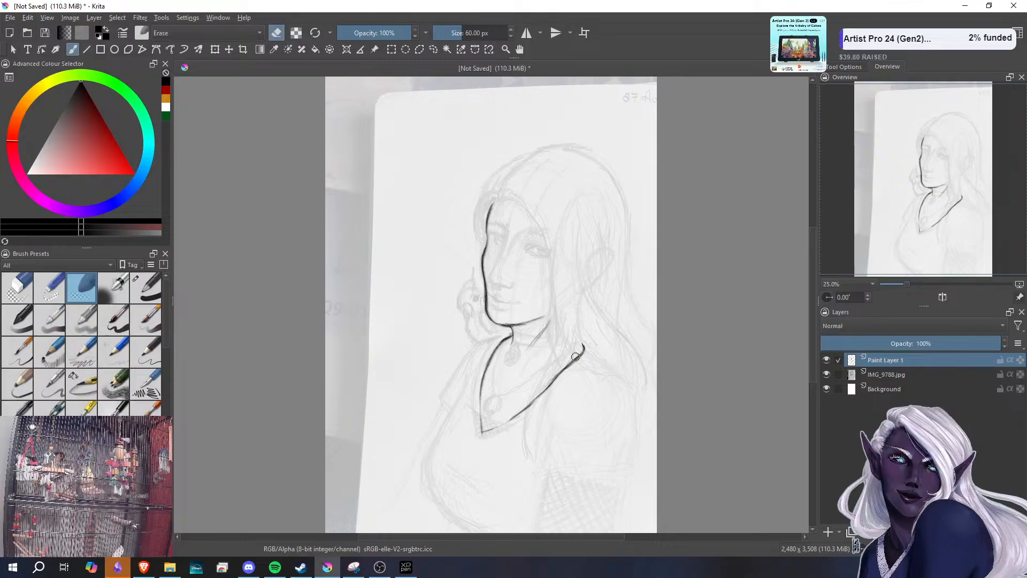
{"action": "left_click", "coordinate": [85, 381]}
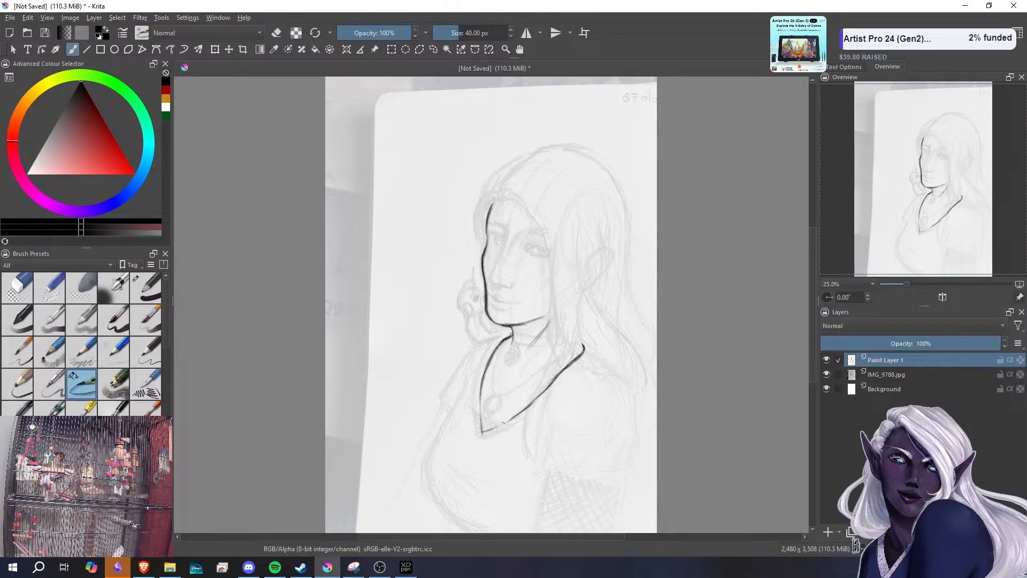
- Reinforce the neckline's lower edge and trace the far shoulder and short sleeve with the 40 px sketch brush
{"action": "left_click_drag", "start_coordinate": [483, 432], "coordinate": [562, 373]}
{"action": "key", "text": "alt+Tab"}
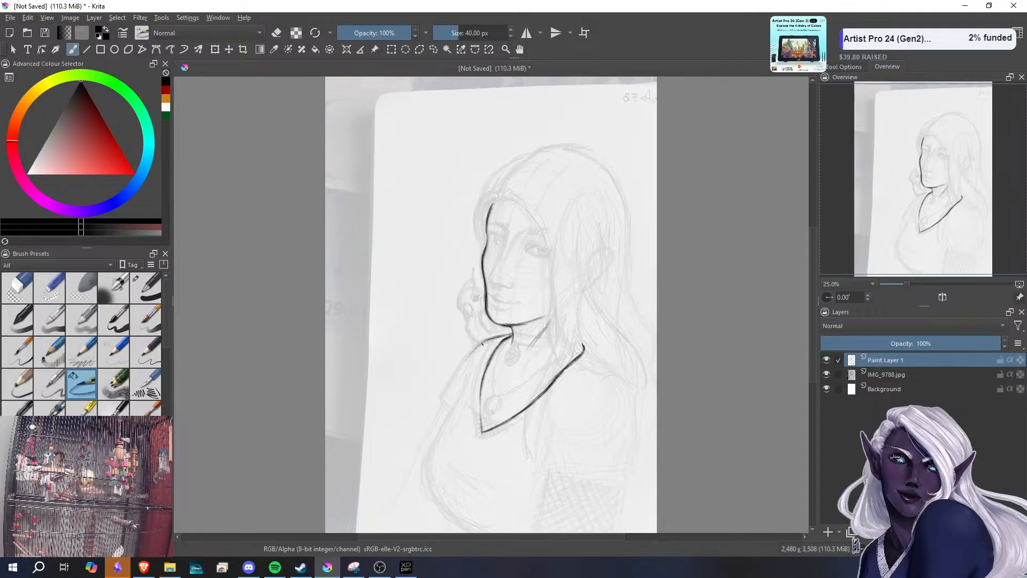
{"action": "left_click_drag", "start_coordinate": [482, 344], "coordinate": [441, 394]}
{"action": "mouse_move", "coordinate": [468, 358]}
{"action": "left_mouse_down"}
{"action": "mouse_move", "coordinate": [489, 340]}
{"action": "mouse_move", "coordinate": [442, 408]}
{"action": "left_mouse_up"}
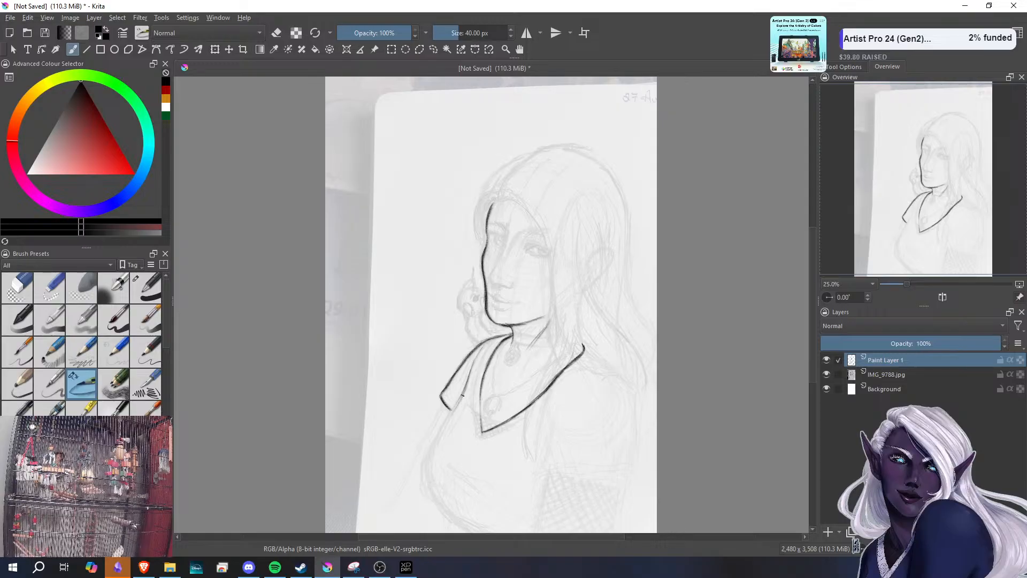
- Trace the front contour of the chest from the far sleeve downward with repeated strokes, then tidy it with the 60 px eraser
{"action": "left_click_drag", "start_coordinate": [456, 403], "coordinate": [424, 470]}
{"action": "left_click_drag", "start_coordinate": [438, 434], "coordinate": [427, 470]}
{"action": "mouse_move", "coordinate": [444, 422]}
{"action": "left_mouse_down"}
{"action": "mouse_move", "coordinate": [424, 477]}
{"action": "mouse_move", "coordinate": [442, 508]}
{"action": "left_mouse_up"}
{"action": "mouse_move", "coordinate": [428, 464]}
{"action": "left_mouse_down"}
{"action": "mouse_move", "coordinate": [441, 504]}
{"action": "mouse_move", "coordinate": [428, 483]}
{"action": "left_mouse_up"}
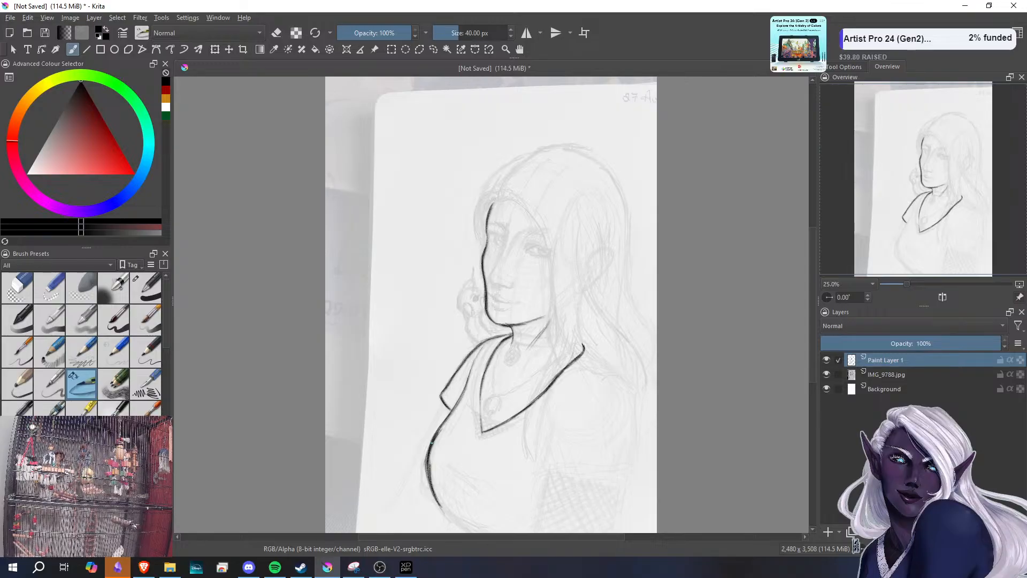
{"action": "left_click_drag", "start_coordinate": [434, 438], "coordinate": [457, 405]}
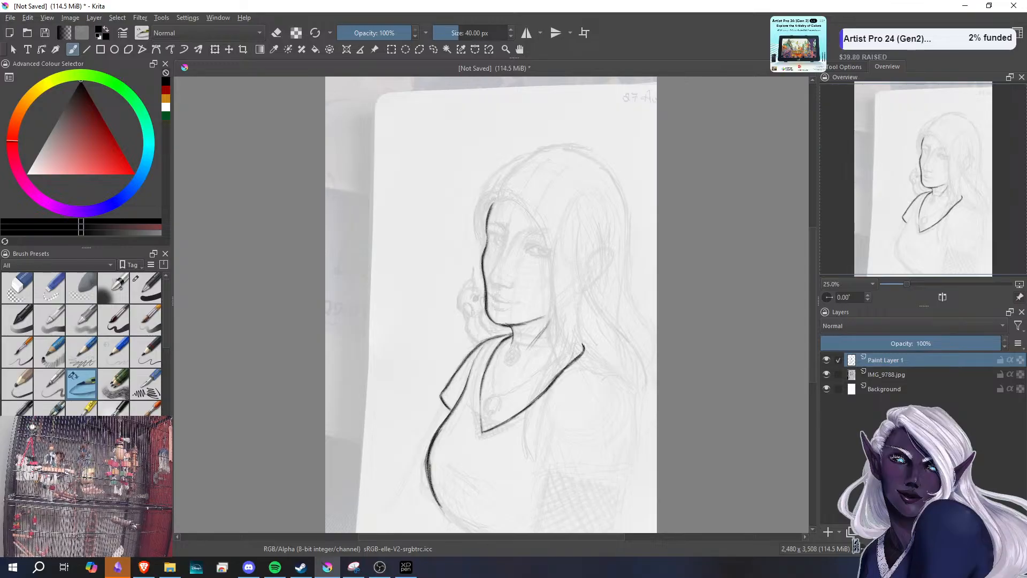
{"action": "mouse_move", "coordinate": [427, 456]}
{"action": "left_mouse_down"}
{"action": "mouse_move", "coordinate": [435, 502]}
{"action": "mouse_move", "coordinate": [427, 465]}
{"action": "mouse_move", "coordinate": [453, 522]}
{"action": "left_mouse_up"}
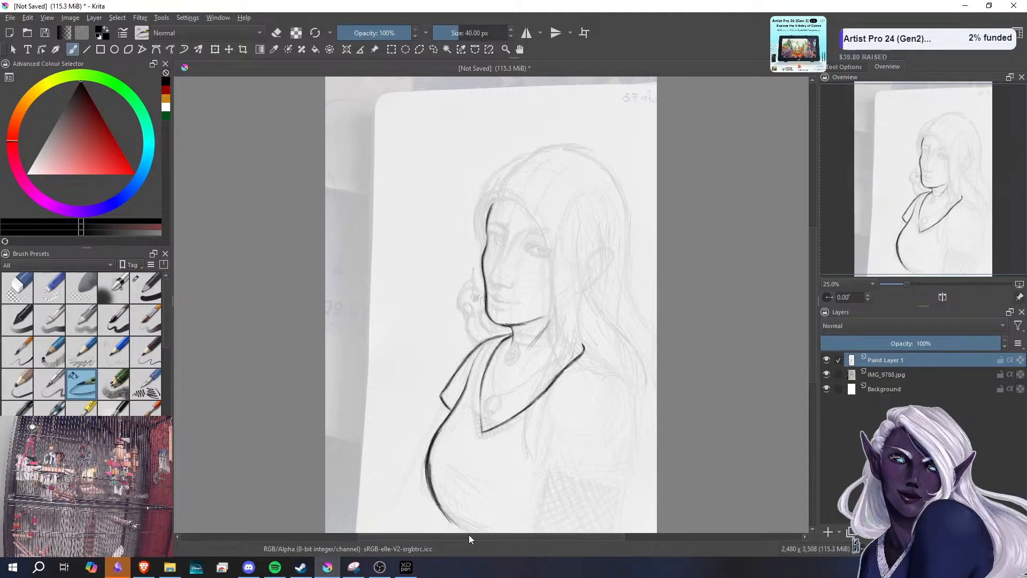
{"action": "left_click", "coordinate": [82, 287]}
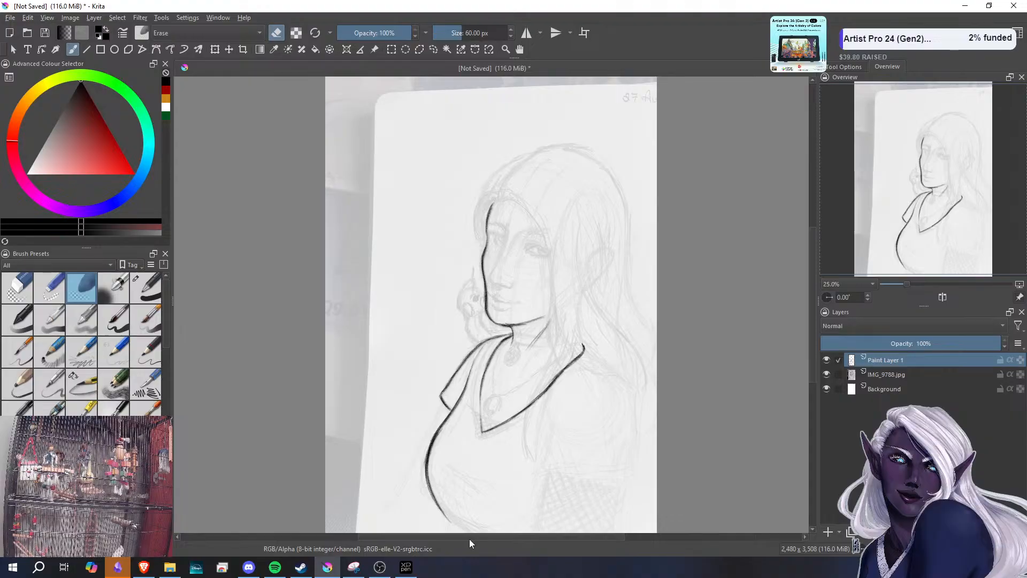
- Continue the torso's front line from under the bust down to the canvas's lower edge with the 40 px sketch brush
{"action": "left_click", "coordinate": [82, 386]}
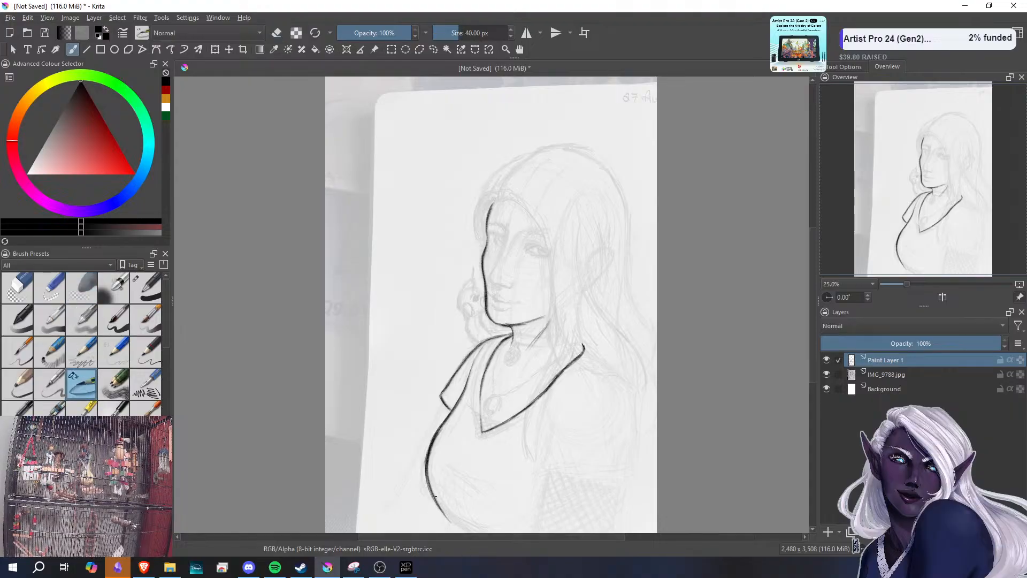
{"action": "left_click_drag", "start_coordinate": [434, 495], "coordinate": [441, 527]}
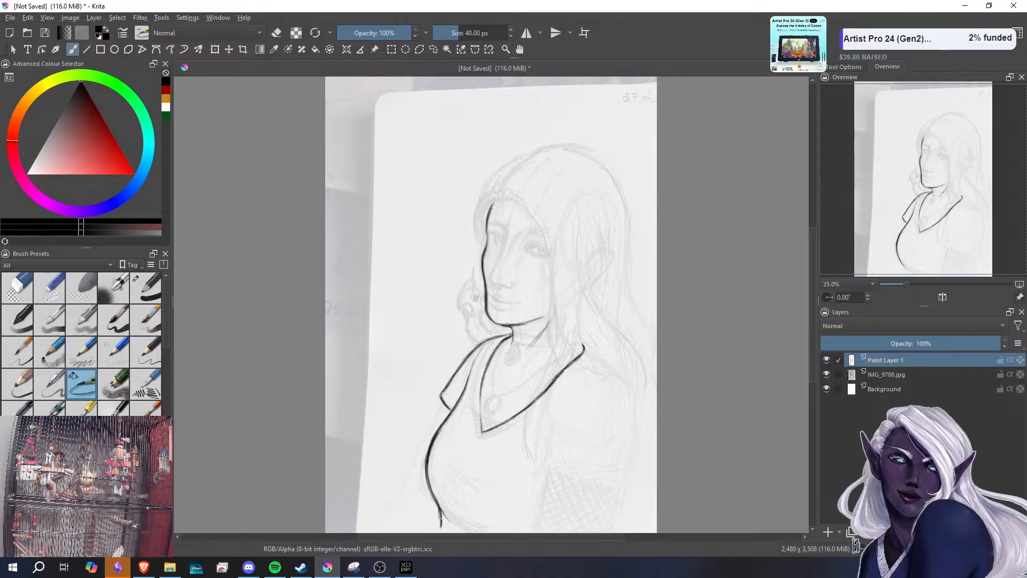
{"action": "left_click_drag", "start_coordinate": [928, 214], "coordinate": [932, 233]}
{"action": "left_click_drag", "start_coordinate": [442, 479], "coordinate": [438, 506]}
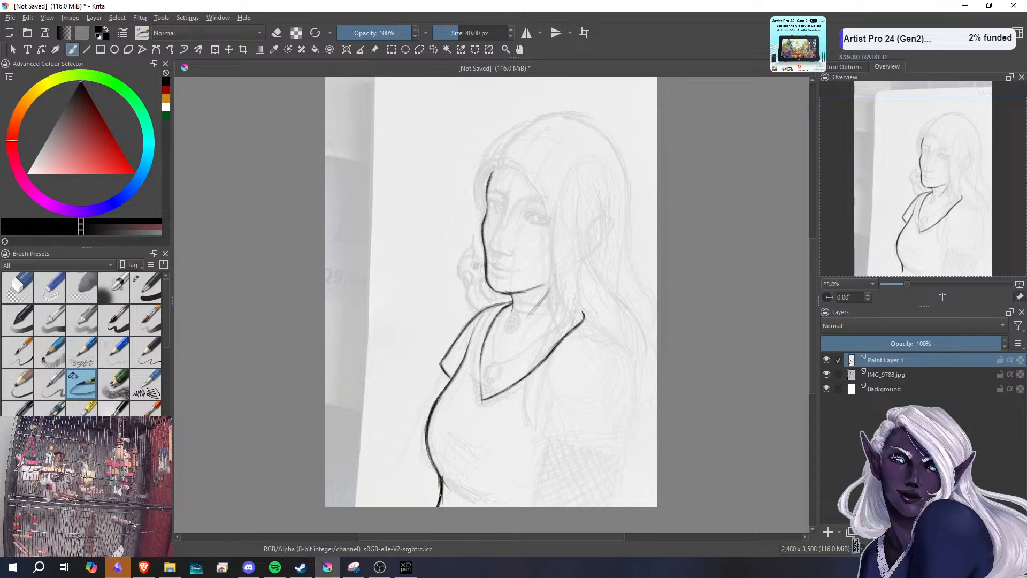
- Thin the waist line with the 60 px eraser, and trace the shirt's fold lines below the bust with the 40 px sketch brush
{"action": "left_click", "coordinate": [94, 278]}
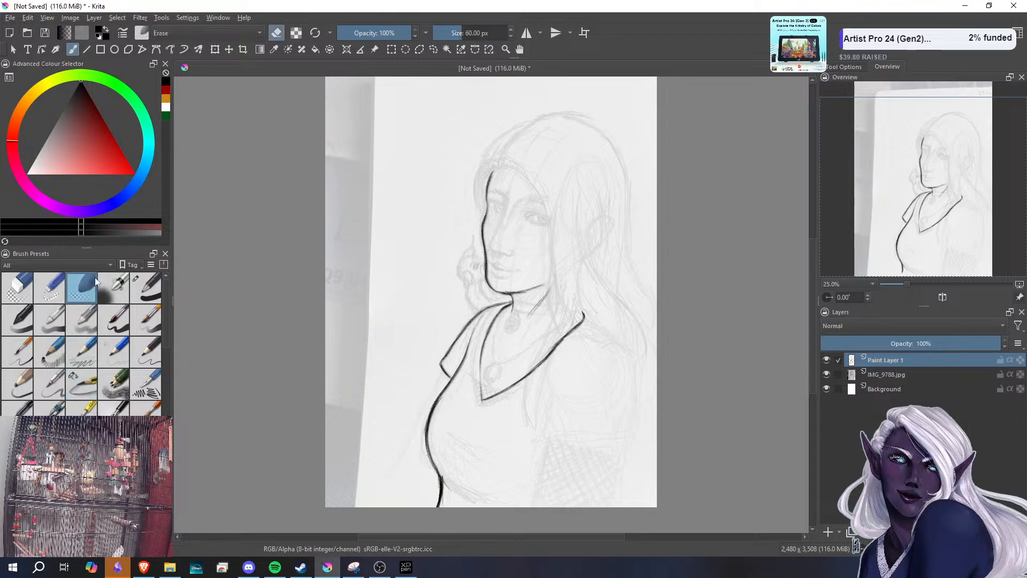
{"action": "left_click_drag", "start_coordinate": [444, 480], "coordinate": [442, 472]}
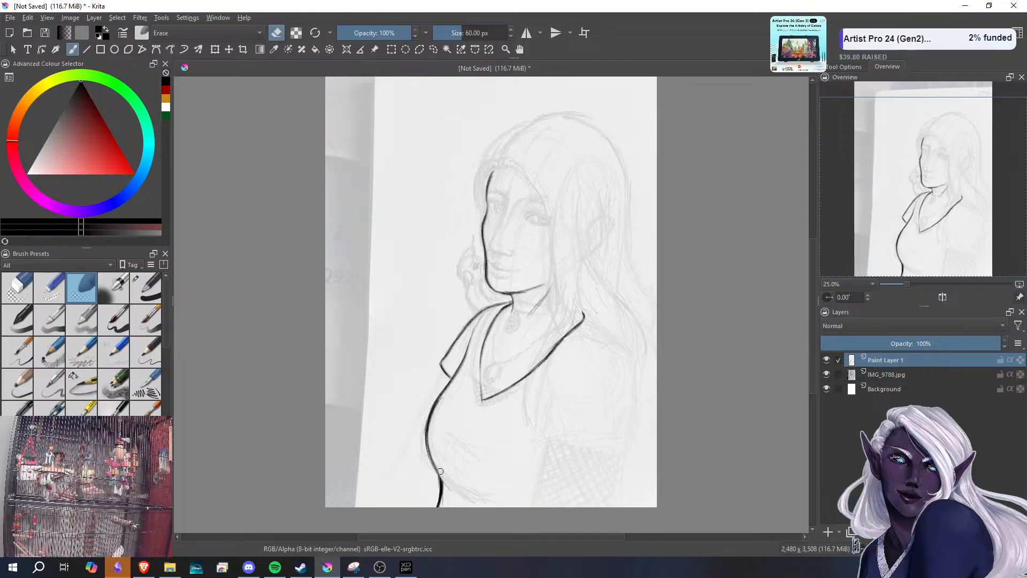
{"action": "left_click_drag", "start_coordinate": [435, 459], "coordinate": [441, 471]}
{"action": "left_click", "coordinate": [89, 373]}
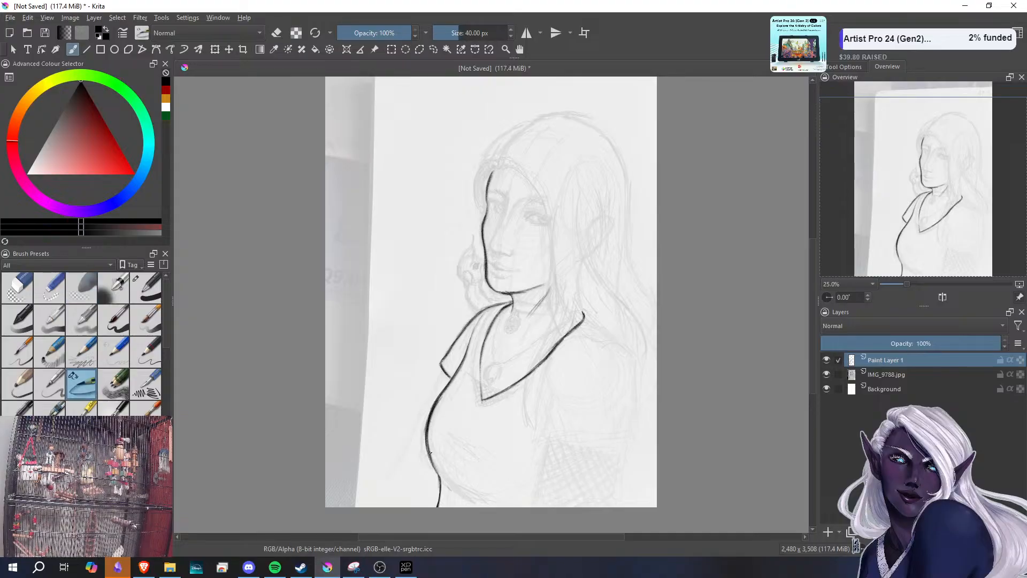
{"action": "mouse_move", "coordinate": [430, 453]}
{"action": "left_mouse_down"}
{"action": "mouse_move", "coordinate": [440, 476]}
{"action": "mouse_move", "coordinate": [481, 466]}
{"action": "mouse_move", "coordinate": [500, 478]}
{"action": "mouse_move", "coordinate": [470, 457]}
{"action": "mouse_move", "coordinate": [485, 459]}
{"action": "left_mouse_up"}
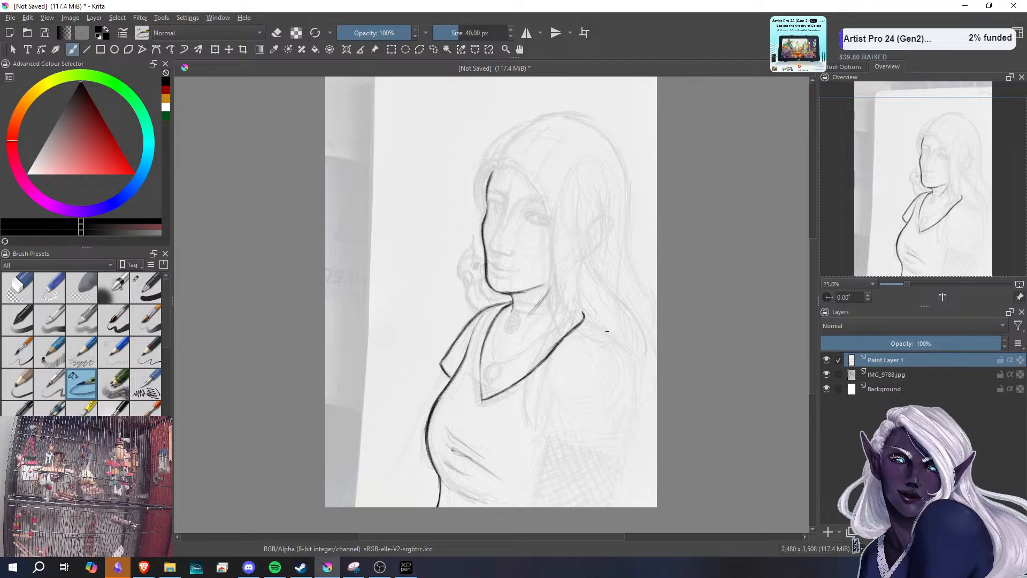
- Trace the near shoulder, the sleeve's outer edge, its curved hem, the shoulder fold and the short inner sleeve edge
{"action": "mouse_move", "coordinate": [585, 315]}
{"action": "left_mouse_down"}
{"action": "mouse_move", "coordinate": [615, 345]}
{"action": "mouse_move", "coordinate": [635, 451]}
{"action": "left_mouse_up"}
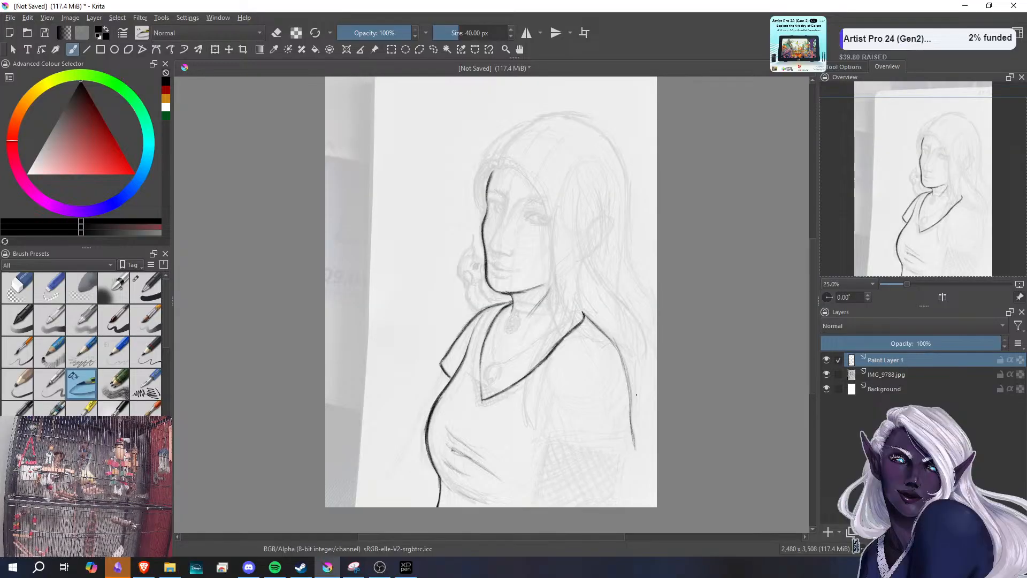
{"action": "mouse_move", "coordinate": [555, 444]}
{"action": "left_mouse_down"}
{"action": "mouse_move", "coordinate": [622, 435]}
{"action": "mouse_move", "coordinate": [554, 435]}
{"action": "mouse_move", "coordinate": [632, 440]}
{"action": "left_mouse_up"}
{"action": "mouse_move", "coordinate": [589, 425]}
{"action": "left_mouse_down"}
{"action": "mouse_move", "coordinate": [628, 435]}
{"action": "mouse_move", "coordinate": [554, 431]}
{"action": "mouse_move", "coordinate": [619, 425]}
{"action": "mouse_move", "coordinate": [629, 436]}
{"action": "mouse_move", "coordinate": [537, 438]}
{"action": "left_mouse_up"}
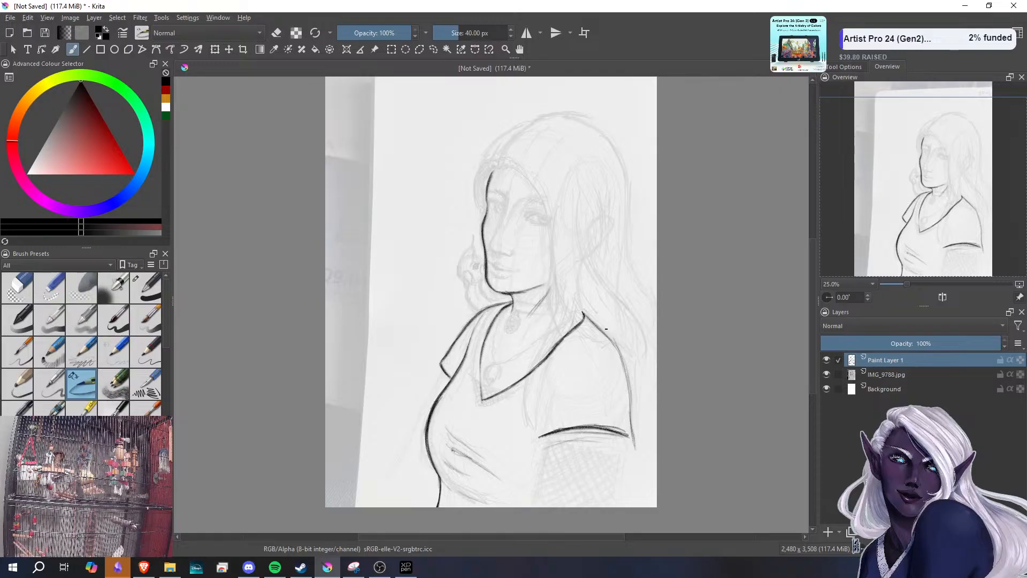
{"action": "mouse_move", "coordinate": [597, 334]}
{"action": "left_mouse_down"}
{"action": "mouse_move", "coordinate": [624, 357]}
{"action": "mouse_move", "coordinate": [592, 332]}
{"action": "left_mouse_up"}
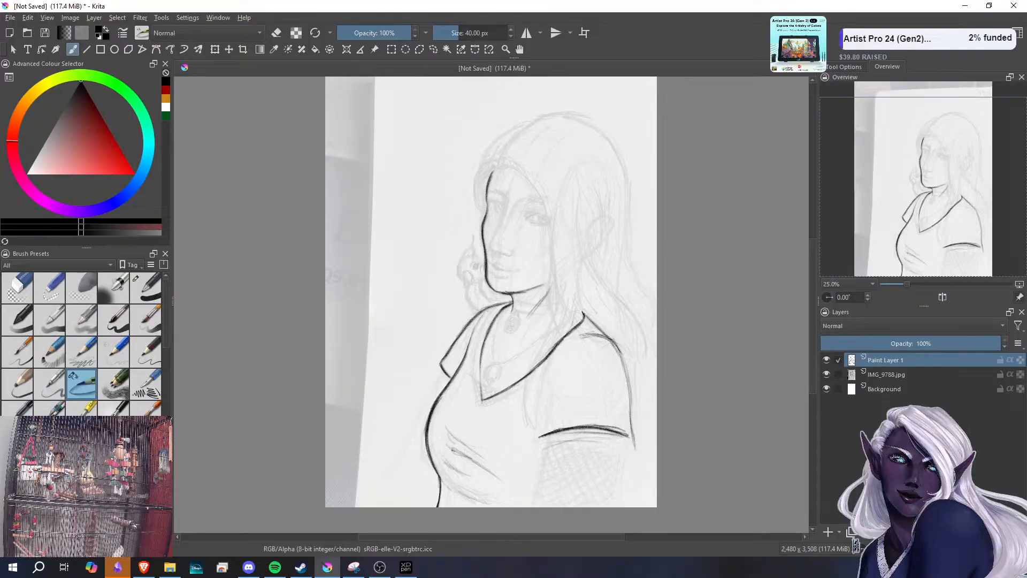
{"action": "mouse_move", "coordinate": [541, 392]}
{"action": "left_mouse_down"}
{"action": "mouse_move", "coordinate": [537, 438]}
{"action": "mouse_move", "coordinate": [537, 430]}
{"action": "left_mouse_up"}
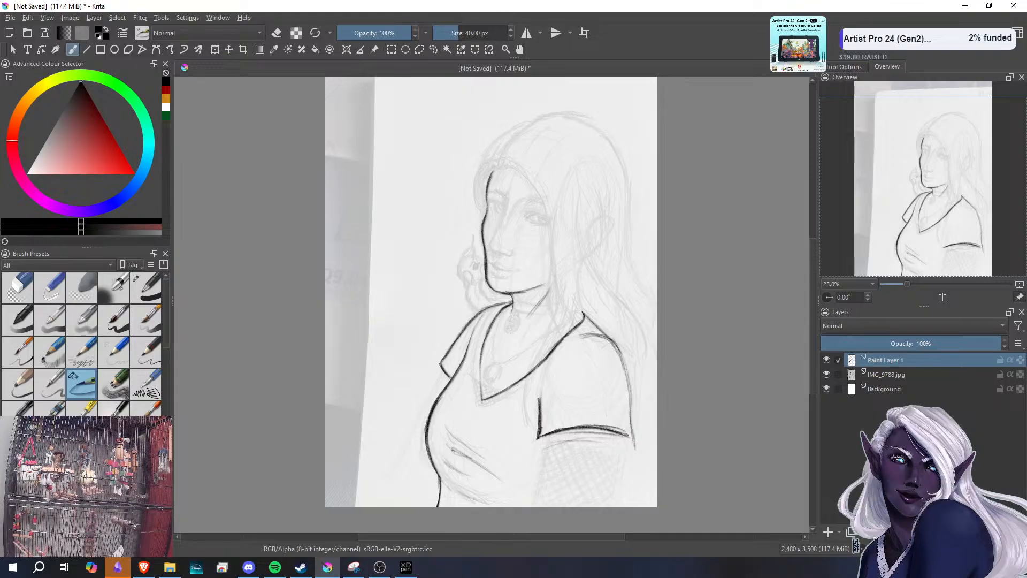
- Reinforce the near sleeve's outer edge and hem with repeated strokes down to the hem corner
{"action": "left_click_drag", "start_coordinate": [616, 345], "coordinate": [631, 397]}
{"action": "left_click_drag", "start_coordinate": [615, 342], "coordinate": [634, 441]}
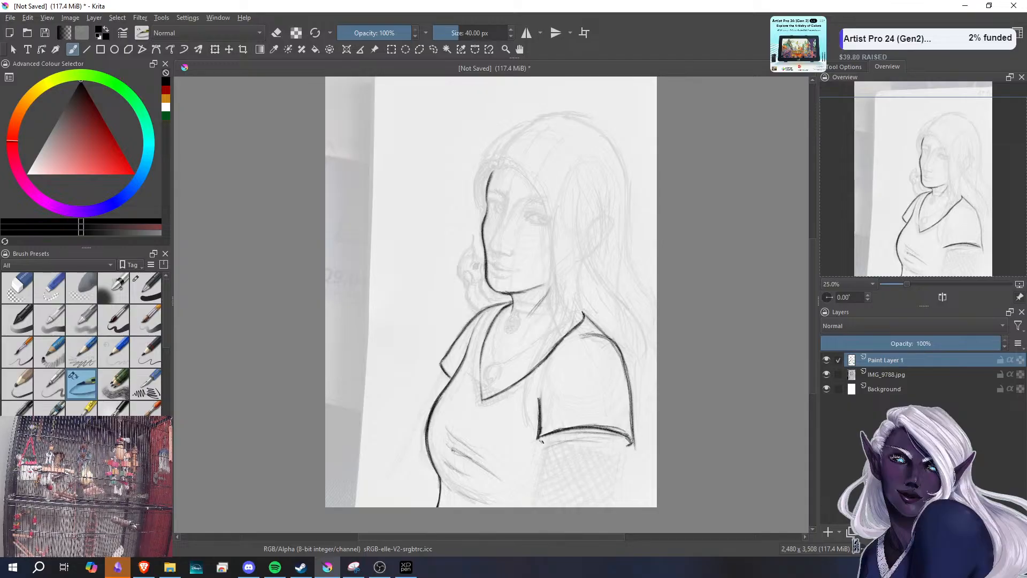
{"action": "left_click_drag", "start_coordinate": [541, 432], "coordinate": [598, 424]}
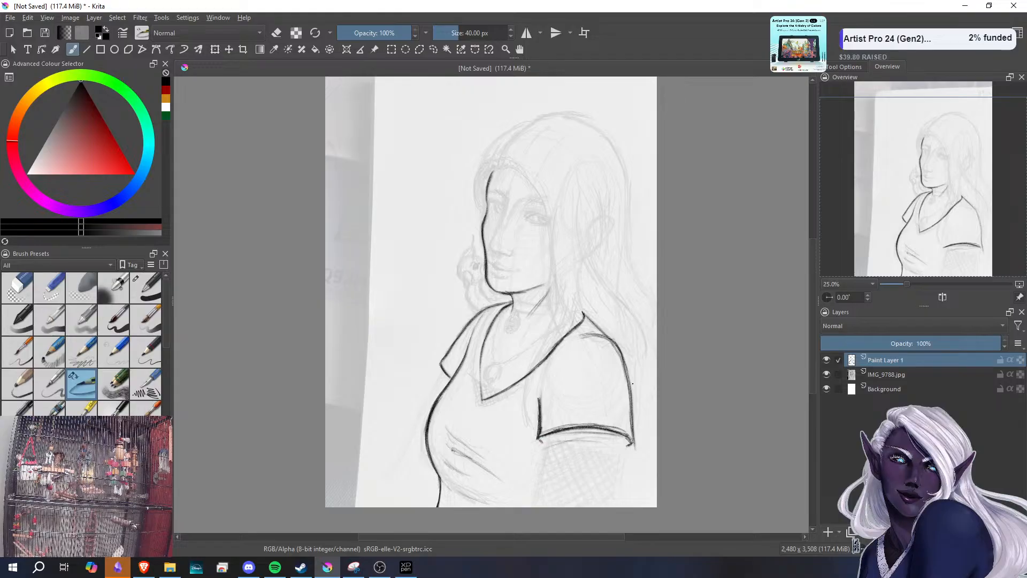
- Thin the near sleeve's hem and outer edge with the 60 px eraser, and redraw the lower outer edge with the 40 px sketch brush
{"action": "left_click", "coordinate": [87, 285]}
{"action": "mouse_move", "coordinate": [559, 435]}
{"action": "left_mouse_down"}
{"action": "mouse_move", "coordinate": [602, 434]}
{"action": "mouse_move", "coordinate": [591, 443]}
{"action": "mouse_move", "coordinate": [635, 428]}
{"action": "mouse_move", "coordinate": [632, 409]}
{"action": "mouse_move", "coordinate": [633, 420]}
{"action": "left_mouse_up"}
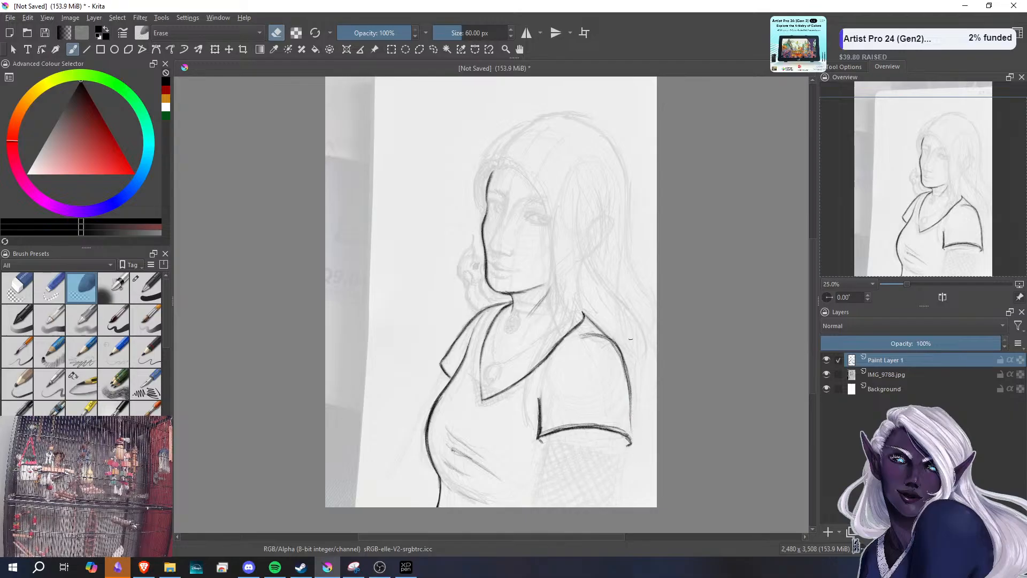
{"action": "left_click_drag", "start_coordinate": [629, 364], "coordinate": [637, 422]}
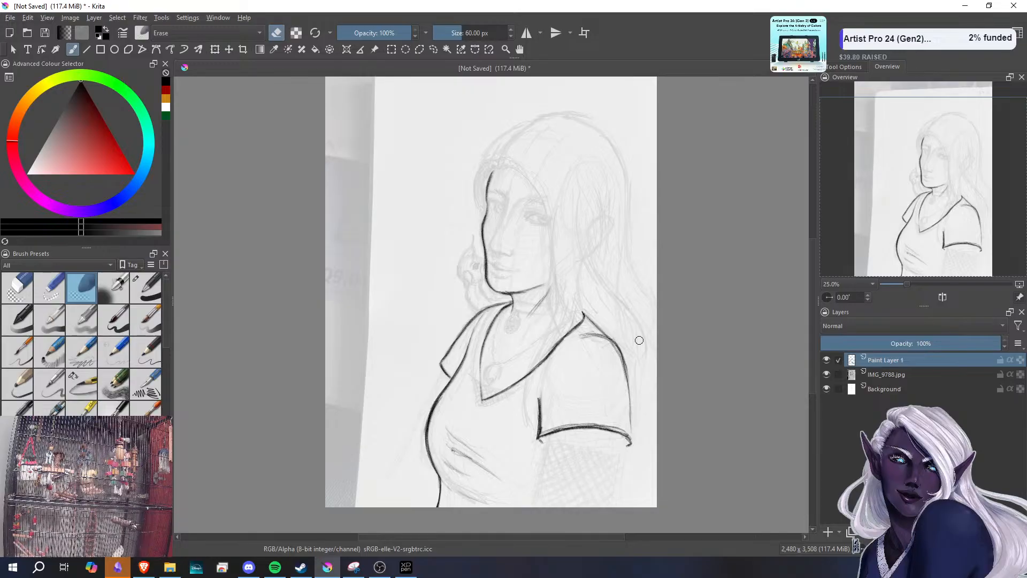
{"action": "left_click", "coordinate": [83, 389]}
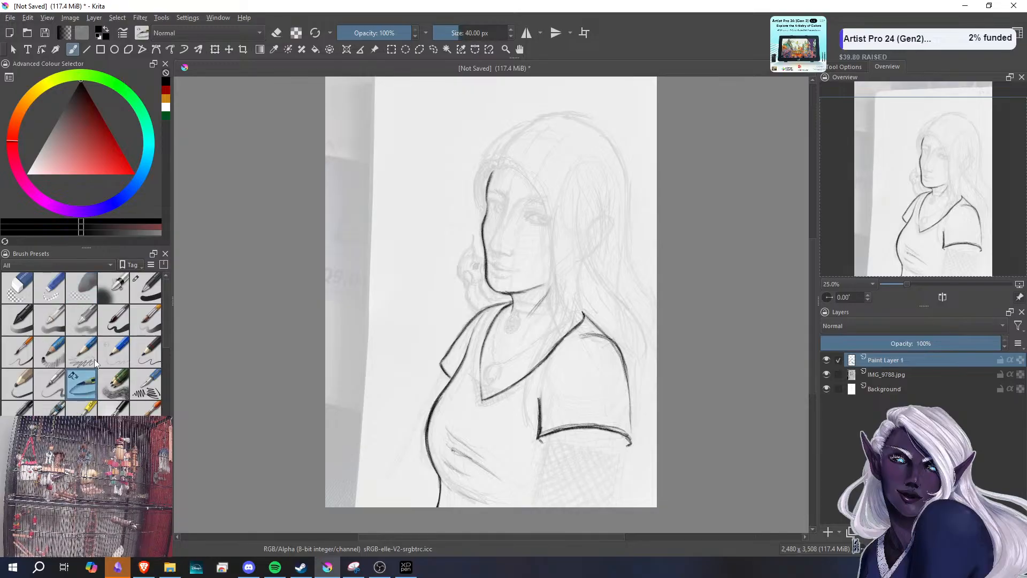
{"action": "left_click_drag", "start_coordinate": [631, 423], "coordinate": [632, 439]}
{"action": "left_click_drag", "start_coordinate": [631, 404], "coordinate": [632, 439]}
- Trace both sides of the near upper arm from the sleeve hem down to the canvas's lower edge
{"action": "left_click_drag", "start_coordinate": [546, 442], "coordinate": [546, 462]}
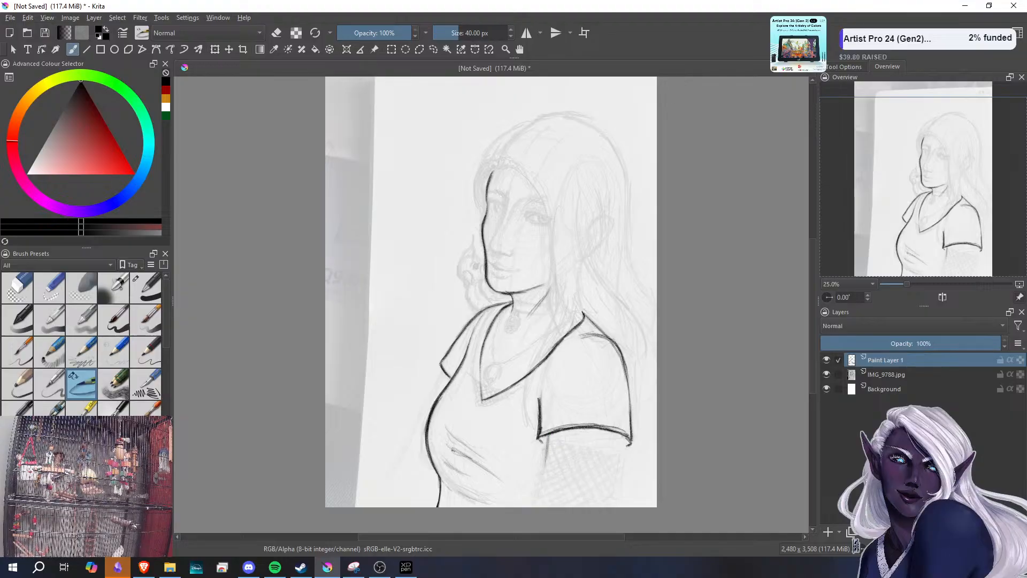
{"action": "left_click_drag", "start_coordinate": [546, 437], "coordinate": [533, 497]}
{"action": "left_click_drag", "start_coordinate": [542, 457], "coordinate": [531, 506]}
{"action": "mouse_move", "coordinate": [548, 440]}
{"action": "left_mouse_down"}
{"action": "mouse_move", "coordinate": [533, 505]}
{"action": "mouse_move", "coordinate": [542, 449]}
{"action": "left_mouse_up"}
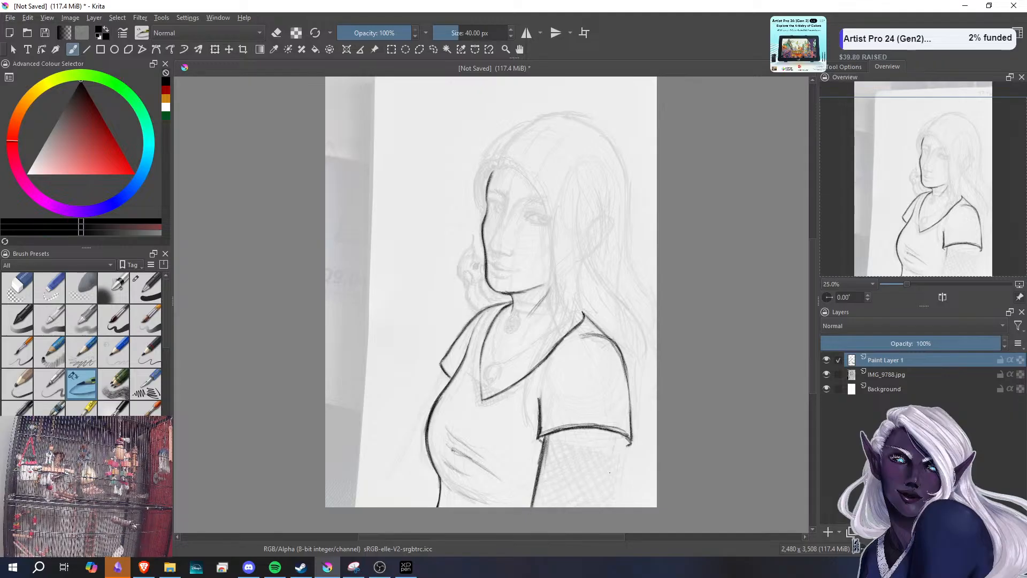
{"action": "left_click_drag", "start_coordinate": [615, 436], "coordinate": [602, 507]}
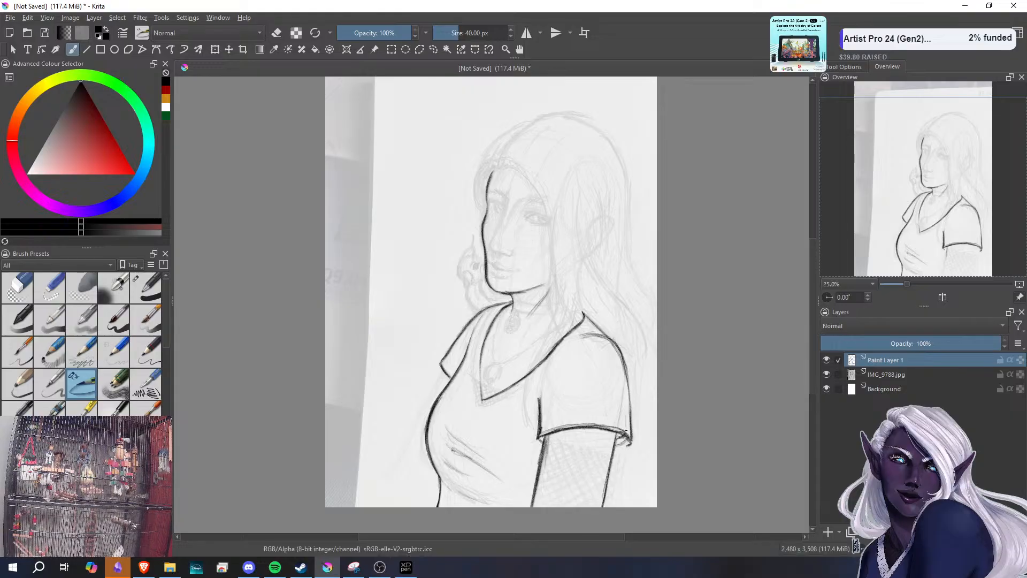
- Redraw the near sleeve's outer edge and hem corner slightly inward, and erase the excess outer strokes with the 60 px eraser
{"action": "mouse_move", "coordinate": [626, 429]}
{"action": "left_mouse_down"}
{"action": "mouse_move", "coordinate": [624, 364]}
{"action": "mouse_move", "coordinate": [630, 434]}
{"action": "left_mouse_up"}
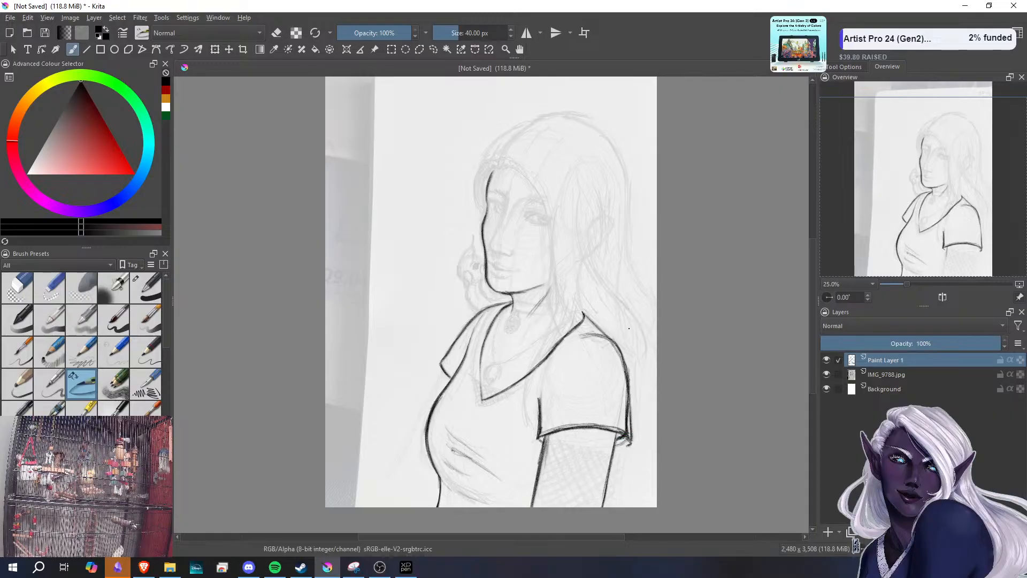
{"action": "left_click", "coordinate": [85, 282]}
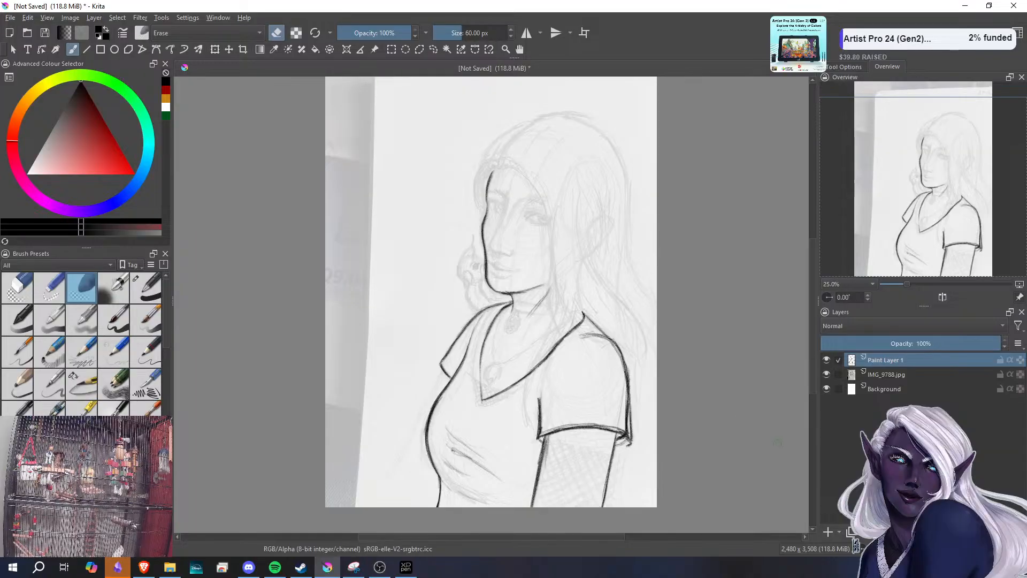
{"action": "mouse_move", "coordinate": [637, 440]}
{"action": "left_mouse_down"}
{"action": "mouse_move", "coordinate": [622, 446]}
{"action": "mouse_move", "coordinate": [632, 437]}
{"action": "mouse_move", "coordinate": [631, 396]}
{"action": "mouse_move", "coordinate": [632, 414]}
{"action": "left_mouse_up"}
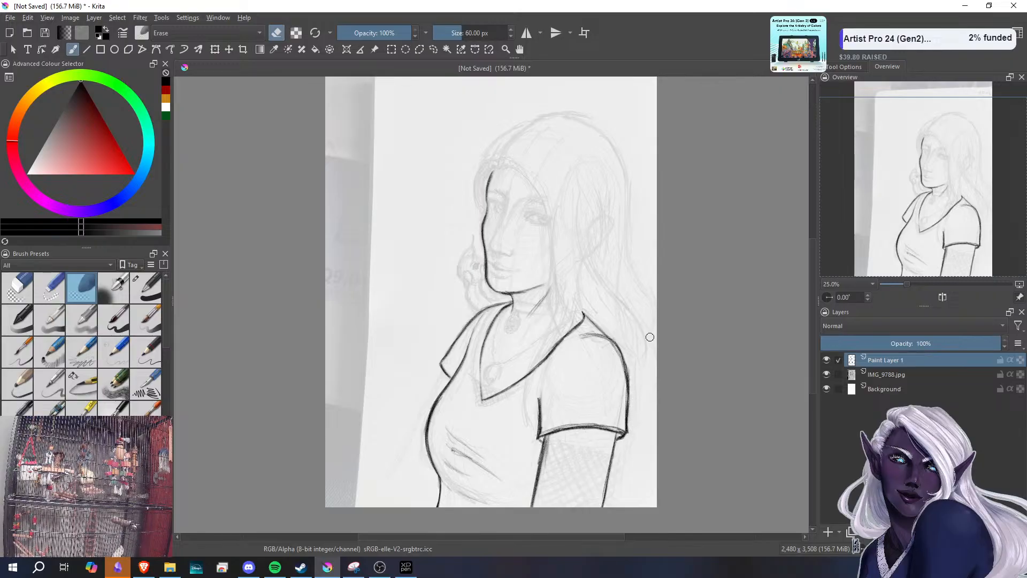
{"action": "key", "text": "alt+Tab"}
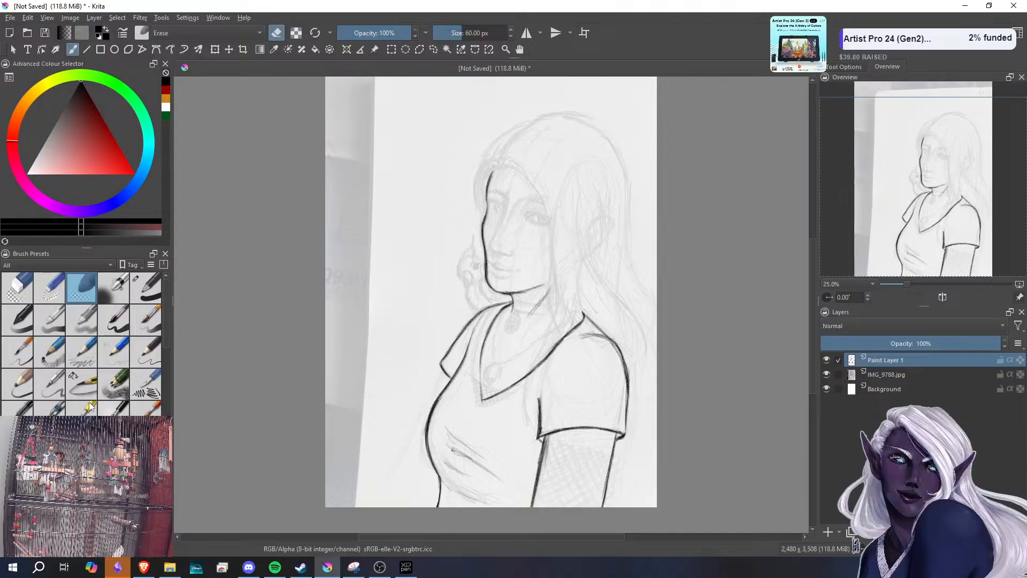
- Trace the far arm from the sleeve to the elbow and along the forearm to the canvas's lower edge with the 40 px sketch brush
{"action": "left_click", "coordinate": [81, 384]}
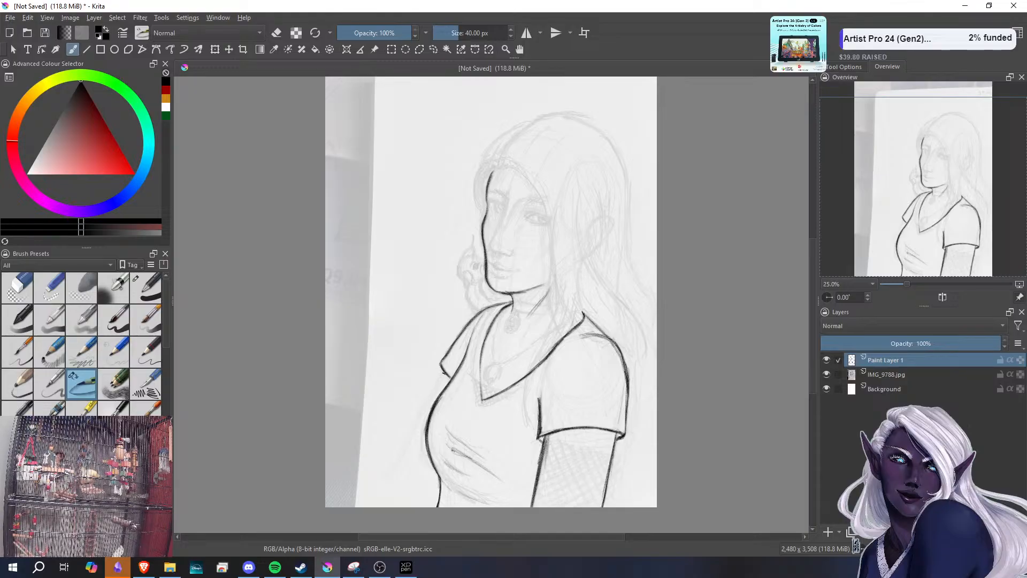
{"action": "mouse_move", "coordinate": [442, 367]}
{"action": "left_mouse_down"}
{"action": "mouse_move", "coordinate": [406, 458]}
{"action": "mouse_move", "coordinate": [409, 490]}
{"action": "mouse_move", "coordinate": [437, 494]}
{"action": "mouse_move", "coordinate": [423, 501]}
{"action": "mouse_move", "coordinate": [402, 481]}
{"action": "mouse_move", "coordinate": [363, 501]}
{"action": "mouse_move", "coordinate": [390, 481]}
{"action": "mouse_move", "coordinate": [348, 505]}
{"action": "left_mouse_up"}
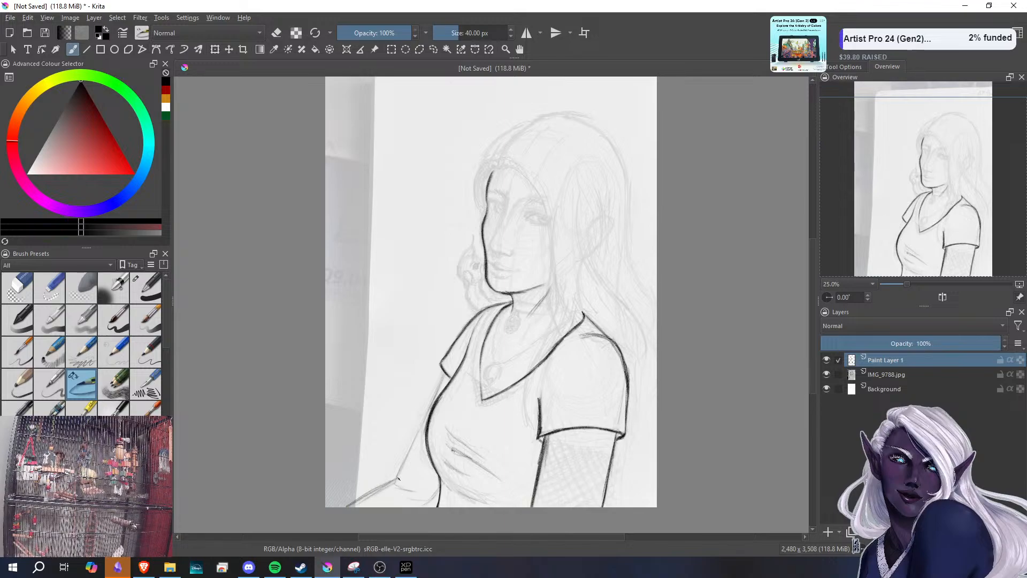
{"action": "mouse_move", "coordinate": [393, 480]}
{"action": "left_mouse_down"}
{"action": "mouse_move", "coordinate": [343, 509]}
{"action": "mouse_move", "coordinate": [365, 497]}
{"action": "left_mouse_up"}
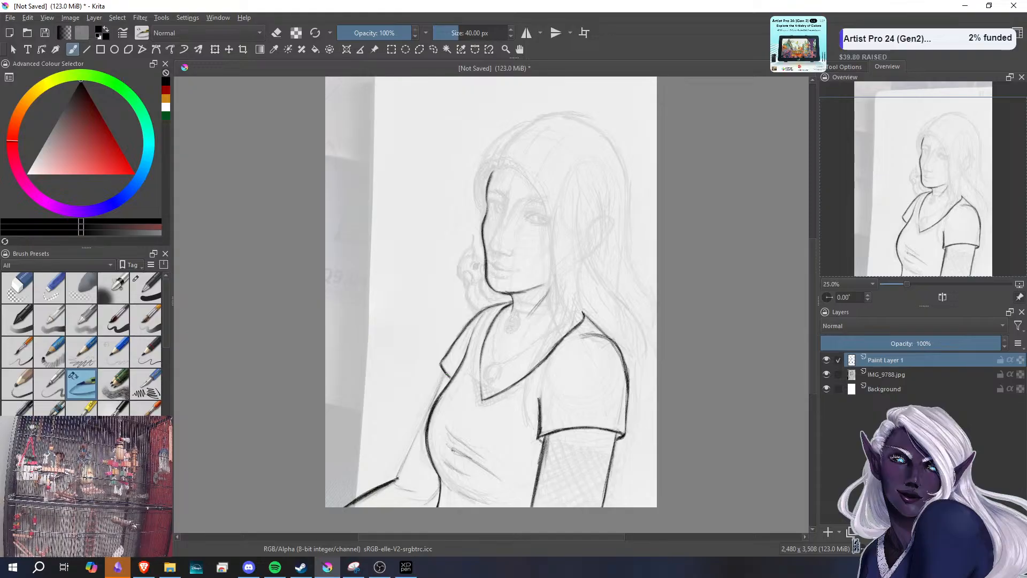
{"action": "left_click_drag", "start_coordinate": [449, 373], "coordinate": [409, 449]}
{"action": "left_click_drag", "start_coordinate": [425, 412], "coordinate": [399, 470]}
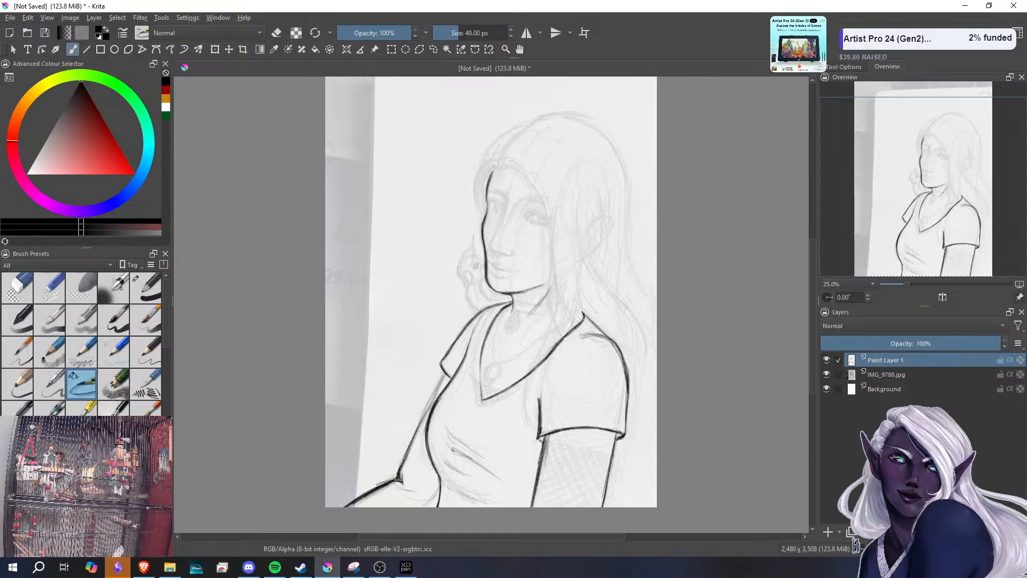
{"action": "mouse_move", "coordinate": [385, 481]}
{"action": "left_mouse_down"}
{"action": "mouse_move", "coordinate": [339, 506]}
{"action": "mouse_move", "coordinate": [368, 492]}
{"action": "mouse_move", "coordinate": [348, 505]}
{"action": "left_mouse_up"}
- Thin the far arm's outline with the 60 px eraser and add a short elbow stroke with the 40 px sketch brush
{"action": "left_click", "coordinate": [81, 289]}
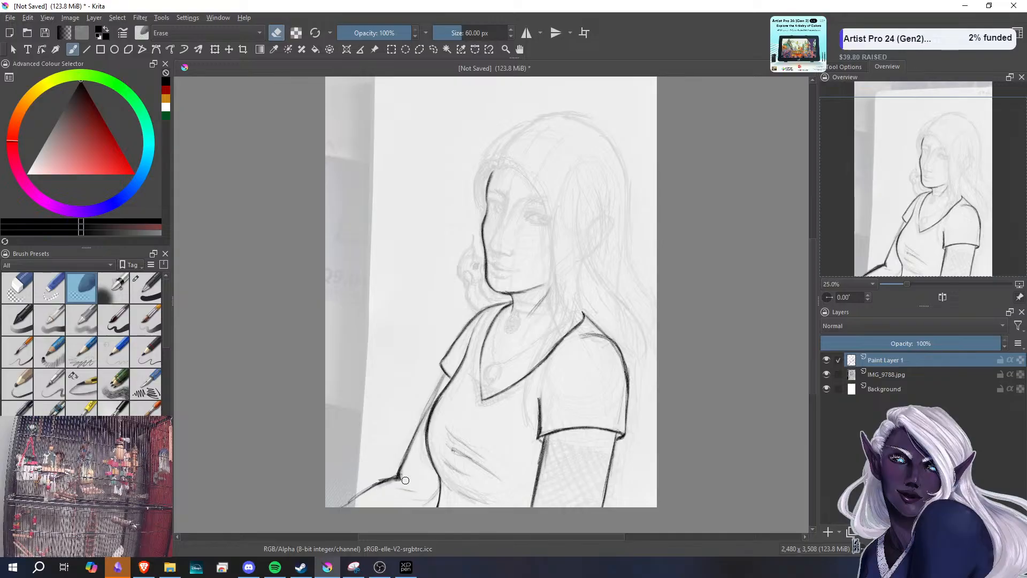
{"action": "mouse_move", "coordinate": [402, 478]}
{"action": "left_mouse_down"}
{"action": "mouse_move", "coordinate": [411, 444]}
{"action": "mouse_move", "coordinate": [341, 500]}
{"action": "mouse_move", "coordinate": [403, 470]}
{"action": "left_mouse_up"}
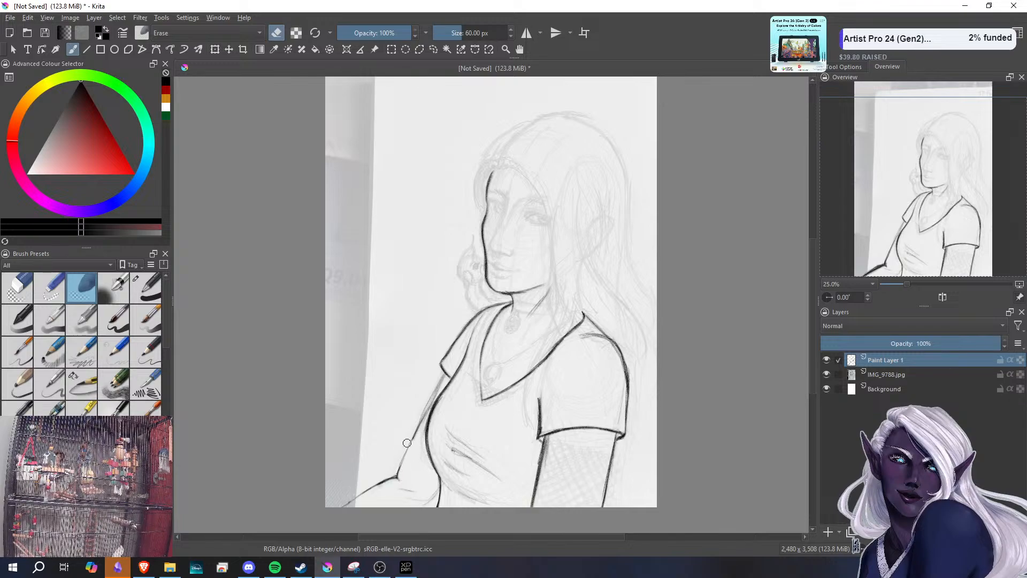
{"action": "mouse_move", "coordinate": [441, 382]}
{"action": "left_mouse_down"}
{"action": "mouse_move", "coordinate": [419, 432]}
{"action": "mouse_move", "coordinate": [436, 393]}
{"action": "left_mouse_up"}
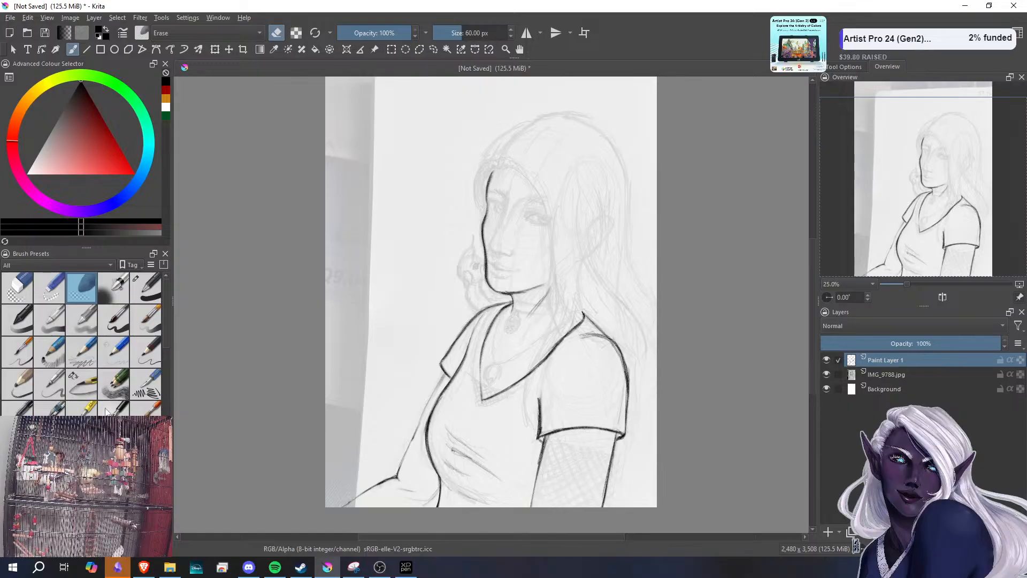
{"action": "left_click", "coordinate": [88, 391]}
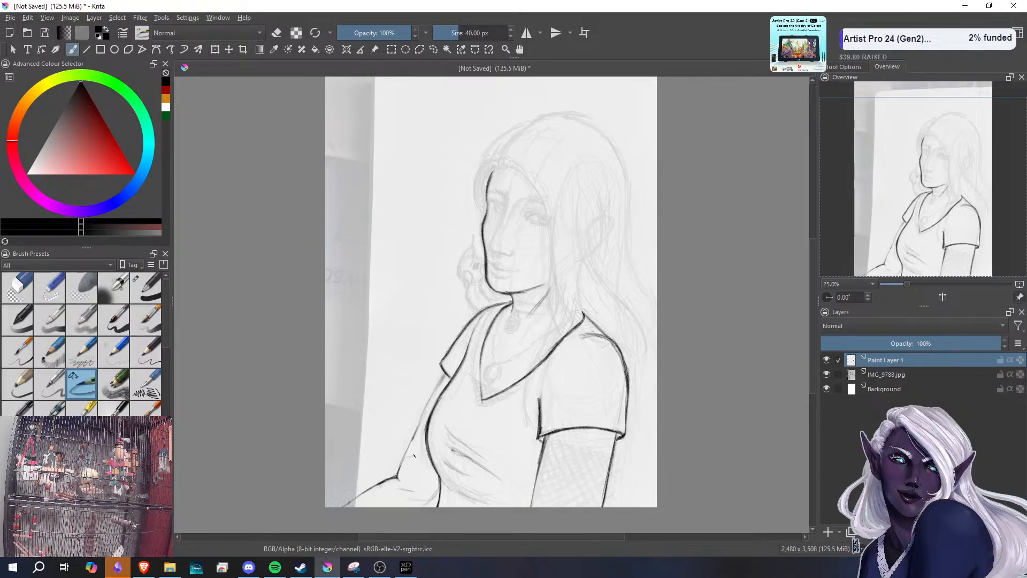
{"action": "left_click_drag", "start_coordinate": [414, 455], "coordinate": [389, 468]}
- Add a paint layer and sketch dark red circles over both shoulders, linked by curved guide lines across the chest
{"action": "left_click", "coordinate": [828, 531]}
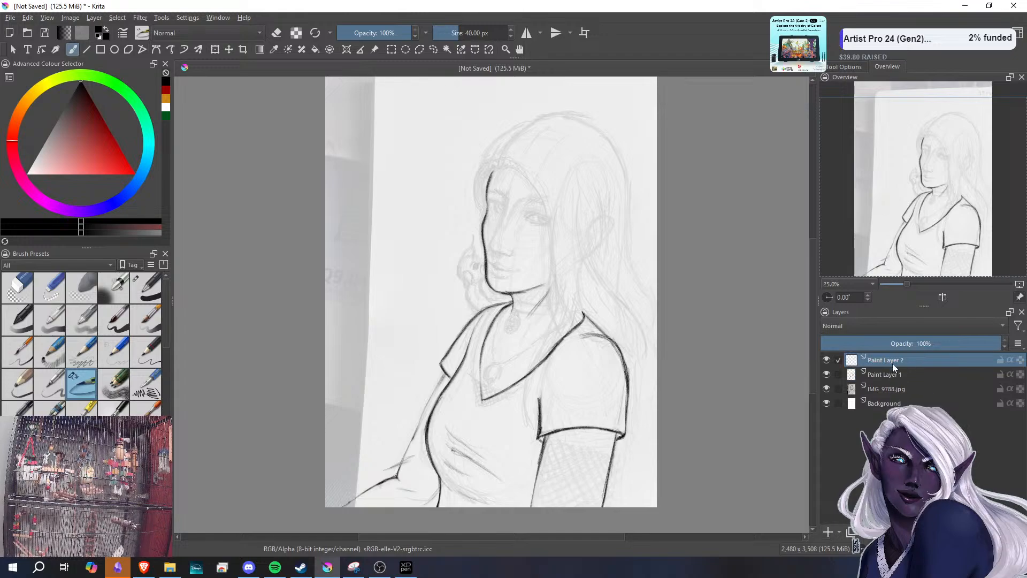
{"action": "left_click", "coordinate": [163, 91]}
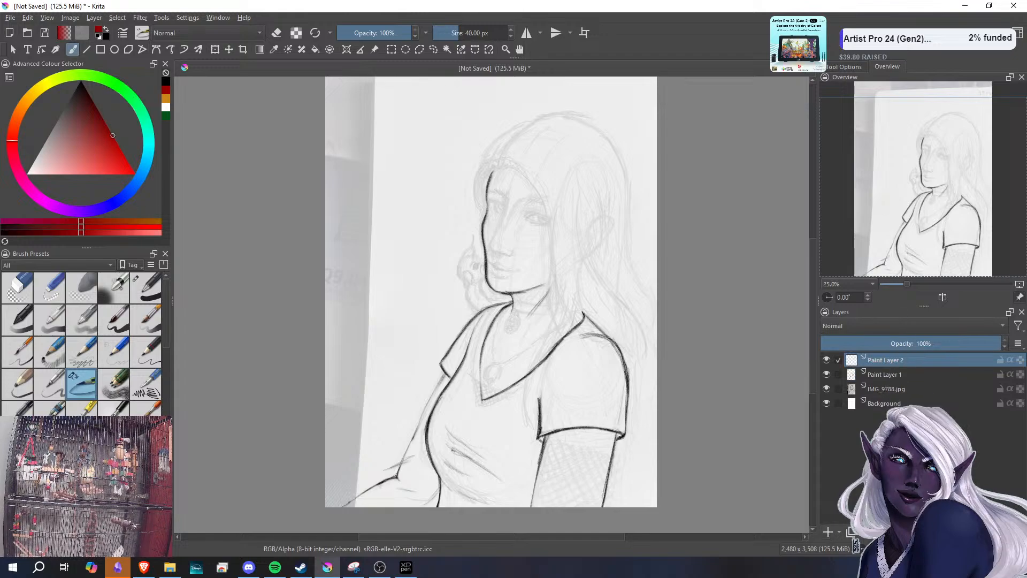
{"action": "mouse_move", "coordinate": [513, 315]}
{"action": "left_mouse_down"}
{"action": "mouse_move", "coordinate": [470, 333]}
{"action": "mouse_move", "coordinate": [500, 313]}
{"action": "mouse_move", "coordinate": [473, 329]}
{"action": "mouse_move", "coordinate": [501, 355]}
{"action": "mouse_move", "coordinate": [481, 310]}
{"action": "mouse_move", "coordinate": [591, 367]}
{"action": "mouse_move", "coordinate": [588, 378]}
{"action": "mouse_move", "coordinate": [599, 339]}
{"action": "mouse_move", "coordinate": [620, 364]}
{"action": "mouse_move", "coordinate": [562, 369]}
{"action": "mouse_move", "coordinate": [615, 385]}
{"action": "mouse_move", "coordinate": [584, 406]}
{"action": "left_mouse_up"}
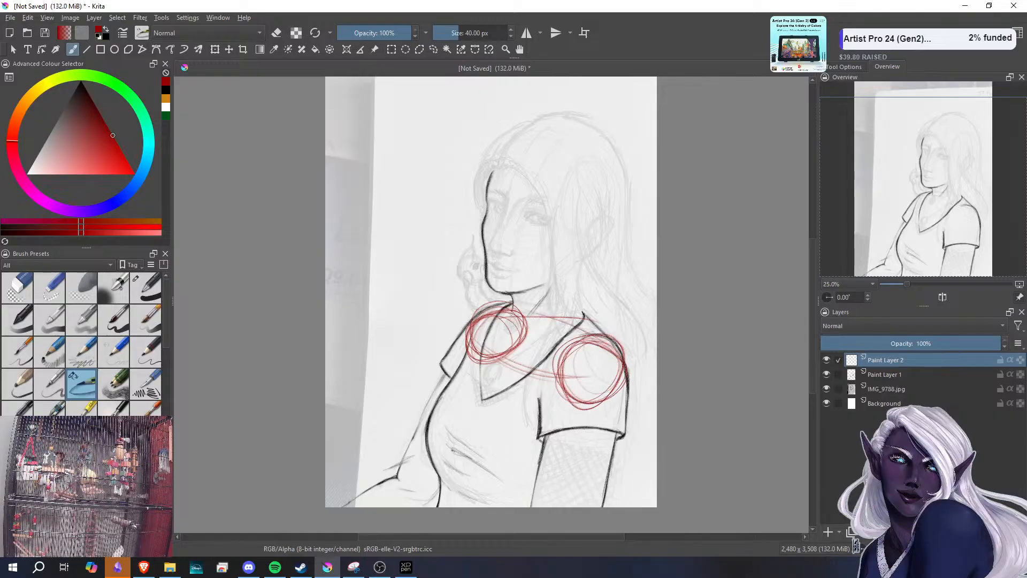
{"action": "left_click_drag", "start_coordinate": [589, 369], "coordinate": [621, 395]}
{"action": "left_click_drag", "start_coordinate": [476, 343], "coordinate": [594, 398]}
{"action": "left_click_drag", "start_coordinate": [516, 329], "coordinate": [583, 340]}
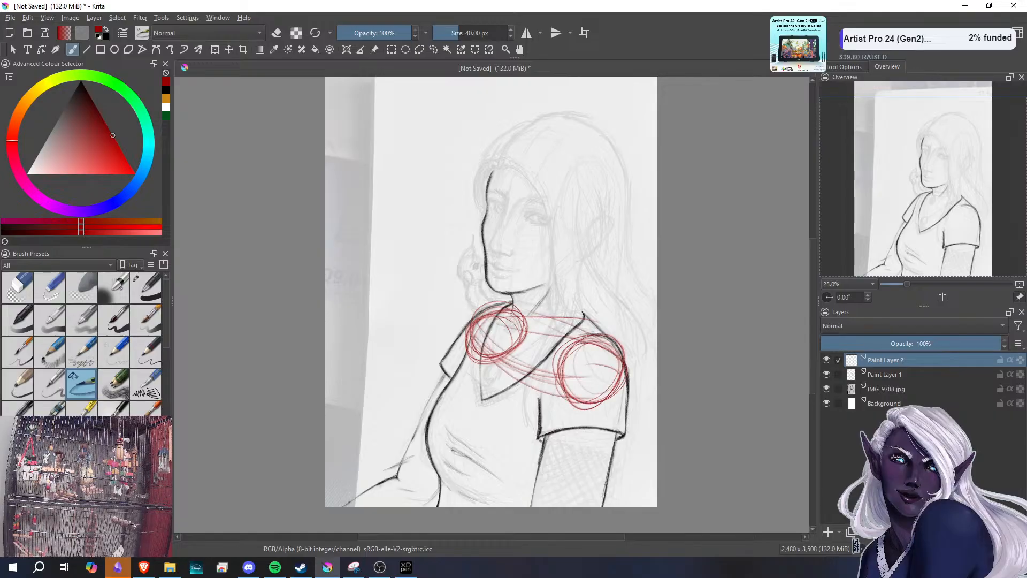
- Sketch red torso guides down from both shoulders and along the chest's centre line to the canvas's lower edge
{"action": "left_click_drag", "start_coordinate": [484, 327], "coordinate": [457, 426]}
{"action": "mouse_move", "coordinate": [475, 354]}
{"action": "left_mouse_down"}
{"action": "mouse_move", "coordinate": [438, 464]}
{"action": "mouse_move", "coordinate": [453, 502]}
{"action": "left_mouse_up"}
{"action": "mouse_move", "coordinate": [461, 412]}
{"action": "left_mouse_down"}
{"action": "mouse_move", "coordinate": [465, 506]}
{"action": "mouse_move", "coordinate": [481, 507]}
{"action": "left_mouse_up"}
{"action": "left_click_drag", "start_coordinate": [495, 368], "coordinate": [476, 489]}
{"action": "left_click_drag", "start_coordinate": [477, 460], "coordinate": [540, 506]}
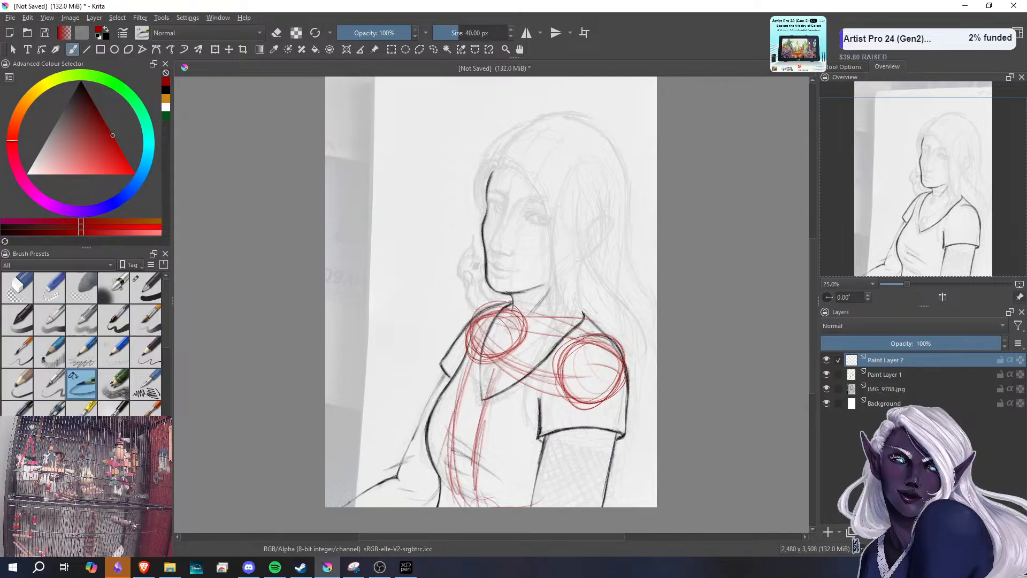
{"action": "mouse_move", "coordinate": [602, 404]}
{"action": "left_mouse_down"}
{"action": "mouse_move", "coordinate": [553, 500]}
{"action": "mouse_move", "coordinate": [570, 506]}
{"action": "left_mouse_up"}
{"action": "left_click_drag", "start_coordinate": [605, 383], "coordinate": [554, 506]}
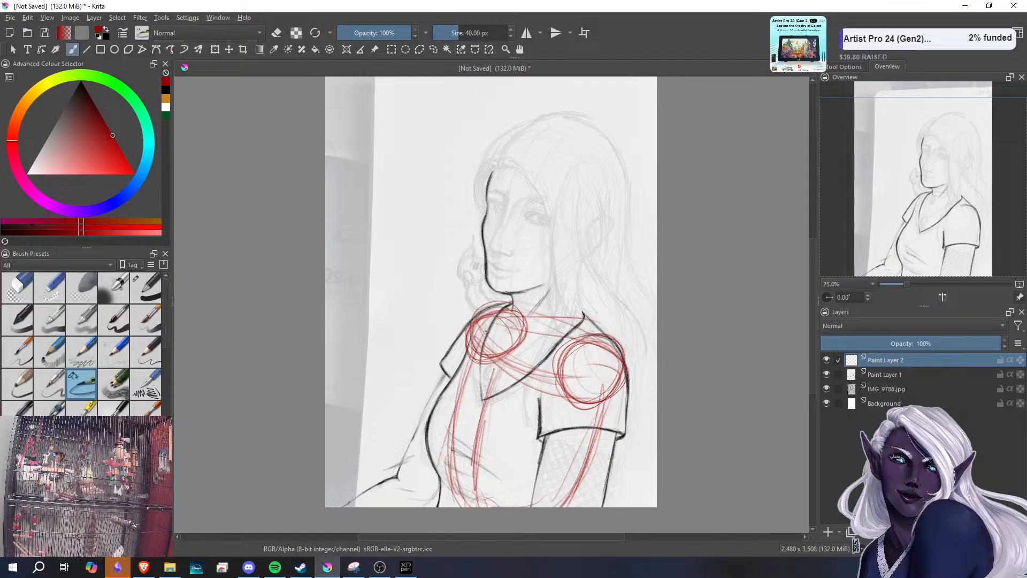
- Sketch red guides for both arms, with an elbow circle and forearm line on the far arm
{"action": "left_click_drag", "start_coordinate": [480, 354], "coordinate": [420, 472]}
{"action": "mouse_move", "coordinate": [467, 386]}
{"action": "left_mouse_down"}
{"action": "mouse_move", "coordinate": [428, 481]}
{"action": "mouse_move", "coordinate": [417, 471]}
{"action": "mouse_move", "coordinate": [426, 460]}
{"action": "mouse_move", "coordinate": [433, 473]}
{"action": "mouse_move", "coordinate": [375, 499]}
{"action": "left_mouse_up"}
{"action": "left_click_drag", "start_coordinate": [425, 466], "coordinate": [355, 506]}
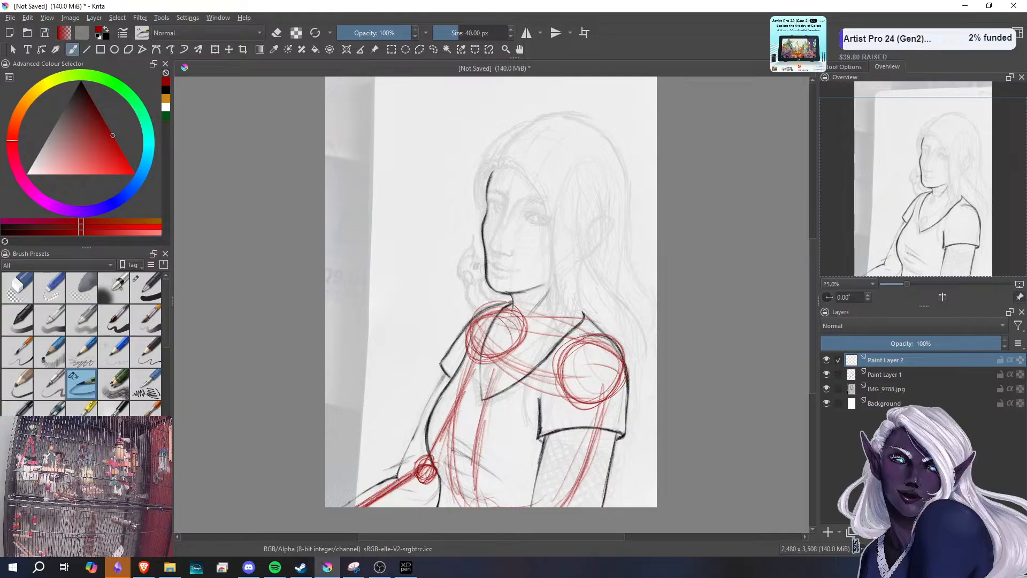
{"action": "left_click_drag", "start_coordinate": [597, 369], "coordinate": [591, 436]}
{"action": "left_click_drag", "start_coordinate": [596, 363], "coordinate": [583, 495]}
{"action": "left_click_drag", "start_coordinate": [603, 369], "coordinate": [582, 506]}
{"action": "left_click_drag", "start_coordinate": [588, 429], "coordinate": [584, 506]}
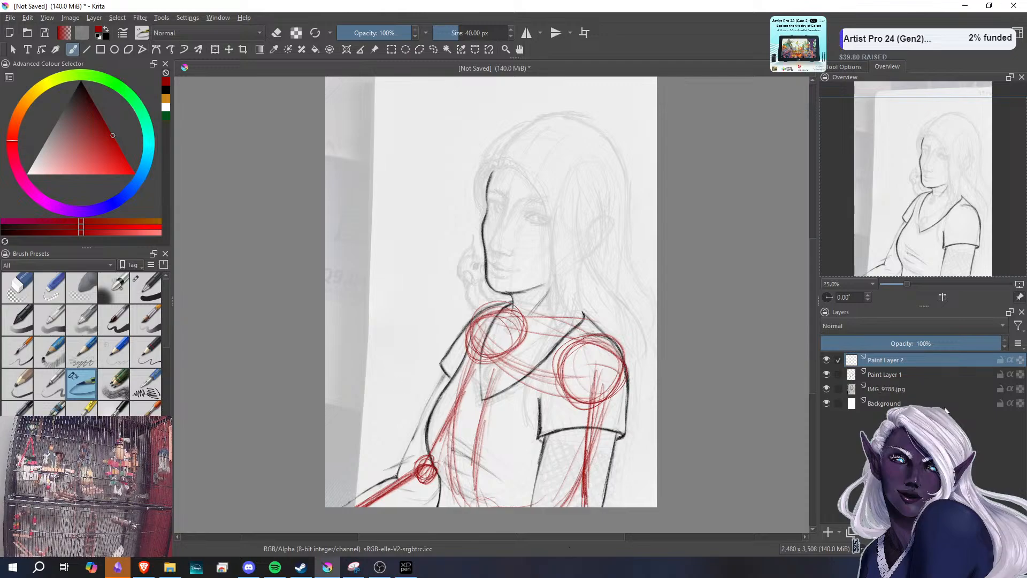
- Lower the red guide layer's opacity to about 31% and make Paint Layer 1 the active layer
{"action": "left_click_drag", "start_coordinate": [909, 344], "coordinate": [889, 339]}
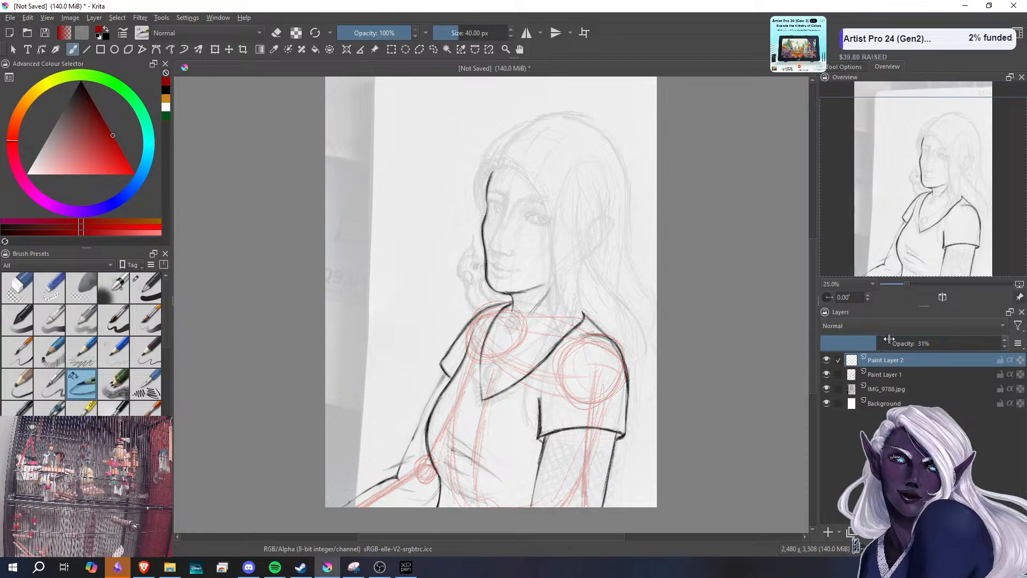
{"action": "left_click", "coordinate": [885, 403]}
{"action": "left_click", "coordinate": [881, 375]}
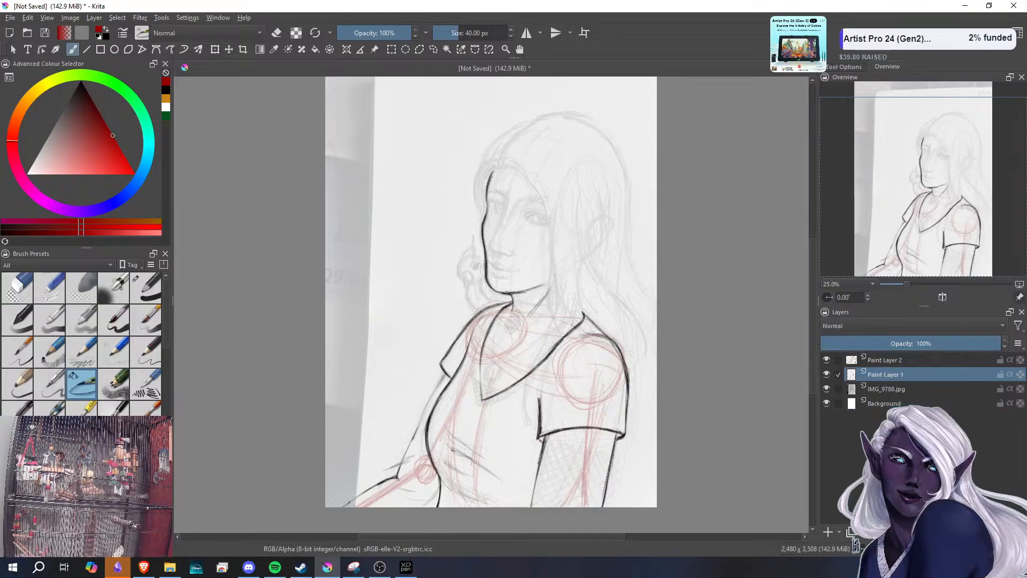
- Erase the far arm's black outline from the sleeve through the elbow and forearm with the 60 px eraser
{"action": "left_click", "coordinate": [83, 288]}
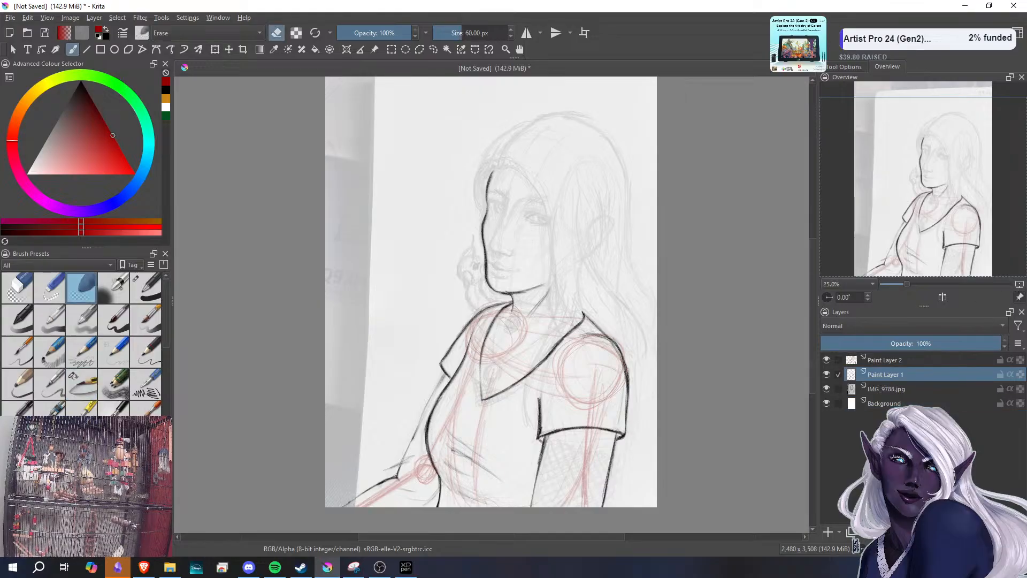
{"action": "left_click_drag", "start_coordinate": [437, 383], "coordinate": [398, 468]}
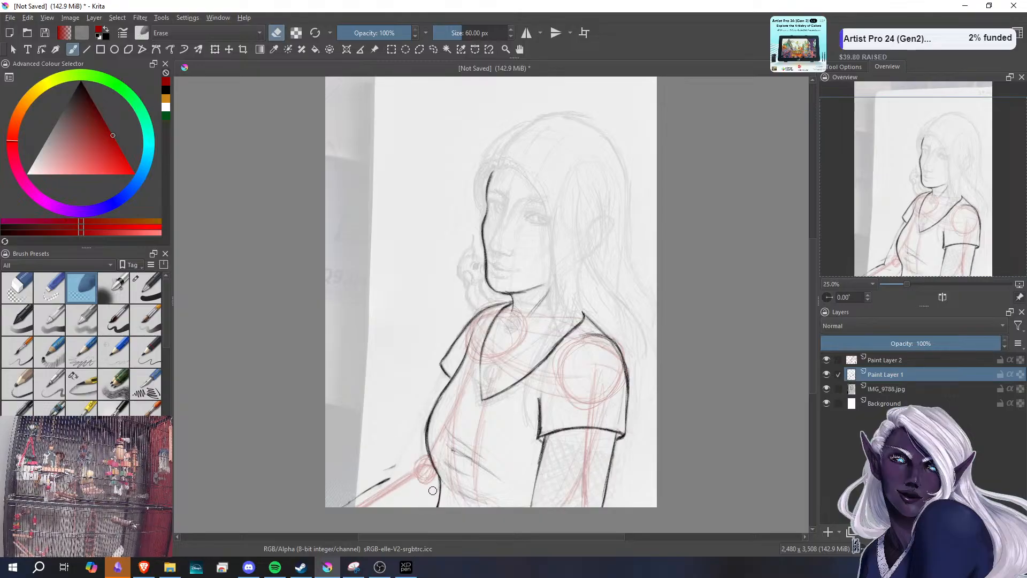
{"action": "mouse_move", "coordinate": [431, 489]}
{"action": "left_mouse_down"}
{"action": "mouse_move", "coordinate": [364, 498]}
{"action": "mouse_move", "coordinate": [397, 464]}
{"action": "mouse_move", "coordinate": [358, 493]}
{"action": "left_mouse_up"}
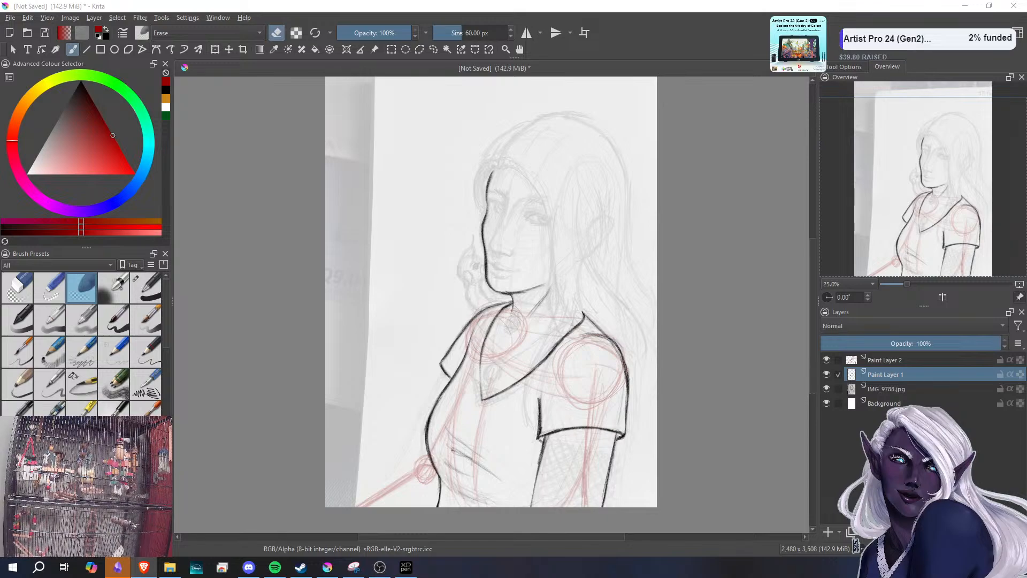
- Switch to the browser to view the skeleton pencil drawing on DeviantArt, and return to Krita
{"action": "mouse_move", "coordinate": [1026, 17]}
{"action": "left_mouse_down"}
{"action": "mouse_move", "coordinate": [1026, 28]}
{"action": "mouse_move", "coordinate": [682, 0]}
{"action": "left_mouse_up"}
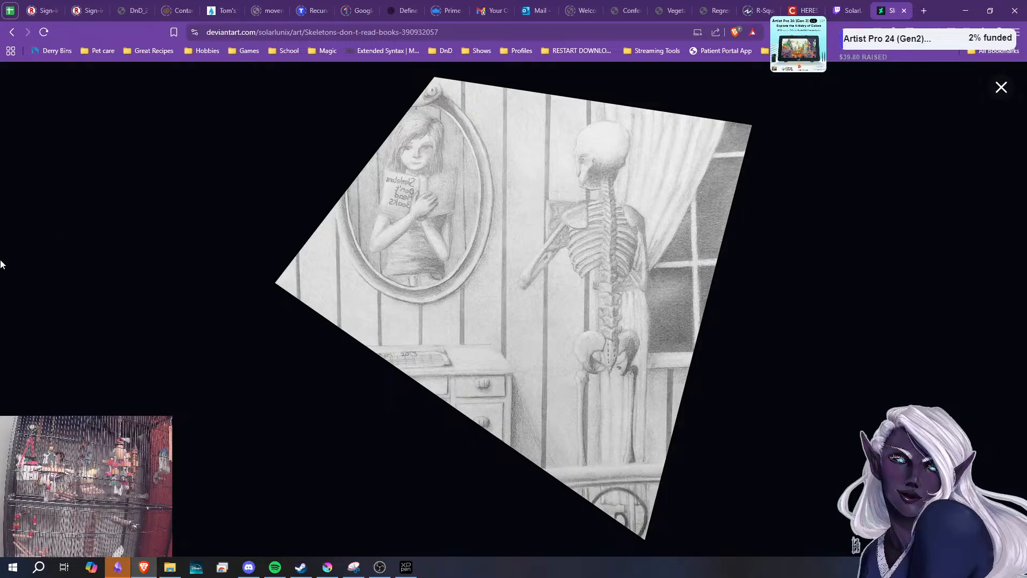
{"action": "left_click_drag", "start_coordinate": [938, 15], "coordinate": [0, 135]}
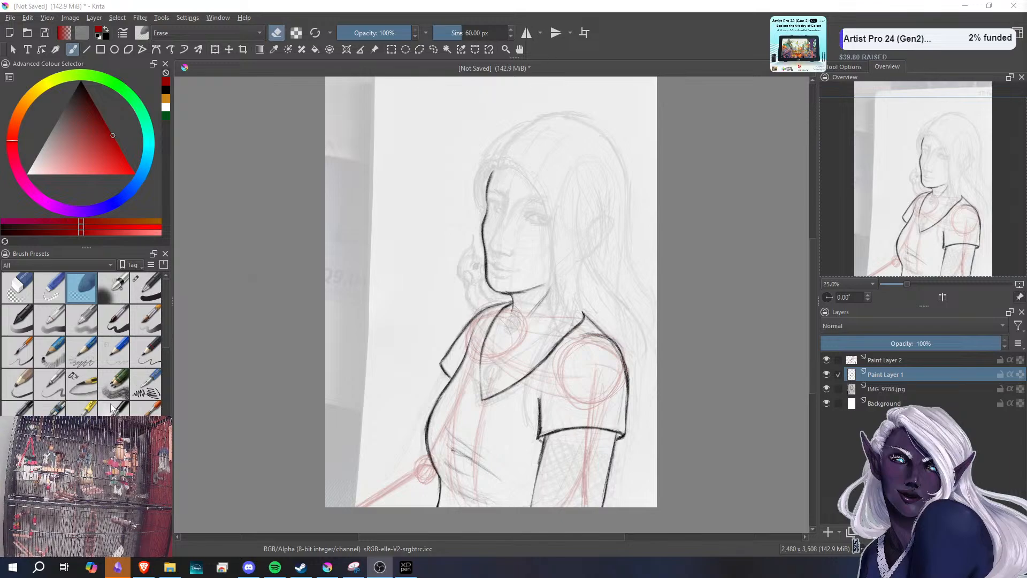
- Trace the nose's bridge, tip and nostril in black with the 40 px sketch brush, and refine it with the 60 px eraser
{"action": "left_click", "coordinate": [82, 383]}
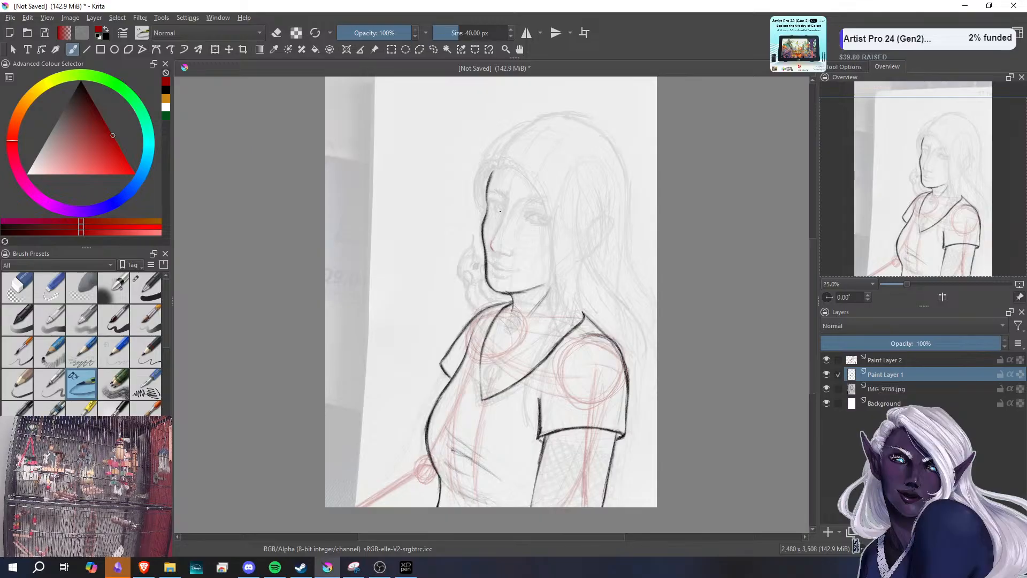
{"action": "left_click", "coordinate": [500, 210], "text": "ctrl"}
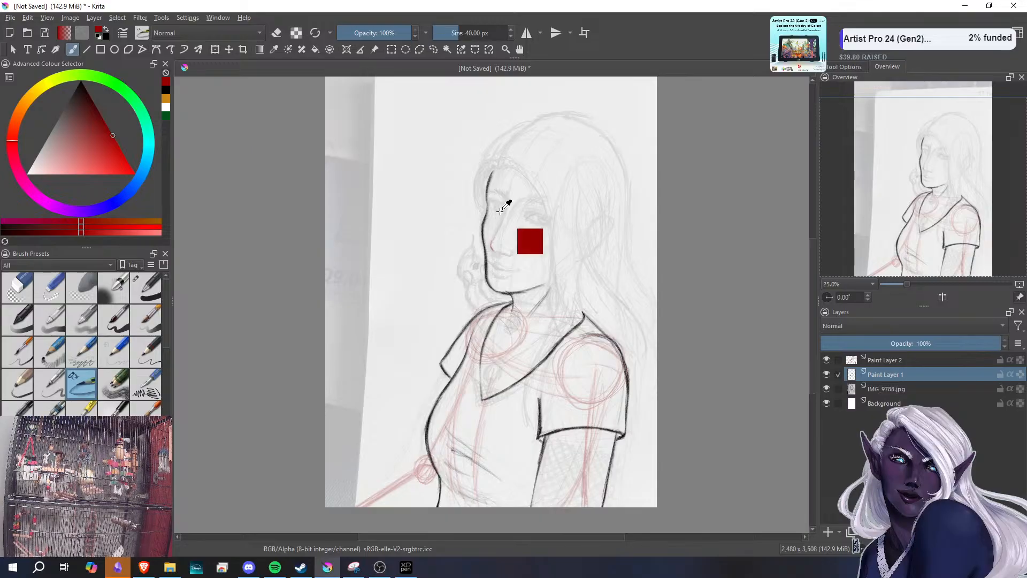
{"action": "key", "text": "ctrl"}
{"action": "key", "text": "ctrl"}
{"action": "key", "text": "ctrl"}
{"action": "key", "text": "ctrl"}
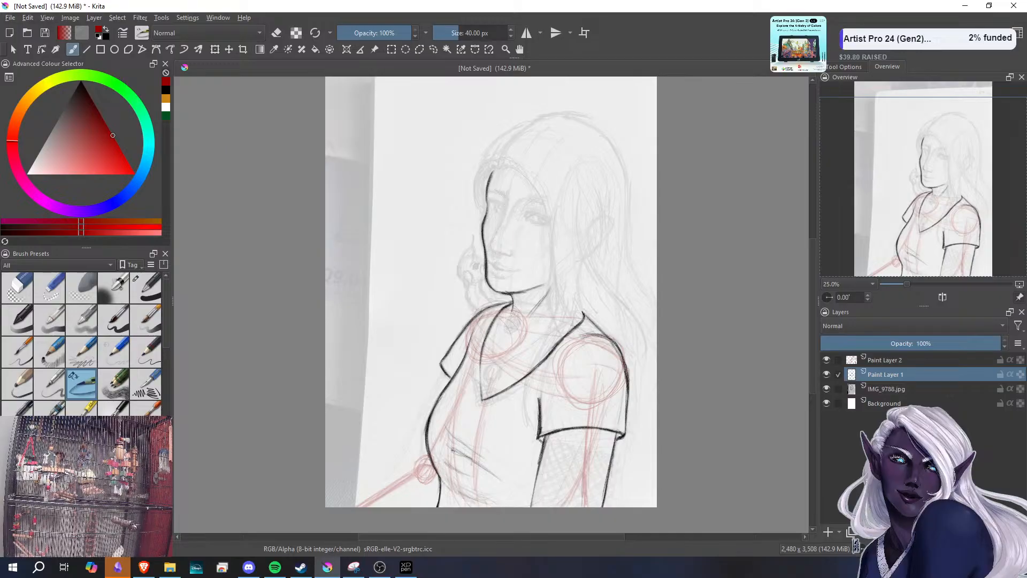
{"action": "key", "text": "x"}
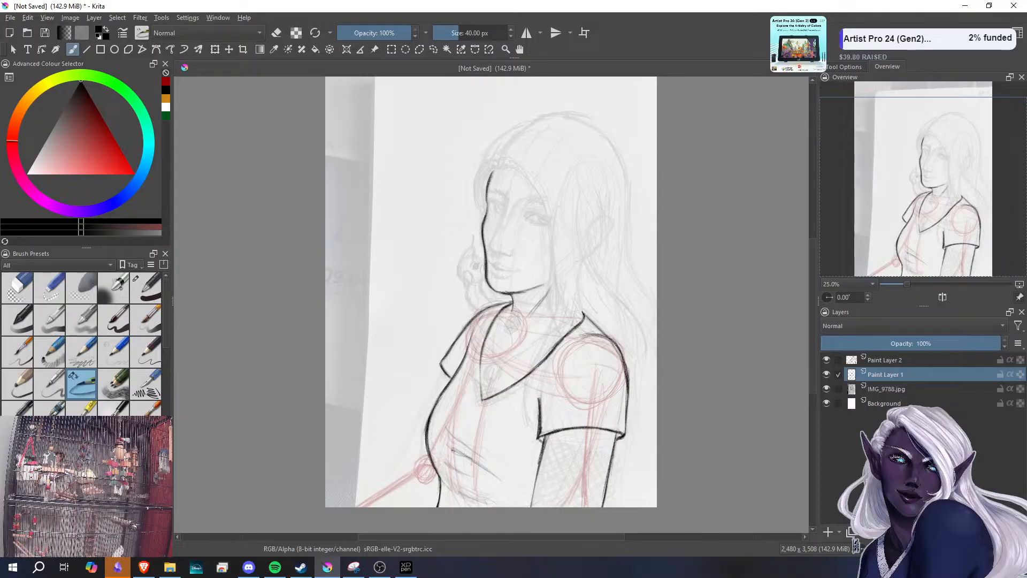
{"action": "left_click_drag", "start_coordinate": [509, 209], "coordinate": [508, 213]}
{"action": "left_click_drag", "start_coordinate": [507, 212], "coordinate": [504, 223]}
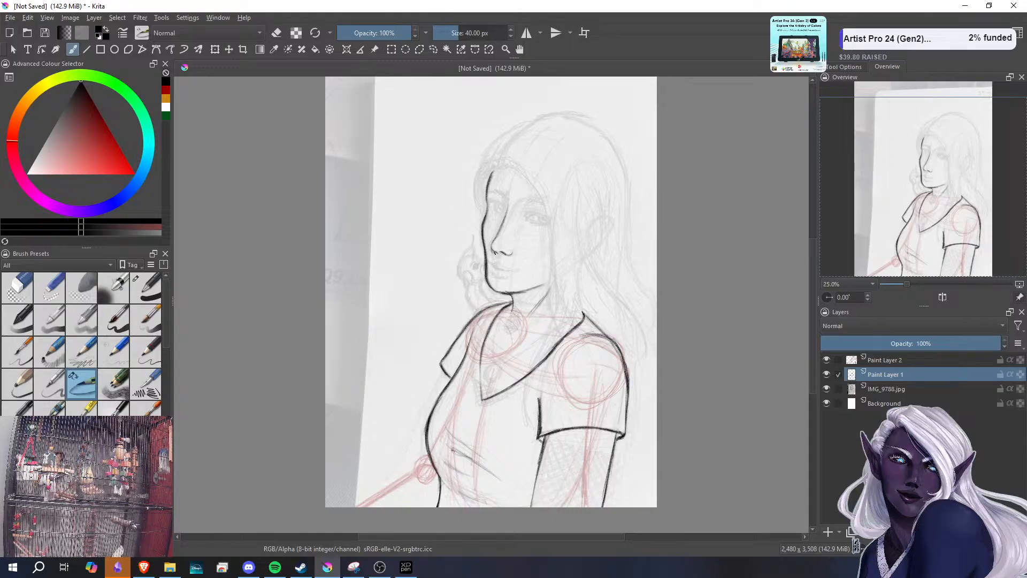
{"action": "left_click", "coordinate": [95, 283]}
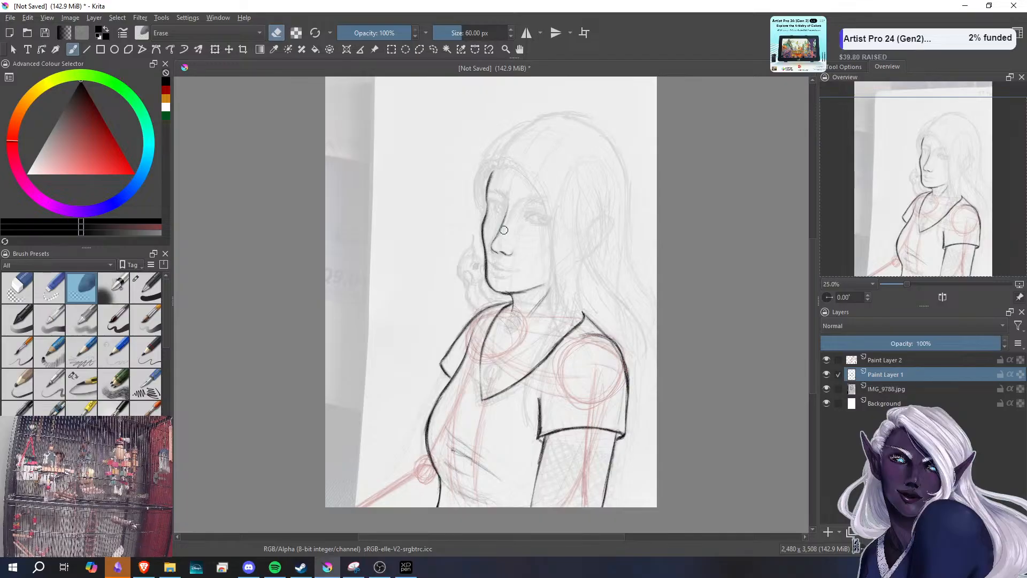
- Try tracing the mouth line and lips with the 40 px sketch brush, and erase those strokes with the 60 px eraser
{"action": "left_click", "coordinate": [86, 381]}
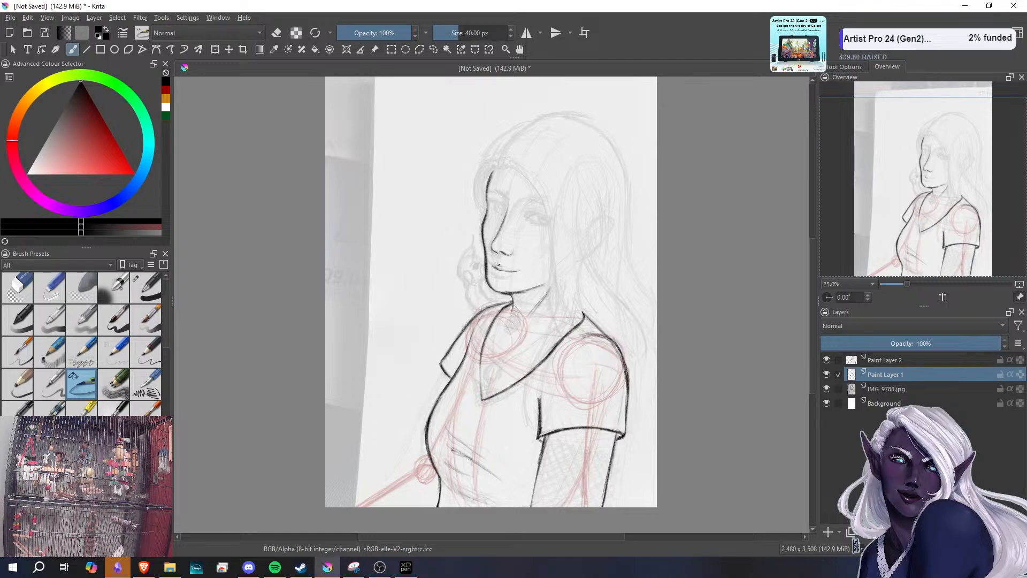
{"action": "left_click_drag", "start_coordinate": [499, 265], "coordinate": [505, 265]}
{"action": "left_click_drag", "start_coordinate": [495, 274], "coordinate": [507, 275]}
{"action": "left_click", "coordinate": [27, 288]}
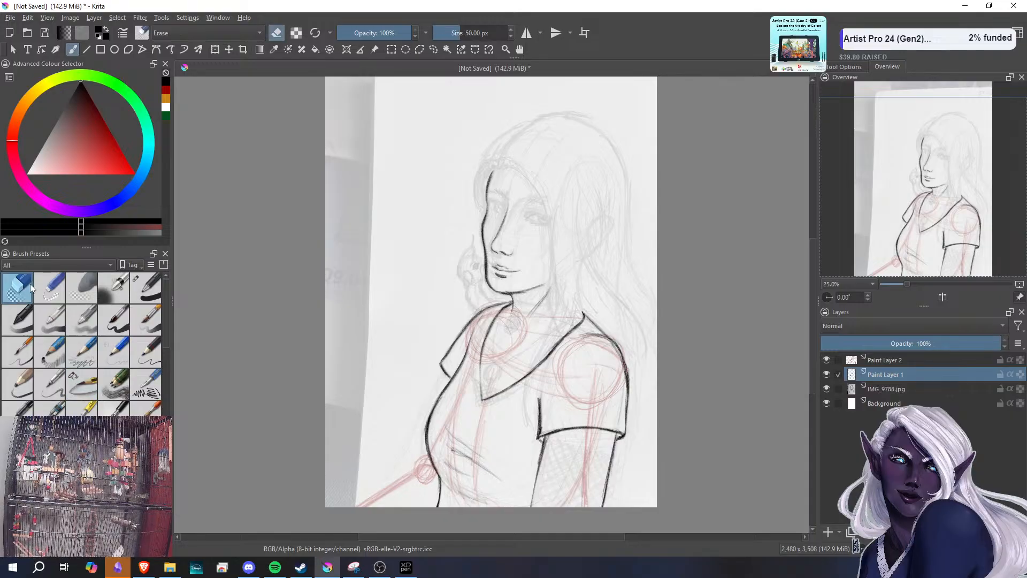
{"action": "left_click", "coordinate": [82, 288]}
{"action": "left_click_drag", "start_coordinate": [498, 267], "coordinate": [521, 273]}
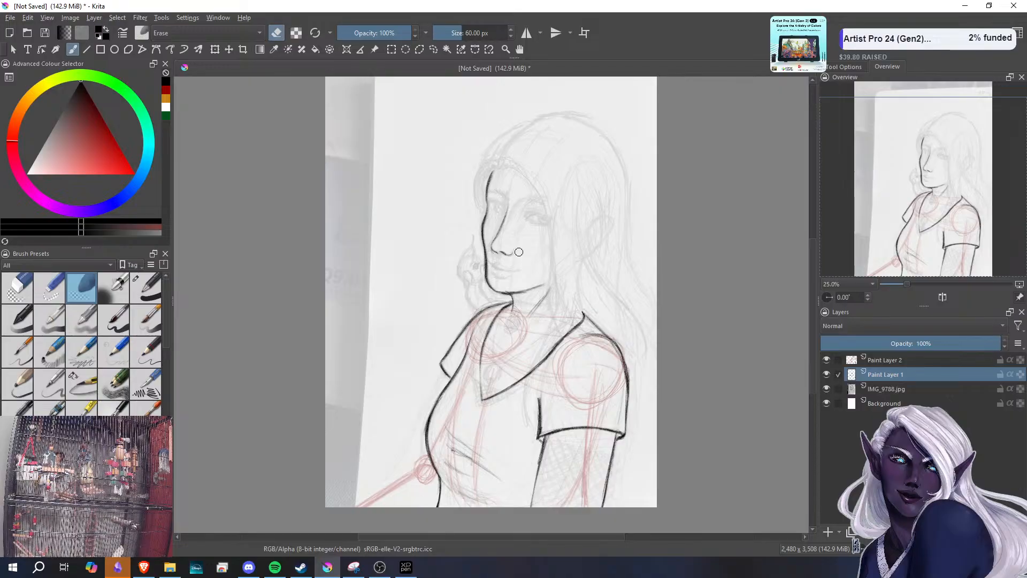
- Erase the redrawn mouth and thin the face outline around the cheek and chin with the 60 px eraser
{"action": "key", "text": "e"}
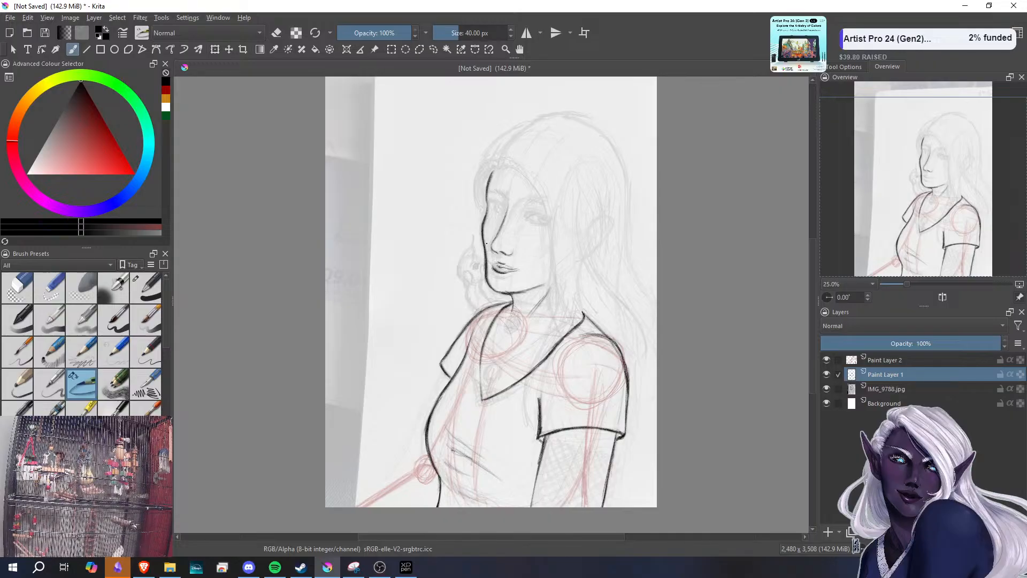
{"action": "key", "text": "e"}
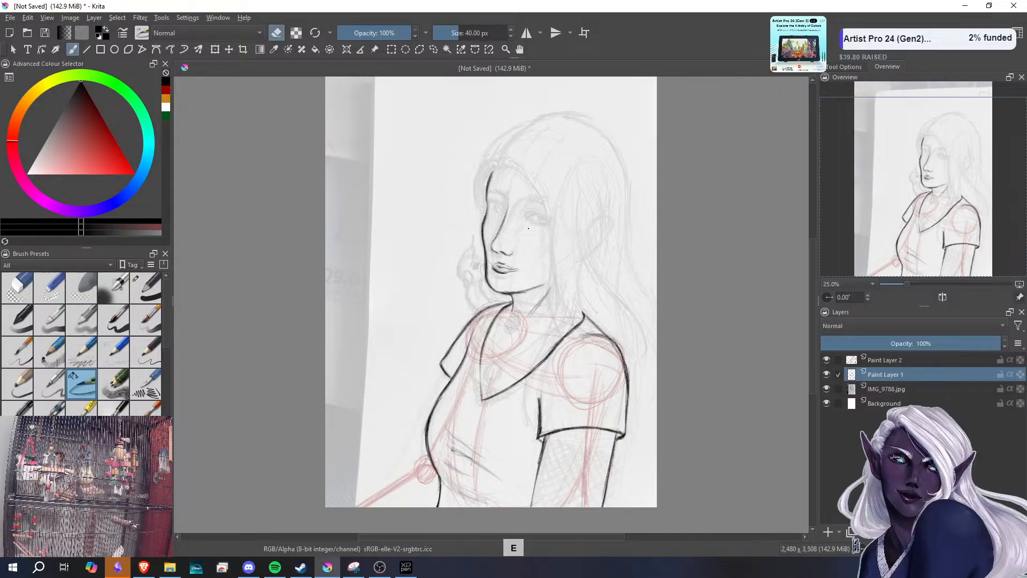
{"action": "left_click_drag", "start_coordinate": [908, 284], "coordinate": [919, 284]}
{"action": "left_click_drag", "start_coordinate": [933, 278], "coordinate": [932, 278]}
{"action": "left_click_drag", "start_coordinate": [932, 224], "coordinate": [951, 187]}
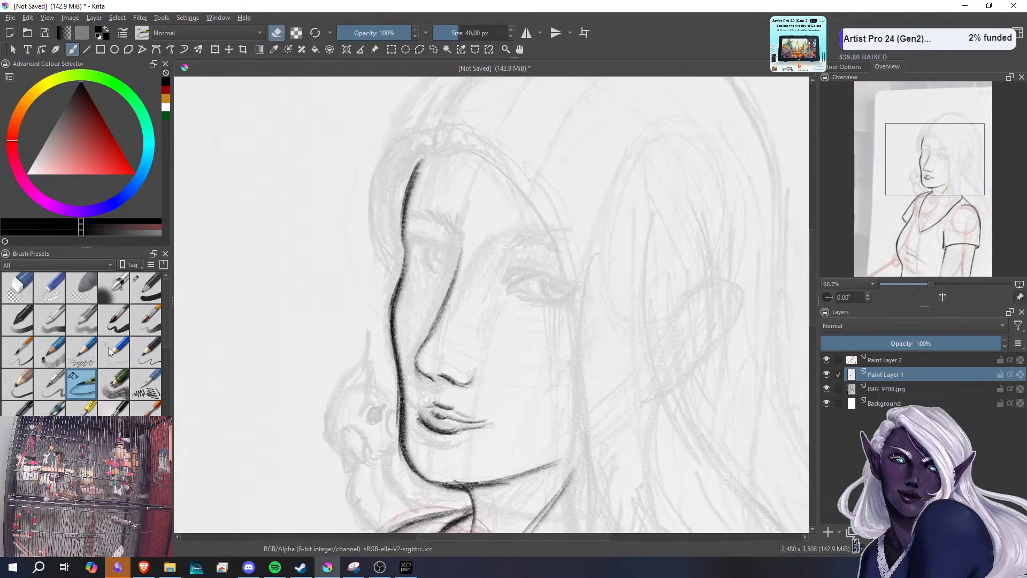
{"action": "left_click", "coordinate": [82, 287]}
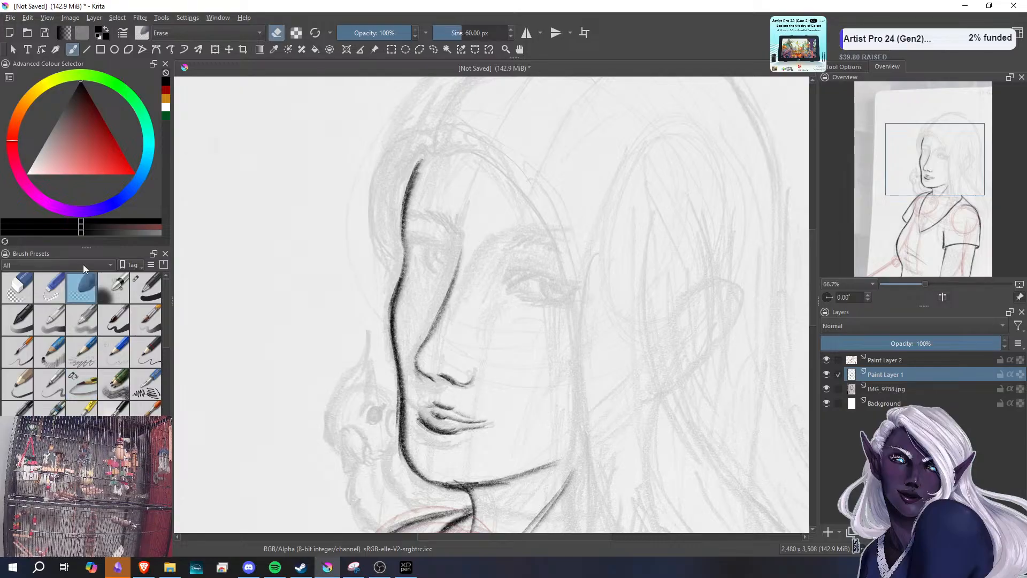
{"action": "mouse_move", "coordinate": [422, 419]}
{"action": "left_mouse_down"}
{"action": "mouse_move", "coordinate": [448, 431]}
{"action": "mouse_move", "coordinate": [459, 408]}
{"action": "mouse_move", "coordinate": [494, 424]}
{"action": "left_mouse_up"}
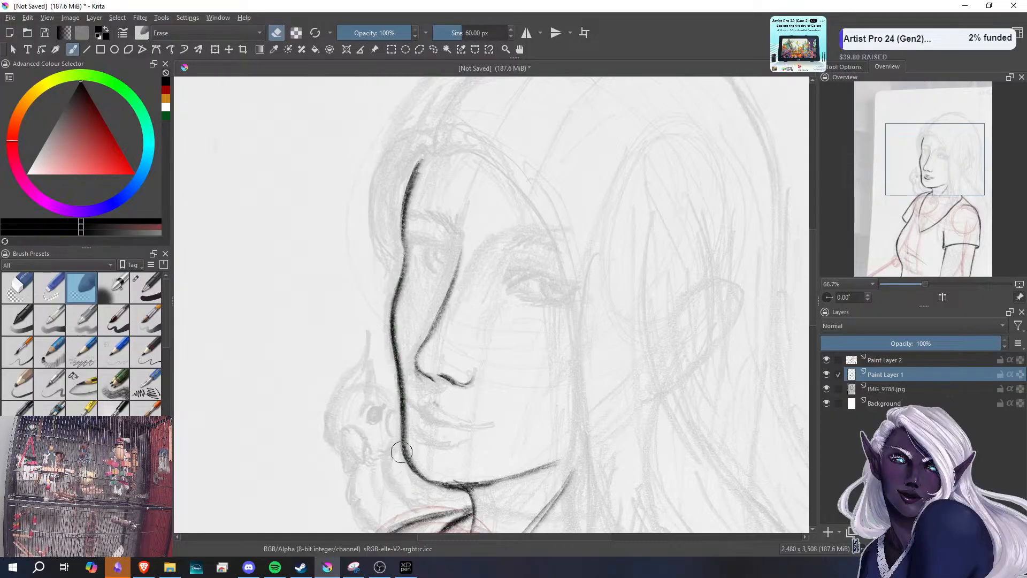
{"action": "left_click_drag", "start_coordinate": [445, 474], "coordinate": [486, 474]}
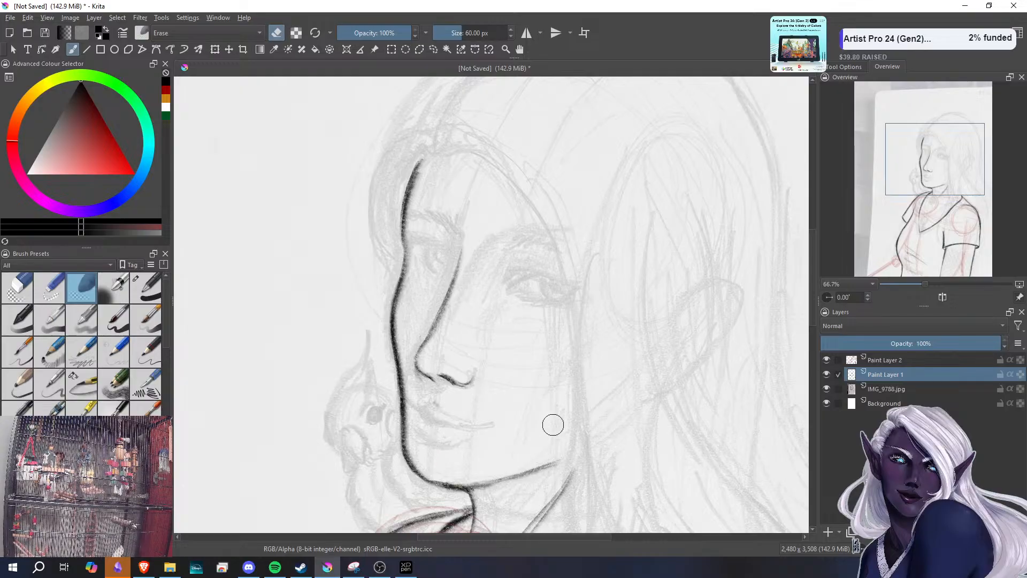
- Trace the upper lip, mouth opening and lower lip in black with the 40 px sketch brush in normal painting mode
{"action": "left_click", "coordinate": [88, 377]}
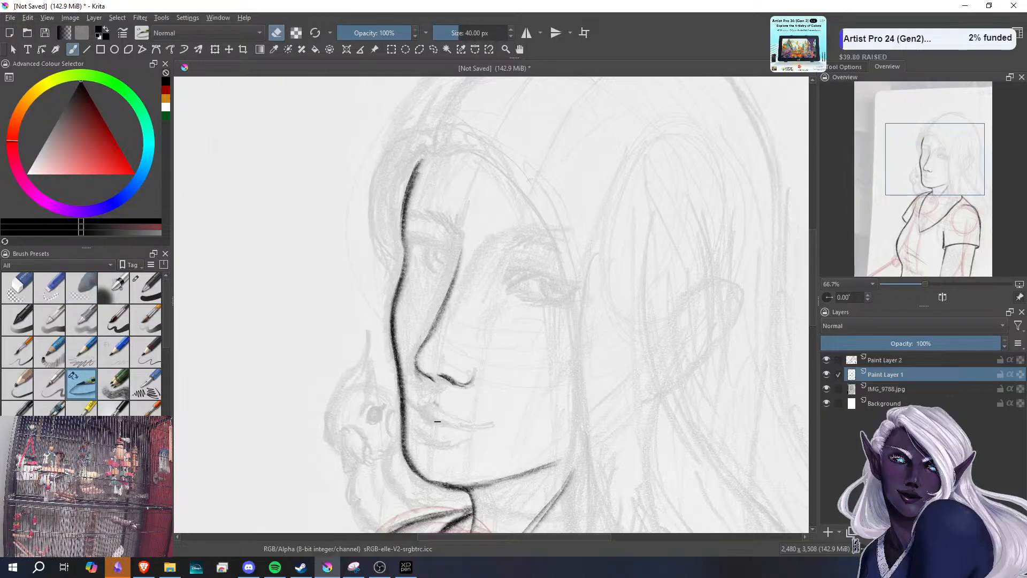
{"action": "key", "text": "e"}
{"action": "mouse_move", "coordinate": [434, 407]}
{"action": "left_mouse_down"}
{"action": "mouse_move", "coordinate": [478, 425]}
{"action": "mouse_move", "coordinate": [461, 420]}
{"action": "mouse_move", "coordinate": [488, 427]}
{"action": "left_mouse_up"}
{"action": "left_click_drag", "start_coordinate": [431, 394], "coordinate": [490, 424]}
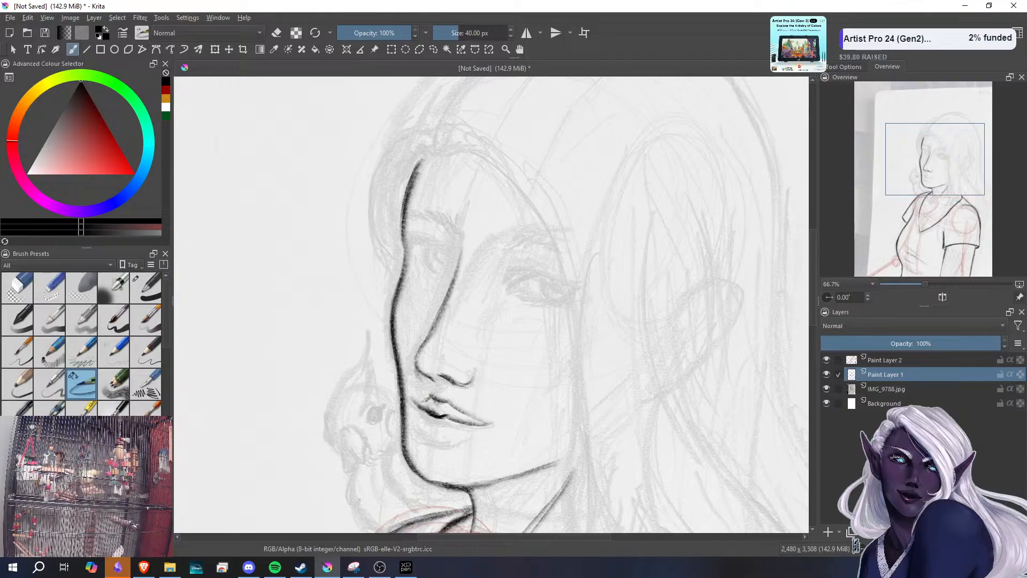
{"action": "mouse_move", "coordinate": [431, 397]}
{"action": "left_mouse_down"}
{"action": "mouse_move", "coordinate": [438, 430]}
{"action": "mouse_move", "coordinate": [421, 421]}
{"action": "mouse_move", "coordinate": [441, 430]}
{"action": "mouse_move", "coordinate": [420, 424]}
{"action": "mouse_move", "coordinate": [456, 434]}
{"action": "mouse_move", "coordinate": [421, 425]}
{"action": "mouse_move", "coordinate": [460, 434]}
{"action": "mouse_move", "coordinate": [422, 427]}
{"action": "mouse_move", "coordinate": [489, 430]}
{"action": "mouse_move", "coordinate": [429, 430]}
{"action": "mouse_move", "coordinate": [411, 402]}
{"action": "mouse_move", "coordinate": [433, 435]}
{"action": "left_mouse_up"}
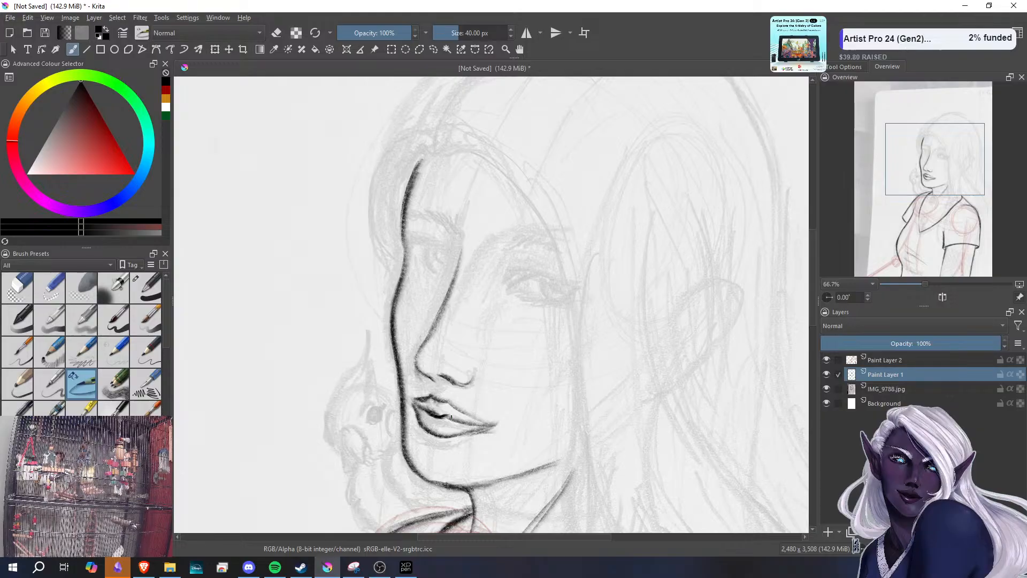
{"action": "left_click_drag", "start_coordinate": [432, 415], "coordinate": [443, 419]}
{"action": "left_click_drag", "start_coordinate": [446, 418], "coordinate": [485, 424]}
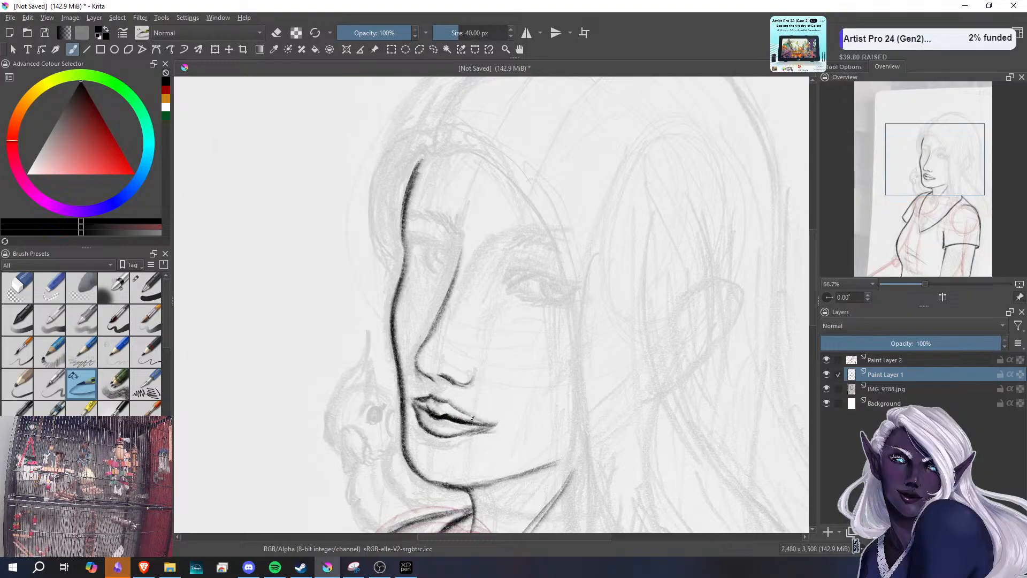
{"action": "left_click_drag", "start_coordinate": [431, 407], "coordinate": [413, 401]}
- Thin and trim the lip lines with the 60 px eraser, and retouch the mouth line with the 40 px sketch brush
{"action": "left_click", "coordinate": [80, 289]}
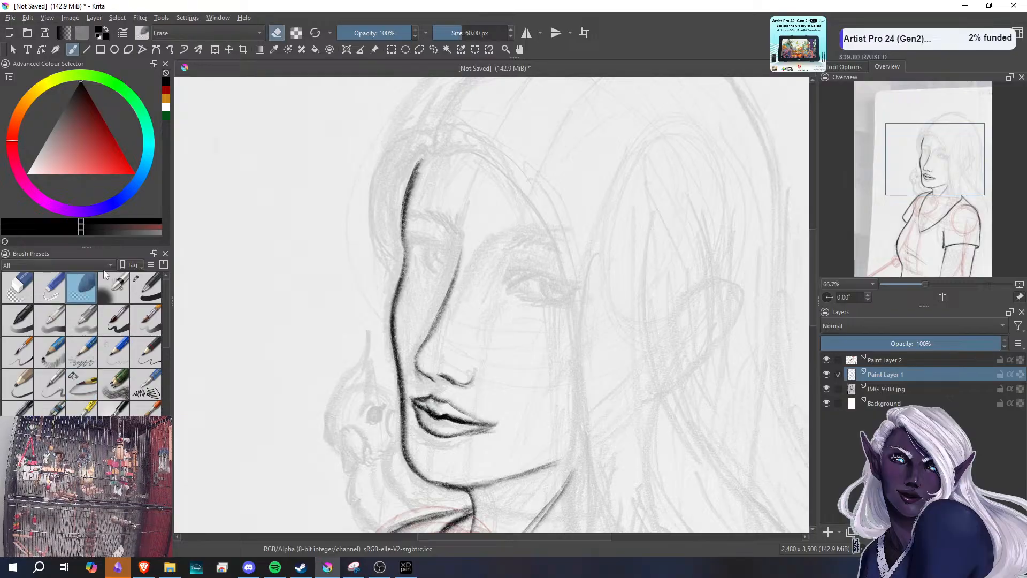
{"action": "mouse_move", "coordinate": [409, 390]}
{"action": "left_mouse_down"}
{"action": "mouse_move", "coordinate": [453, 410]}
{"action": "mouse_move", "coordinate": [415, 394]}
{"action": "mouse_move", "coordinate": [470, 405]}
{"action": "mouse_move", "coordinate": [461, 412]}
{"action": "mouse_move", "coordinate": [435, 397]}
{"action": "mouse_move", "coordinate": [506, 432]}
{"action": "mouse_move", "coordinate": [460, 432]}
{"action": "mouse_move", "coordinate": [504, 426]}
{"action": "left_mouse_up"}
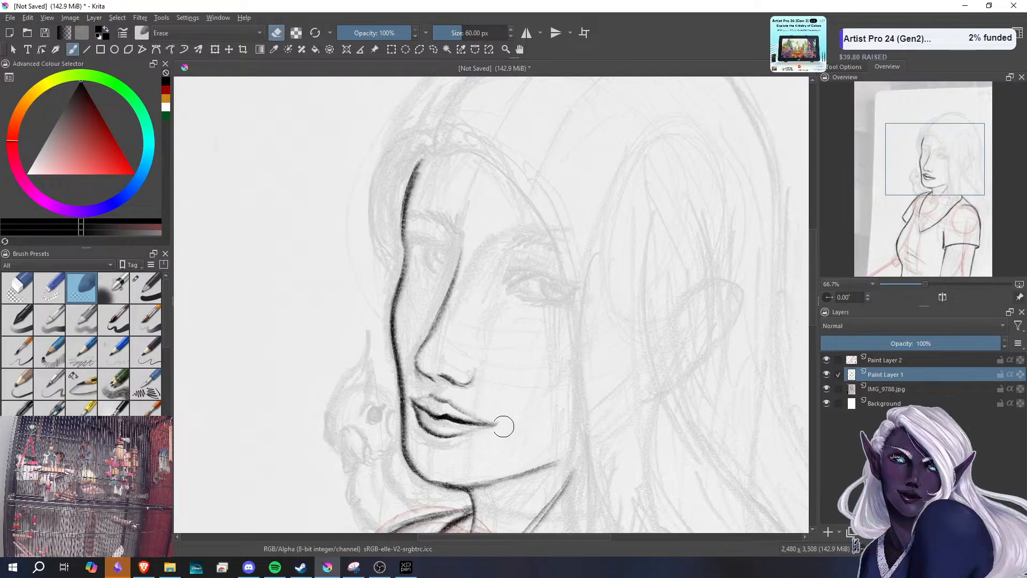
{"action": "mouse_move", "coordinate": [416, 419]}
{"action": "left_mouse_down"}
{"action": "mouse_move", "coordinate": [436, 427]}
{"action": "mouse_move", "coordinate": [416, 407]}
{"action": "mouse_move", "coordinate": [442, 427]}
{"action": "mouse_move", "coordinate": [428, 422]}
{"action": "mouse_move", "coordinate": [488, 424]}
{"action": "left_mouse_up"}
{"action": "mouse_move", "coordinate": [421, 401]}
{"action": "left_mouse_down"}
{"action": "mouse_move", "coordinate": [410, 394]}
{"action": "mouse_move", "coordinate": [415, 404]}
{"action": "left_mouse_up"}
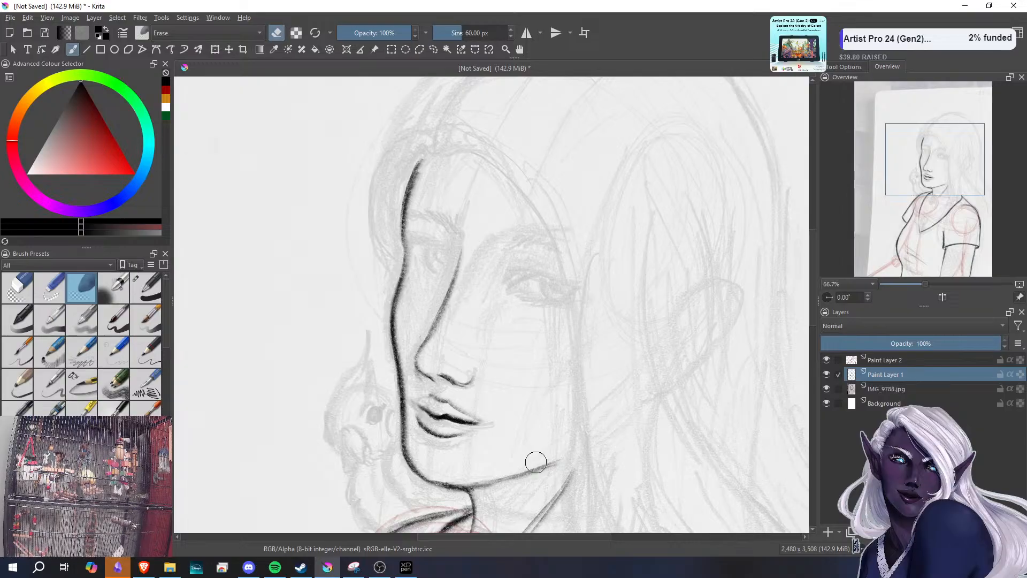
{"action": "left_click", "coordinate": [88, 381]}
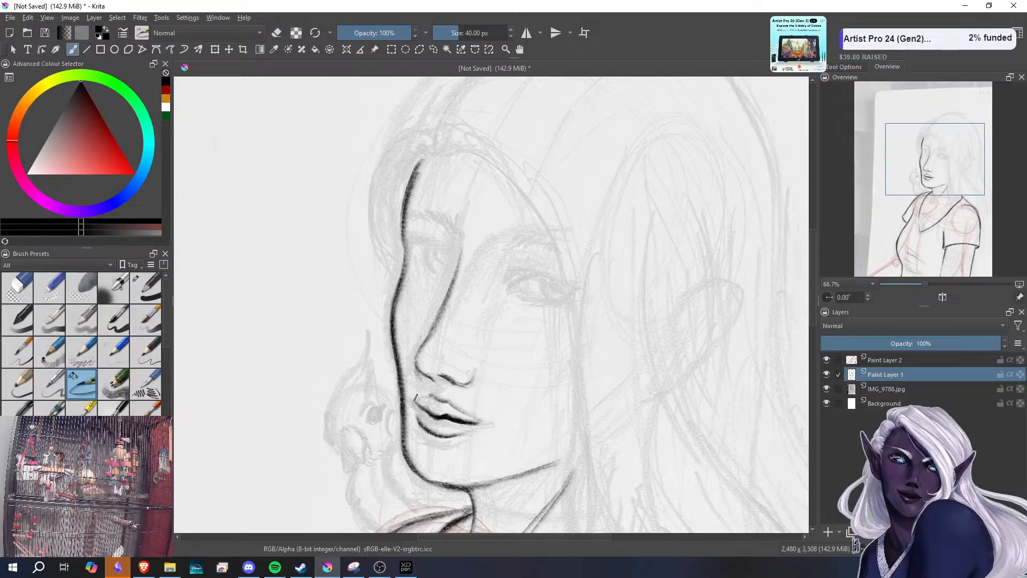
{"action": "left_click_drag", "start_coordinate": [417, 401], "coordinate": [491, 424]}
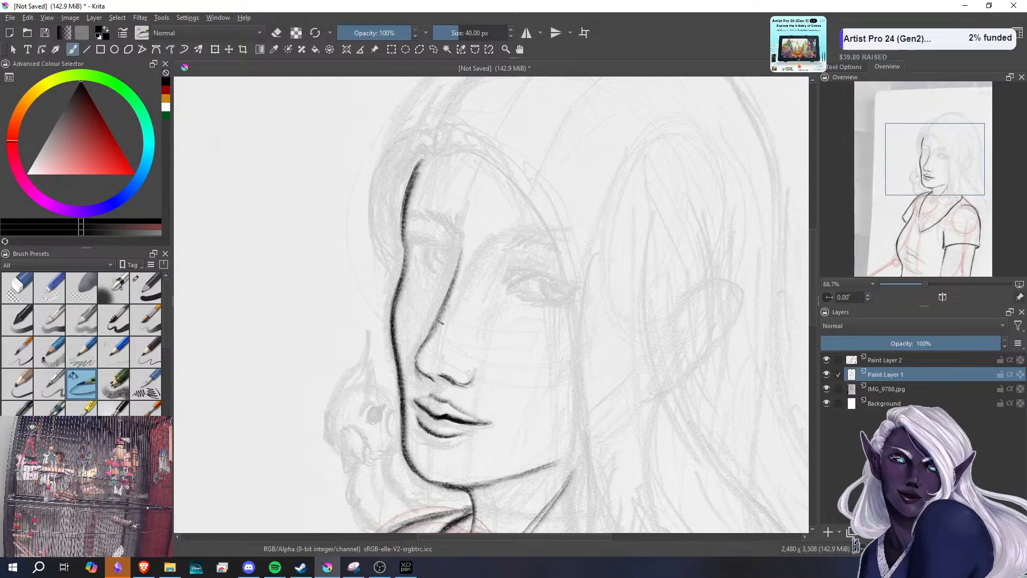
- Try tracing the far eye's lids, iris and pupil in black beside the nose bridge with the 40 px sketch brush
{"action": "mouse_move", "coordinate": [429, 341]}
{"action": "left_mouse_down"}
{"action": "mouse_move", "coordinate": [421, 369]}
{"action": "mouse_move", "coordinate": [433, 332]}
{"action": "mouse_move", "coordinate": [421, 345]}
{"action": "mouse_move", "coordinate": [453, 290]}
{"action": "left_mouse_up"}
{"action": "mouse_move", "coordinate": [421, 248]}
{"action": "left_mouse_down"}
{"action": "mouse_move", "coordinate": [412, 244]}
{"action": "mouse_move", "coordinate": [459, 251]}
{"action": "left_mouse_up"}
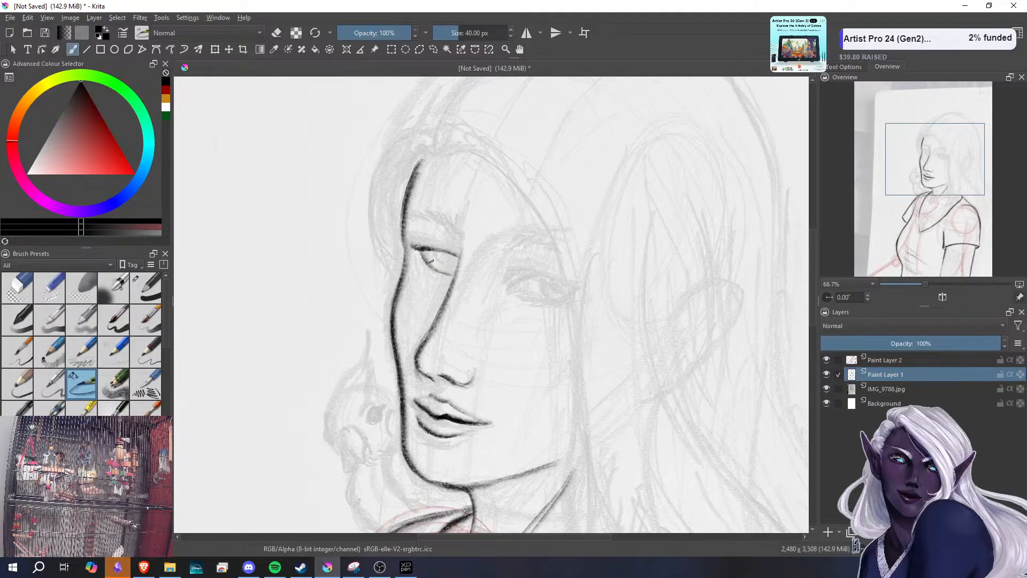
{"action": "mouse_move", "coordinate": [422, 257]}
{"action": "left_mouse_down"}
{"action": "mouse_move", "coordinate": [459, 275]}
{"action": "mouse_move", "coordinate": [441, 268]}
{"action": "mouse_move", "coordinate": [461, 257]}
{"action": "left_mouse_up"}
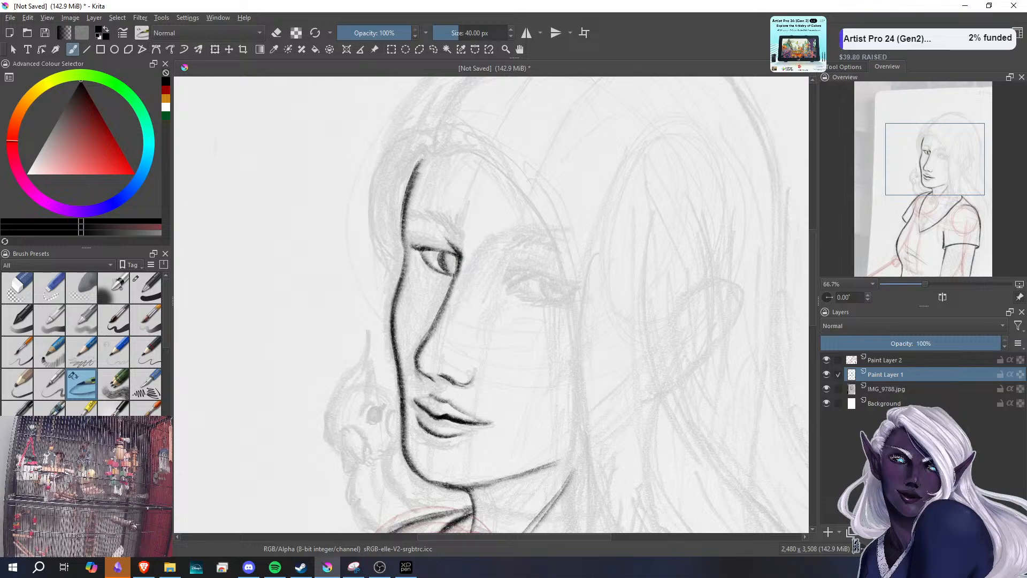
{"action": "left_click", "coordinate": [89, 279]}
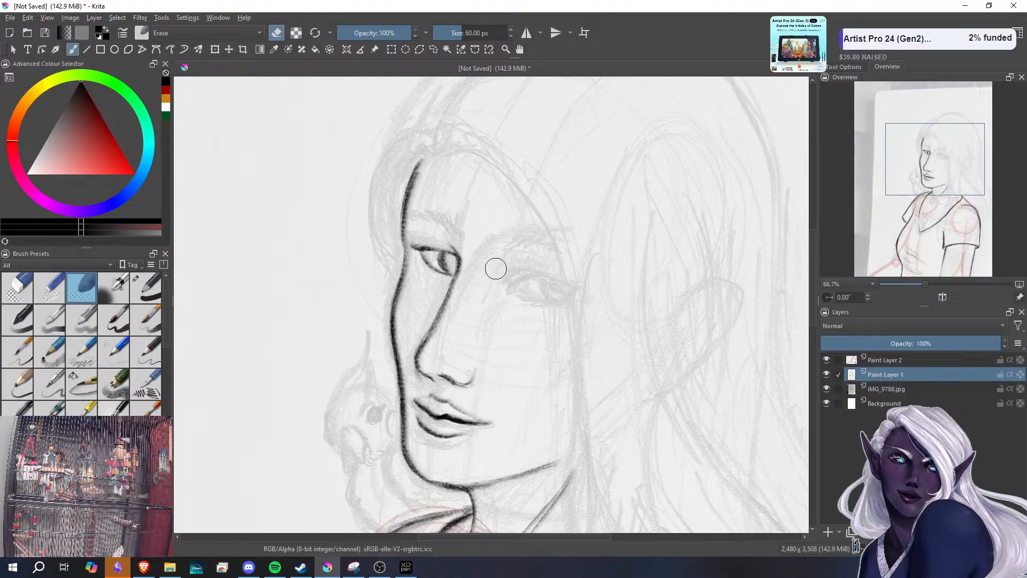
{"action": "left_click", "coordinate": [91, 389]}
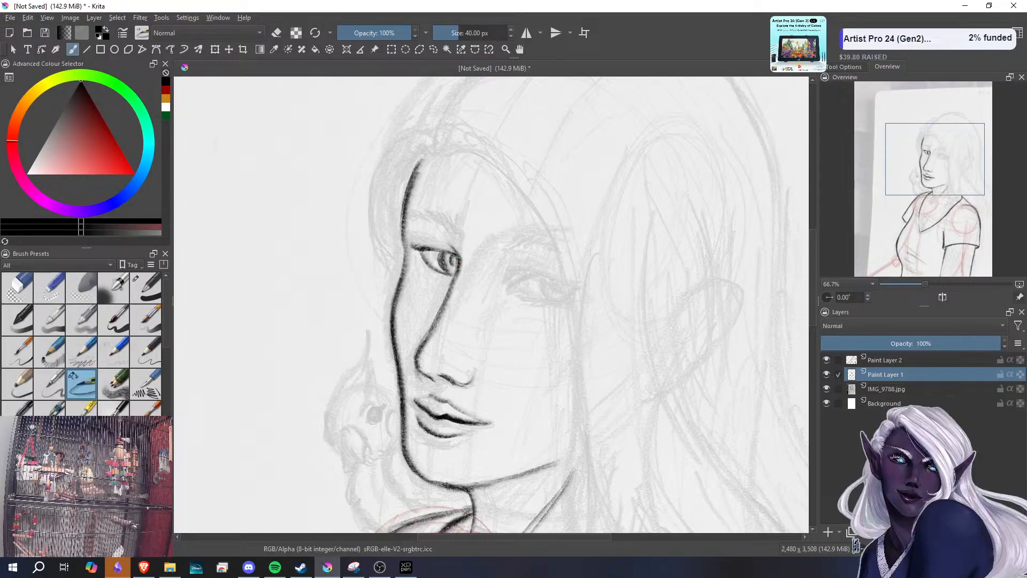
{"action": "left_click_drag", "start_coordinate": [458, 258], "coordinate": [442, 267]}
{"action": "mouse_move", "coordinate": [416, 242]}
{"action": "left_mouse_down"}
{"action": "mouse_move", "coordinate": [456, 250]}
{"action": "mouse_move", "coordinate": [432, 241]}
{"action": "mouse_move", "coordinate": [426, 259]}
{"action": "mouse_move", "coordinate": [441, 270]}
{"action": "mouse_move", "coordinate": [456, 258]}
{"action": "mouse_move", "coordinate": [453, 267]}
{"action": "left_mouse_up"}
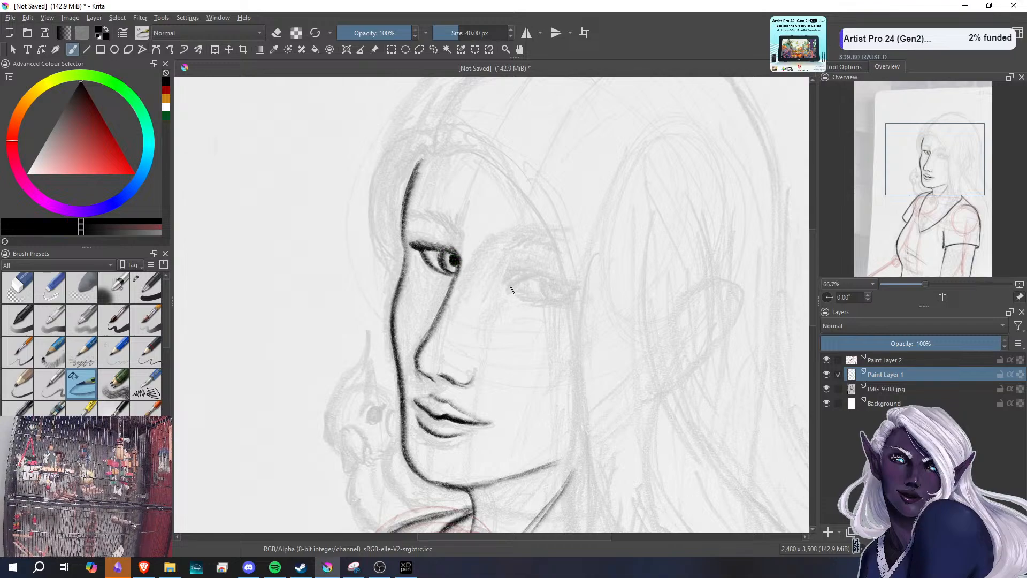
- Start the near eye's upper lid at its inner corner, and erase the far eye with the 60 px eraser
{"action": "left_click_drag", "start_coordinate": [506, 292], "coordinate": [534, 275]}
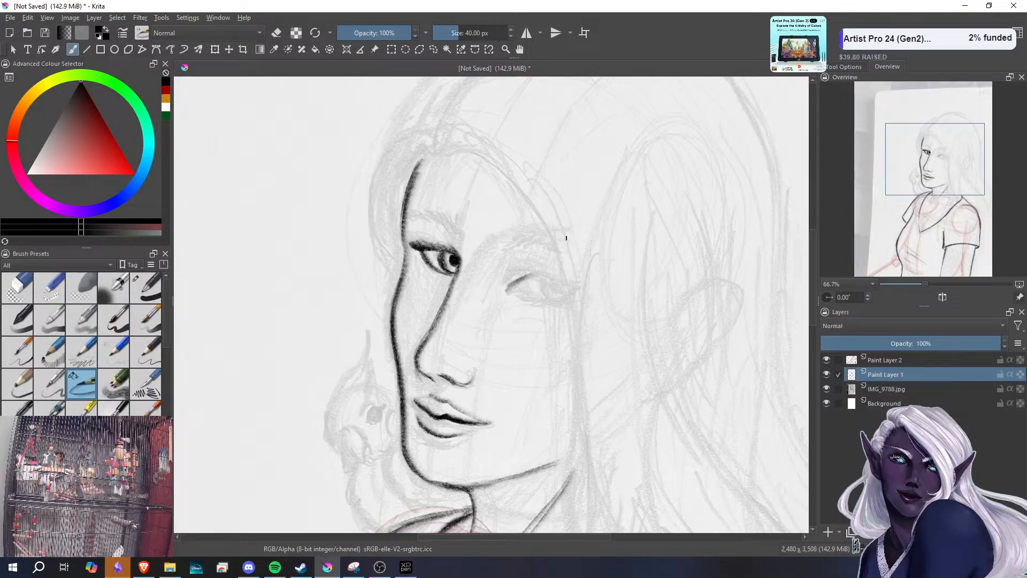
{"action": "left_click", "coordinate": [81, 288]}
{"action": "mouse_move", "coordinate": [417, 242]}
{"action": "left_mouse_down"}
{"action": "mouse_move", "coordinate": [429, 274]}
{"action": "mouse_move", "coordinate": [451, 263]}
{"action": "left_mouse_up"}
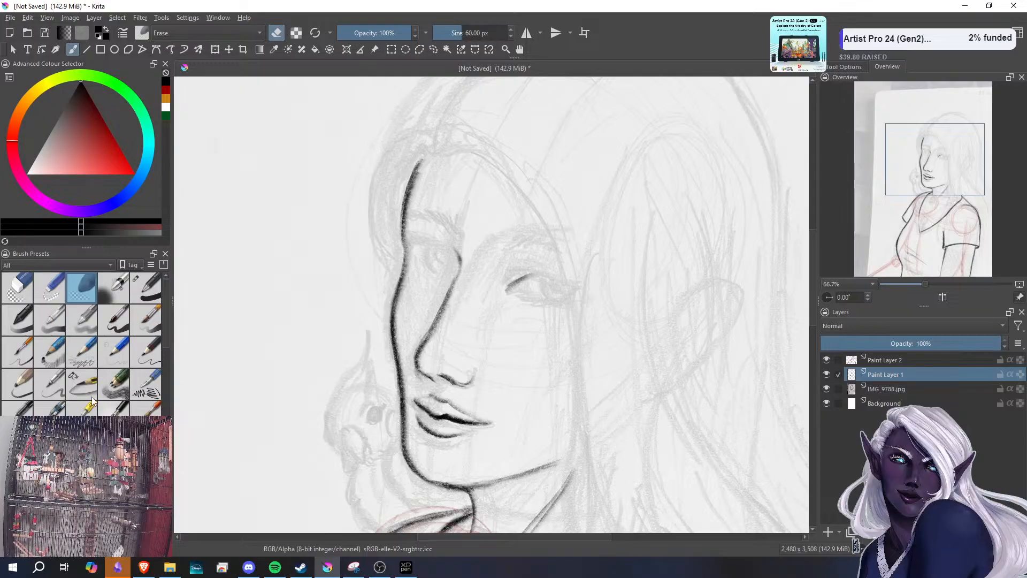
- Trace the near eye's lids, iris, pupil and upper lashes with the 40 px sketch brush, clearing the iris with the 60 px eraser
{"action": "left_click", "coordinate": [81, 384]}
{"action": "mouse_move", "coordinate": [505, 290]}
{"action": "left_mouse_down"}
{"action": "mouse_move", "coordinate": [561, 287]}
{"action": "mouse_move", "coordinate": [551, 280]}
{"action": "mouse_move", "coordinate": [584, 285]}
{"action": "mouse_move", "coordinate": [531, 279]}
{"action": "mouse_move", "coordinate": [502, 291]}
{"action": "mouse_move", "coordinate": [573, 299]}
{"action": "mouse_move", "coordinate": [575, 287]}
{"action": "mouse_move", "coordinate": [518, 298]}
{"action": "left_mouse_up"}
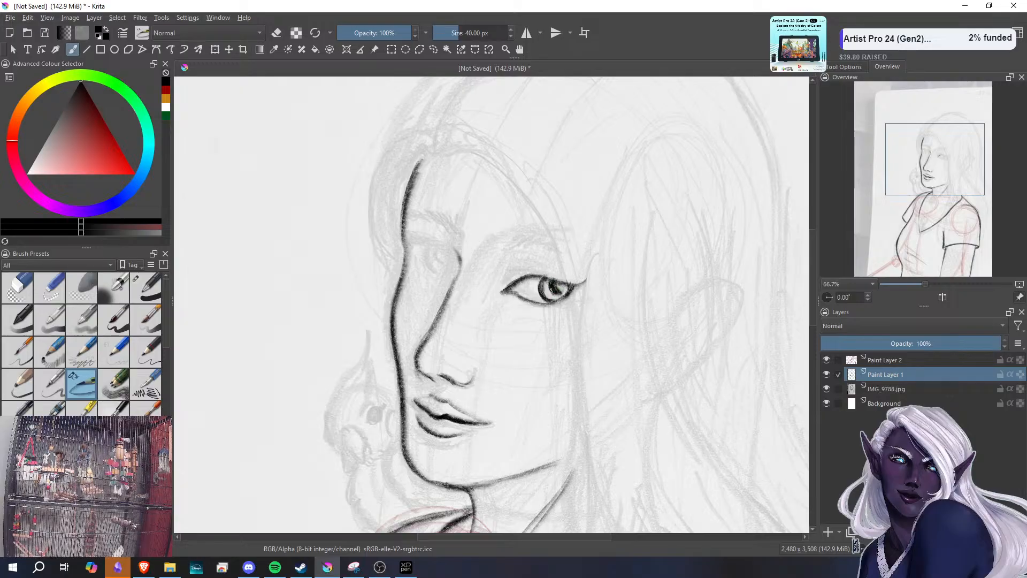
{"action": "left_click_drag", "start_coordinate": [553, 285], "coordinate": [562, 291]}
{"action": "left_click", "coordinate": [90, 295]}
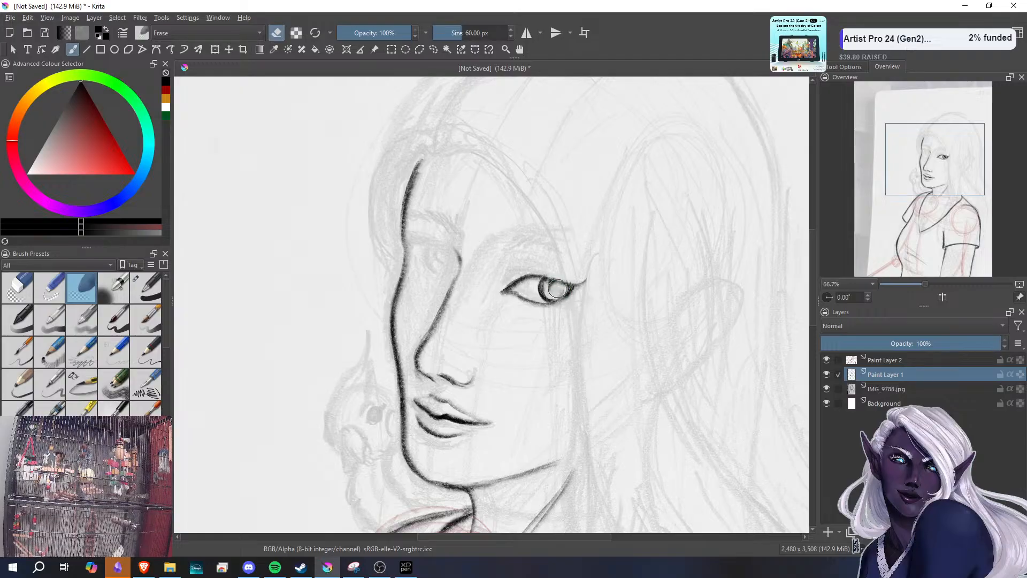
{"action": "left_click_drag", "start_coordinate": [558, 288], "coordinate": [557, 288]}
{"action": "left_click", "coordinate": [91, 386]}
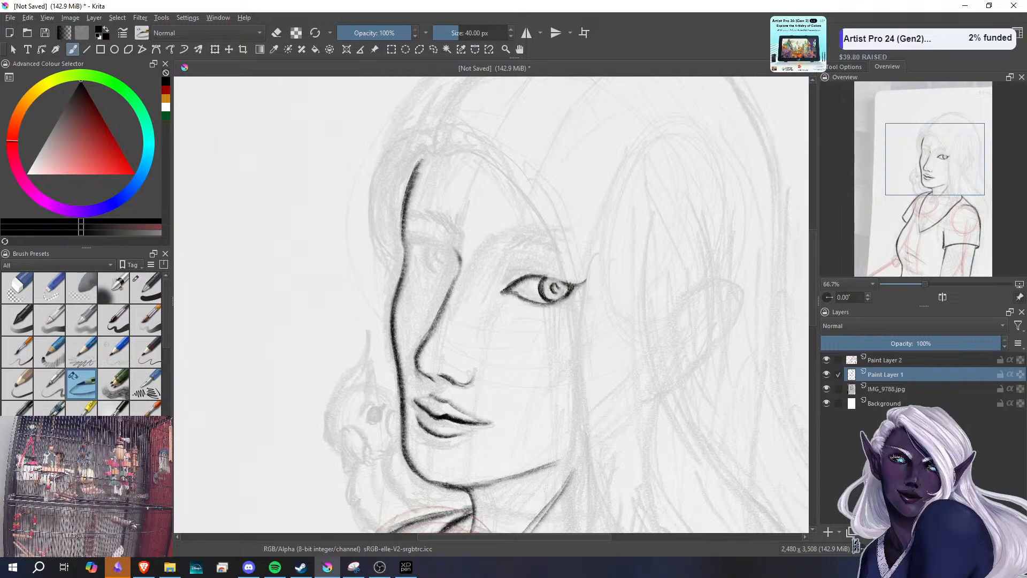
{"action": "left_click_drag", "start_coordinate": [554, 287], "coordinate": [558, 291]}
{"action": "mouse_move", "coordinate": [545, 276]}
{"action": "left_mouse_down"}
{"action": "mouse_move", "coordinate": [587, 280]}
{"action": "mouse_move", "coordinate": [570, 276]}
{"action": "left_mouse_up"}
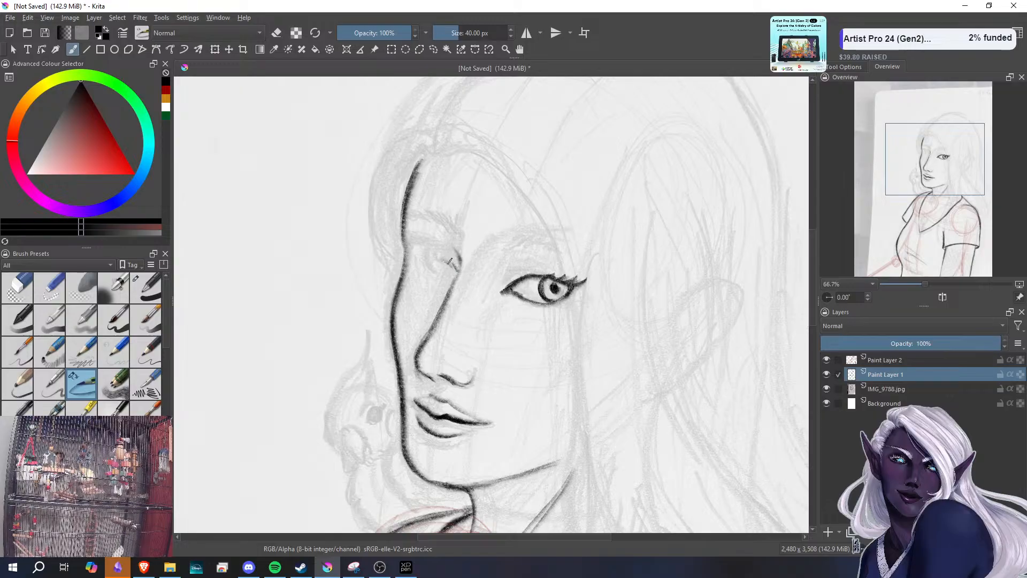
- Try tracing the far eye's lids and lashes lower beside the nose bridge, and erase them with the 60 px eraser
{"action": "mouse_move", "coordinate": [453, 265]}
{"action": "left_mouse_down"}
{"action": "mouse_move", "coordinate": [413, 245]}
{"action": "mouse_move", "coordinate": [458, 265]}
{"action": "mouse_move", "coordinate": [432, 266]}
{"action": "mouse_move", "coordinate": [447, 283]}
{"action": "left_mouse_up"}
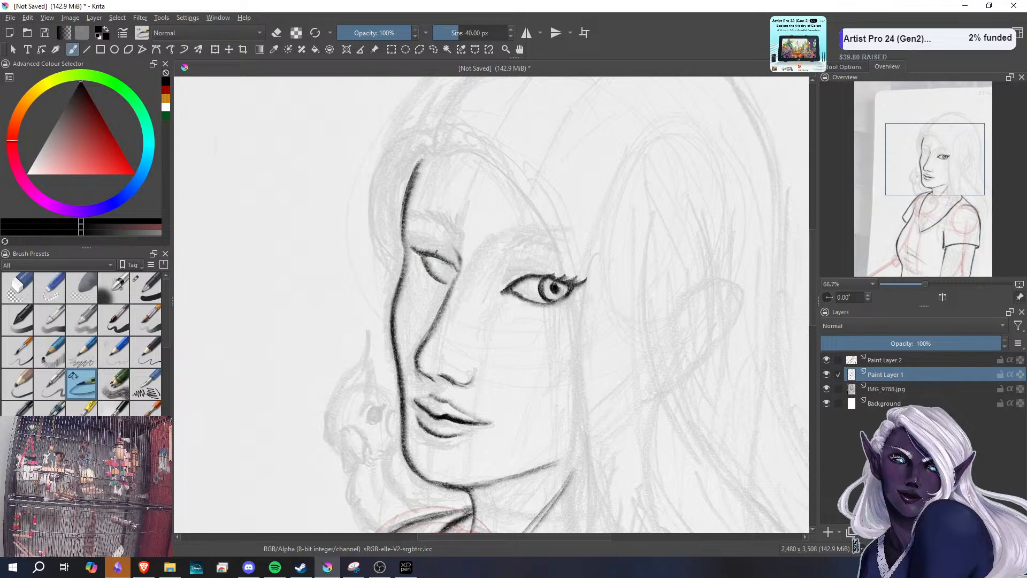
{"action": "left_click_drag", "start_coordinate": [434, 249], "coordinate": [460, 264]}
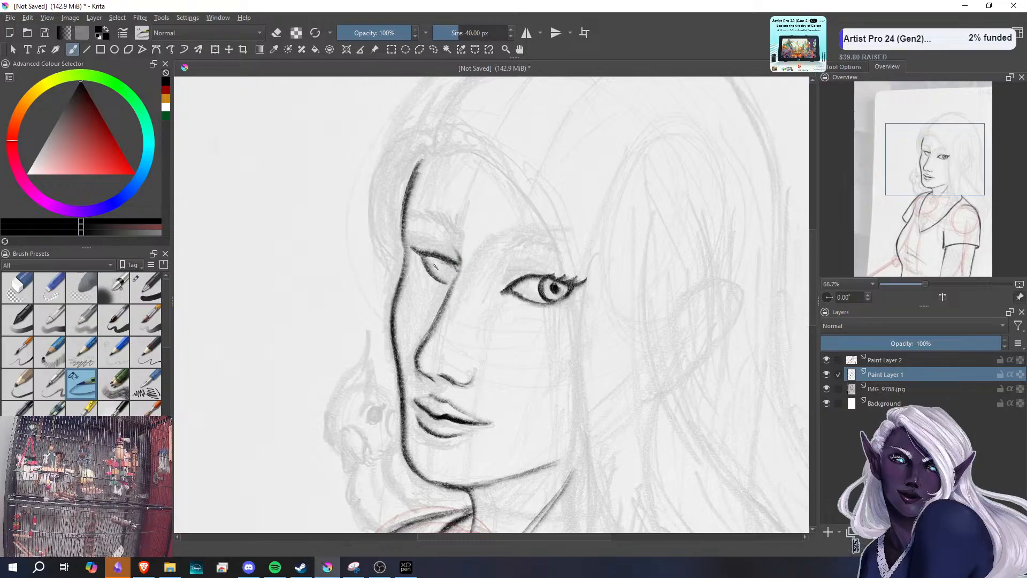
{"action": "mouse_move", "coordinate": [438, 254]}
{"action": "left_mouse_down"}
{"action": "mouse_move", "coordinate": [417, 269]}
{"action": "mouse_move", "coordinate": [430, 257]}
{"action": "mouse_move", "coordinate": [453, 264]}
{"action": "left_mouse_up"}
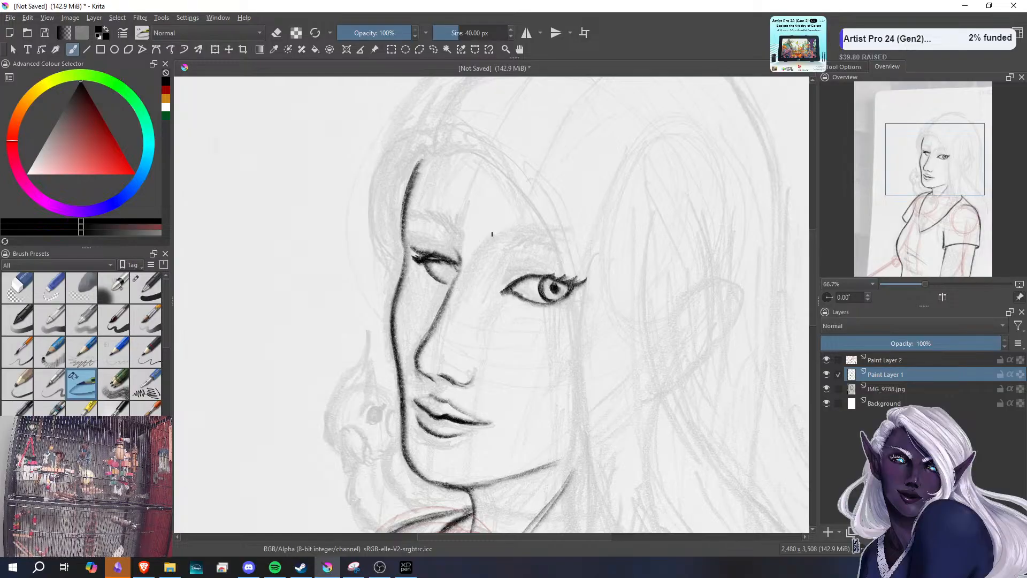
{"action": "left_click", "coordinate": [82, 288]}
{"action": "mouse_move", "coordinate": [442, 256]}
{"action": "left_mouse_down"}
{"action": "mouse_move", "coordinate": [421, 261]}
{"action": "mouse_move", "coordinate": [416, 236]}
{"action": "mouse_move", "coordinate": [422, 263]}
{"action": "mouse_move", "coordinate": [440, 261]}
{"action": "mouse_move", "coordinate": [441, 273]}
{"action": "mouse_move", "coordinate": [453, 239]}
{"action": "left_mouse_up"}
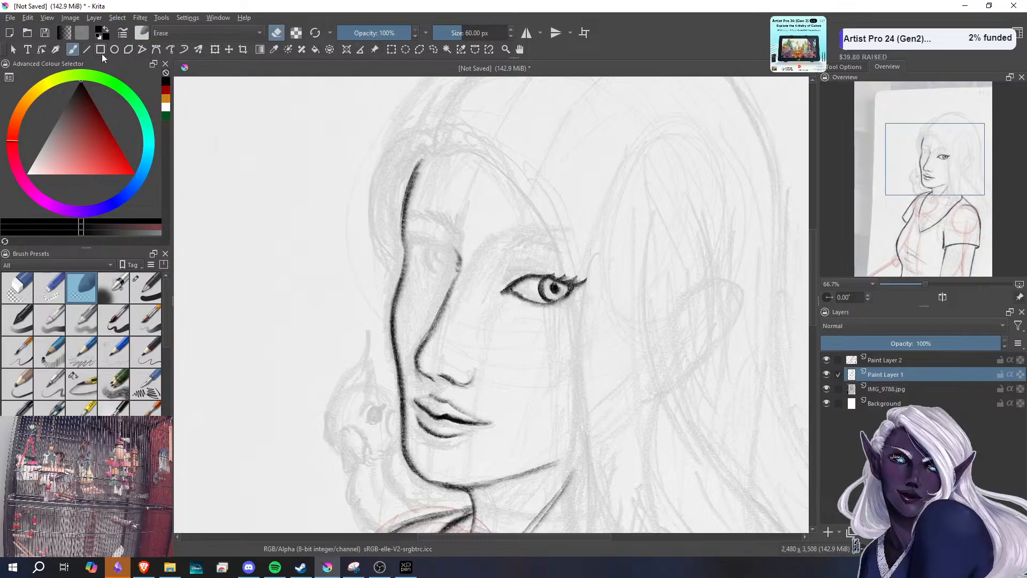
- Select the near eye with a rectangular selection, rotate it slightly clockwise and shift it down and left, and clear the selection
{"action": "left_click", "coordinate": [391, 49]}
{"action": "left_click_drag", "start_coordinate": [497, 250], "coordinate": [609, 332]}
{"action": "left_click", "coordinate": [228, 49]}
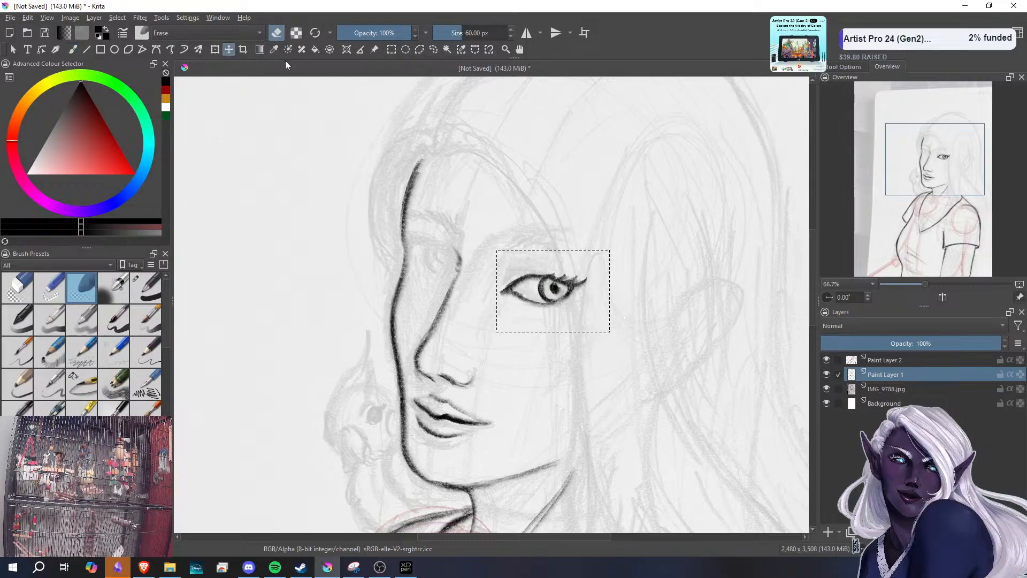
{"action": "key", "text": "ctrl+t"}
{"action": "mouse_move", "coordinate": [615, 255]}
{"action": "left_mouse_down"}
{"action": "mouse_move", "coordinate": [615, 246]}
{"action": "mouse_move", "coordinate": [615, 257]}
{"action": "left_mouse_up"}
{"action": "mouse_move", "coordinate": [546, 293]}
{"action": "left_mouse_down"}
{"action": "mouse_move", "coordinate": [536, 302]}
{"action": "mouse_move", "coordinate": [551, 298]}
{"action": "left_mouse_up"}
{"action": "key", "text": "Return"}
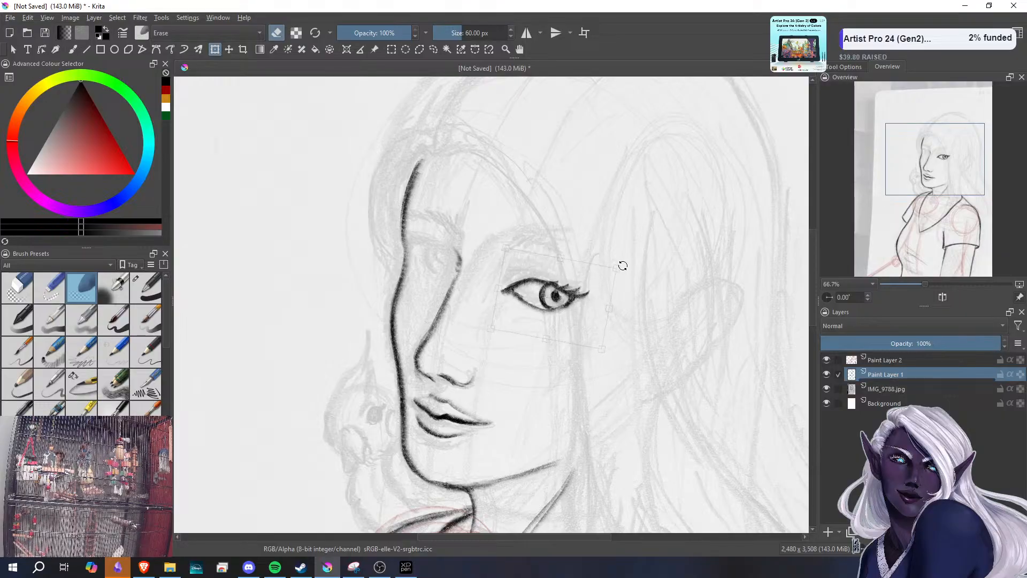
{"action": "left_click", "coordinate": [623, 263]}
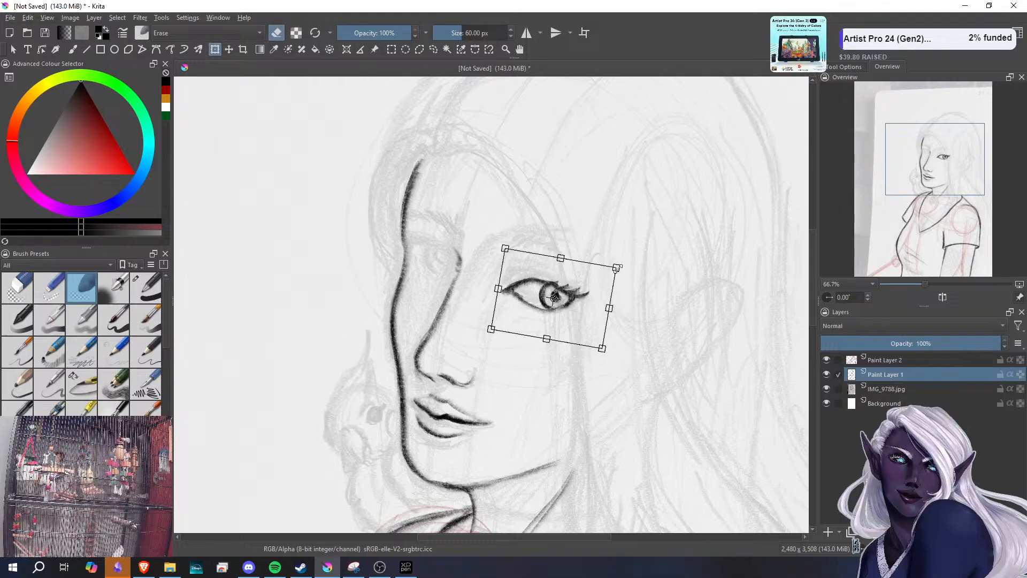
{"action": "left_click_drag", "start_coordinate": [618, 269], "coordinate": [616, 270]}
{"action": "left_click_drag", "start_coordinate": [571, 301], "coordinate": [565, 300]}
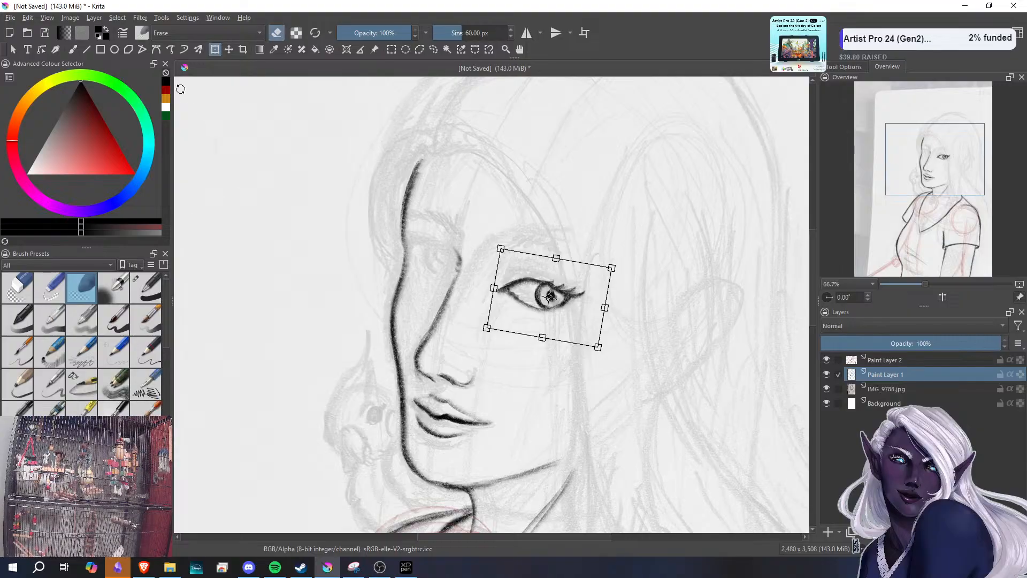
{"action": "left_click", "coordinate": [73, 49]}
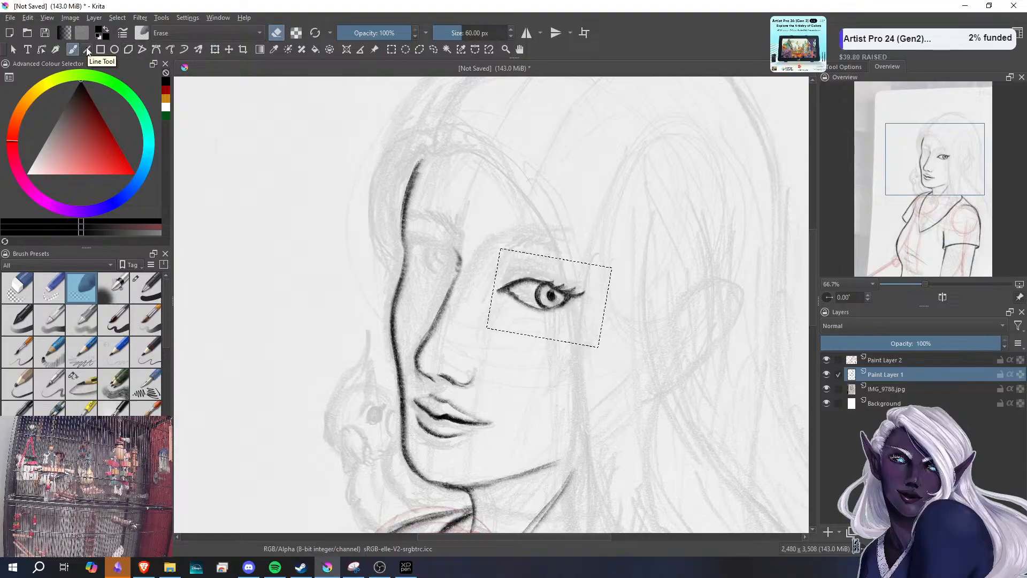
{"action": "key", "text": "ctrl+a"}
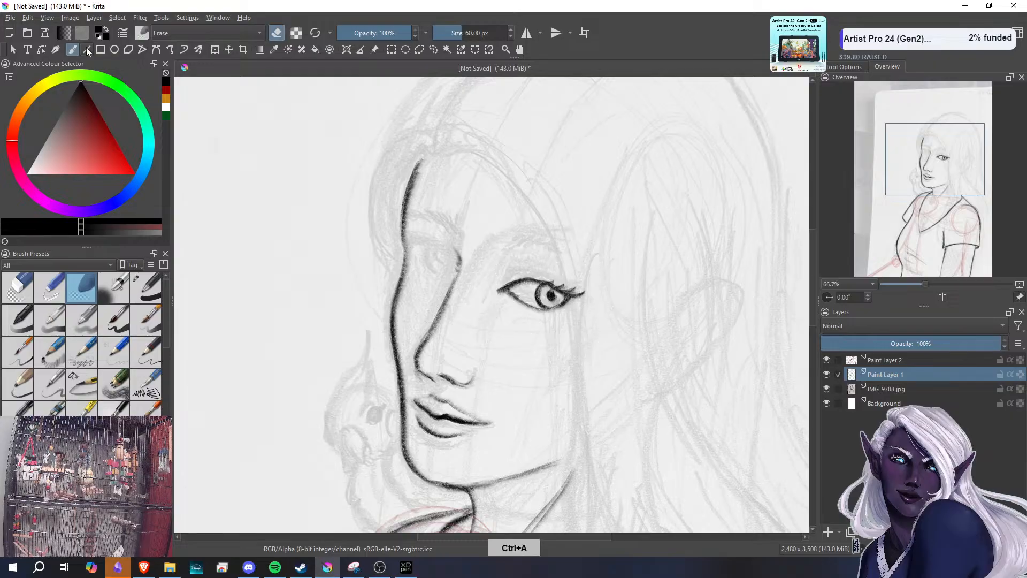
- Clear the far side of the nose bridge with the 60 px eraser, and trace the far eye's lids, iris and lashes with the 40 px sketch brush
{"action": "mouse_move", "coordinate": [454, 268]}
{"action": "left_mouse_down"}
{"action": "mouse_move", "coordinate": [448, 257]}
{"action": "mouse_move", "coordinate": [443, 275]}
{"action": "mouse_move", "coordinate": [443, 261]}
{"action": "left_mouse_up"}
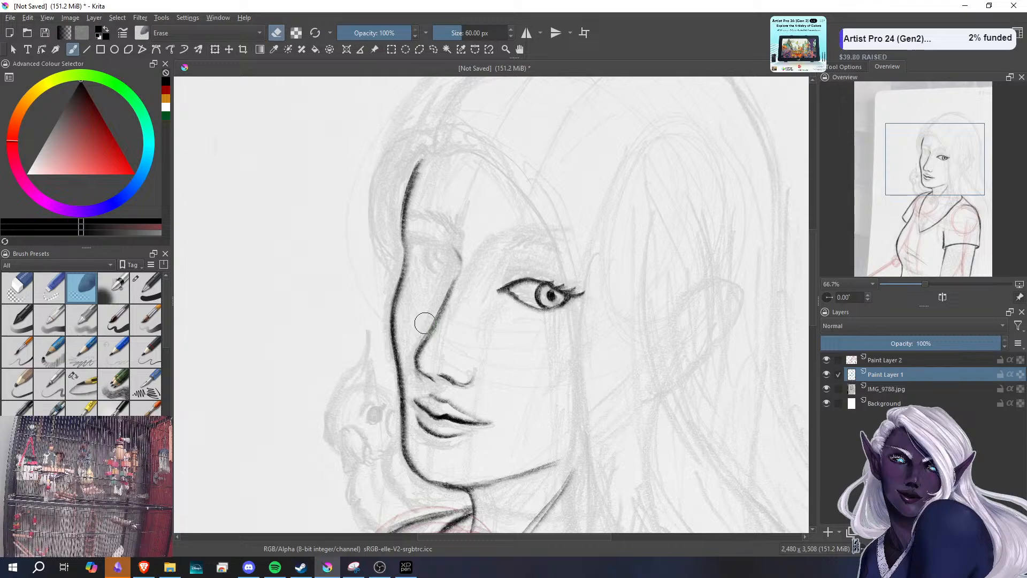
{"action": "left_click", "coordinate": [86, 387]}
{"action": "mouse_move", "coordinate": [458, 262]}
{"action": "left_mouse_down"}
{"action": "mouse_move", "coordinate": [422, 247]}
{"action": "mouse_move", "coordinate": [464, 262]}
{"action": "mouse_move", "coordinate": [444, 255]}
{"action": "mouse_move", "coordinate": [459, 262]}
{"action": "mouse_move", "coordinate": [459, 279]}
{"action": "mouse_move", "coordinate": [458, 251]}
{"action": "mouse_move", "coordinate": [456, 264]}
{"action": "left_mouse_up"}
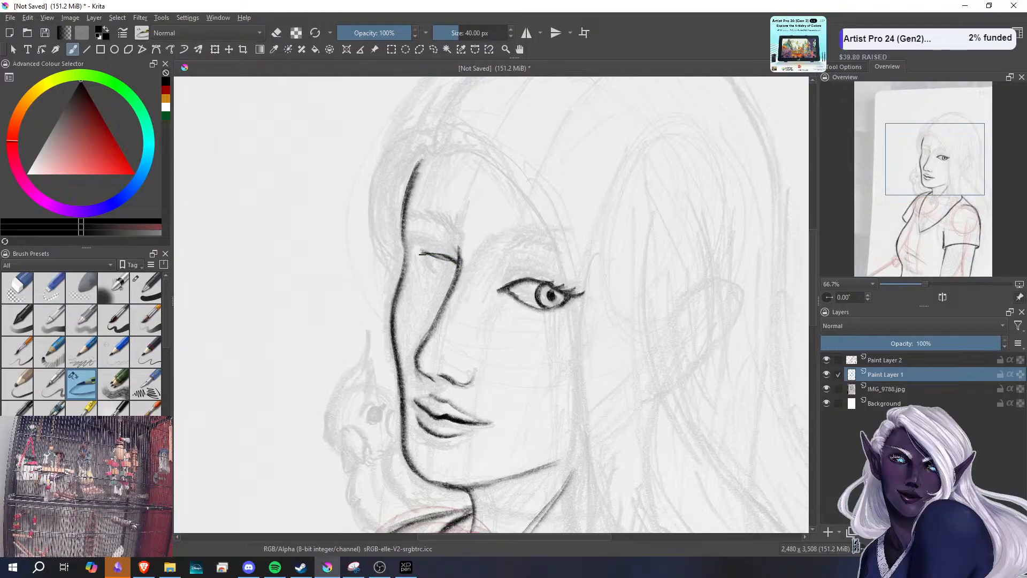
{"action": "mouse_move", "coordinate": [427, 255]}
{"action": "left_mouse_down"}
{"action": "mouse_move", "coordinate": [412, 253]}
{"action": "mouse_move", "coordinate": [441, 256]}
{"action": "mouse_move", "coordinate": [429, 257]}
{"action": "mouse_move", "coordinate": [437, 275]}
{"action": "mouse_move", "coordinate": [428, 270]}
{"action": "mouse_move", "coordinate": [452, 283]}
{"action": "mouse_move", "coordinate": [449, 272]}
{"action": "mouse_move", "coordinate": [450, 282]}
{"action": "left_mouse_up"}
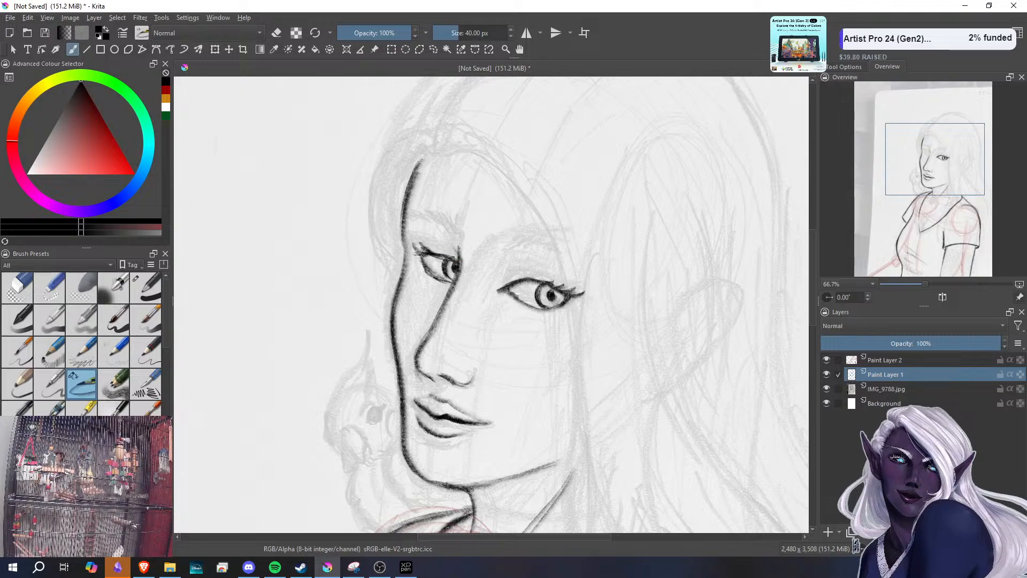
{"action": "mouse_move", "coordinate": [448, 254]}
{"action": "left_mouse_down"}
{"action": "mouse_move", "coordinate": [409, 242]}
{"action": "mouse_move", "coordinate": [427, 245]}
{"action": "mouse_move", "coordinate": [427, 269]}
{"action": "mouse_move", "coordinate": [443, 285]}
{"action": "mouse_move", "coordinate": [445, 276]}
{"action": "left_mouse_up"}
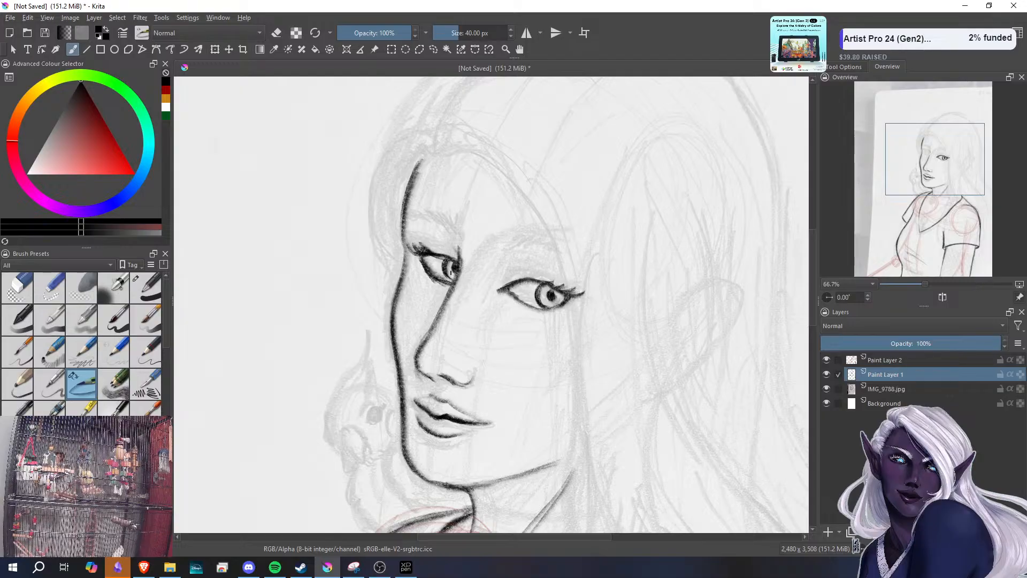
- Erase the far eye's lower lid with the 60 px eraser, and redraw it with a shaded iris using the 40 px sketch brush
{"action": "left_click", "coordinate": [87, 297]}
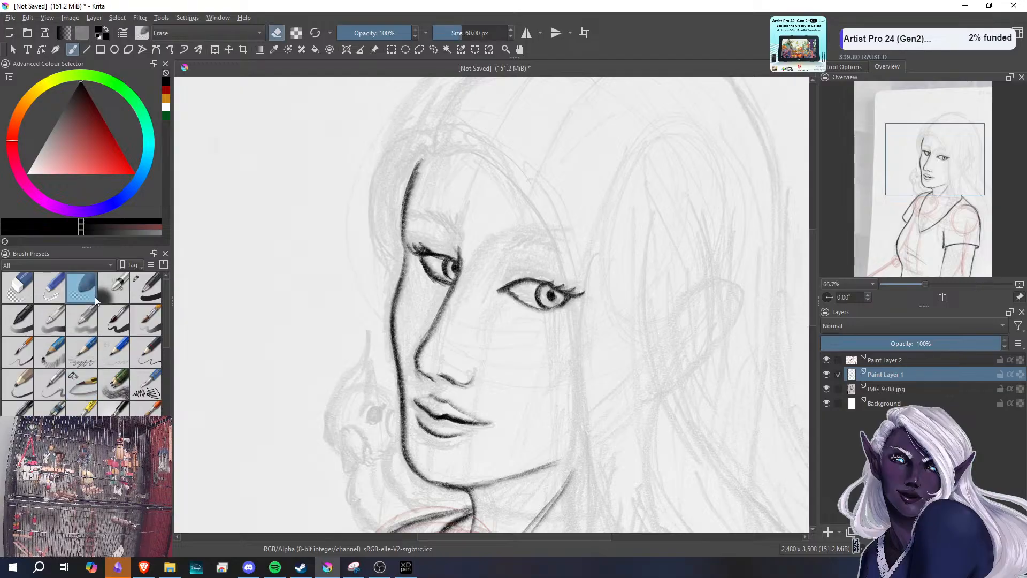
{"action": "left_click_drag", "start_coordinate": [426, 276], "coordinate": [421, 265]}
{"action": "left_click_drag", "start_coordinate": [441, 286], "coordinate": [421, 267]}
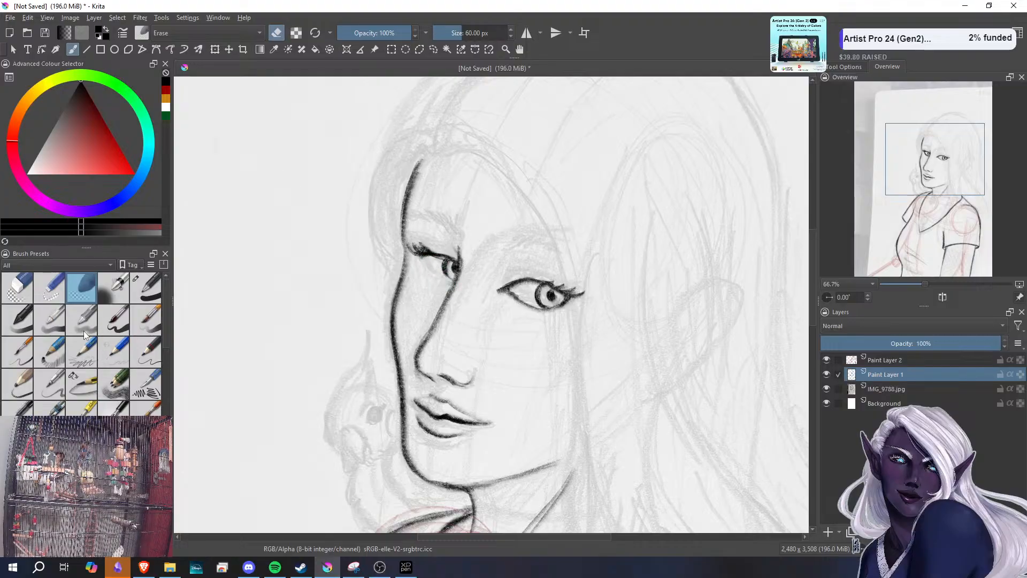
{"action": "left_click", "coordinate": [84, 383]}
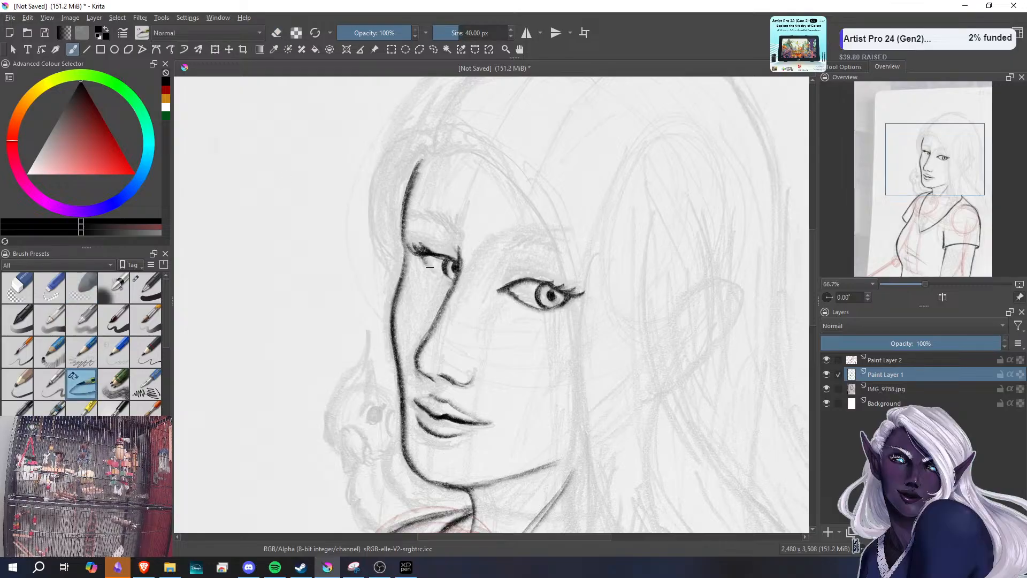
{"action": "left_click_drag", "start_coordinate": [425, 259], "coordinate": [434, 276]}
{"action": "mouse_move", "coordinate": [427, 257]}
{"action": "left_mouse_down"}
{"action": "mouse_move", "coordinate": [442, 282]}
{"action": "mouse_move", "coordinate": [458, 283]}
{"action": "mouse_move", "coordinate": [449, 265]}
{"action": "left_mouse_up"}
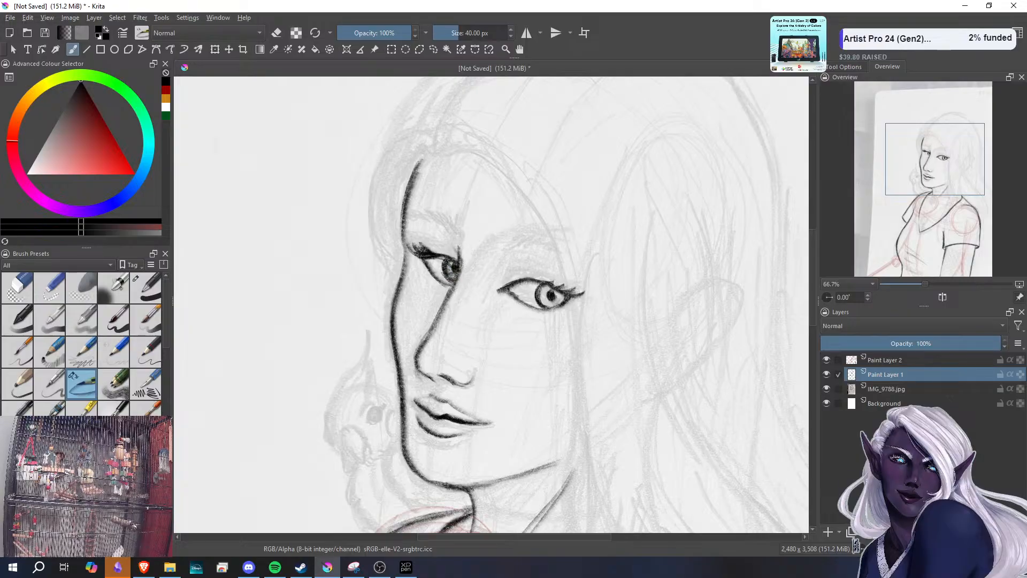
- Shade the near eye's iris and draw the upper lid creases above both eyes
{"action": "mouse_move", "coordinate": [551, 295]}
{"action": "left_mouse_down"}
{"action": "mouse_move", "coordinate": [547, 306]}
{"action": "mouse_move", "coordinate": [543, 291]}
{"action": "mouse_move", "coordinate": [561, 300]}
{"action": "left_mouse_up"}
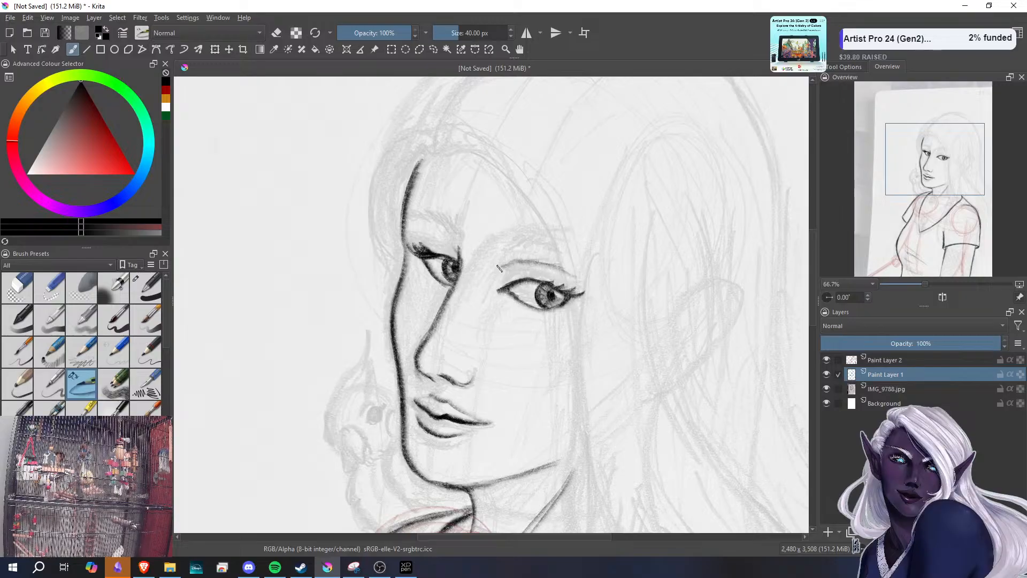
{"action": "mouse_move", "coordinate": [517, 259]}
{"action": "left_mouse_down"}
{"action": "mouse_move", "coordinate": [497, 266]}
{"action": "mouse_move", "coordinate": [567, 265]}
{"action": "mouse_move", "coordinate": [500, 244]}
{"action": "mouse_move", "coordinate": [500, 280]}
{"action": "mouse_move", "coordinate": [526, 266]}
{"action": "mouse_move", "coordinate": [542, 270]}
{"action": "left_mouse_up"}
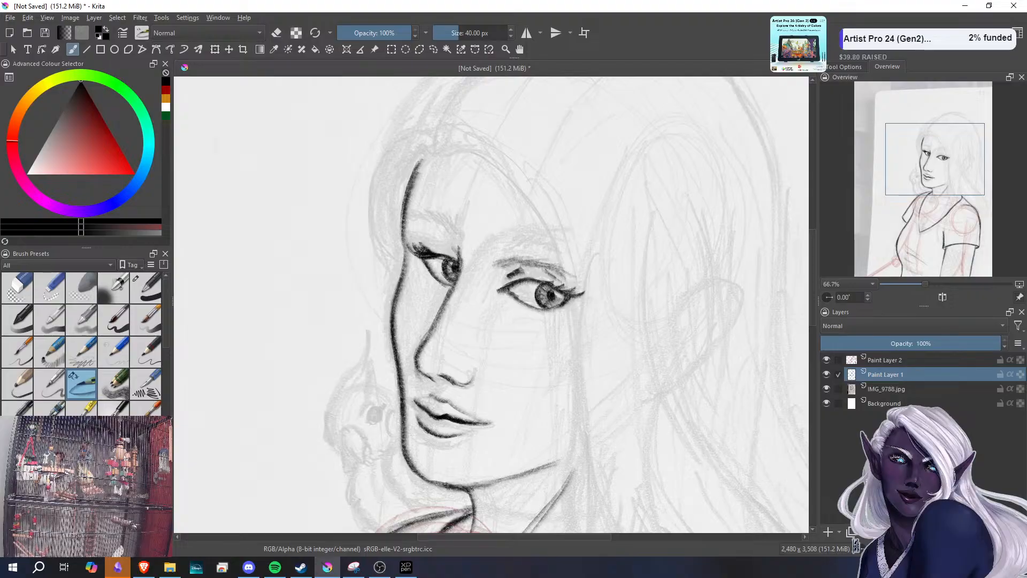
{"action": "mouse_move", "coordinate": [456, 253]}
{"action": "left_mouse_down"}
{"action": "mouse_move", "coordinate": [429, 237]}
{"action": "mouse_move", "coordinate": [464, 251]}
{"action": "left_mouse_up"}
{"action": "left_click_drag", "start_coordinate": [455, 246], "coordinate": [464, 252]}
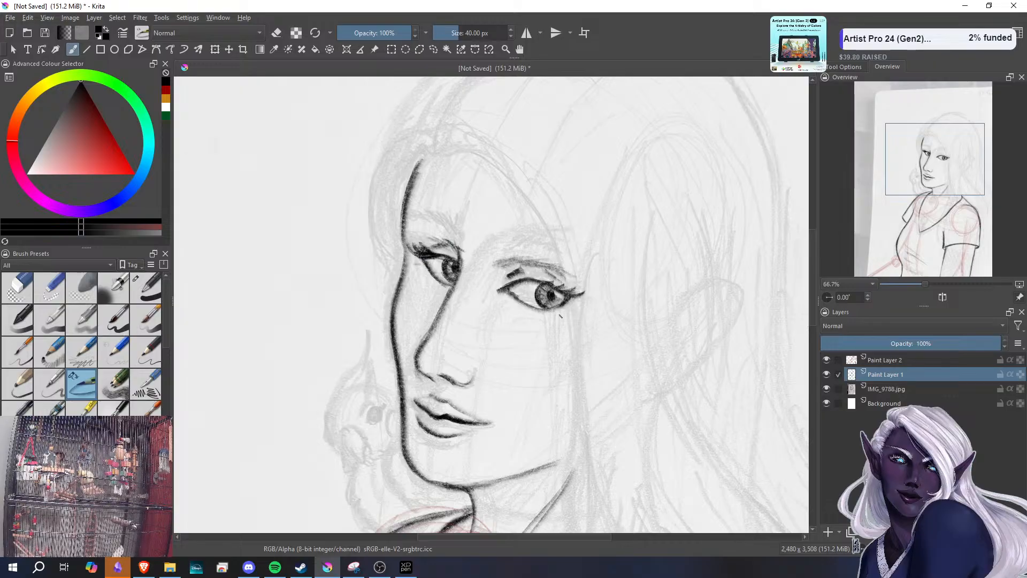
- Add a faint stroke below the near eye's outer corner and fill in both eyebrows
{"action": "left_click_drag", "start_coordinate": [568, 305], "coordinate": [584, 320]}
{"action": "mouse_move", "coordinate": [510, 243]}
{"action": "left_mouse_down"}
{"action": "mouse_move", "coordinate": [528, 245]}
{"action": "mouse_move", "coordinate": [501, 248]}
{"action": "mouse_move", "coordinate": [538, 241]}
{"action": "mouse_move", "coordinate": [506, 248]}
{"action": "mouse_move", "coordinate": [537, 244]}
{"action": "mouse_move", "coordinate": [601, 264]}
{"action": "left_mouse_up"}
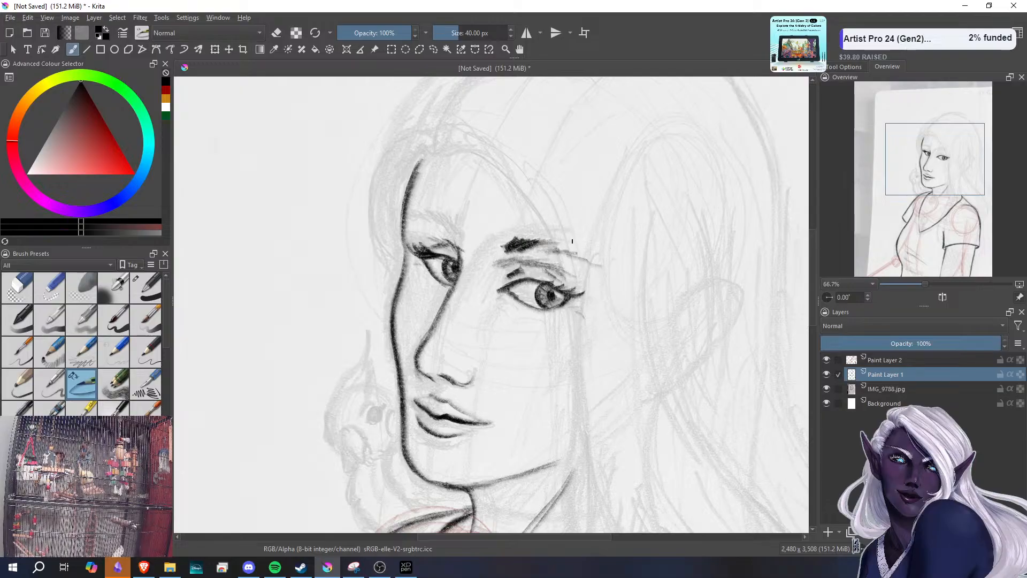
{"action": "mouse_move", "coordinate": [460, 238]}
{"action": "left_mouse_down"}
{"action": "mouse_move", "coordinate": [428, 221]}
{"action": "mouse_move", "coordinate": [440, 229]}
{"action": "mouse_move", "coordinate": [415, 228]}
{"action": "mouse_move", "coordinate": [448, 228]}
{"action": "mouse_move", "coordinate": [452, 241]}
{"action": "mouse_move", "coordinate": [446, 224]}
{"action": "mouse_move", "coordinate": [417, 212]}
{"action": "left_mouse_up"}
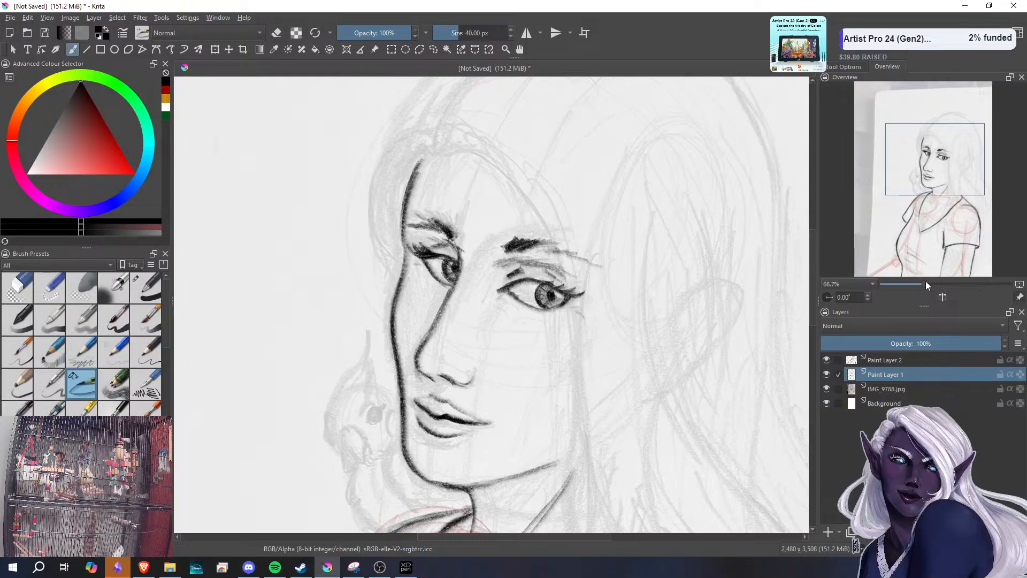
- Trace the hair outline from the crown down to the far temple, and add strands along the parting
{"action": "left_click_drag", "start_coordinate": [926, 284], "coordinate": [918, 284]}
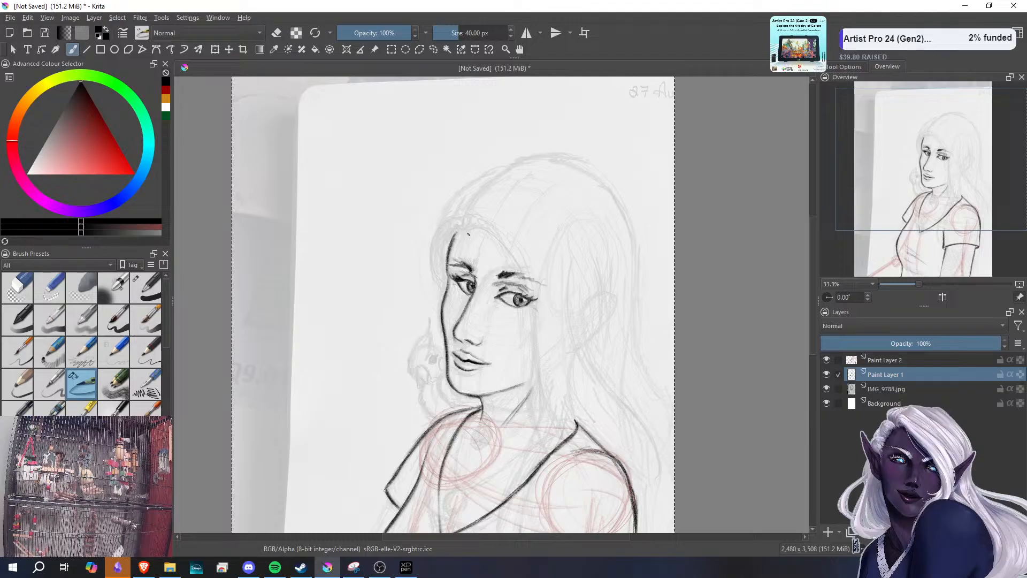
{"action": "left_click_drag", "start_coordinate": [457, 230], "coordinate": [444, 284]}
{"action": "mouse_move", "coordinate": [510, 162]}
{"action": "left_mouse_down"}
{"action": "mouse_move", "coordinate": [441, 248]}
{"action": "mouse_move", "coordinate": [489, 171]}
{"action": "mouse_move", "coordinate": [438, 266]}
{"action": "mouse_move", "coordinate": [471, 185]}
{"action": "mouse_move", "coordinate": [439, 239]}
{"action": "mouse_move", "coordinate": [446, 216]}
{"action": "left_mouse_up"}
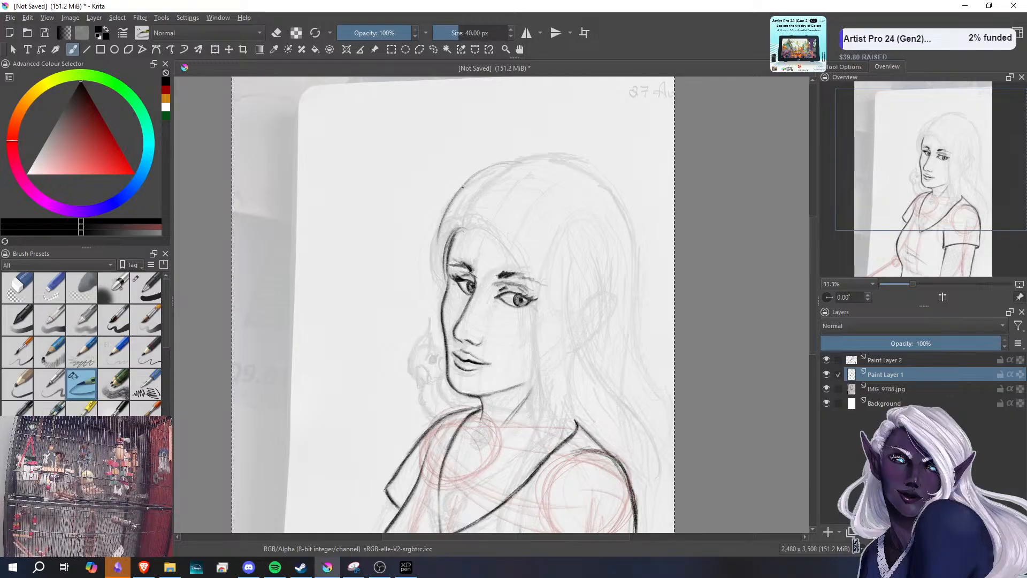
{"action": "mouse_move", "coordinate": [494, 175]}
{"action": "left_mouse_down"}
{"action": "mouse_move", "coordinate": [451, 197]}
{"action": "mouse_move", "coordinate": [503, 164]}
{"action": "mouse_move", "coordinate": [480, 198]}
{"action": "left_mouse_up"}
{"action": "mouse_move", "coordinate": [522, 156]}
{"action": "left_mouse_down"}
{"action": "mouse_move", "coordinate": [475, 200]}
{"action": "mouse_move", "coordinate": [484, 187]}
{"action": "left_mouse_up"}
{"action": "mouse_move", "coordinate": [522, 160]}
{"action": "left_mouse_down"}
{"action": "mouse_move", "coordinate": [493, 179]}
{"action": "mouse_move", "coordinate": [523, 160]}
{"action": "mouse_move", "coordinate": [505, 170]}
{"action": "left_mouse_up"}
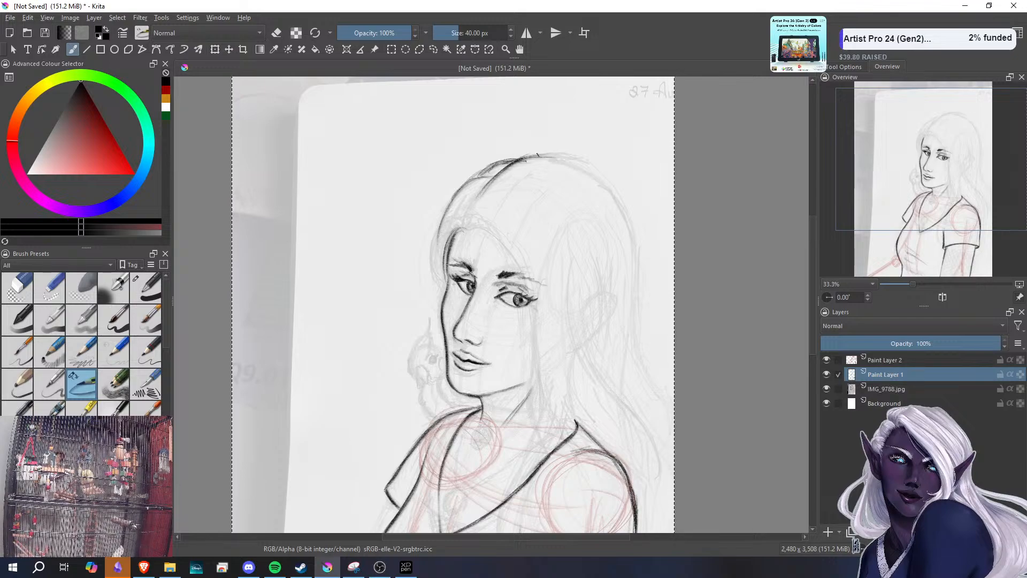
- Try tracing the front hairline from the parting down past the near eye and cheek to the neck
{"action": "mouse_move", "coordinate": [562, 154]}
{"action": "left_mouse_down"}
{"action": "mouse_move", "coordinate": [523, 161]}
{"action": "mouse_move", "coordinate": [473, 200]}
{"action": "mouse_move", "coordinate": [509, 247]}
{"action": "mouse_move", "coordinate": [535, 324]}
{"action": "left_mouse_up"}
{"action": "mouse_move", "coordinate": [533, 279]}
{"action": "left_mouse_down"}
{"action": "mouse_move", "coordinate": [521, 364]}
{"action": "mouse_move", "coordinate": [540, 427]}
{"action": "left_mouse_up"}
{"action": "left_click_drag", "start_coordinate": [544, 381], "coordinate": [551, 444]}
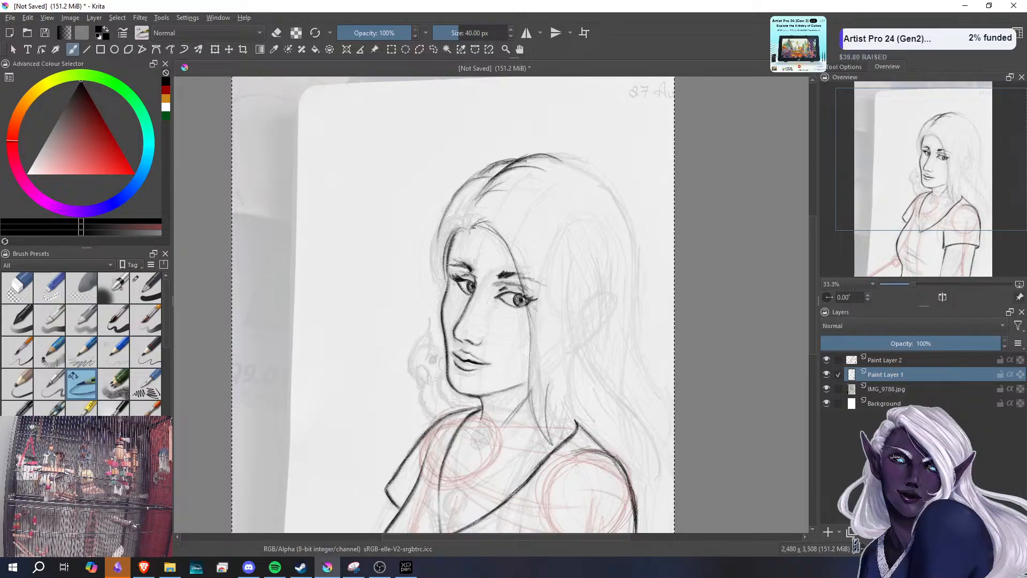
{"action": "mouse_move", "coordinate": [470, 231]}
{"action": "left_mouse_down"}
{"action": "mouse_move", "coordinate": [490, 217]}
{"action": "mouse_move", "coordinate": [518, 271]}
{"action": "left_mouse_up"}
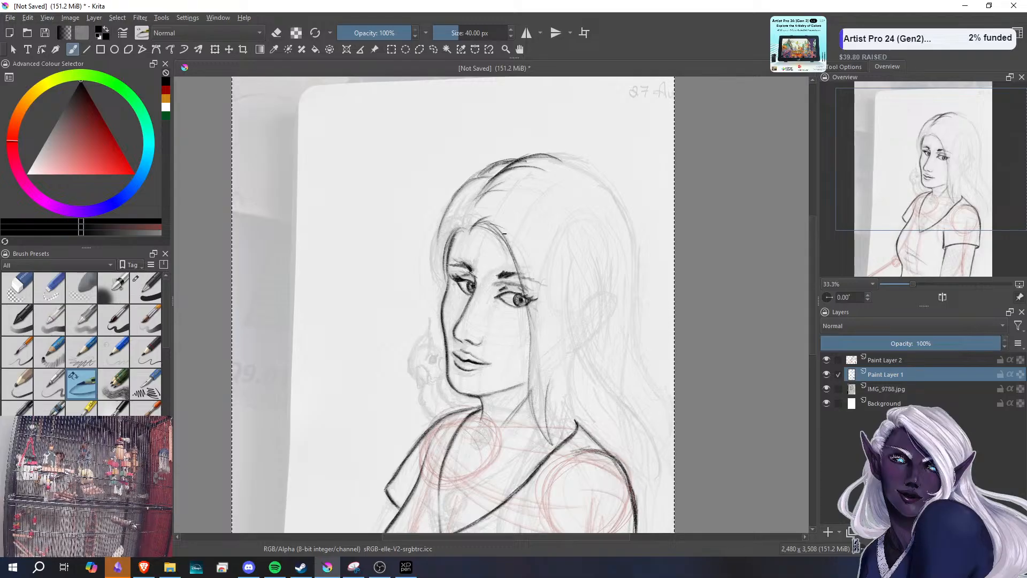
{"action": "left_click_drag", "start_coordinate": [502, 233], "coordinate": [530, 296]}
{"action": "mouse_move", "coordinate": [515, 252]}
{"action": "left_mouse_down"}
{"action": "mouse_move", "coordinate": [533, 401]}
{"action": "mouse_move", "coordinate": [551, 439]}
{"action": "left_mouse_up"}
{"action": "left_click_drag", "start_coordinate": [549, 349], "coordinate": [537, 414]}
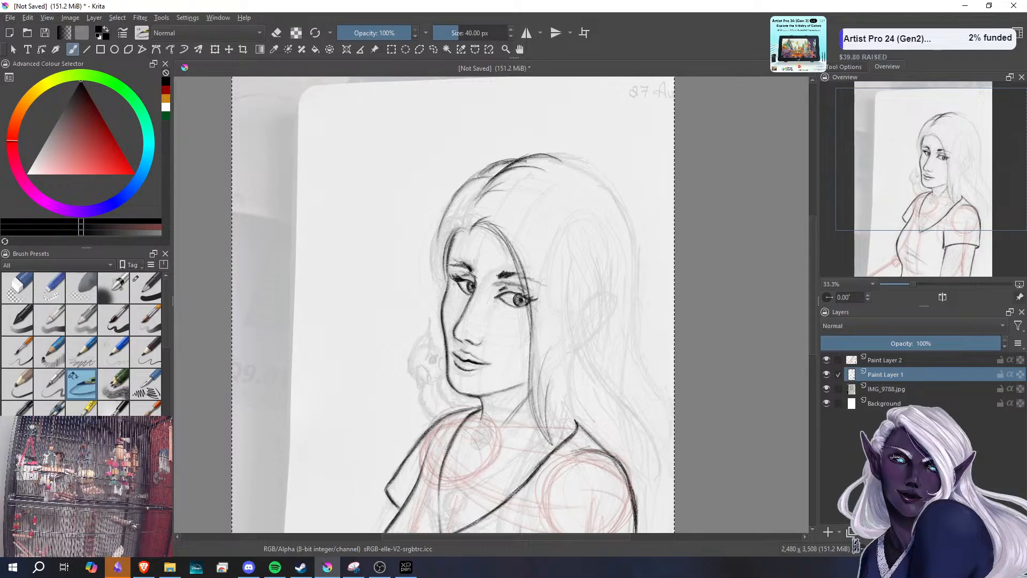
- Try layering hair strands beside the jaw and over the neck, with a longer strand beside the cheek
{"action": "left_click_drag", "start_coordinate": [542, 378], "coordinate": [536, 414]}
{"action": "left_click_drag", "start_coordinate": [531, 340], "coordinate": [525, 398]}
{"action": "left_click_drag", "start_coordinate": [536, 361], "coordinate": [518, 446]}
{"action": "left_click_drag", "start_coordinate": [538, 379], "coordinate": [518, 443]}
{"action": "left_click_drag", "start_coordinate": [544, 353], "coordinate": [519, 416]}
{"action": "left_click_drag", "start_coordinate": [535, 365], "coordinate": [515, 435]}
{"action": "left_click_drag", "start_coordinate": [545, 393], "coordinate": [534, 457]}
{"action": "left_click_drag", "start_coordinate": [554, 252], "coordinate": [542, 344]}
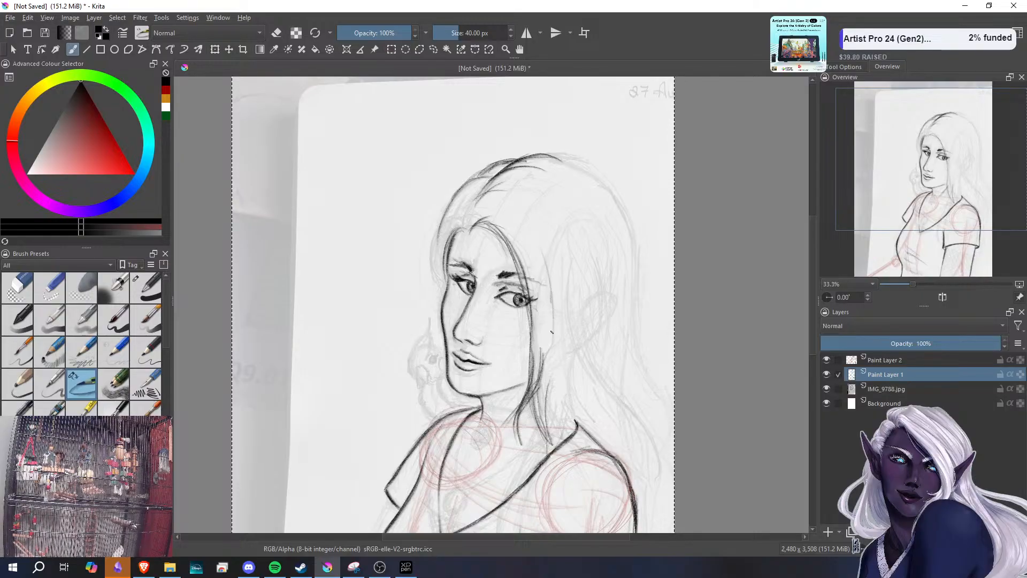
- Try extending the hair strands from the cheek down over the neckline and the near shoulder
{"action": "left_click_drag", "start_coordinate": [553, 302], "coordinate": [540, 402]}
{"action": "mouse_move", "coordinate": [551, 362]}
{"action": "left_mouse_down"}
{"action": "mouse_move", "coordinate": [519, 446]}
{"action": "mouse_move", "coordinate": [514, 510]}
{"action": "left_mouse_up"}
{"action": "left_click_drag", "start_coordinate": [566, 451], "coordinate": [523, 490]}
{"action": "left_click_drag", "start_coordinate": [590, 415], "coordinate": [543, 468]}
{"action": "left_click_drag", "start_coordinate": [575, 433], "coordinate": [543, 473]}
{"action": "mouse_move", "coordinate": [559, 452]}
{"action": "left_mouse_down"}
{"action": "mouse_move", "coordinate": [528, 506]}
{"action": "mouse_move", "coordinate": [529, 479]}
{"action": "left_mouse_up"}
{"action": "mouse_move", "coordinate": [532, 481]}
{"action": "left_mouse_down"}
{"action": "mouse_move", "coordinate": [526, 517]}
{"action": "mouse_move", "coordinate": [509, 526]}
{"action": "left_mouse_up"}
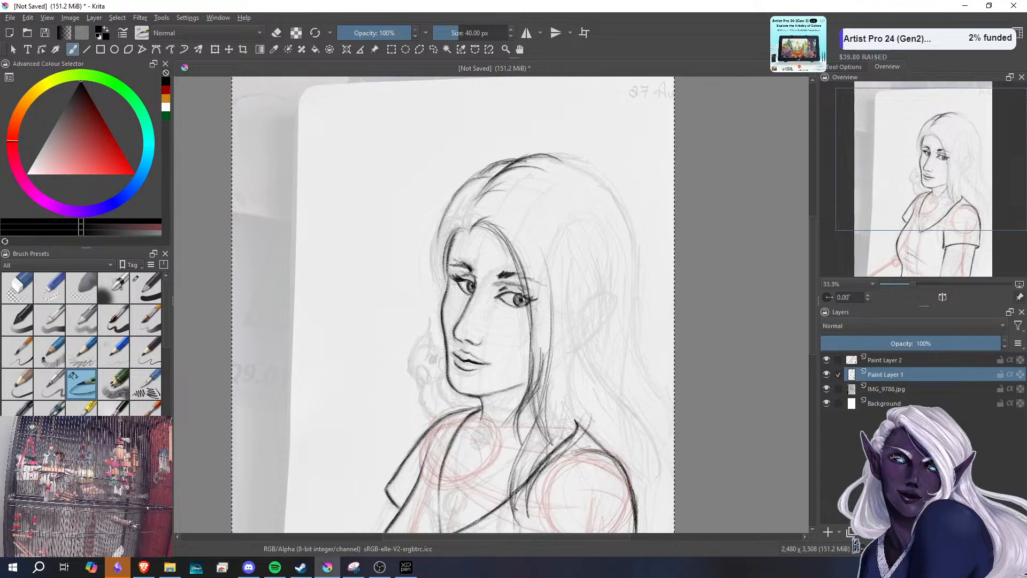
{"action": "left_click_drag", "start_coordinate": [540, 444], "coordinate": [512, 518]}
- Try drawing the long outer hair strands falling behind the near shoulder
{"action": "left_click_drag", "start_coordinate": [604, 377], "coordinate": [629, 454]}
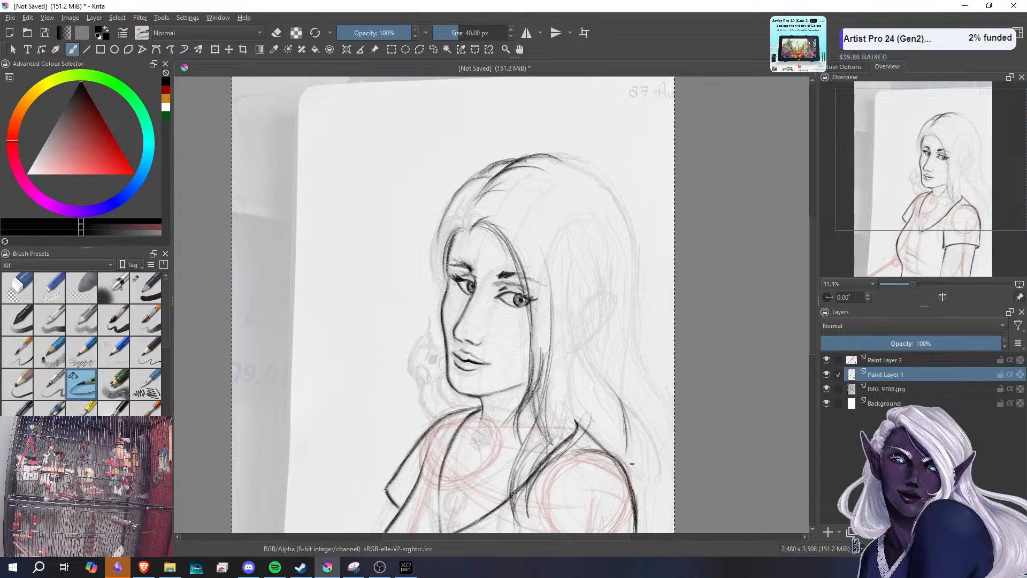
{"action": "left_click_drag", "start_coordinate": [623, 417], "coordinate": [637, 473]}
{"action": "mouse_move", "coordinate": [603, 341]}
{"action": "left_mouse_down"}
{"action": "mouse_move", "coordinate": [631, 408]}
{"action": "mouse_move", "coordinate": [655, 429]}
{"action": "left_mouse_up"}
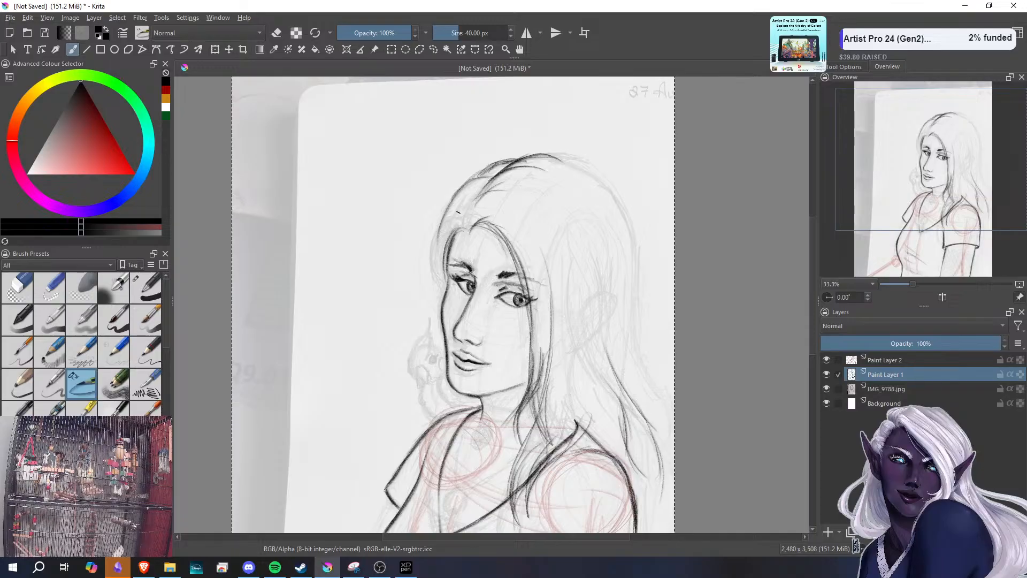
- Try building up the far-side hair along the temple and forehead, and darken it up to the crown
{"action": "left_click_drag", "start_coordinate": [466, 213], "coordinate": [438, 264]}
{"action": "mouse_move", "coordinate": [445, 229]}
{"action": "left_mouse_down"}
{"action": "mouse_move", "coordinate": [444, 296]}
{"action": "mouse_move", "coordinate": [446, 279]}
{"action": "left_mouse_up"}
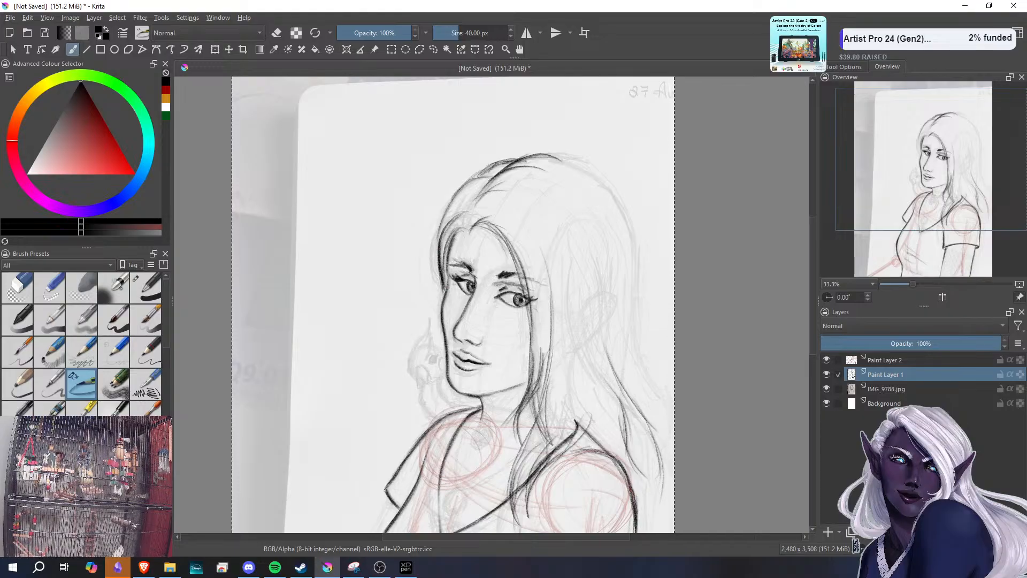
{"action": "left_click_drag", "start_coordinate": [449, 220], "coordinate": [445, 297]}
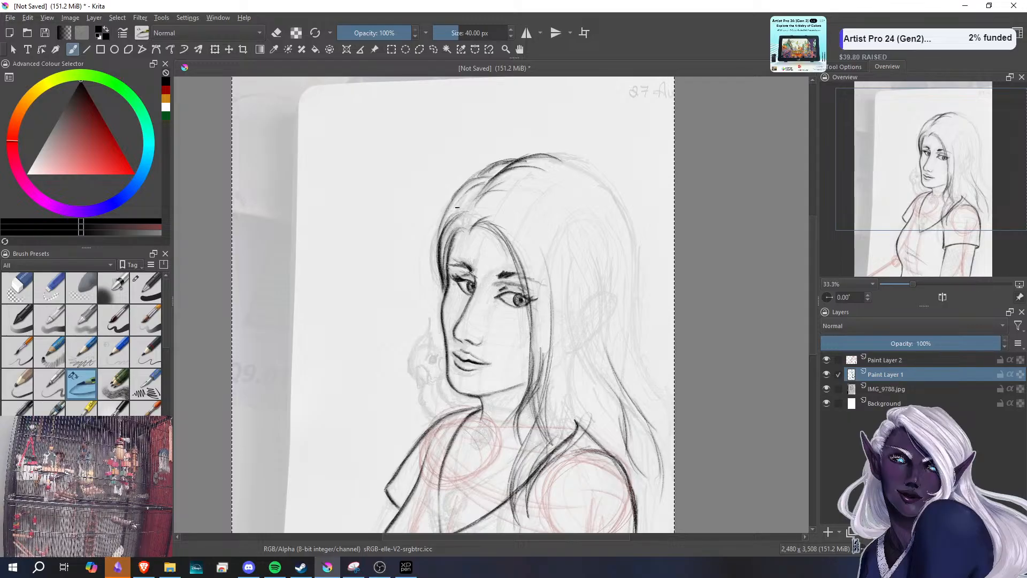
{"action": "mouse_move", "coordinate": [465, 201]}
{"action": "left_mouse_down"}
{"action": "mouse_move", "coordinate": [515, 159]}
{"action": "mouse_move", "coordinate": [496, 167]}
{"action": "left_mouse_up"}
- Erase the far-side hair outline from the temple up to the crown with the 60 px eraser
{"action": "left_click", "coordinate": [85, 288]}
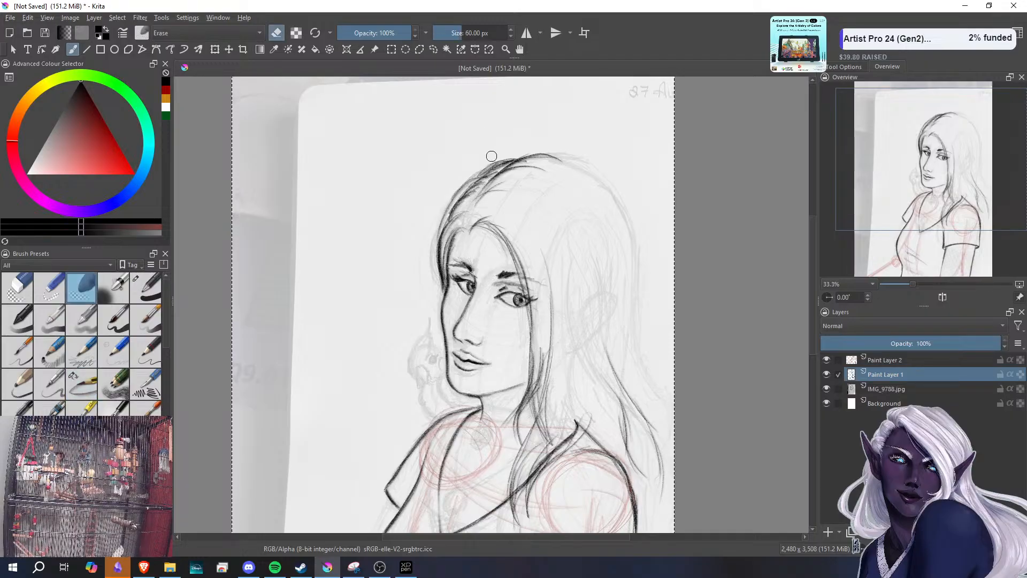
{"action": "mouse_move", "coordinate": [497, 160]}
{"action": "left_mouse_down"}
{"action": "mouse_move", "coordinate": [437, 248]}
{"action": "mouse_move", "coordinate": [445, 225]}
{"action": "mouse_move", "coordinate": [439, 276]}
{"action": "left_mouse_up"}
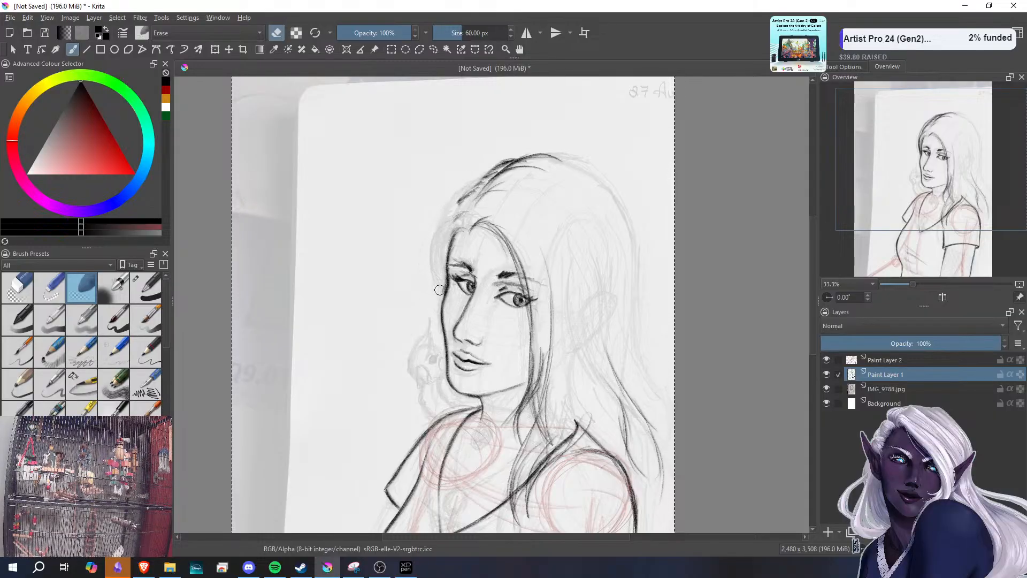
{"action": "mouse_move", "coordinate": [461, 198]}
{"action": "left_mouse_down"}
{"action": "mouse_move", "coordinate": [490, 166]}
{"action": "mouse_move", "coordinate": [539, 145]}
{"action": "mouse_move", "coordinate": [490, 185]}
{"action": "mouse_move", "coordinate": [539, 157]}
{"action": "left_mouse_up"}
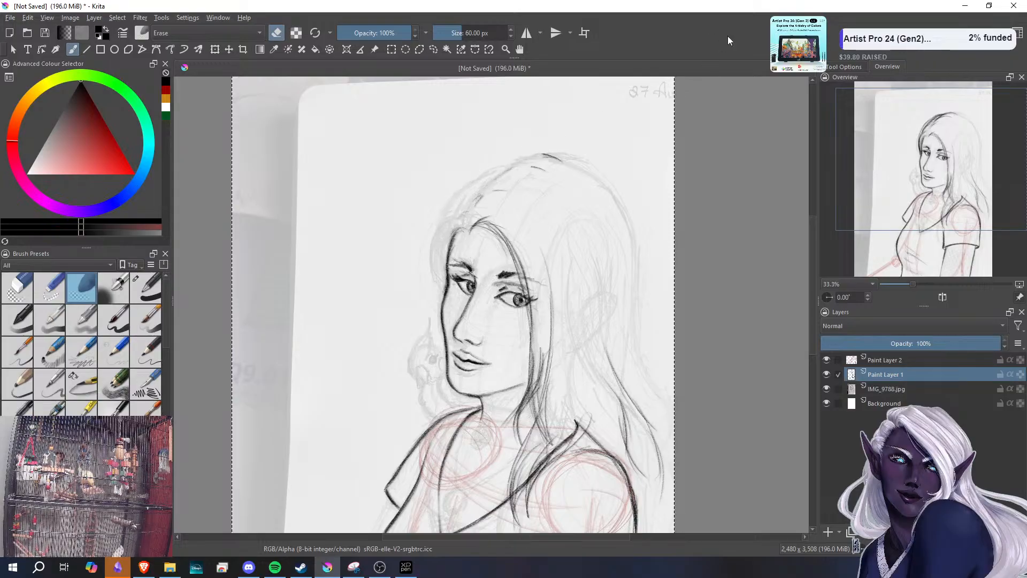
- Try redrawing the hairline around the forehead and the far-side hair outline with the 40 px sketch brush
{"action": "left_click", "coordinate": [81, 384]}
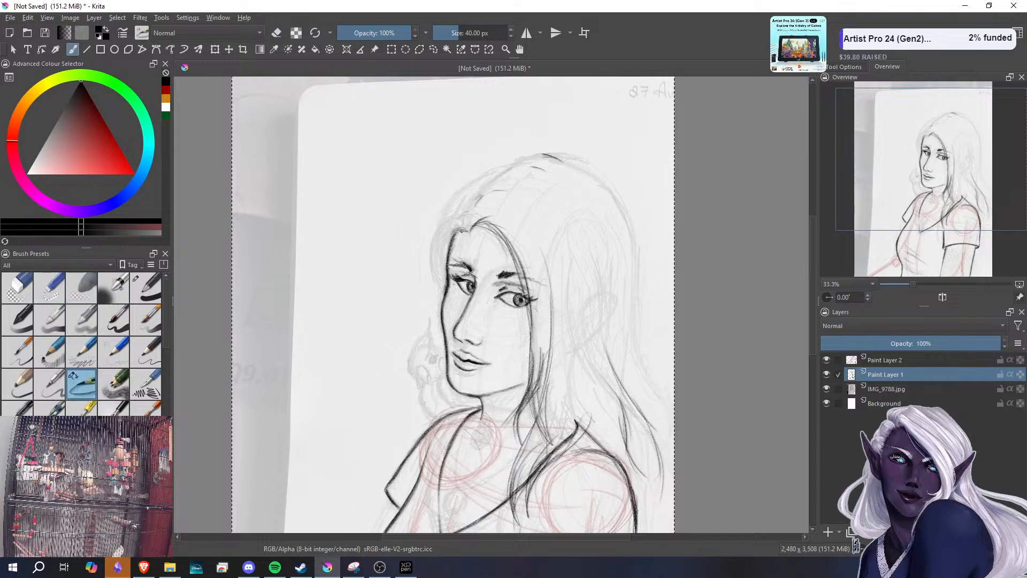
{"action": "mouse_move", "coordinate": [455, 242]}
{"action": "left_mouse_down"}
{"action": "mouse_move", "coordinate": [453, 229]}
{"action": "mouse_move", "coordinate": [504, 232]}
{"action": "mouse_move", "coordinate": [492, 231]}
{"action": "mouse_move", "coordinate": [515, 271]}
{"action": "left_mouse_up"}
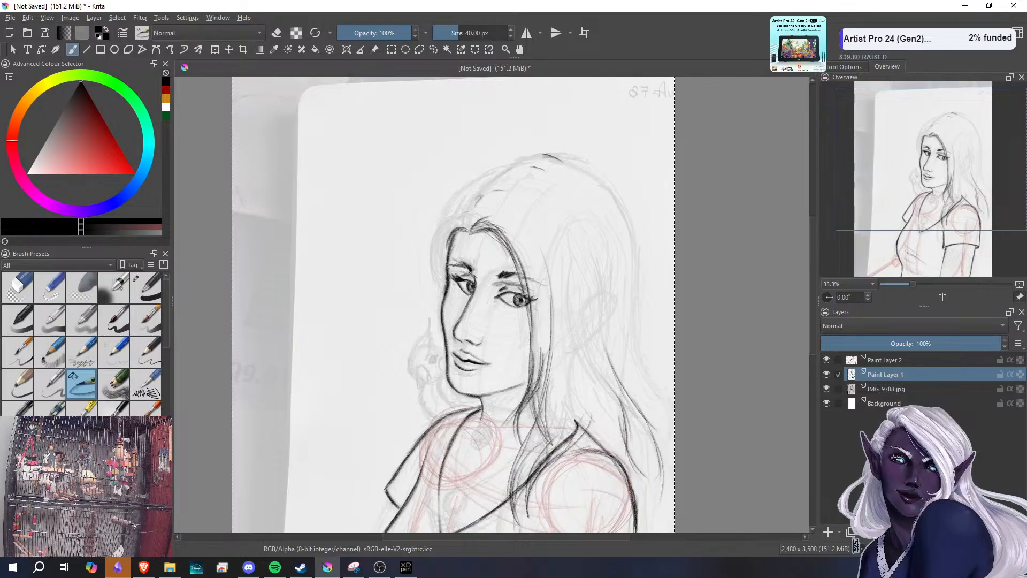
{"action": "left_click_drag", "start_coordinate": [556, 155], "coordinate": [437, 289]}
- Undo the recent hair strokes and erasing back to the first outline of the crown and parting
{"action": "key", "text": "ctrl+z"}
{"action": "key", "text": "ctrl+z"}
{"action": "key", "text": "ctrl+z"}
{"action": "key", "text": "ctrl+z"}
{"action": "key", "text": "ctrl+z"}
{"action": "key", "text": "ctrl+z"}
{"action": "key", "text": "ctrl+z"}
{"action": "key", "text": "ctrl+z"}
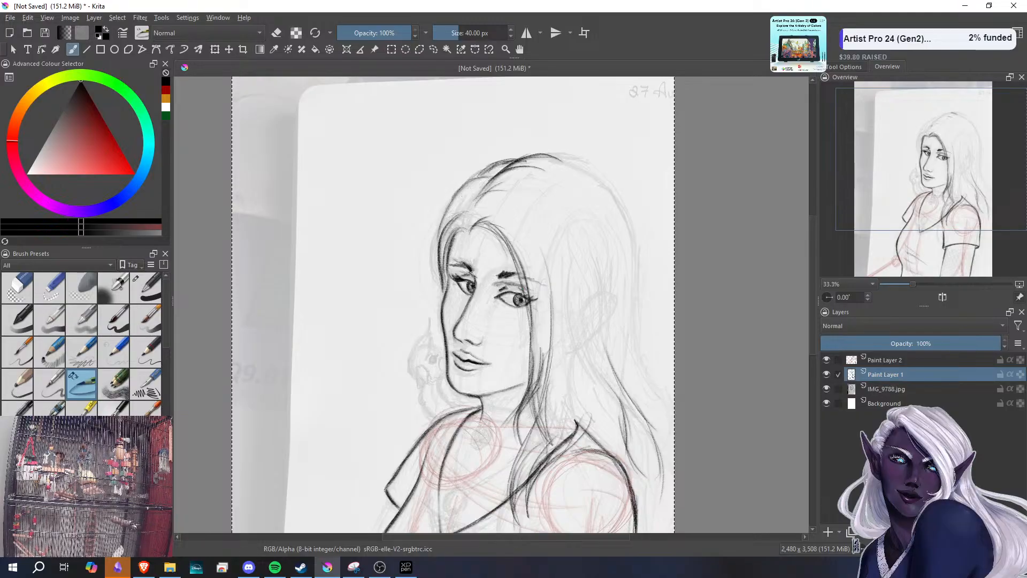
{"action": "key", "text": "ctrl+z"}
{"action": "key", "text": "ctrl+z"}
{"action": "key", "text": "ctrl+z"}
{"action": "key", "text": "ctrl+z"}
{"action": "key", "text": "ctrl+z"}
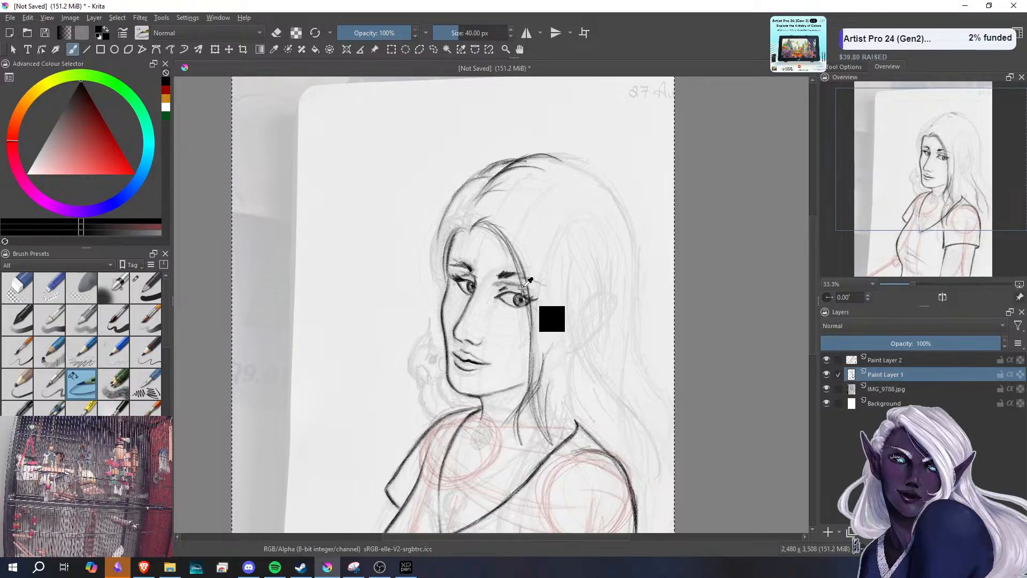
{"action": "key", "text": "ctrl+z"}
{"action": "key", "text": "ctrl+z"}
{"action": "key", "text": "ctrl+z"}
{"action": "key", "text": "ctrl+z"}
{"action": "key", "text": "ctrl+z"}
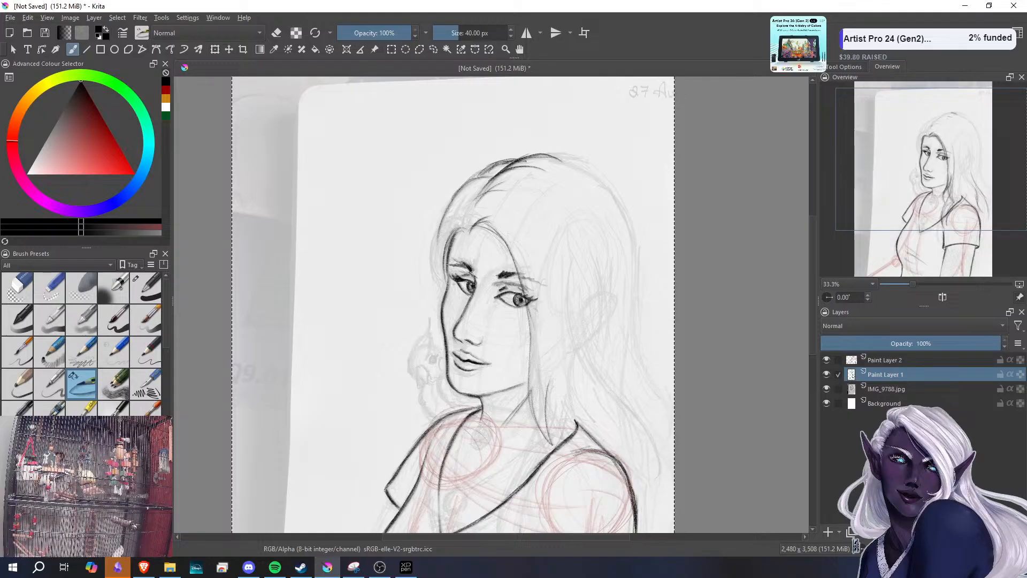
{"action": "key", "text": "ctrl+z"}
{"action": "key", "text": "ctrl+z"}
{"action": "key", "text": "ctrl+z"}
{"action": "key", "text": "ctrl+z"}
{"action": "key", "text": "ctrl+z"}
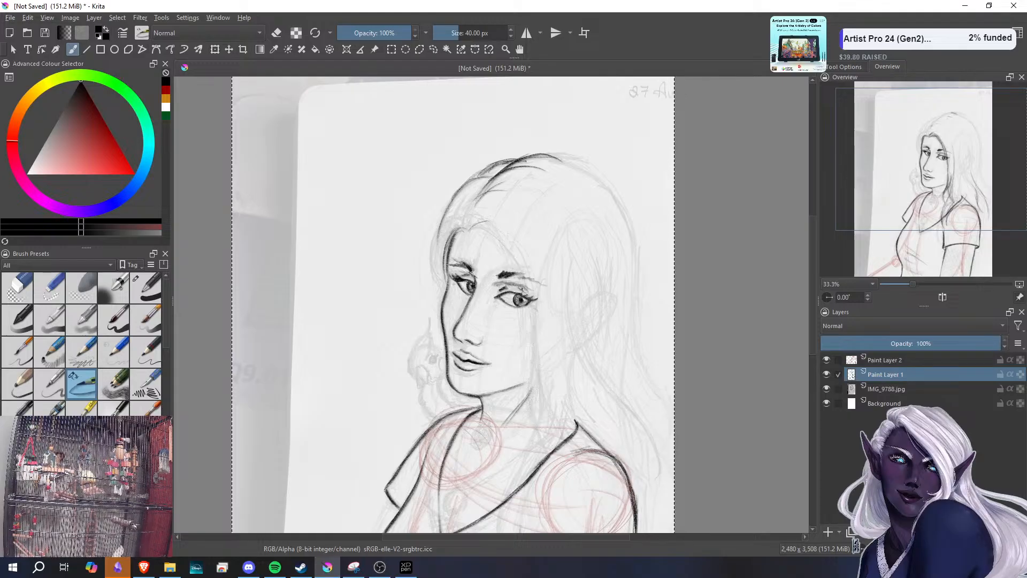
{"action": "key", "text": "ctrl+z"}
{"action": "key", "text": "ctrl+z"}
{"action": "key", "text": "ctrl+z"}
{"action": "key", "text": "ctrl+z"}
{"action": "key", "text": "ctrl+z"}
{"action": "key", "text": "ctrl+z"}
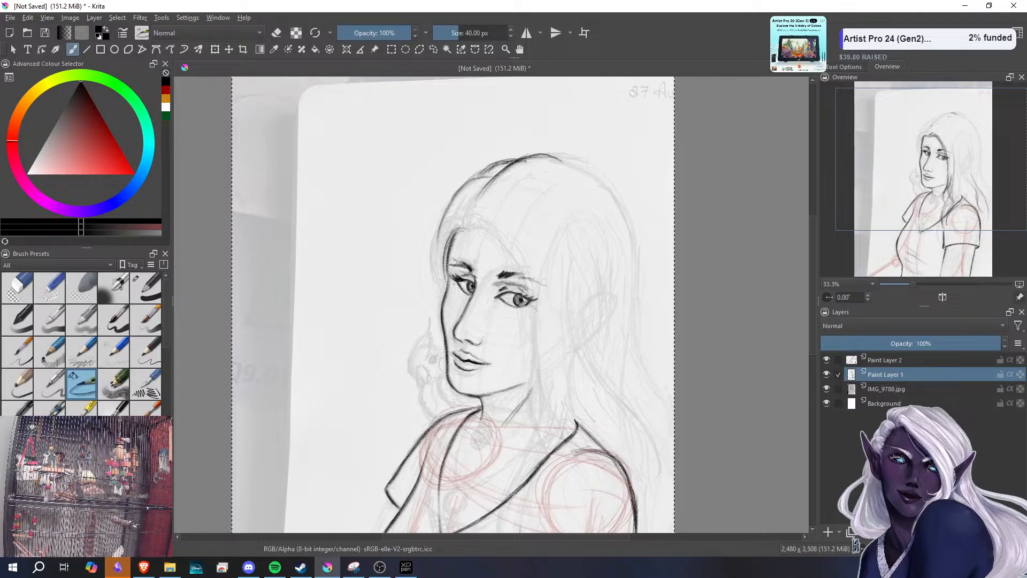
- Undo all the remaining hair strokes around the crown, parting and temple
{"action": "key", "text": "ctrl+z"}
{"action": "key", "text": "ctrl+z"}
{"action": "key", "text": "ctrl+z"}
{"action": "key", "text": "ctrl+z"}
{"action": "key", "text": "ctrl+z"}
{"action": "key", "text": "ctrl+z"}
{"action": "key", "text": "ctrl+z"}
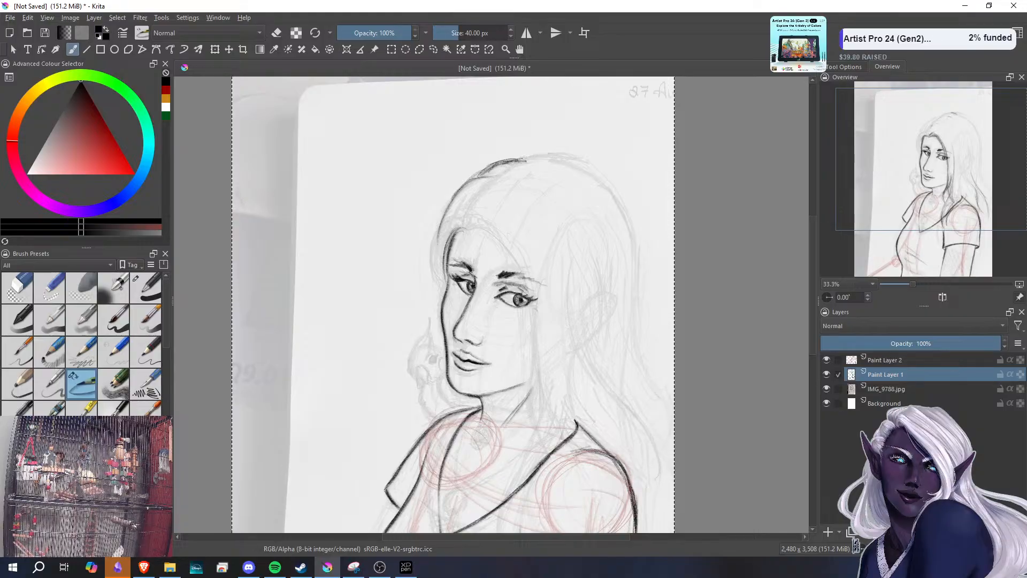
{"action": "key", "text": "ctrl+z"}
{"action": "key", "text": "ctrl+z"}
{"action": "key", "text": "ctrl+z"}
{"action": "key", "text": "ctrl+z"}
{"action": "key", "text": "ctrl+z"}
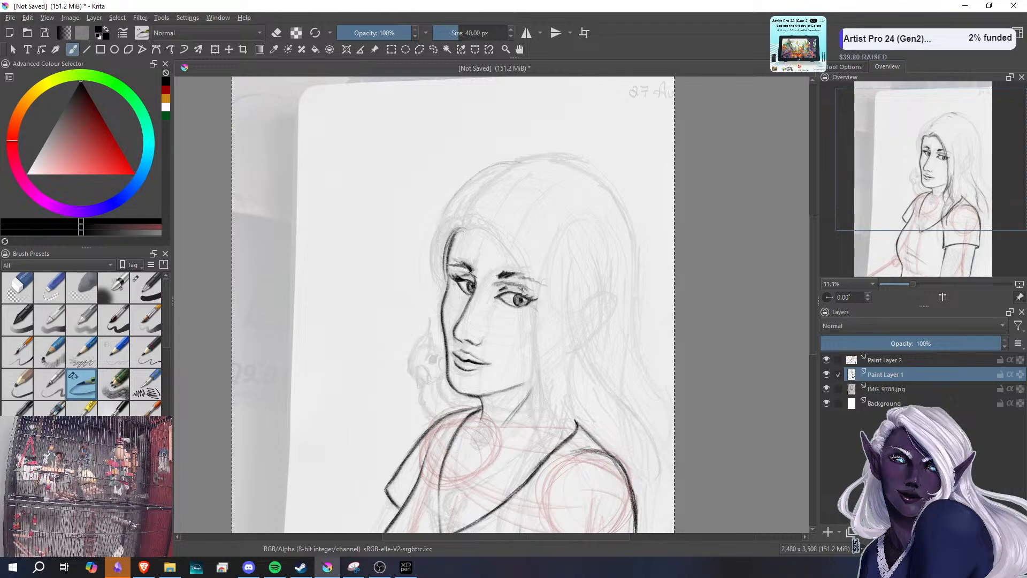
{"action": "left_click", "coordinate": [522, 289], "text": "ctrl"}
{"action": "key", "text": "ctrl+z"}
{"action": "key", "text": "ctrl+z"}
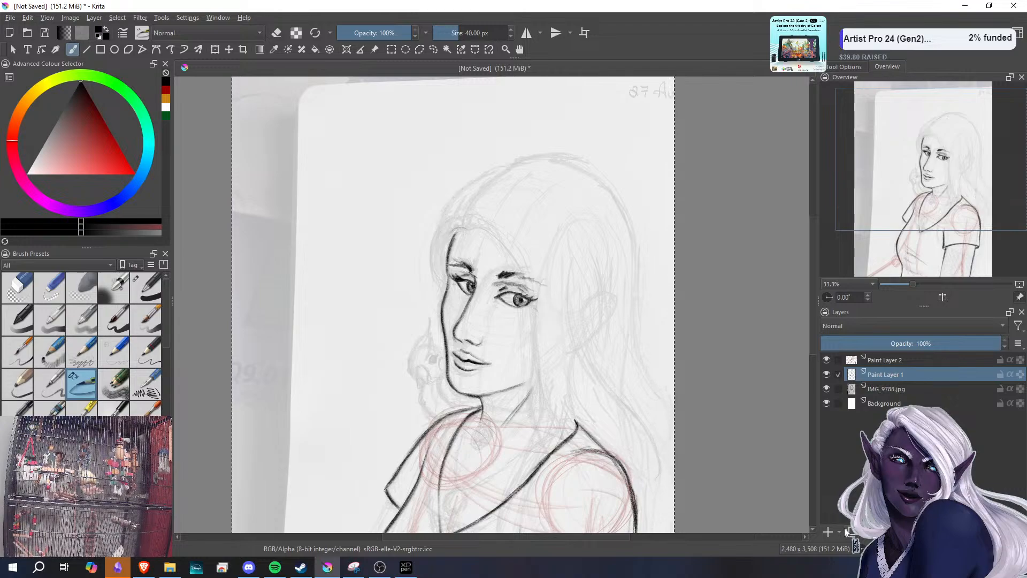
- Add a paint layer above Paint Layer 1 and sketch the forehead hairline and the hair edge falling past the near cheek
{"action": "left_click", "coordinate": [828, 531]}
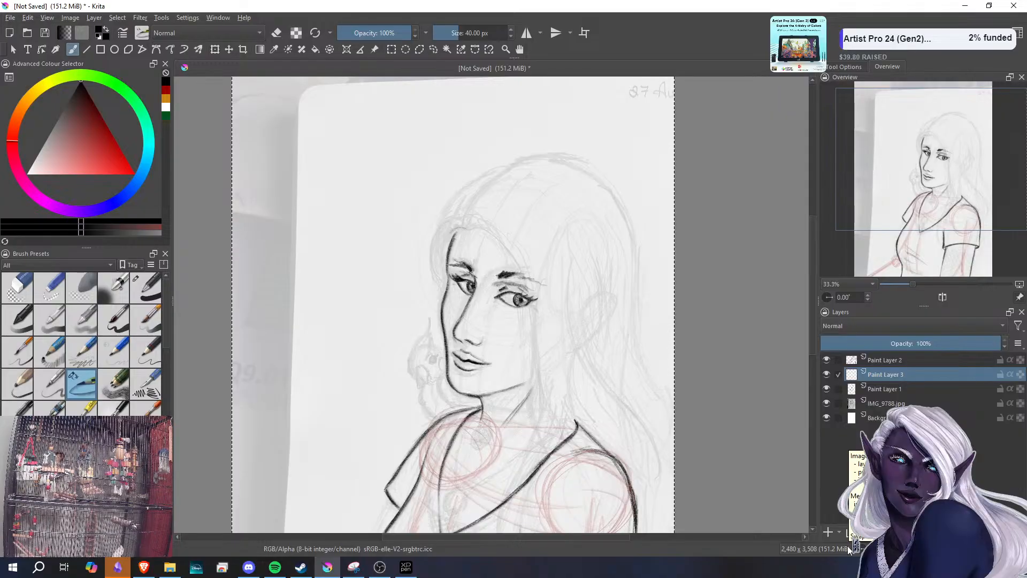
{"action": "mouse_move", "coordinate": [459, 230]}
{"action": "left_mouse_down"}
{"action": "mouse_move", "coordinate": [448, 251]}
{"action": "mouse_move", "coordinate": [452, 239]}
{"action": "left_mouse_up"}
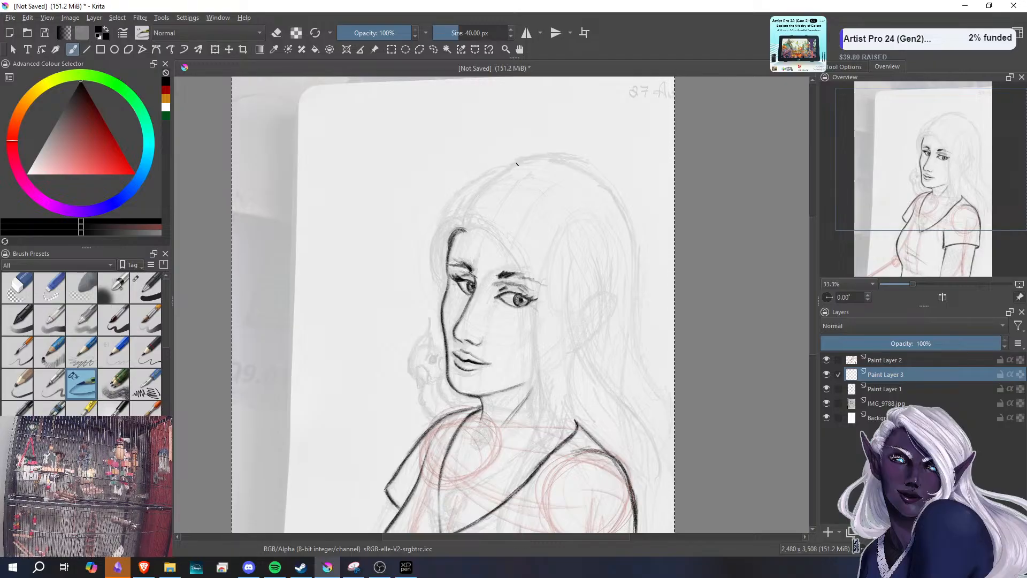
{"action": "mouse_move", "coordinate": [468, 226]}
{"action": "left_mouse_down"}
{"action": "mouse_move", "coordinate": [488, 206]}
{"action": "mouse_move", "coordinate": [480, 211]}
{"action": "left_mouse_up"}
{"action": "mouse_move", "coordinate": [485, 224]}
{"action": "left_mouse_down"}
{"action": "mouse_move", "coordinate": [531, 291]}
{"action": "mouse_move", "coordinate": [531, 373]}
{"action": "left_mouse_up"}
{"action": "left_click_drag", "start_coordinate": [531, 407], "coordinate": [529, 321]}
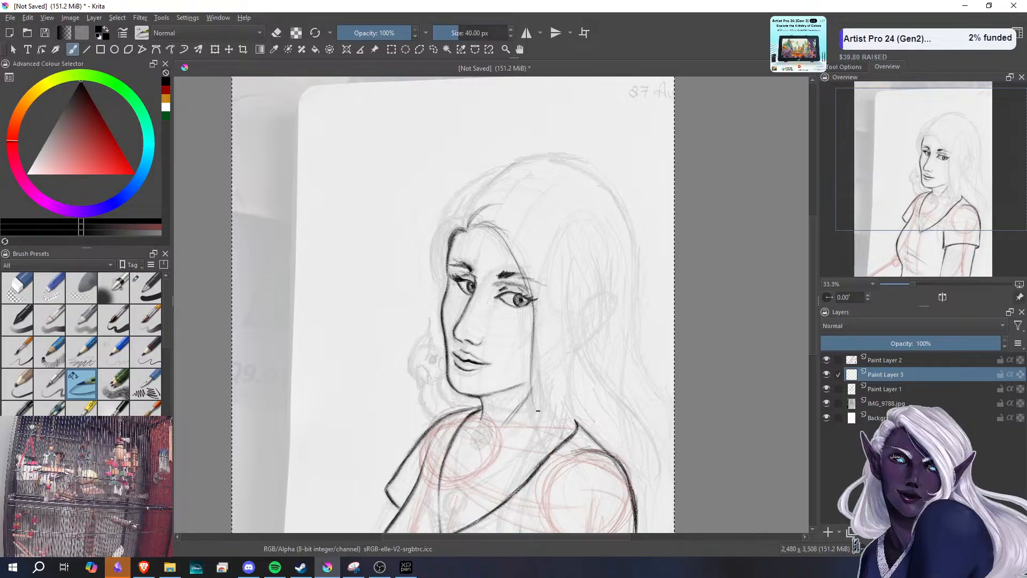
{"action": "left_click_drag", "start_coordinate": [537, 391], "coordinate": [537, 410]}
{"action": "mouse_move", "coordinate": [533, 364]}
{"action": "left_mouse_down"}
{"action": "mouse_move", "coordinate": [537, 419]}
{"action": "mouse_move", "coordinate": [534, 393]}
{"action": "left_mouse_up"}
- Darken the near-side hair edge from the forehead past the eye and cheek to the neck
{"action": "left_click_drag", "start_coordinate": [487, 224], "coordinate": [522, 273]}
{"action": "left_click_drag", "start_coordinate": [507, 239], "coordinate": [529, 278]}
{"action": "left_click_drag", "start_coordinate": [527, 280], "coordinate": [535, 306]}
{"action": "left_click_drag", "start_coordinate": [516, 258], "coordinate": [535, 326]}
{"action": "left_click_drag", "start_coordinate": [525, 268], "coordinate": [536, 422]}
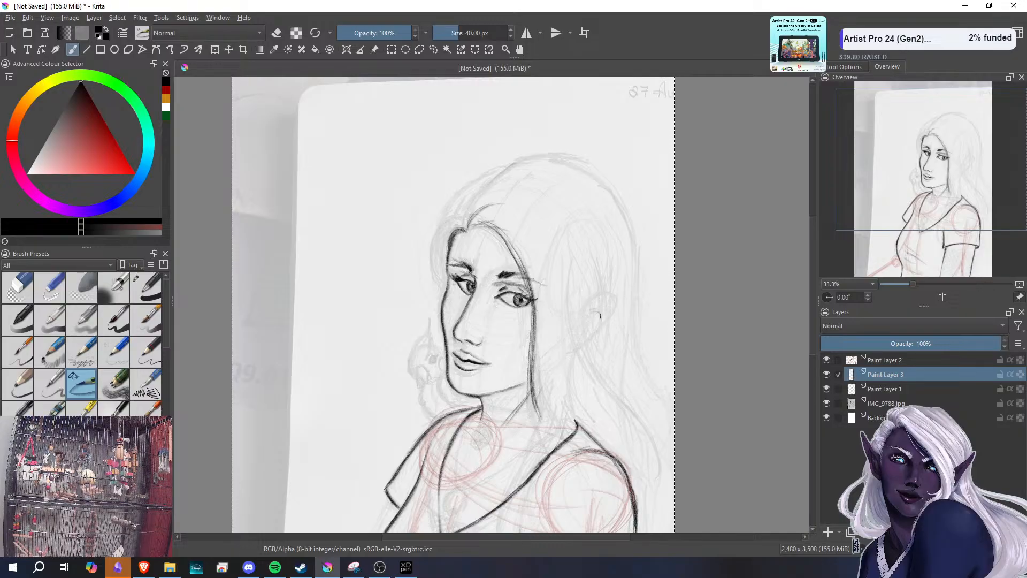
- Sketch the lower curve of the ear and the long strands sweeping from behind it to the shoulder
{"action": "left_click_drag", "start_coordinate": [594, 312], "coordinate": [598, 328]}
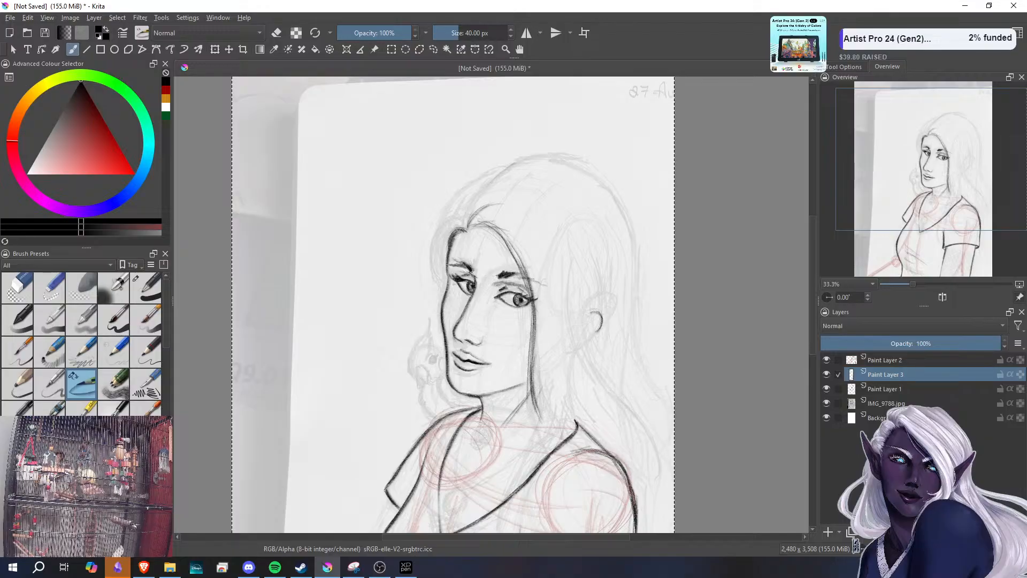
{"action": "mouse_move", "coordinate": [587, 277]}
{"action": "left_mouse_down"}
{"action": "mouse_move", "coordinate": [588, 329]}
{"action": "mouse_move", "coordinate": [627, 403]}
{"action": "mouse_move", "coordinate": [641, 473]}
{"action": "left_mouse_up"}
{"action": "left_click_drag", "start_coordinate": [639, 430], "coordinate": [642, 455]}
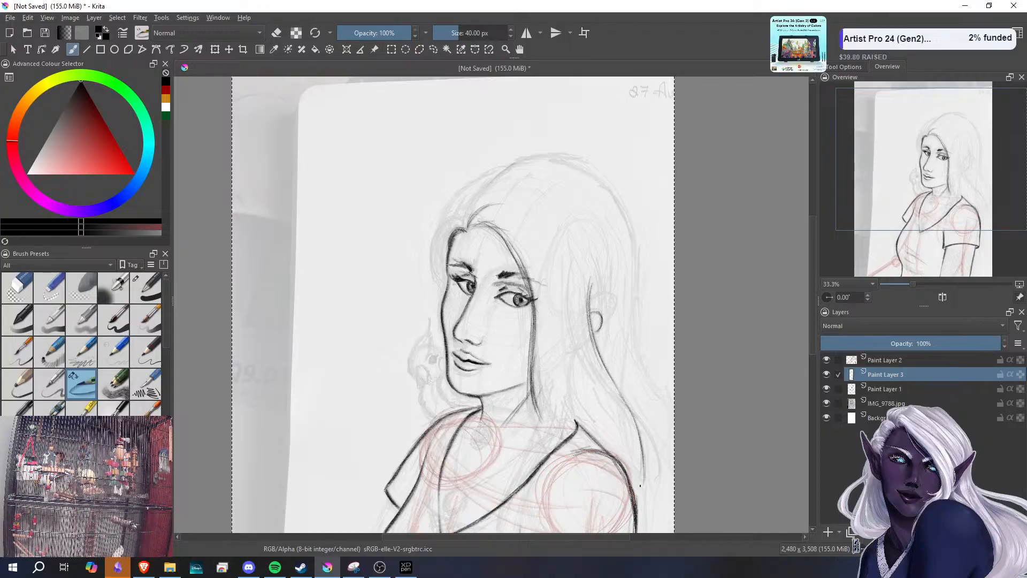
{"action": "left_click_drag", "start_coordinate": [584, 365], "coordinate": [598, 410]}
{"action": "left_click_drag", "start_coordinate": [575, 354], "coordinate": [636, 477]}
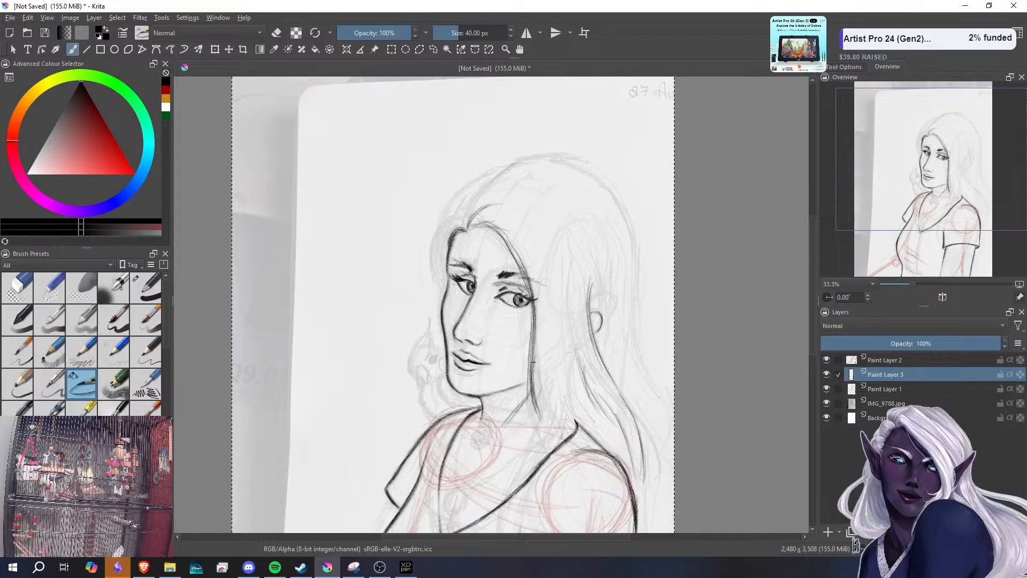
- Sketch loose hair strands beside the neck, over the collar and down the chest
{"action": "left_click_drag", "start_coordinate": [532, 388], "coordinate": [542, 433]}
{"action": "left_click_drag", "start_coordinate": [550, 371], "coordinate": [541, 420]}
{"action": "mouse_move", "coordinate": [549, 374]}
{"action": "left_mouse_down"}
{"action": "mouse_move", "coordinate": [564, 429]}
{"action": "mouse_move", "coordinate": [550, 473]}
{"action": "left_mouse_up"}
{"action": "left_click_drag", "start_coordinate": [564, 435], "coordinate": [519, 492]}
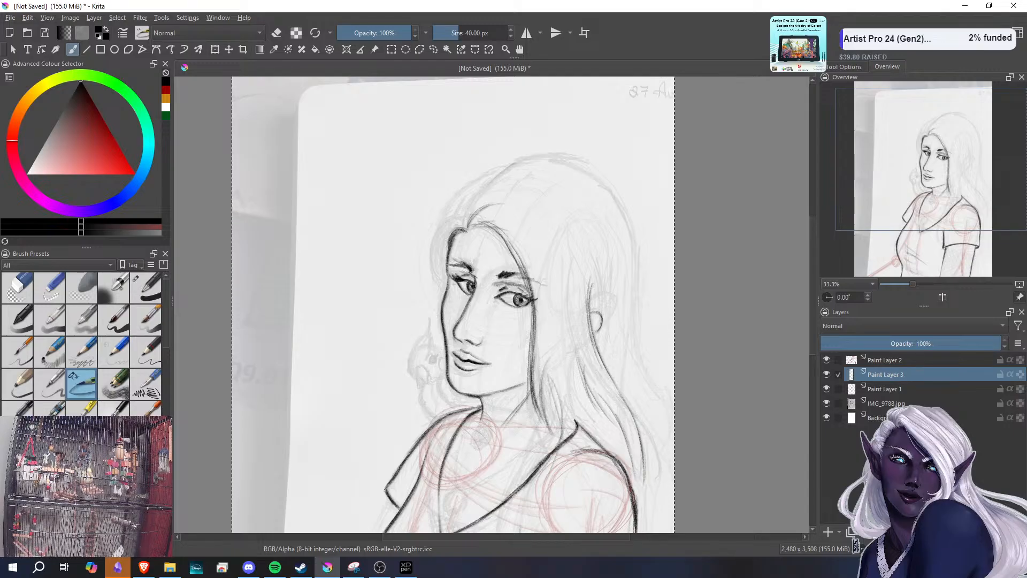
{"action": "mouse_move", "coordinate": [557, 452]}
{"action": "left_mouse_down"}
{"action": "mouse_move", "coordinate": [516, 518]}
{"action": "mouse_move", "coordinate": [535, 526]}
{"action": "left_mouse_up"}
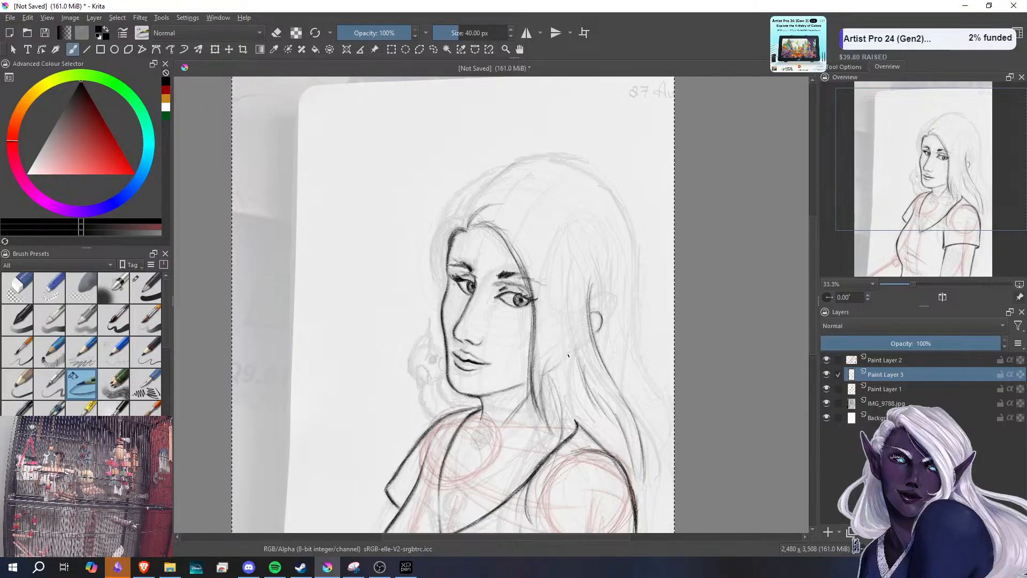
- Hide Paint Layer 3 and extend the jawline back towards the ear on Paint Layer 1
{"action": "mouse_move", "coordinate": [562, 361]}
{"action": "left_mouse_down"}
{"action": "mouse_move", "coordinate": [500, 391]}
{"action": "mouse_move", "coordinate": [533, 381]}
{"action": "mouse_move", "coordinate": [517, 390]}
{"action": "left_mouse_up"}
{"action": "left_click", "coordinate": [826, 374]}
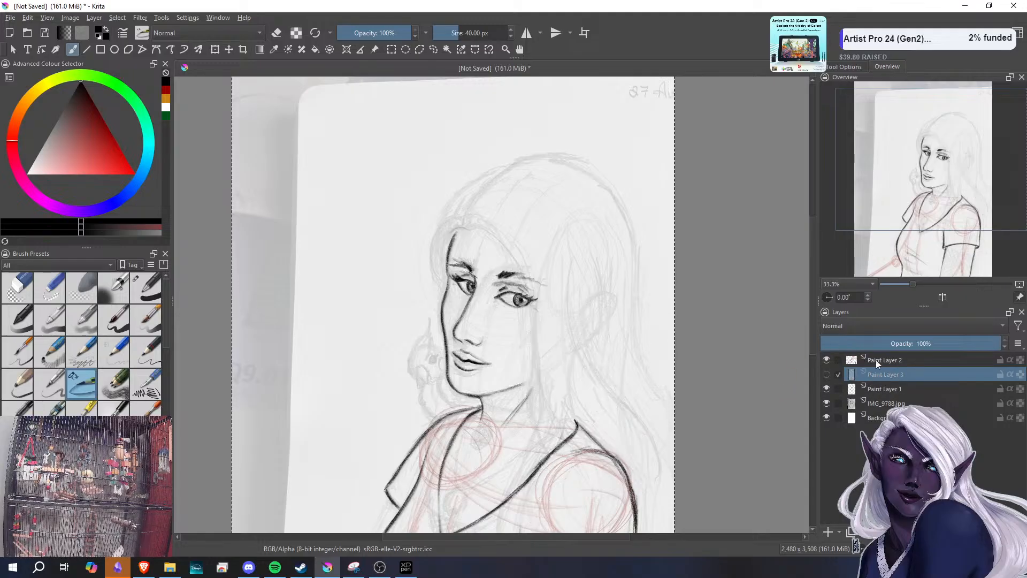
{"action": "left_click", "coordinate": [874, 388]}
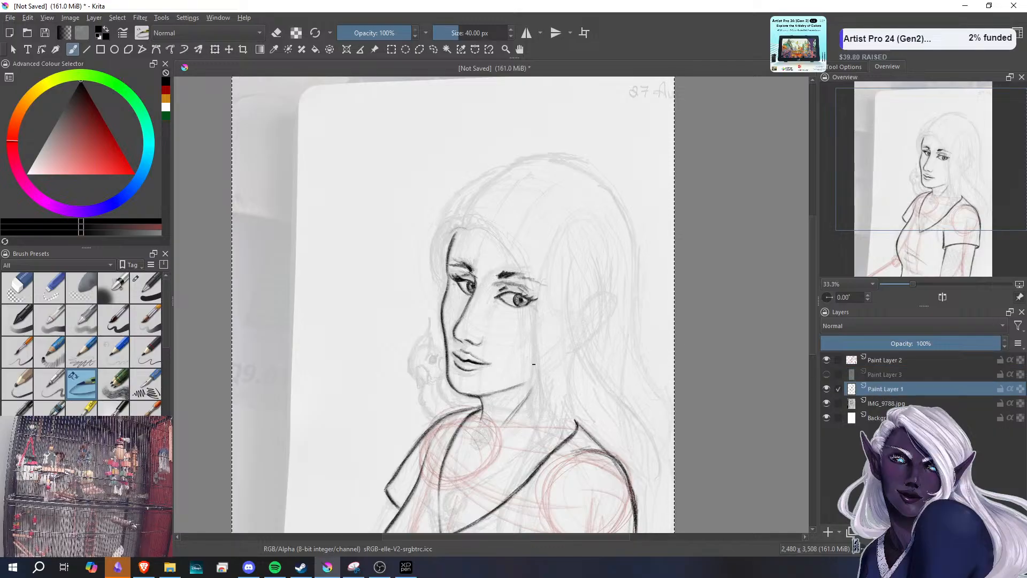
{"action": "mouse_move", "coordinate": [563, 358]}
{"action": "left_mouse_down"}
{"action": "mouse_move", "coordinate": [511, 387]}
{"action": "mouse_move", "coordinate": [542, 375]}
{"action": "left_mouse_up"}
{"action": "left_click_drag", "start_coordinate": [496, 393], "coordinate": [555, 365]}
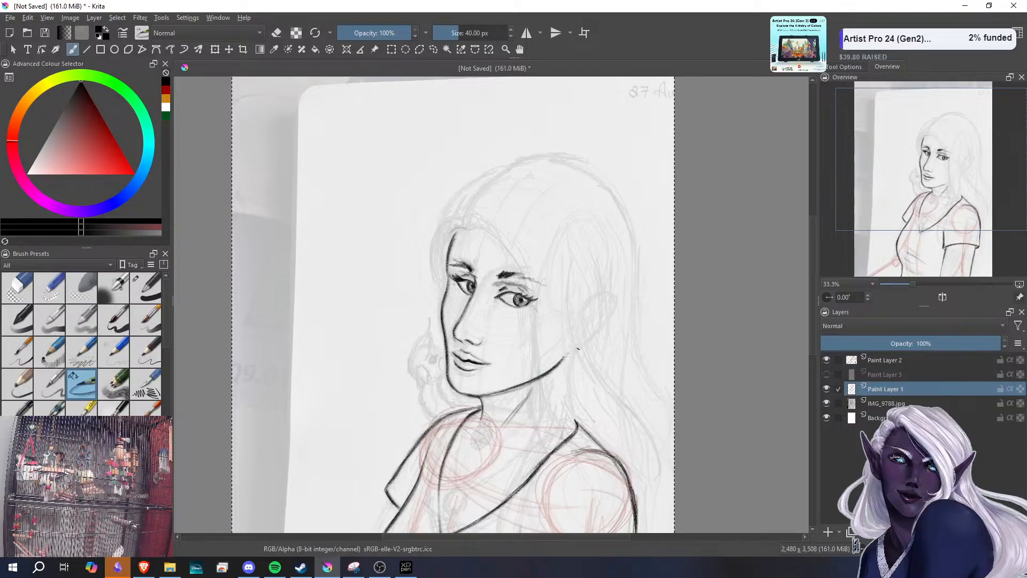
- Draw the near ear's outline from its upper curve down to the lobe at the end of the jaw
{"action": "mouse_move", "coordinate": [583, 310]}
{"action": "left_mouse_down"}
{"action": "mouse_move", "coordinate": [596, 325]}
{"action": "mouse_move", "coordinate": [564, 359]}
{"action": "mouse_move", "coordinate": [574, 354]}
{"action": "left_mouse_up"}
{"action": "left_click_drag", "start_coordinate": [592, 310], "coordinate": [596, 329]}
{"action": "mouse_move", "coordinate": [587, 309]}
{"action": "left_mouse_down"}
{"action": "mouse_move", "coordinate": [597, 316]}
{"action": "mouse_move", "coordinate": [590, 329]}
{"action": "mouse_move", "coordinate": [590, 306]}
{"action": "mouse_move", "coordinate": [599, 320]}
{"action": "left_mouse_up"}
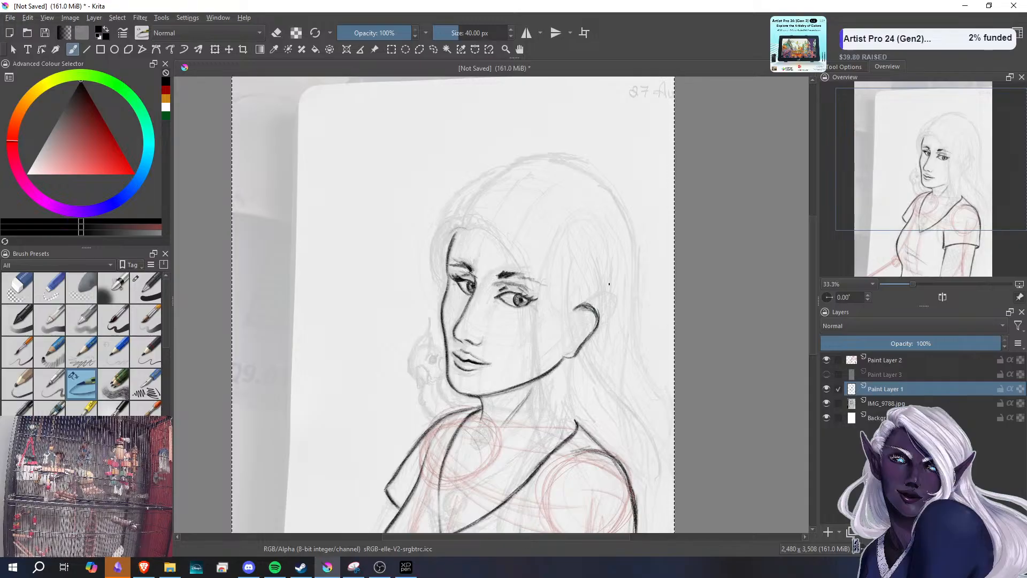
- Clean up the extended jawline and thin the ear outline with the 60 px eraser
{"action": "left_click", "coordinate": [78, 283]}
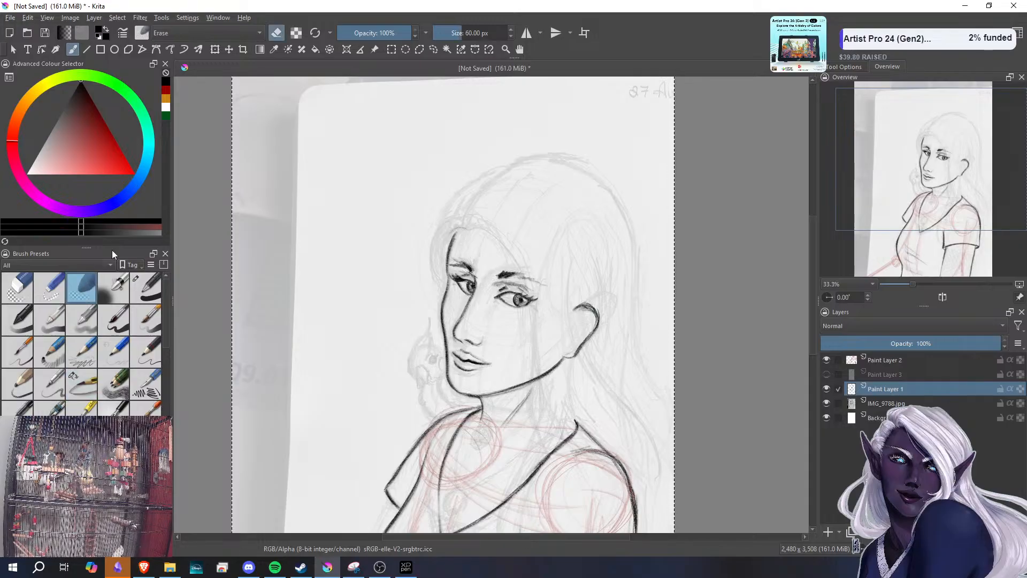
{"action": "left_click_drag", "start_coordinate": [564, 363], "coordinate": [532, 386]}
{"action": "left_click_drag", "start_coordinate": [573, 347], "coordinate": [573, 349]}
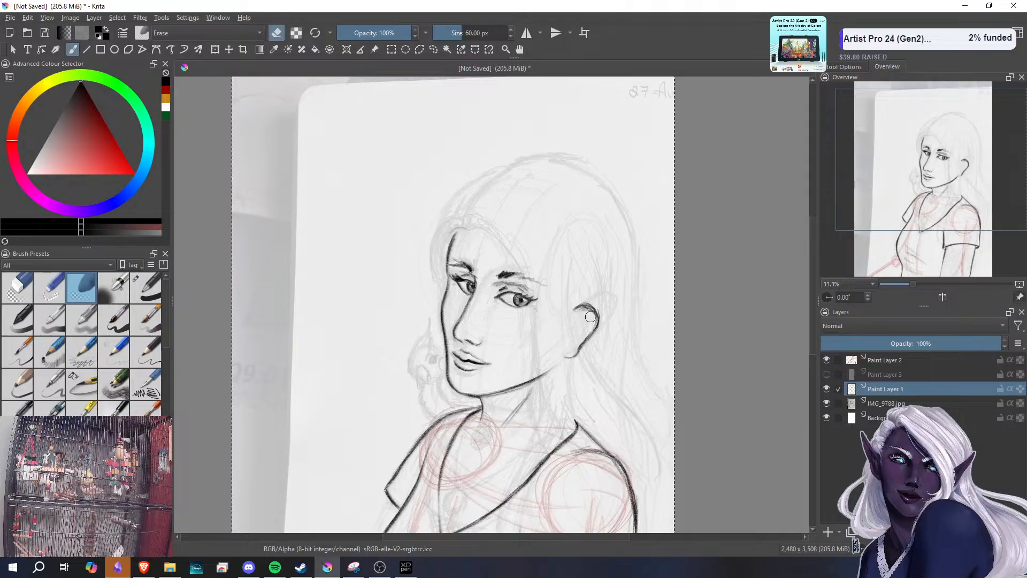
{"action": "left_click_drag", "start_coordinate": [576, 314], "coordinate": [583, 311]}
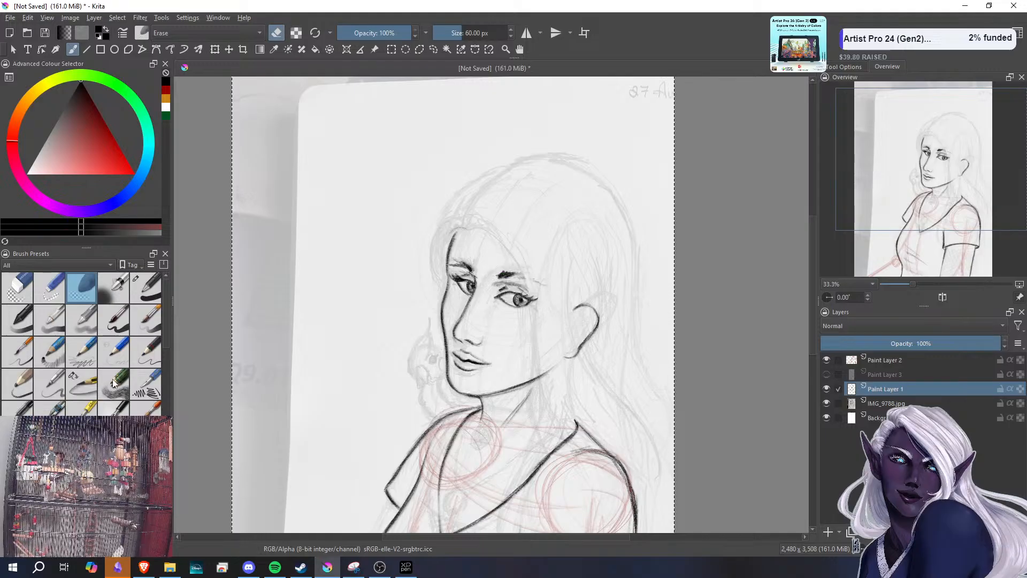
- Try drawing a rounded hairline from the far temple across the forehead to the ear with the 40 px sketch brush
{"action": "left_click", "coordinate": [93, 371]}
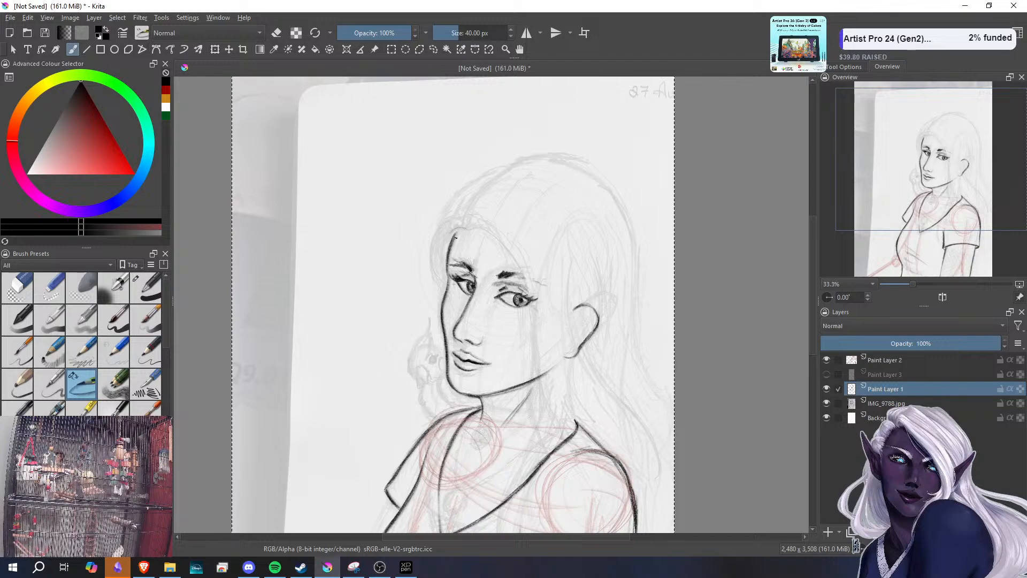
{"action": "left_click_drag", "start_coordinate": [451, 237], "coordinate": [461, 209]}
{"action": "mouse_move", "coordinate": [466, 231]}
{"action": "left_mouse_down"}
{"action": "mouse_move", "coordinate": [529, 236]}
{"action": "mouse_move", "coordinate": [554, 262]}
{"action": "mouse_move", "coordinate": [567, 311]}
{"action": "left_mouse_up"}
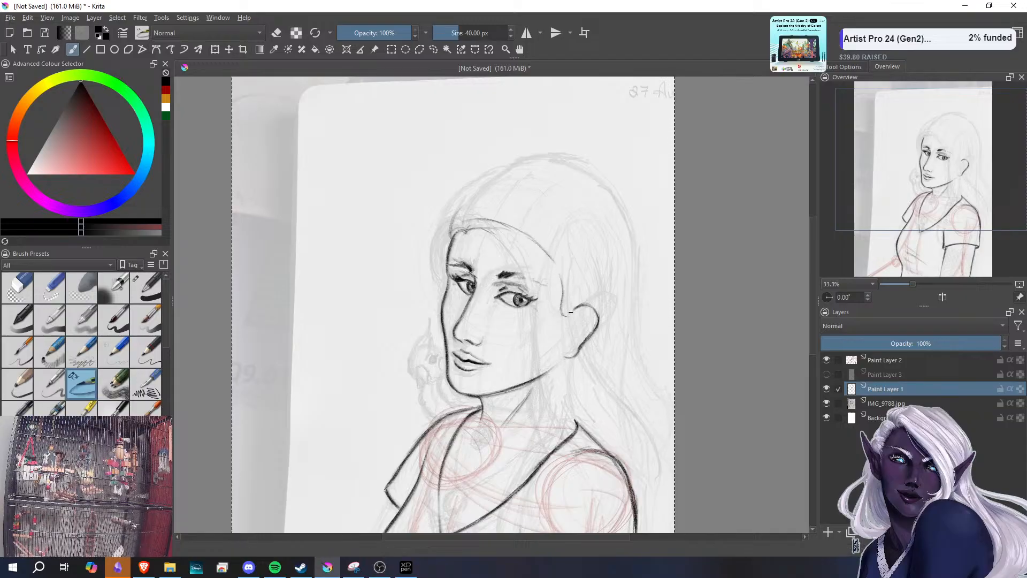
{"action": "mouse_move", "coordinate": [549, 251]}
{"action": "left_mouse_down"}
{"action": "mouse_move", "coordinate": [562, 285]}
{"action": "mouse_move", "coordinate": [552, 254]}
{"action": "mouse_move", "coordinate": [571, 315]}
{"action": "left_mouse_up"}
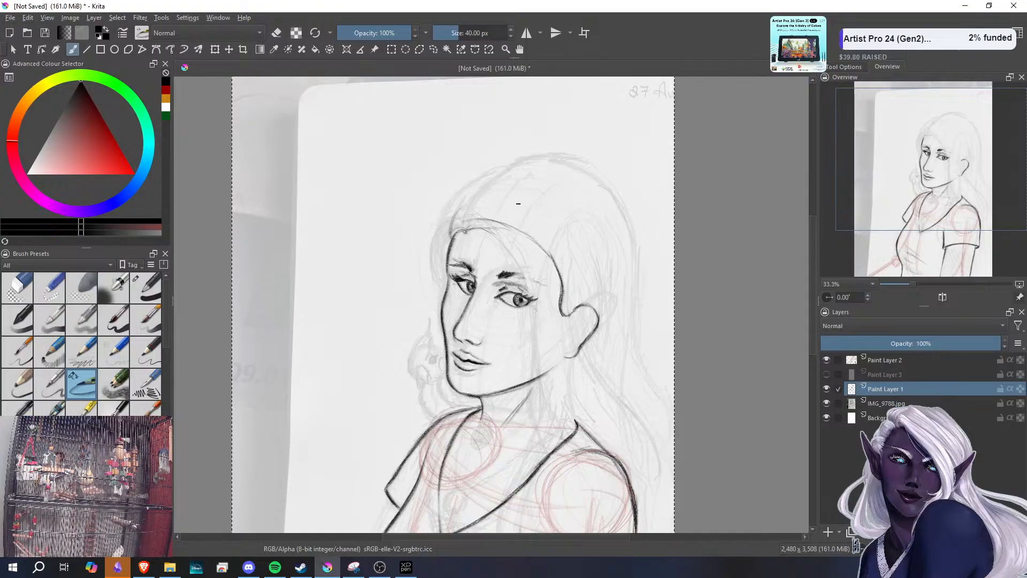
- Try a more angular hairline over the forehead and outline the far side of the head up to the crown
{"action": "mouse_move", "coordinate": [492, 231]}
{"action": "left_mouse_down"}
{"action": "mouse_move", "coordinate": [484, 224]}
{"action": "mouse_move", "coordinate": [527, 231]}
{"action": "mouse_move", "coordinate": [551, 250]}
{"action": "mouse_move", "coordinate": [566, 264]}
{"action": "mouse_move", "coordinate": [563, 291]}
{"action": "mouse_move", "coordinate": [561, 254]}
{"action": "left_mouse_up"}
{"action": "left_click_drag", "start_coordinate": [513, 231], "coordinate": [561, 255]}
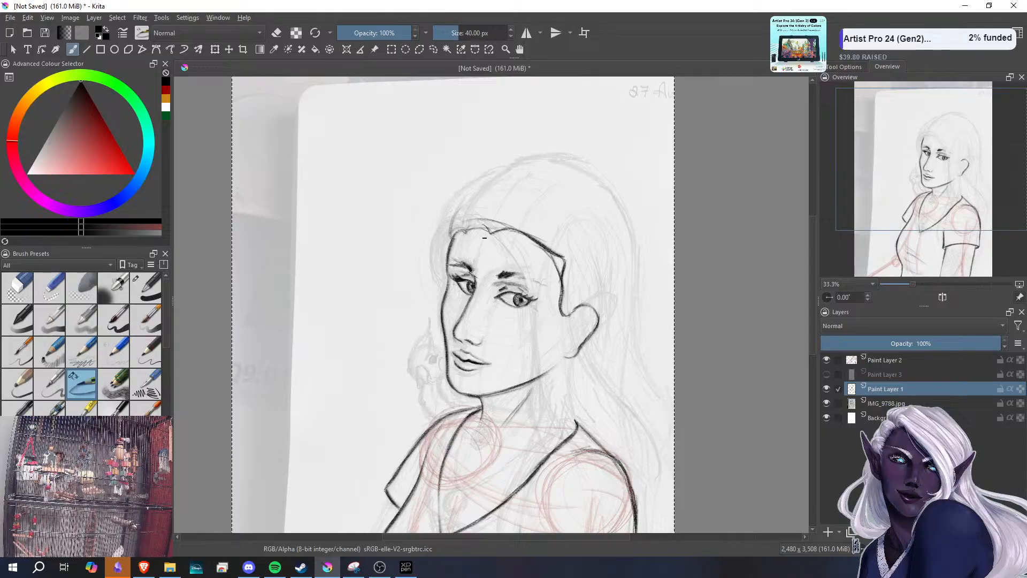
{"action": "mouse_move", "coordinate": [485, 237]}
{"action": "left_mouse_down"}
{"action": "mouse_move", "coordinate": [469, 224]}
{"action": "mouse_move", "coordinate": [489, 233]}
{"action": "mouse_move", "coordinate": [461, 227]}
{"action": "mouse_move", "coordinate": [450, 248]}
{"action": "mouse_move", "coordinate": [452, 231]}
{"action": "left_mouse_up"}
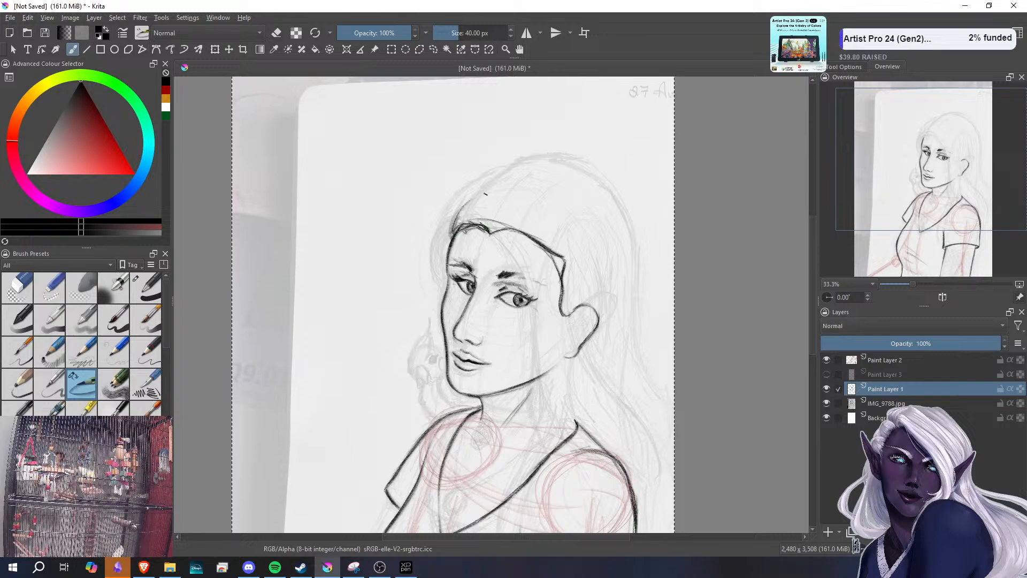
{"action": "left_click_drag", "start_coordinate": [491, 183], "coordinate": [455, 223]}
{"action": "left_click_drag", "start_coordinate": [526, 159], "coordinate": [461, 211]}
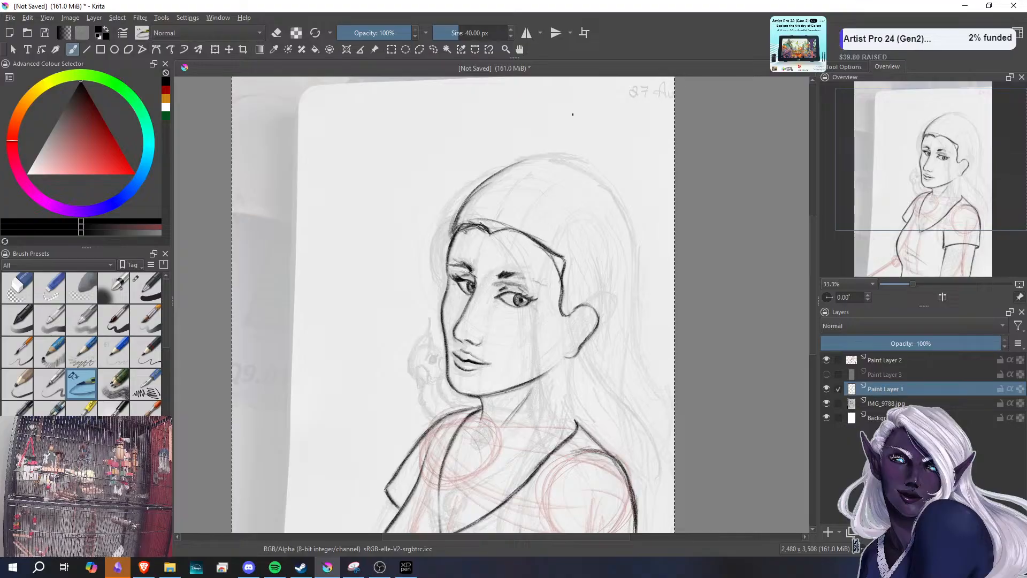
- Erase the forehead hairline and the far-side head outline up to the crown with the 60 px eraser
{"action": "key", "text": "e"}
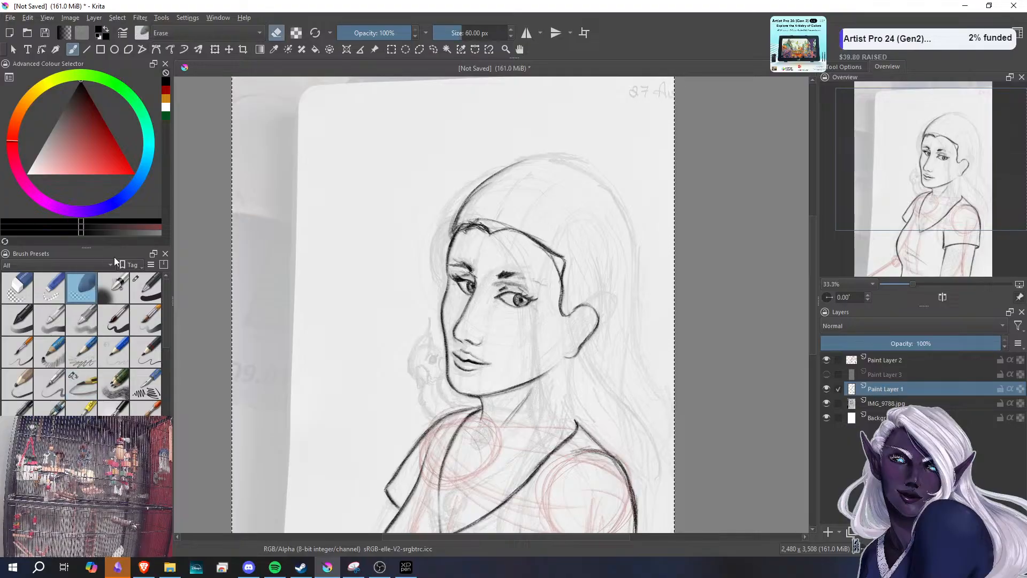
{"action": "mouse_move", "coordinate": [477, 227]}
{"action": "left_mouse_down"}
{"action": "mouse_move", "coordinate": [463, 227]}
{"action": "mouse_move", "coordinate": [554, 258]}
{"action": "mouse_move", "coordinate": [561, 316]}
{"action": "left_mouse_up"}
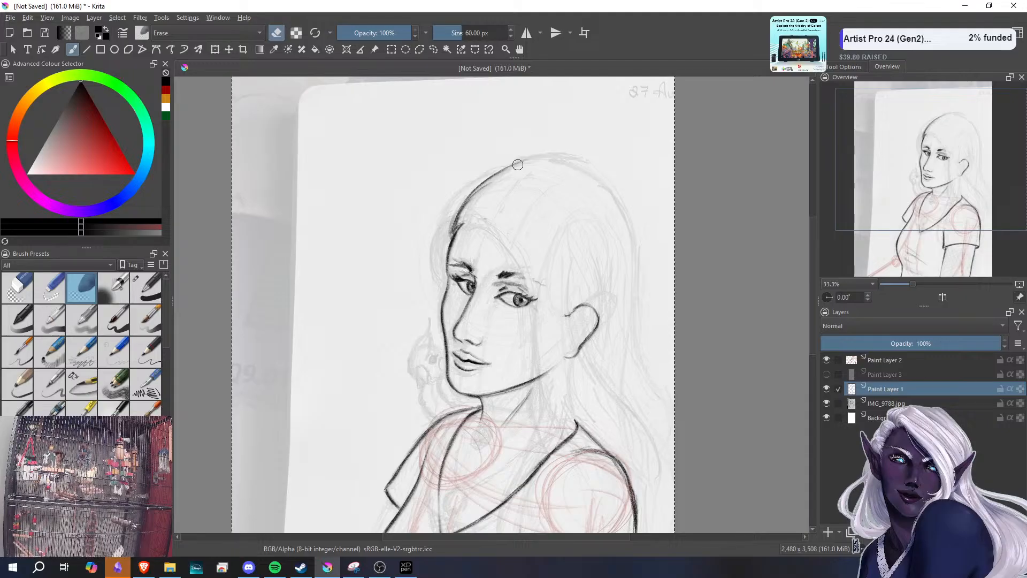
{"action": "mouse_move", "coordinate": [521, 164]}
{"action": "left_mouse_down"}
{"action": "mouse_move", "coordinate": [473, 195]}
{"action": "mouse_move", "coordinate": [451, 232]}
{"action": "mouse_move", "coordinate": [455, 223]}
{"action": "left_mouse_up"}
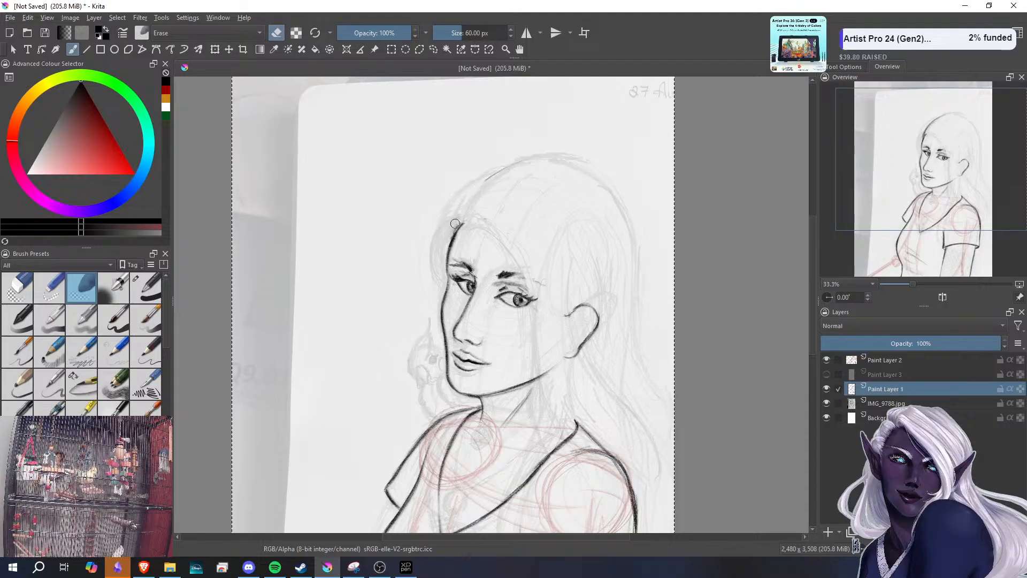
{"action": "right_click", "coordinate": [495, 178]}
{"action": "mouse_move", "coordinate": [495, 179]}
{"action": "left_mouse_down"}
{"action": "mouse_move", "coordinate": [502, 170]}
{"action": "mouse_move", "coordinate": [489, 174]}
{"action": "left_mouse_up"}
- Draw the hair parting up to the crown and outline the far-side hair section with the 40 px sketch brush
{"action": "left_click", "coordinate": [85, 385]}
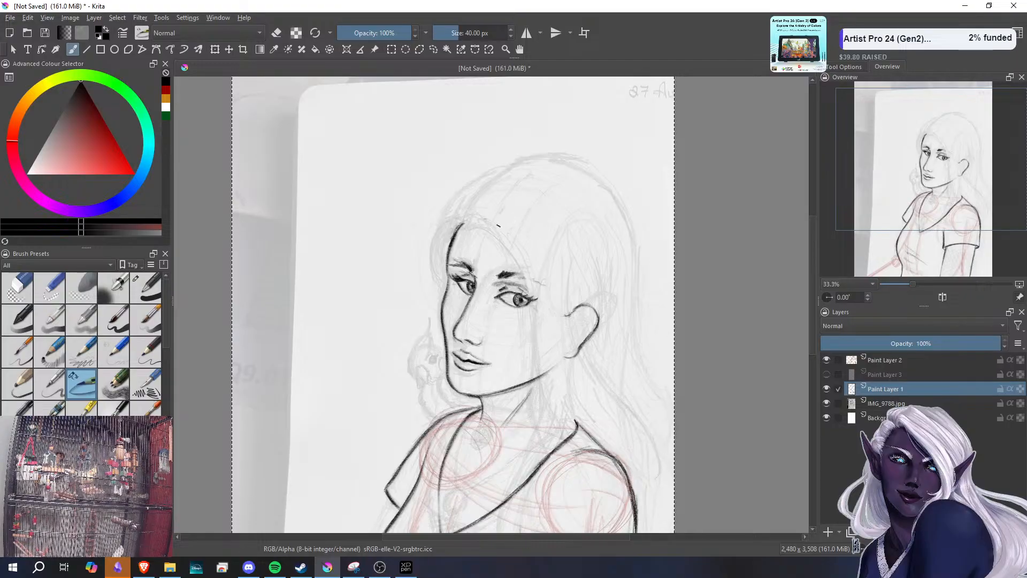
{"action": "left_click_drag", "start_coordinate": [497, 225], "coordinate": [557, 170]}
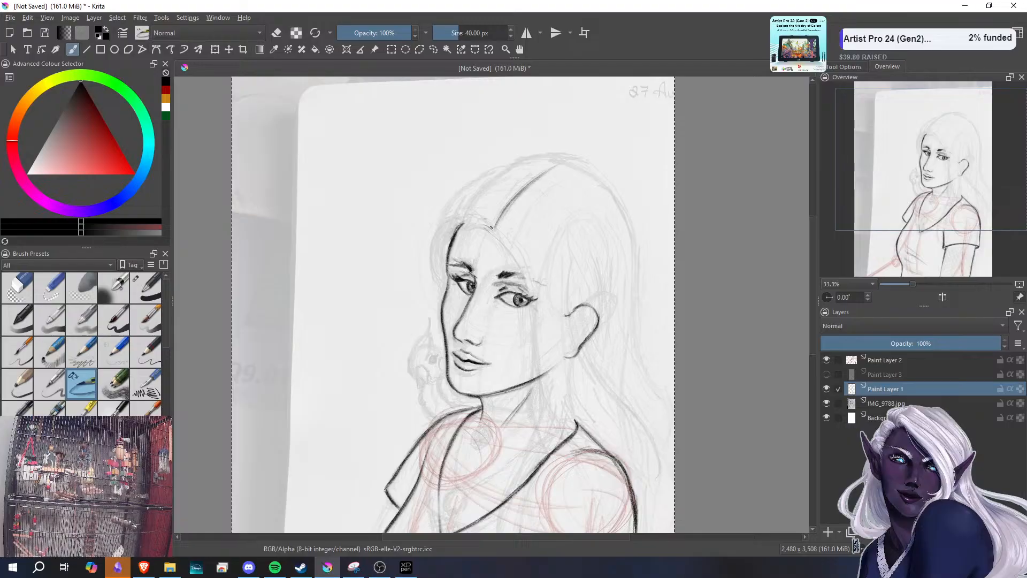
{"action": "key", "text": "ctrl+z"}
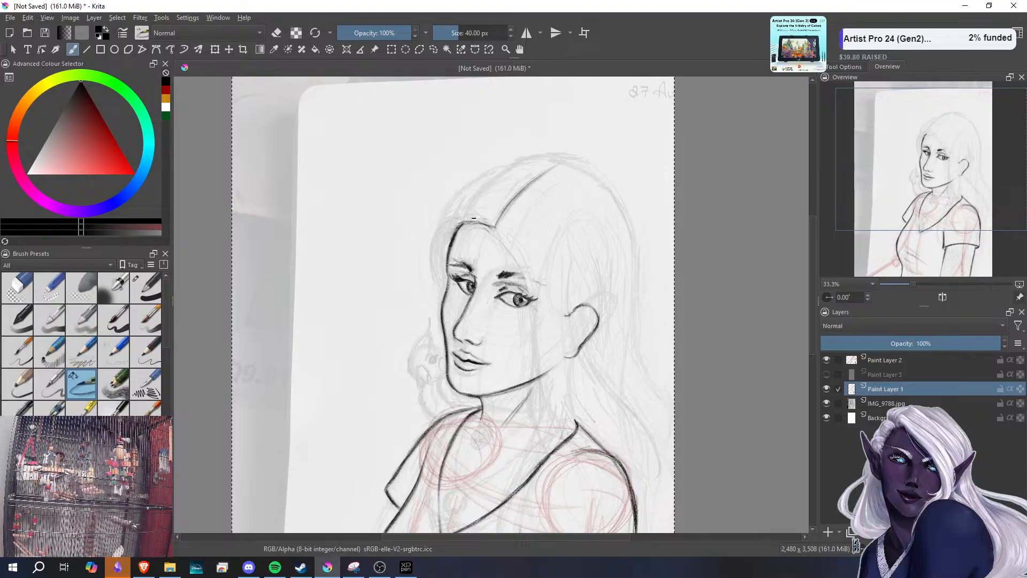
{"action": "mouse_move", "coordinate": [453, 234]}
{"action": "left_mouse_down"}
{"action": "mouse_move", "coordinate": [490, 181]}
{"action": "mouse_move", "coordinate": [472, 200]}
{"action": "mouse_move", "coordinate": [555, 162]}
{"action": "mouse_move", "coordinate": [526, 161]}
{"action": "mouse_move", "coordinate": [491, 178]}
{"action": "mouse_move", "coordinate": [526, 161]}
{"action": "mouse_move", "coordinate": [479, 184]}
{"action": "mouse_move", "coordinate": [508, 169]}
{"action": "mouse_move", "coordinate": [481, 192]}
{"action": "mouse_move", "coordinate": [489, 198]}
{"action": "mouse_move", "coordinate": [466, 207]}
{"action": "mouse_move", "coordinate": [556, 157]}
{"action": "left_mouse_up"}
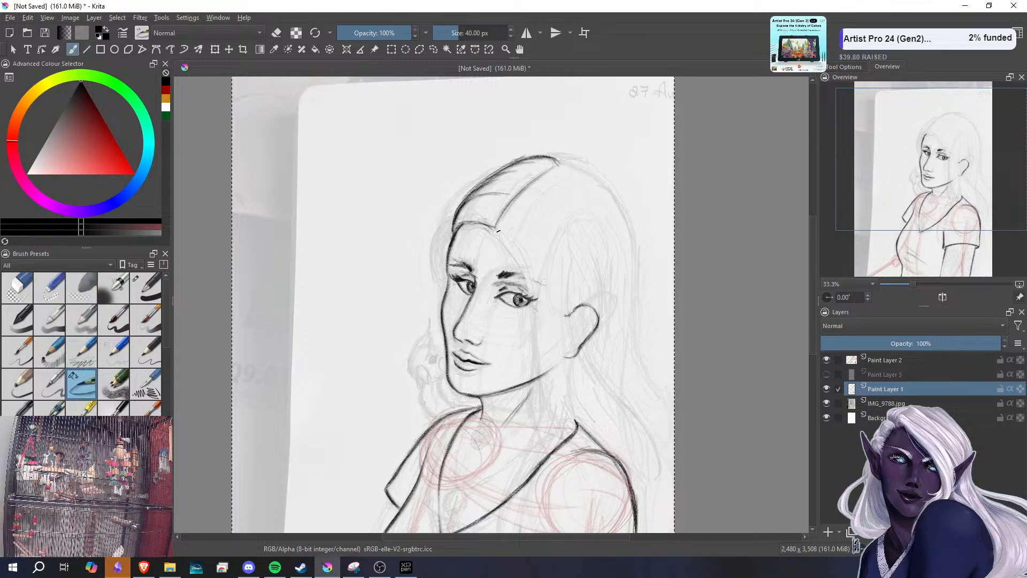
- Draw and darken the hairline from the parting down the near temple to the ear
{"action": "mouse_move", "coordinate": [497, 231]}
{"action": "left_mouse_down"}
{"action": "mouse_move", "coordinate": [553, 274]}
{"action": "mouse_move", "coordinate": [570, 315]}
{"action": "left_mouse_up"}
{"action": "left_click_drag", "start_coordinate": [546, 270], "coordinate": [558, 292]}
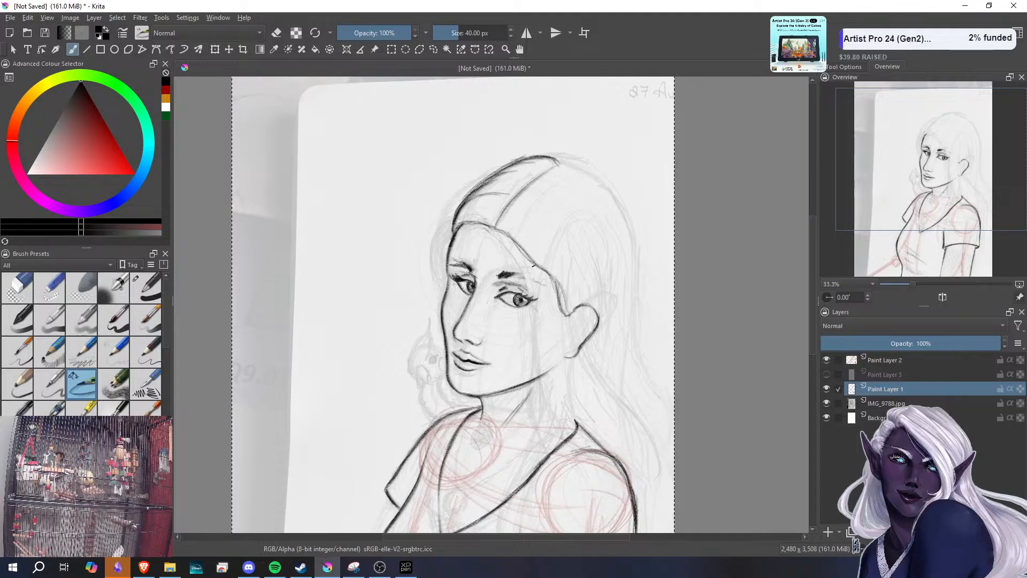
{"action": "left_click_drag", "start_coordinate": [521, 255], "coordinate": [553, 279]}
{"action": "mouse_move", "coordinate": [509, 233]}
{"action": "left_mouse_down"}
{"action": "mouse_move", "coordinate": [537, 264]}
{"action": "mouse_move", "coordinate": [483, 226]}
{"action": "left_mouse_up"}
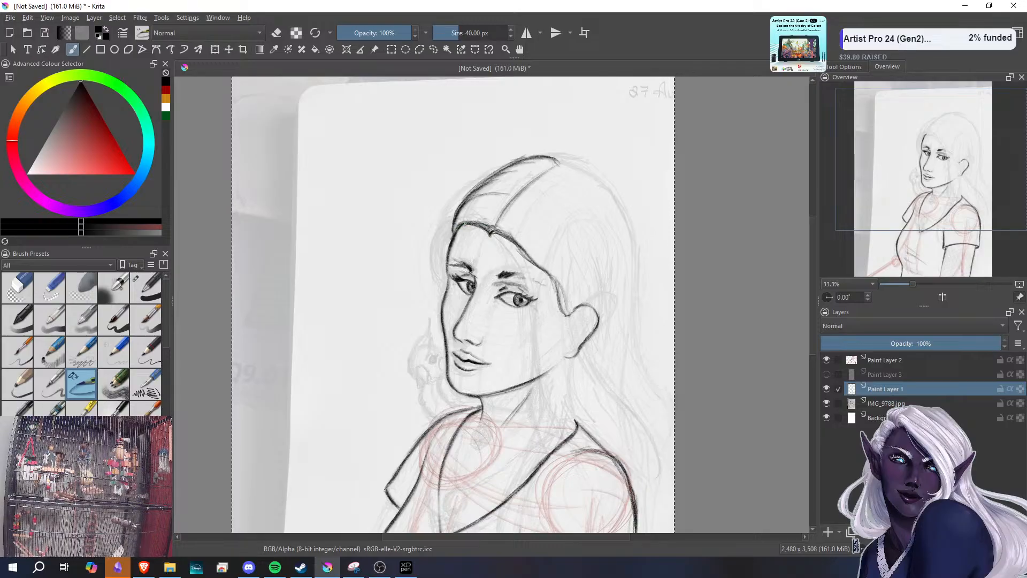
- Add strands inside the far-side hair section and darken its edge near the crown
{"action": "mouse_move", "coordinate": [479, 224]}
{"action": "left_mouse_down"}
{"action": "mouse_move", "coordinate": [458, 216]}
{"action": "mouse_move", "coordinate": [532, 175]}
{"action": "left_mouse_up"}
{"action": "left_click_drag", "start_coordinate": [553, 170], "coordinate": [519, 165]}
{"action": "left_click_drag", "start_coordinate": [548, 160], "coordinate": [496, 177]}
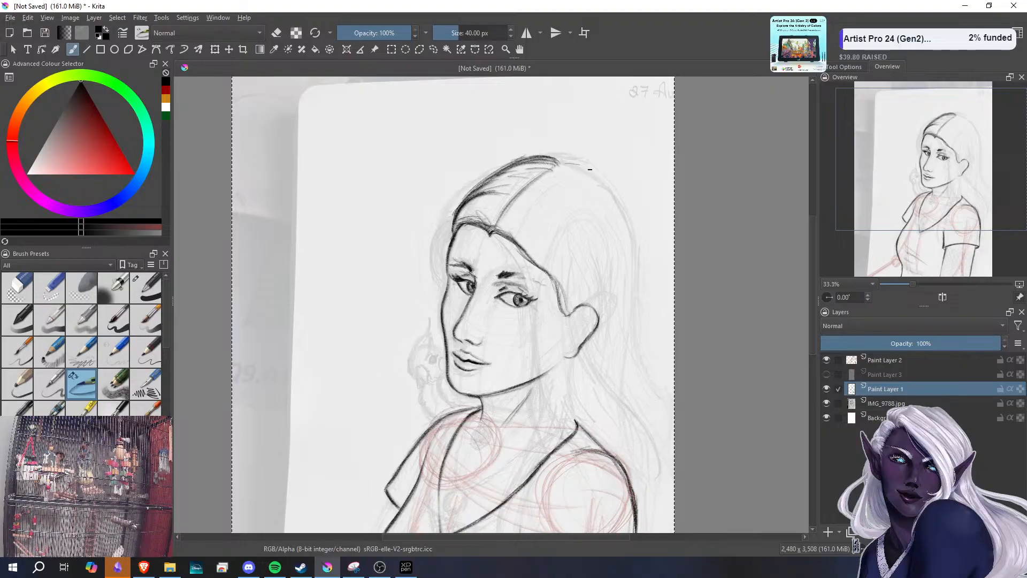
- Draw and darken the near-side head outline from the crown down behind the ear with the 40 px sketch brush
{"action": "mouse_move", "coordinate": [565, 162]}
{"action": "left_mouse_down"}
{"action": "mouse_move", "coordinate": [606, 191]}
{"action": "mouse_move", "coordinate": [562, 162]}
{"action": "mouse_move", "coordinate": [621, 211]}
{"action": "left_mouse_up"}
{"action": "mouse_move", "coordinate": [601, 177]}
{"action": "left_mouse_down"}
{"action": "mouse_move", "coordinate": [630, 254]}
{"action": "mouse_move", "coordinate": [606, 368]}
{"action": "left_mouse_up"}
{"action": "left_click_drag", "start_coordinate": [629, 307], "coordinate": [607, 364]}
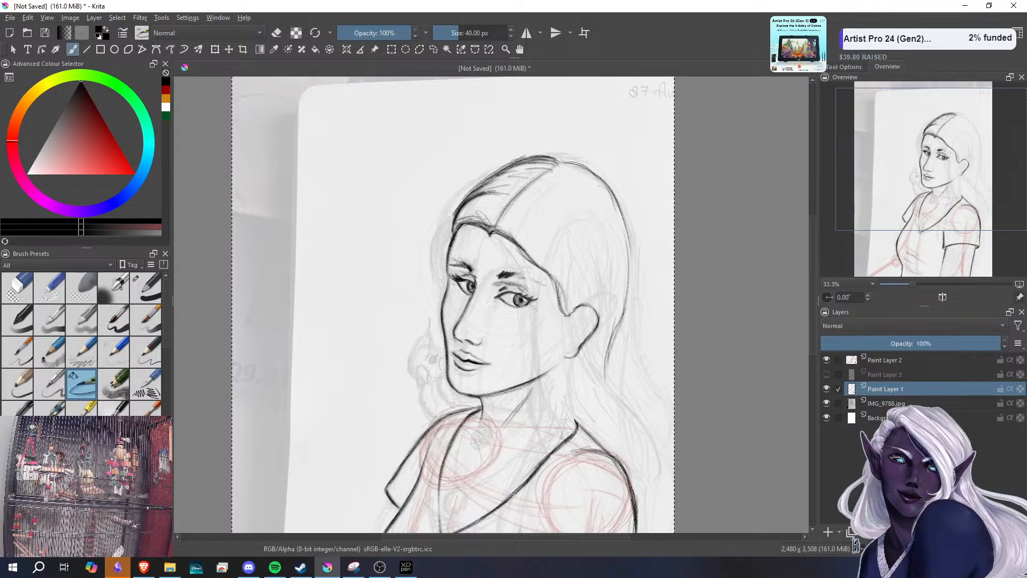
{"action": "left_click_drag", "start_coordinate": [567, 163], "coordinate": [608, 184]}
{"action": "mouse_move", "coordinate": [542, 160]}
{"action": "left_mouse_down"}
{"action": "mouse_move", "coordinate": [594, 165]}
{"action": "mouse_move", "coordinate": [614, 186]}
{"action": "left_mouse_up"}
{"action": "left_click_drag", "start_coordinate": [569, 158], "coordinate": [614, 195]}
{"action": "left_click_drag", "start_coordinate": [580, 165], "coordinate": [625, 208]}
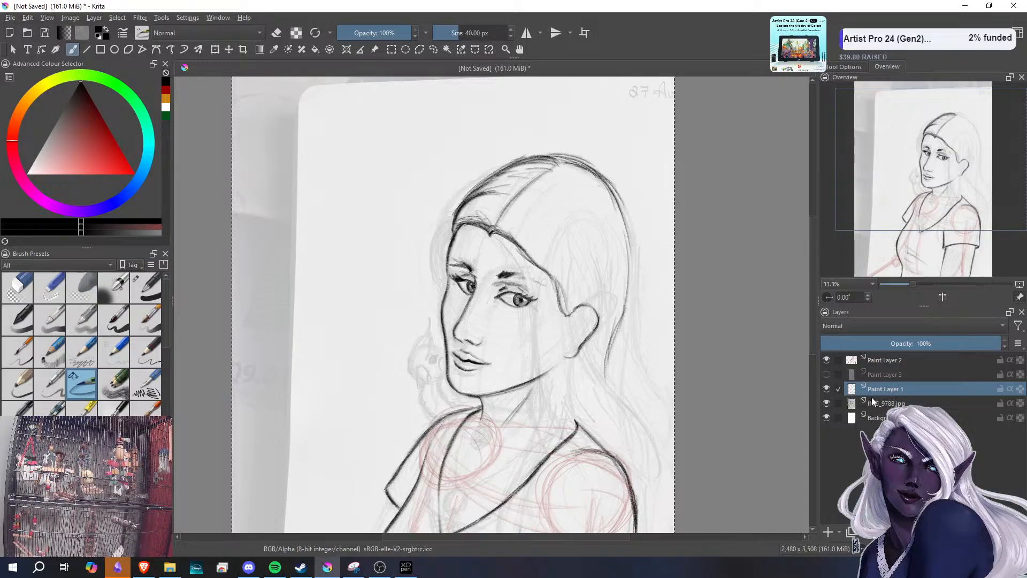
- Briefly show Paint Layer 3 to compare its earlier hair sketch with the current outline, and hide it again
{"action": "left_click", "coordinate": [887, 374]}
{"action": "left_click", "coordinate": [827, 375]}
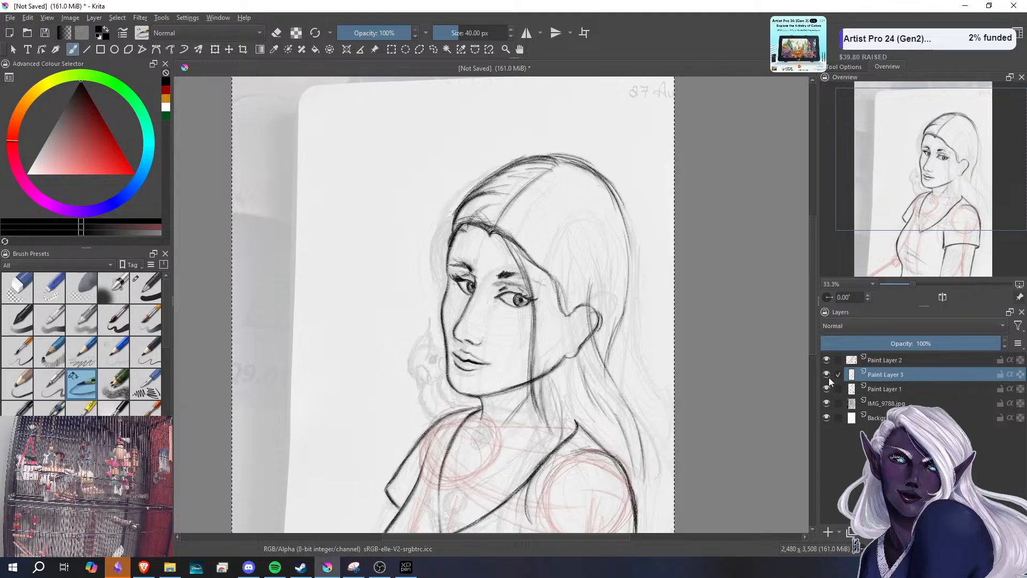
{"action": "left_click", "coordinate": [828, 375]}
- Sketch a dark red skull circle and facial centre line over the head on Paint Layer 2, and reselect Paint Layer 1
{"action": "left_click", "coordinate": [894, 360]}
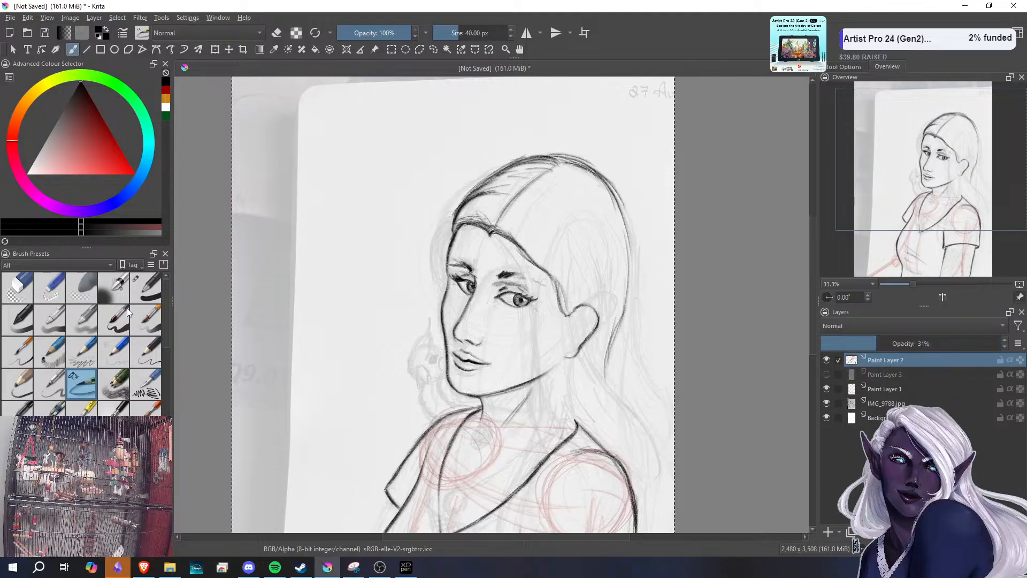
{"action": "left_click", "coordinate": [166, 91]}
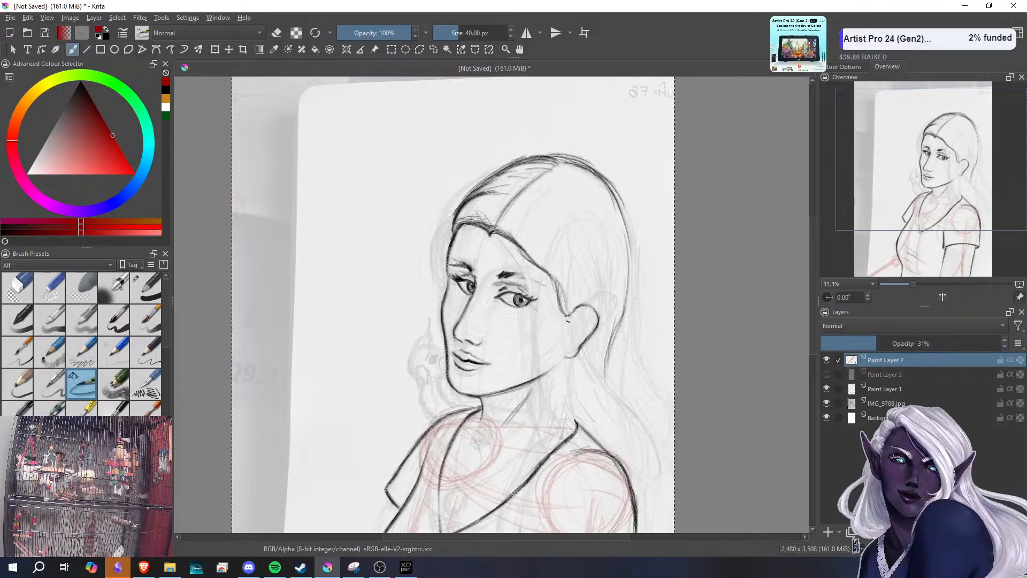
{"action": "mouse_move", "coordinate": [594, 203]}
{"action": "left_mouse_down"}
{"action": "mouse_move", "coordinate": [481, 326]}
{"action": "mouse_move", "coordinate": [567, 187]}
{"action": "mouse_move", "coordinate": [535, 198]}
{"action": "left_mouse_up"}
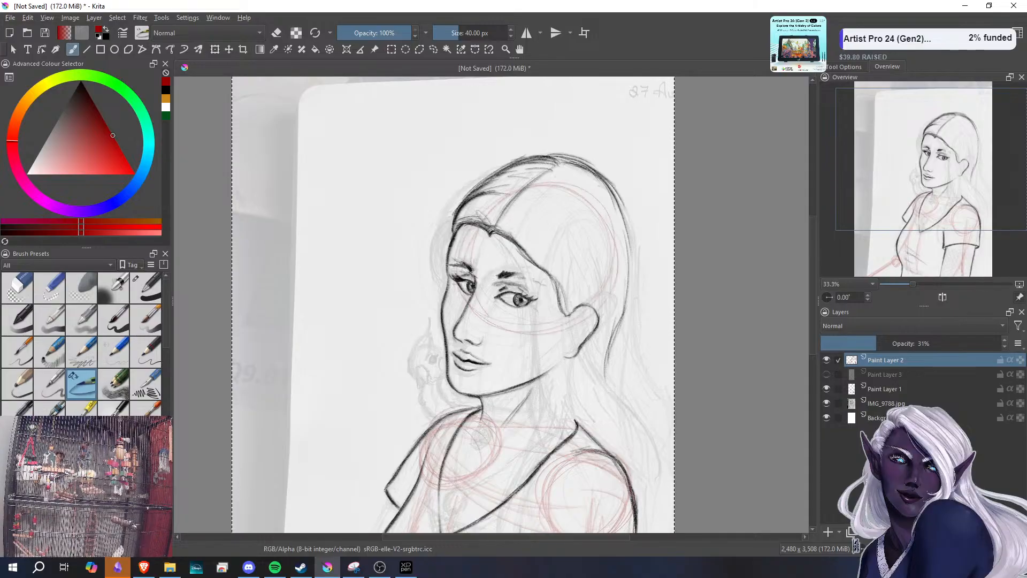
{"action": "mouse_move", "coordinate": [610, 241]}
{"action": "left_mouse_down"}
{"action": "mouse_move", "coordinate": [593, 206]}
{"action": "mouse_move", "coordinate": [482, 208]}
{"action": "mouse_move", "coordinate": [492, 198]}
{"action": "mouse_move", "coordinate": [534, 320]}
{"action": "mouse_move", "coordinate": [474, 209]}
{"action": "mouse_move", "coordinate": [482, 321]}
{"action": "mouse_move", "coordinate": [476, 209]}
{"action": "mouse_move", "coordinate": [640, 282]}
{"action": "mouse_move", "coordinate": [588, 337]}
{"action": "mouse_move", "coordinate": [607, 233]}
{"action": "left_mouse_up"}
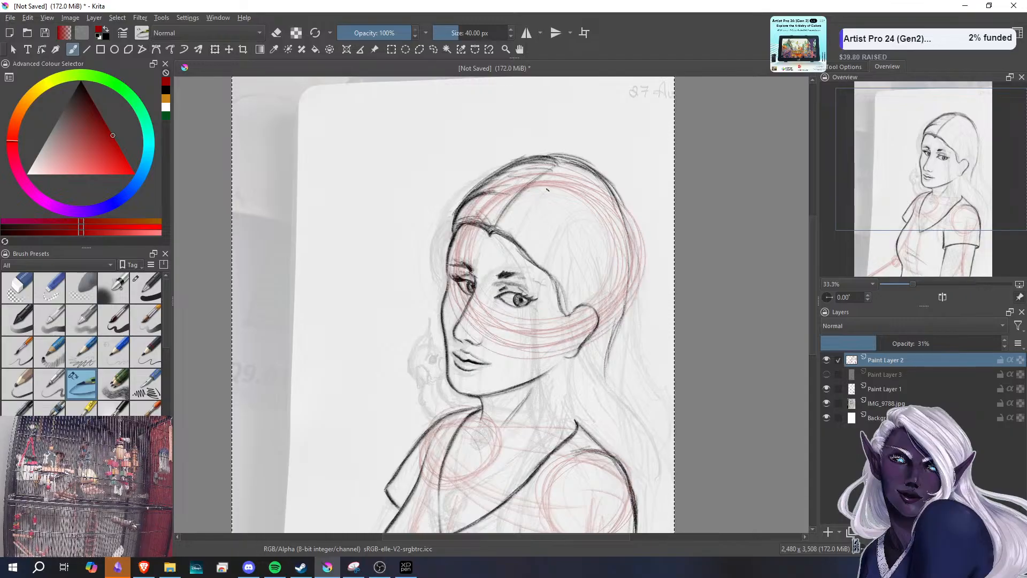
{"action": "mouse_move", "coordinate": [547, 190]}
{"action": "left_mouse_down"}
{"action": "mouse_move", "coordinate": [479, 299]}
{"action": "mouse_move", "coordinate": [507, 216]}
{"action": "mouse_move", "coordinate": [464, 358]}
{"action": "left_mouse_up"}
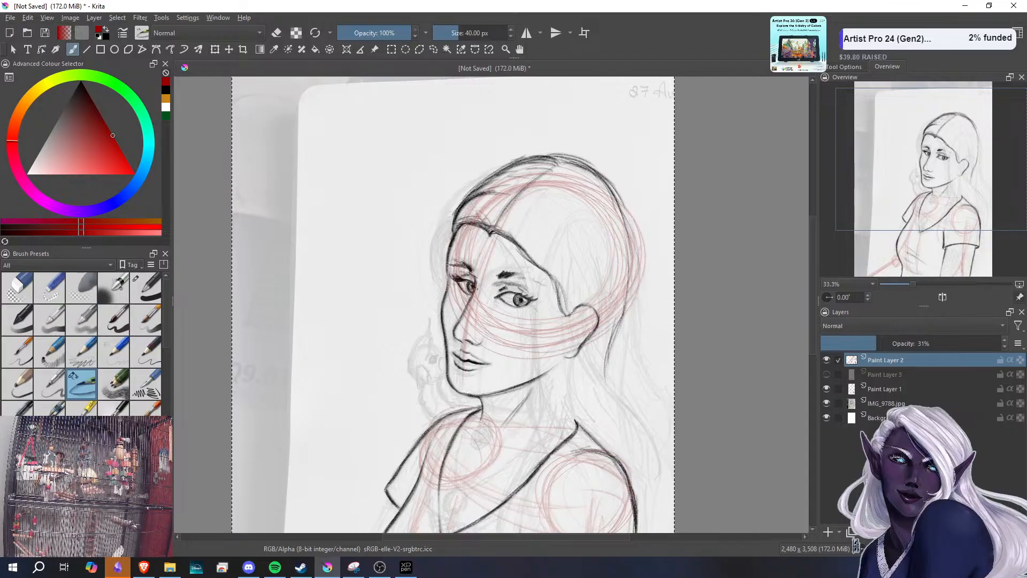
{"action": "left_click_drag", "start_coordinate": [477, 289], "coordinate": [457, 390]}
{"action": "left_click", "coordinate": [897, 387]}
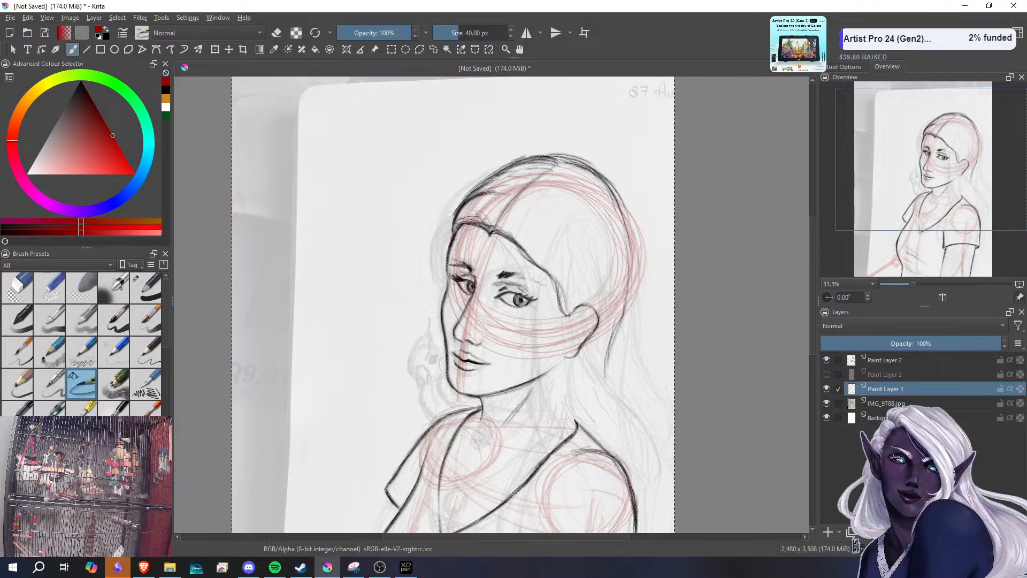
{"action": "mouse_move", "coordinate": [599, 173]}
{"action": "left_mouse_down"}
{"action": "mouse_move", "coordinate": [636, 211]}
{"action": "mouse_move", "coordinate": [641, 242]}
{"action": "left_mouse_up"}
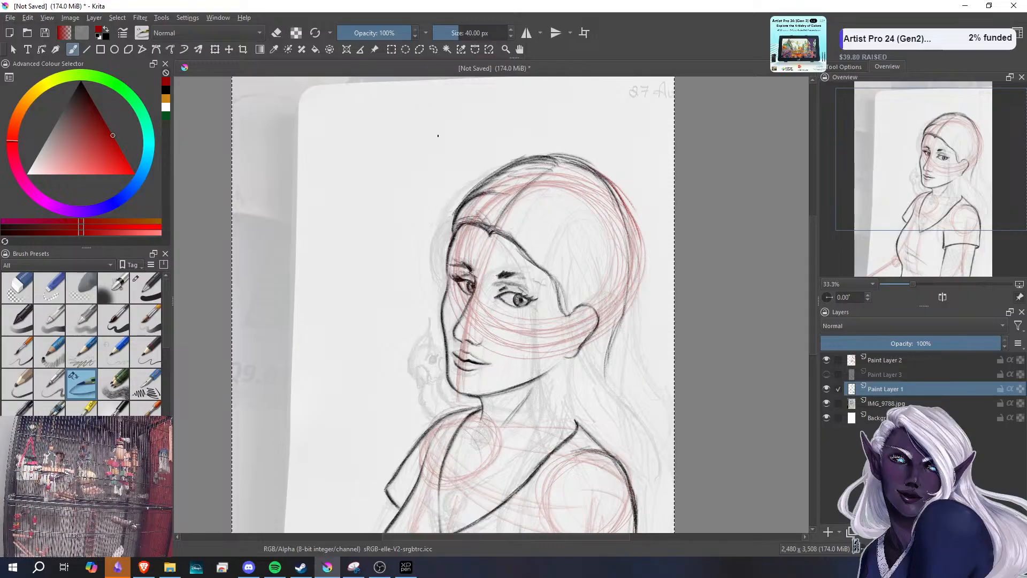
{"action": "left_click", "coordinate": [827, 360]}
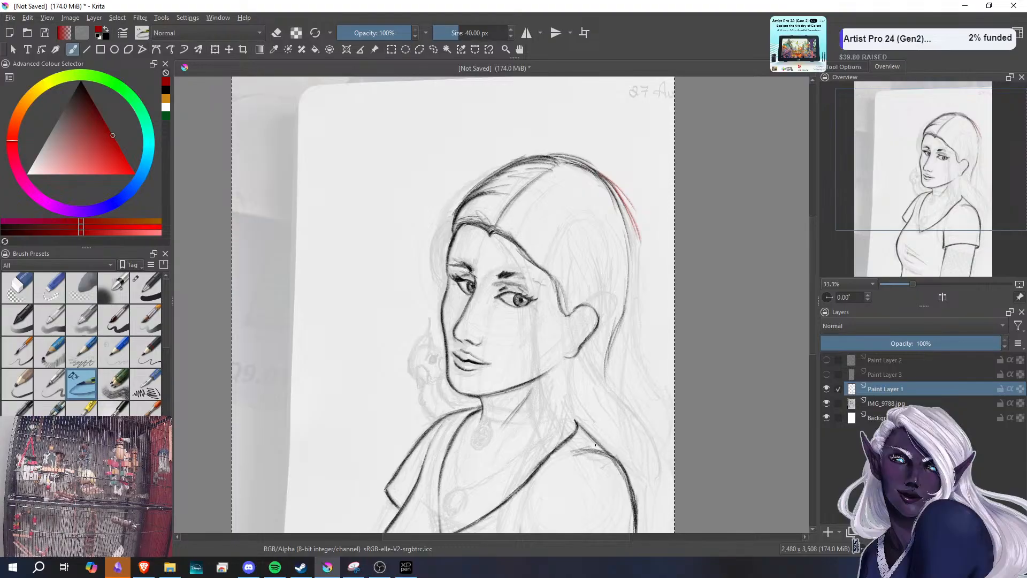
{"action": "key", "text": "ctrl+z"}
{"action": "key", "text": "ctrl+z"}
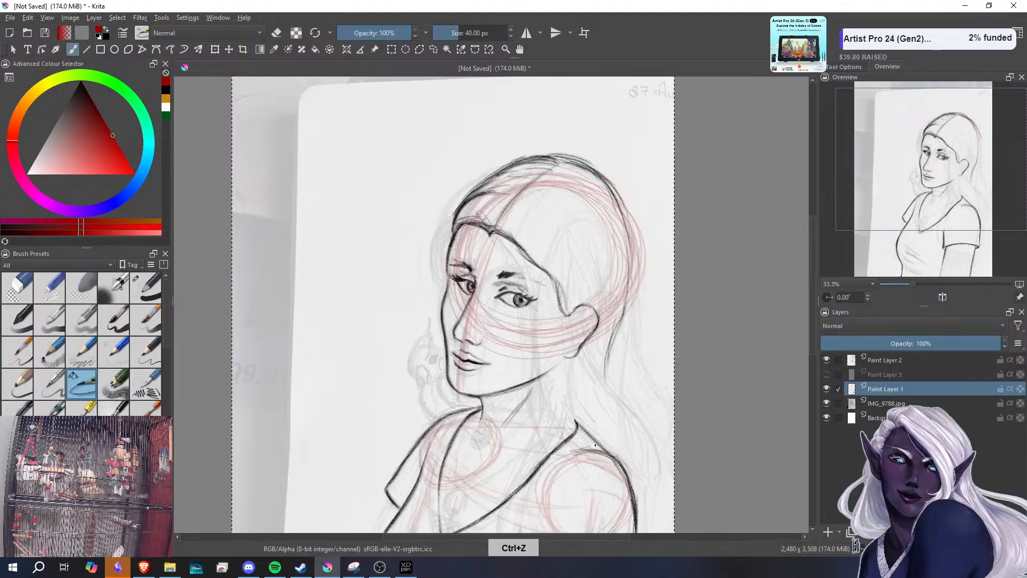
{"action": "key", "text": "ctrl+z"}
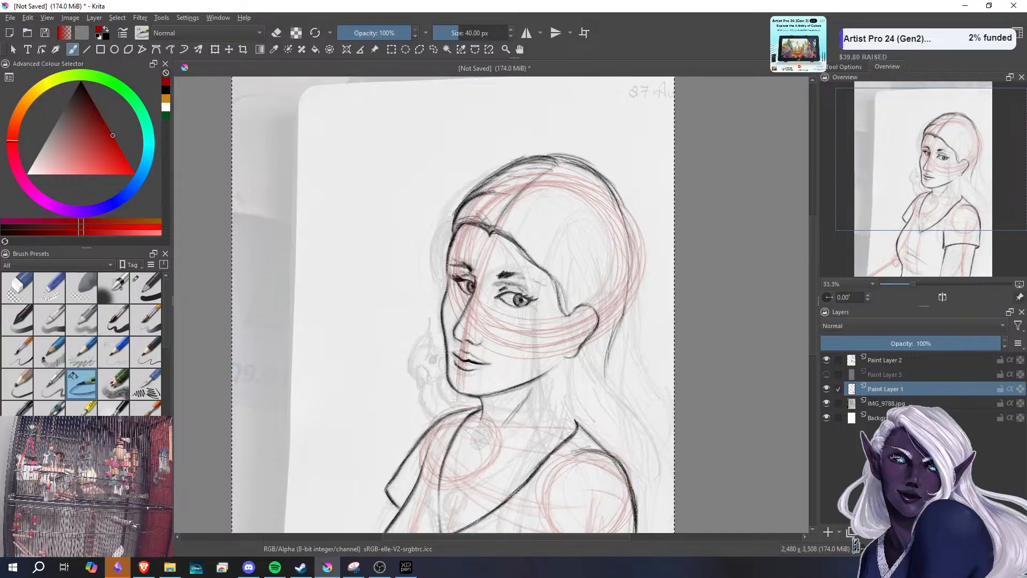
- Restore black and erase the head outline, the parting and the far-side hair section with the 60 px eraser
{"action": "left_click", "coordinate": [166, 90]}
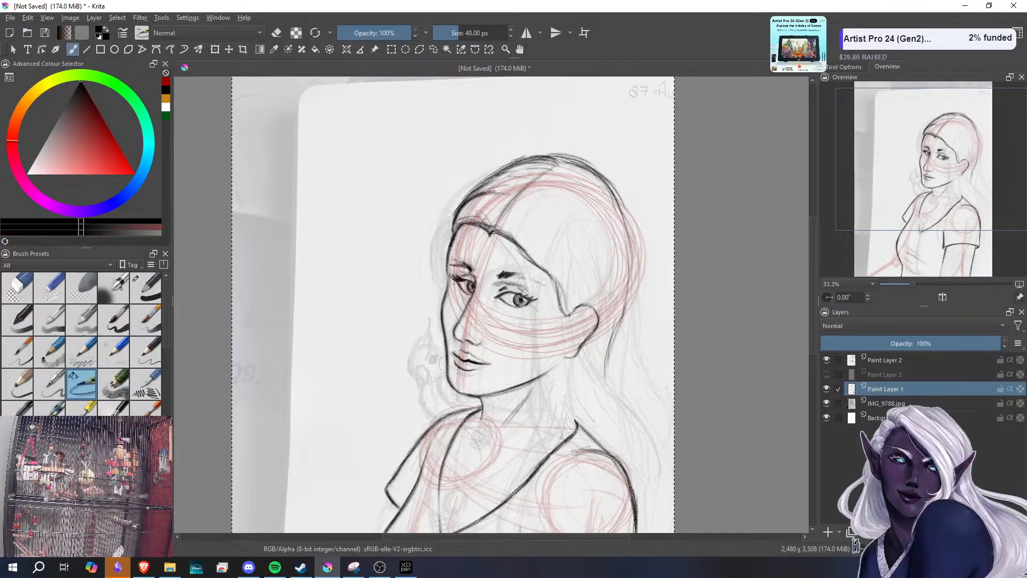
{"action": "left_click", "coordinate": [83, 292]}
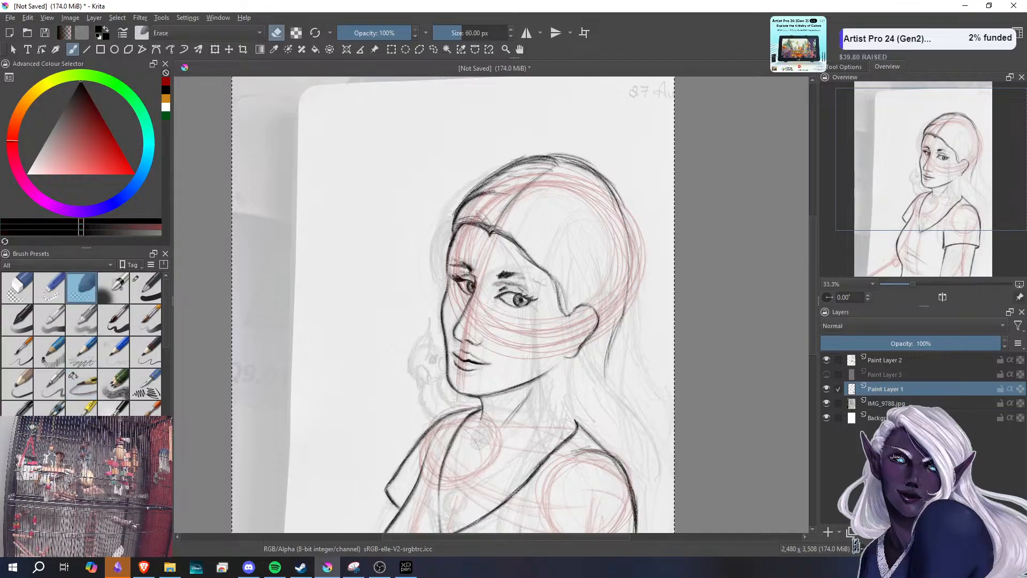
{"action": "mouse_move", "coordinate": [603, 176]}
{"action": "left_mouse_down"}
{"action": "mouse_move", "coordinate": [629, 220]}
{"action": "mouse_move", "coordinate": [620, 206]}
{"action": "mouse_move", "coordinate": [627, 259]}
{"action": "mouse_move", "coordinate": [599, 377]}
{"action": "left_mouse_up"}
{"action": "mouse_move", "coordinate": [601, 176]}
{"action": "left_mouse_down"}
{"action": "mouse_move", "coordinate": [540, 182]}
{"action": "mouse_move", "coordinate": [556, 165]}
{"action": "mouse_move", "coordinate": [589, 159]}
{"action": "mouse_move", "coordinate": [529, 161]}
{"action": "mouse_move", "coordinate": [487, 177]}
{"action": "mouse_move", "coordinate": [522, 161]}
{"action": "mouse_move", "coordinate": [448, 225]}
{"action": "mouse_move", "coordinate": [531, 178]}
{"action": "mouse_move", "coordinate": [494, 220]}
{"action": "mouse_move", "coordinate": [458, 221]}
{"action": "left_mouse_up"}
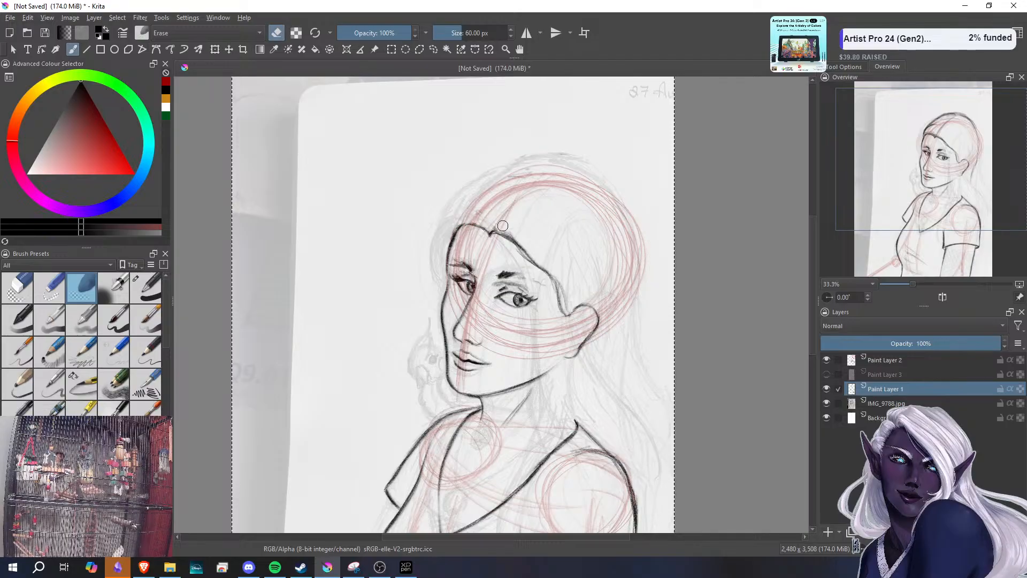
- Erase the near-side hairline from the parting down the temple to the ear, keeping black as the colour
{"action": "right_click", "coordinate": [493, 225]}
{"action": "left_click", "coordinate": [517, 210]}
{"action": "left_click", "coordinate": [624, 144]}
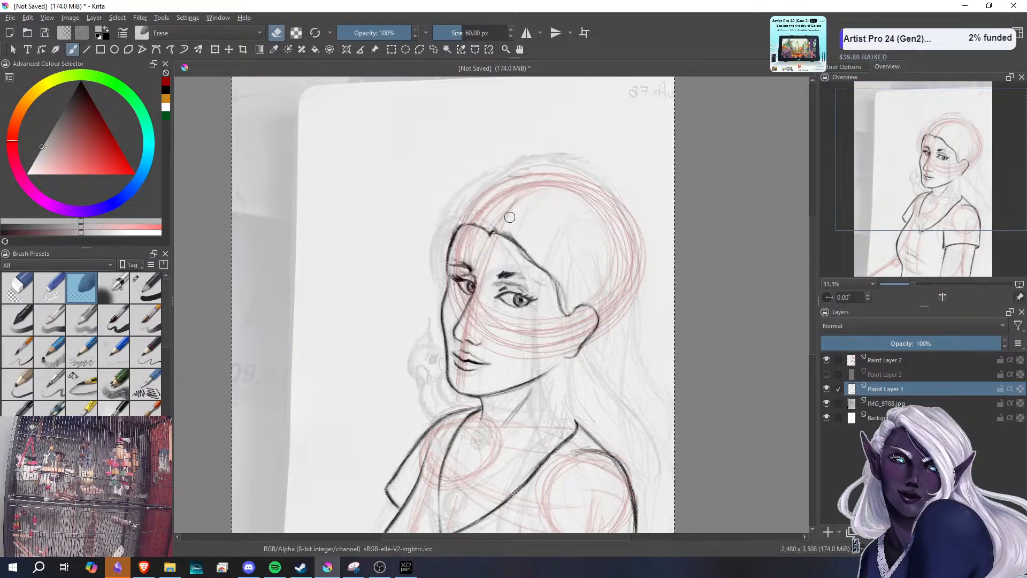
{"action": "left_click", "coordinate": [164, 91]}
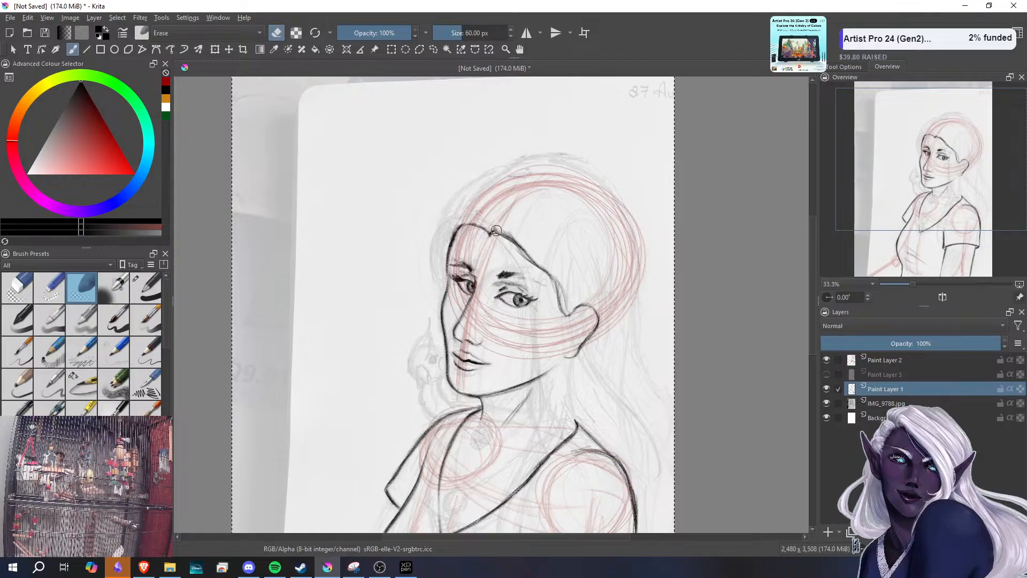
{"action": "mouse_move", "coordinate": [497, 228]}
{"action": "left_mouse_down"}
{"action": "mouse_move", "coordinate": [554, 268]}
{"action": "mouse_move", "coordinate": [568, 311]}
{"action": "left_mouse_up"}
{"action": "left_click_drag", "start_coordinate": [556, 271], "coordinate": [549, 265]}
{"action": "mouse_move", "coordinate": [508, 237]}
{"action": "left_mouse_down"}
{"action": "mouse_move", "coordinate": [531, 256]}
{"action": "mouse_move", "coordinate": [487, 220]}
{"action": "mouse_move", "coordinate": [557, 295]}
{"action": "left_mouse_up"}
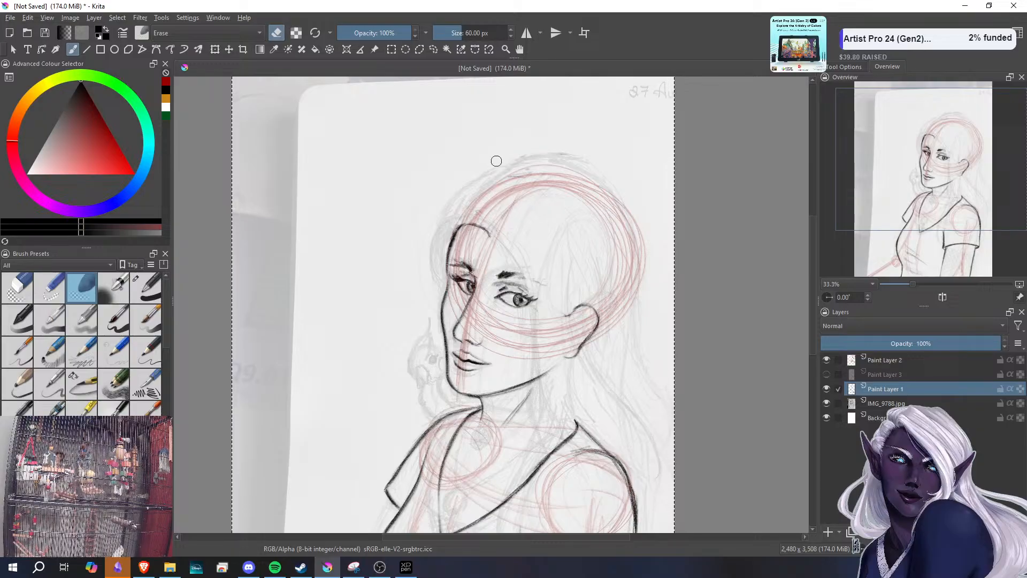
- Redraw the head outline along the red circle down behind the ear and add the back of the neck with the 40 px sketch brush
{"action": "left_click", "coordinate": [86, 381]}
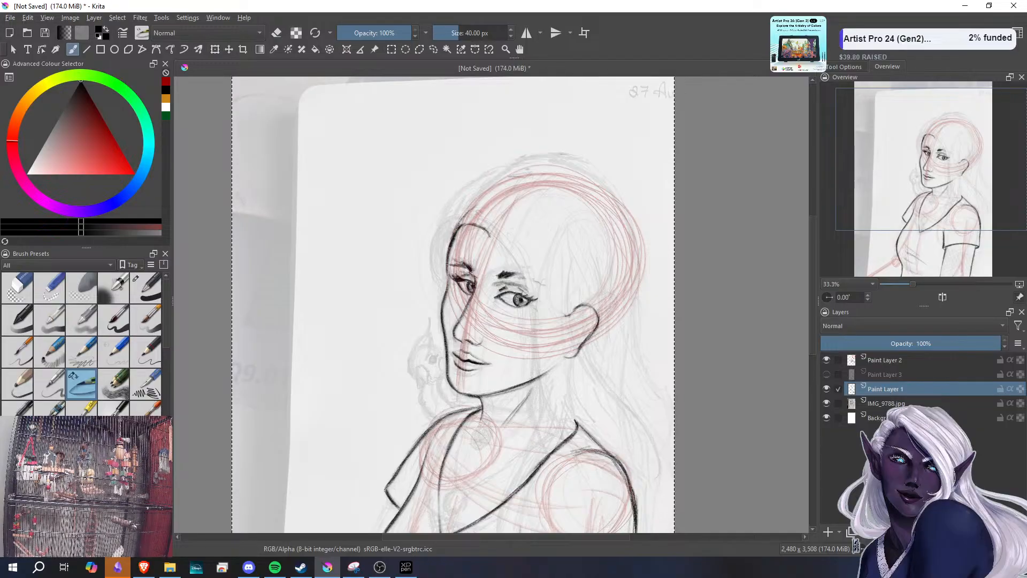
{"action": "mouse_move", "coordinate": [458, 224]}
{"action": "left_mouse_down"}
{"action": "mouse_move", "coordinate": [522, 179]}
{"action": "mouse_move", "coordinate": [609, 195]}
{"action": "mouse_move", "coordinate": [637, 268]}
{"action": "mouse_move", "coordinate": [624, 332]}
{"action": "left_mouse_up"}
{"action": "left_click_drag", "start_coordinate": [635, 288], "coordinate": [595, 353]}
{"action": "mouse_move", "coordinate": [622, 323]}
{"action": "left_mouse_down"}
{"action": "mouse_move", "coordinate": [579, 363]}
{"action": "mouse_move", "coordinate": [575, 387]}
{"action": "mouse_move", "coordinate": [572, 372]}
{"action": "left_mouse_up"}
{"action": "mouse_move", "coordinate": [569, 365]}
{"action": "left_mouse_down"}
{"action": "mouse_move", "coordinate": [588, 392]}
{"action": "mouse_move", "coordinate": [576, 397]}
{"action": "mouse_move", "coordinate": [579, 425]}
{"action": "left_mouse_up"}
{"action": "left_click_drag", "start_coordinate": [576, 385], "coordinate": [577, 421]}
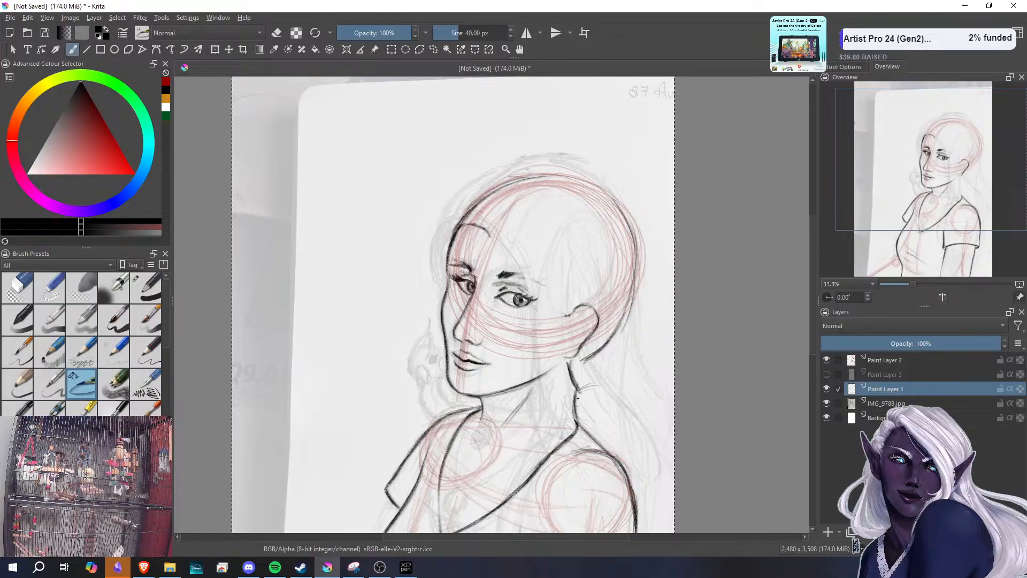
- Draw the hair tie at the nape and a fuller outer contour of gathered hair behind the head
{"action": "mouse_move", "coordinate": [601, 380]}
{"action": "left_mouse_down"}
{"action": "mouse_move", "coordinate": [609, 390]}
{"action": "mouse_move", "coordinate": [600, 386]}
{"action": "left_mouse_up"}
{"action": "left_click_drag", "start_coordinate": [580, 391], "coordinate": [609, 370]}
{"action": "mouse_move", "coordinate": [598, 385]}
{"action": "left_mouse_down"}
{"action": "mouse_move", "coordinate": [615, 357]}
{"action": "mouse_move", "coordinate": [596, 388]}
{"action": "mouse_move", "coordinate": [629, 329]}
{"action": "left_mouse_up"}
{"action": "left_click_drag", "start_coordinate": [602, 376], "coordinate": [632, 322]}
{"action": "left_click_drag", "start_coordinate": [615, 359], "coordinate": [642, 304]}
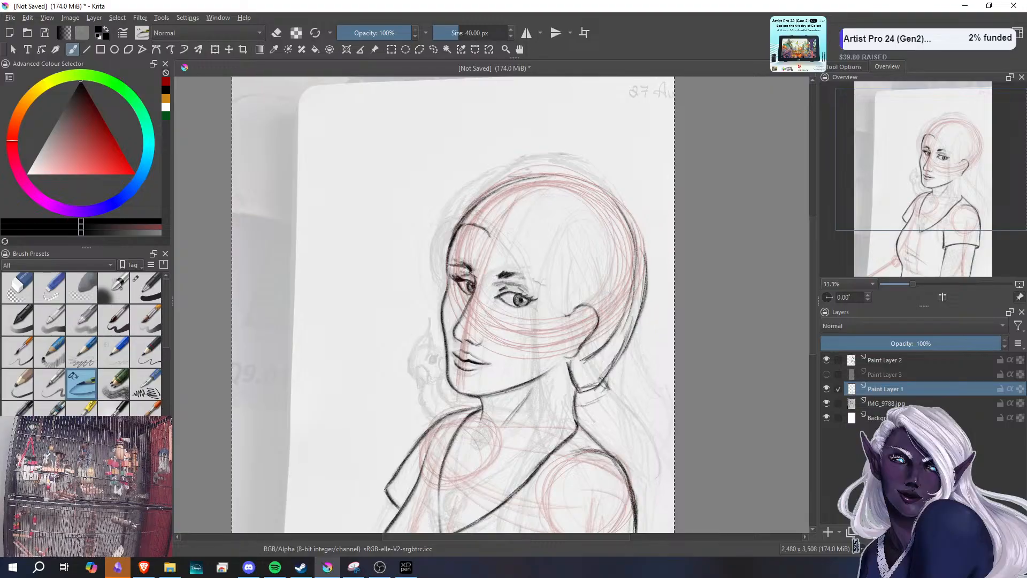
- Outline a loose hair lock falling from the parting past the near eye and jaw to the neckline
{"action": "left_click_drag", "start_coordinate": [495, 236], "coordinate": [546, 323]}
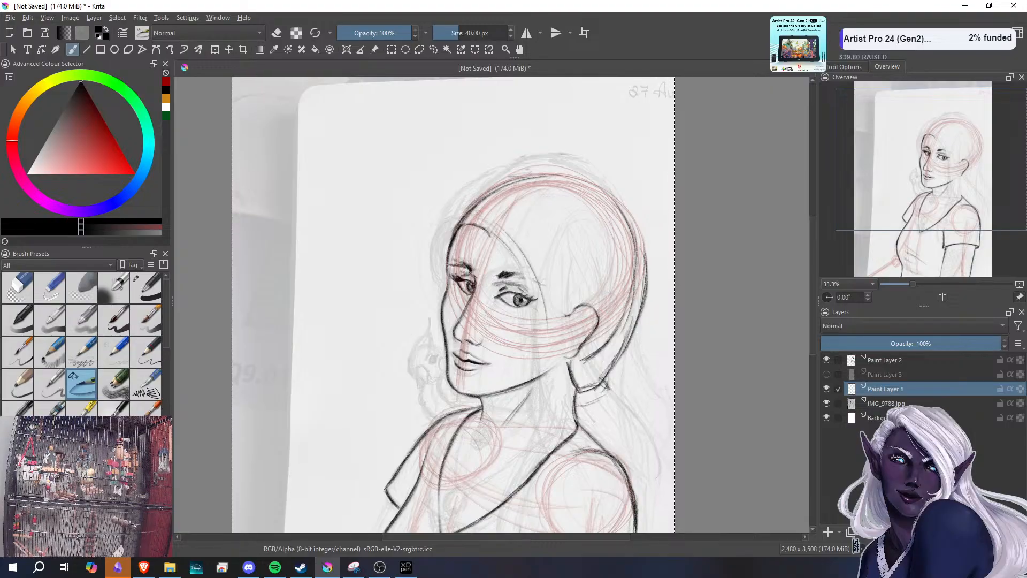
{"action": "left_click_drag", "start_coordinate": [514, 251], "coordinate": [541, 377]}
{"action": "left_click_drag", "start_coordinate": [547, 307], "coordinate": [530, 429]}
{"action": "left_click_drag", "start_coordinate": [536, 361], "coordinate": [533, 444]}
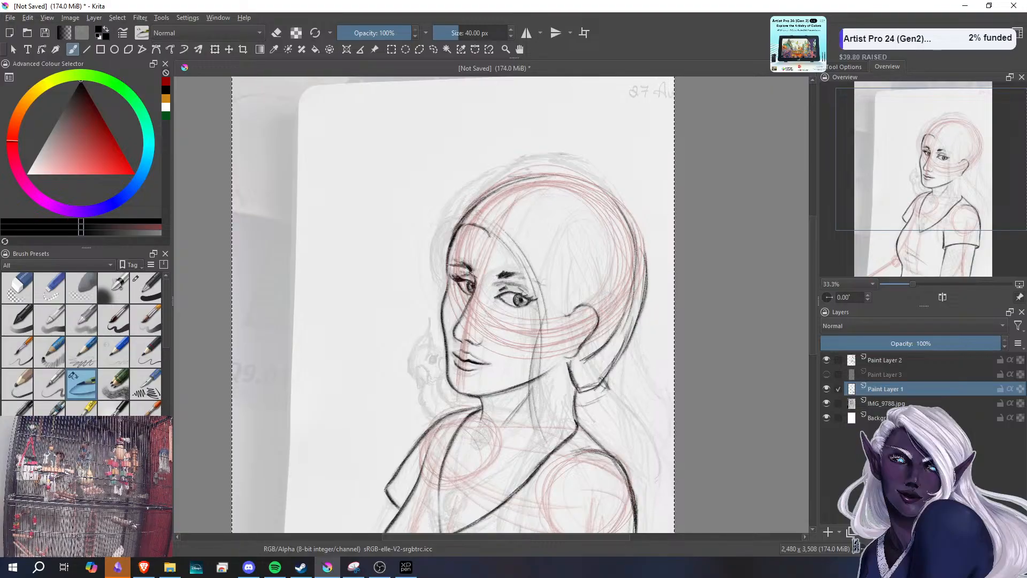
{"action": "mouse_move", "coordinate": [491, 234]}
{"action": "left_mouse_down"}
{"action": "mouse_move", "coordinate": [521, 257]}
{"action": "mouse_move", "coordinate": [533, 468]}
{"action": "mouse_move", "coordinate": [535, 350]}
{"action": "left_mouse_up"}
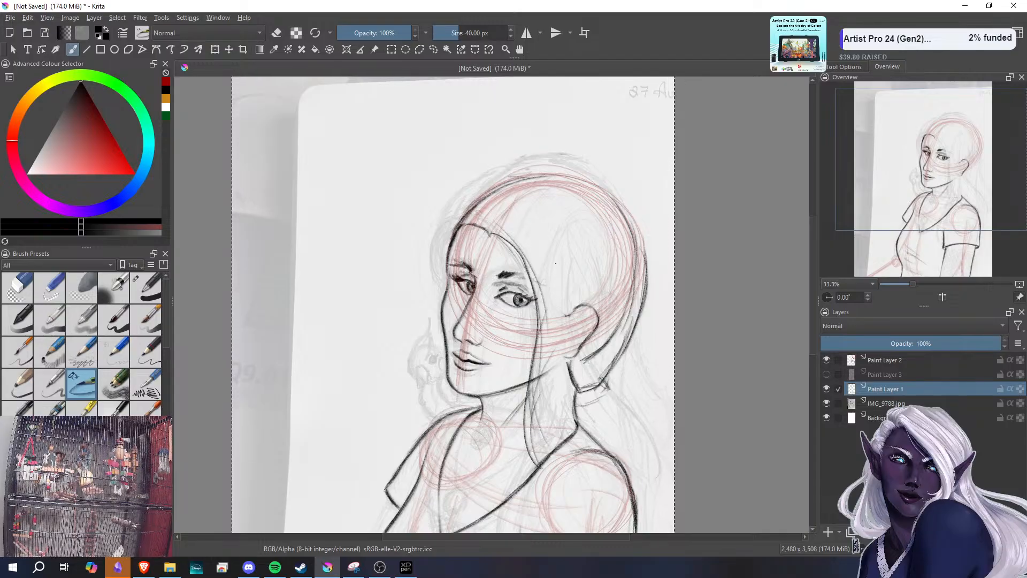
- Darken and thicken both edges of the loose hair lock from the parting down past the jaw
{"action": "mouse_move", "coordinate": [505, 234]}
{"action": "left_mouse_down"}
{"action": "mouse_move", "coordinate": [537, 291]}
{"action": "mouse_move", "coordinate": [543, 337]}
{"action": "mouse_move", "coordinate": [528, 439]}
{"action": "mouse_move", "coordinate": [545, 474]}
{"action": "mouse_move", "coordinate": [533, 410]}
{"action": "left_mouse_up"}
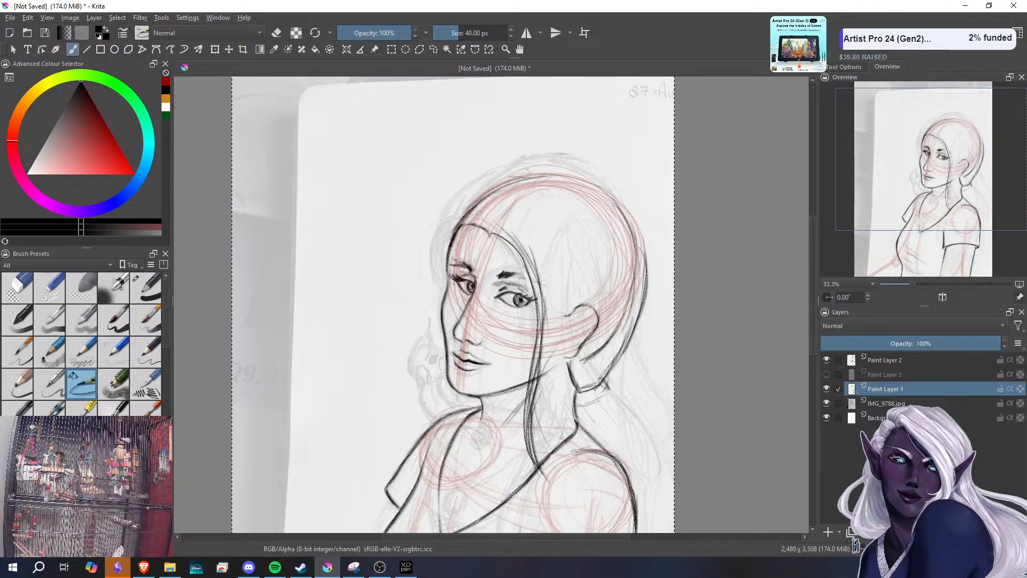
{"action": "mouse_move", "coordinate": [499, 229]}
{"action": "left_mouse_down"}
{"action": "mouse_move", "coordinate": [527, 253]}
{"action": "mouse_move", "coordinate": [546, 314]}
{"action": "left_mouse_up"}
{"action": "left_click_drag", "start_coordinate": [540, 270], "coordinate": [541, 345]}
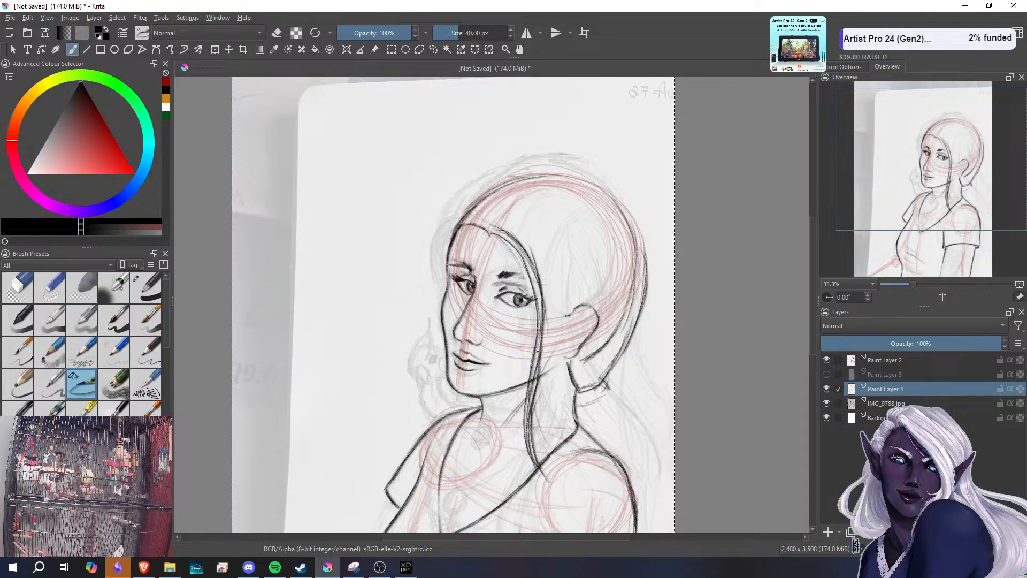
{"action": "left_click_drag", "start_coordinate": [544, 301], "coordinate": [535, 389]}
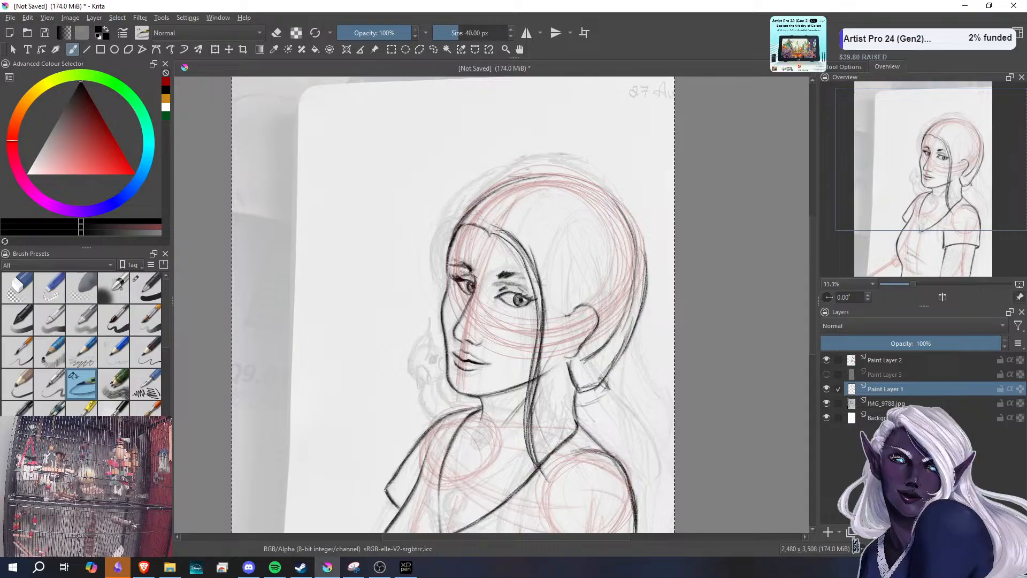
{"action": "left_click_drag", "start_coordinate": [539, 351], "coordinate": [528, 410]}
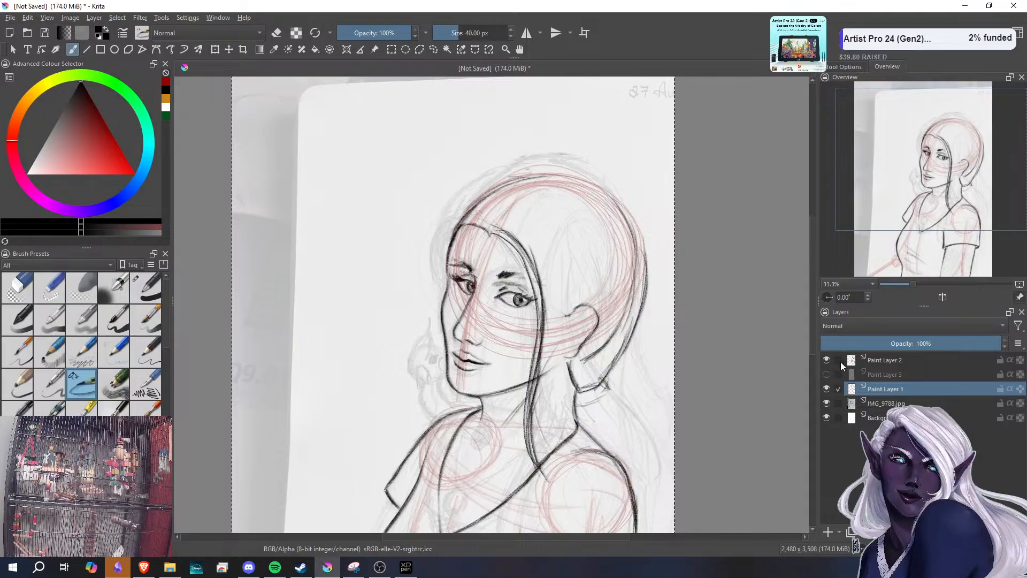
- Hide Paint Layer 2 and the reference photo layer, and draw the hairline behind the loose lock down to the ear
{"action": "left_click", "coordinate": [826, 360]}
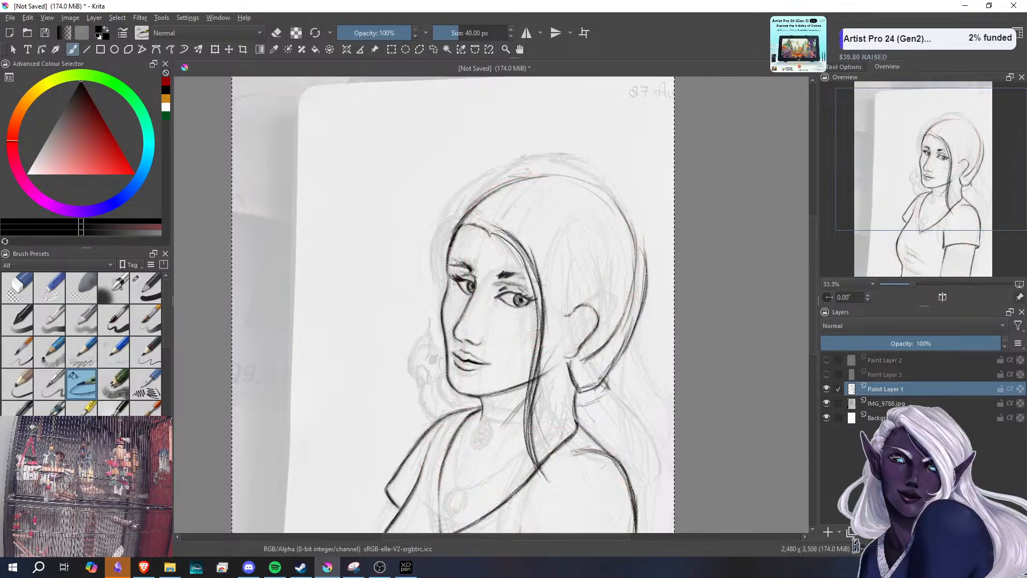
{"action": "left_click", "coordinate": [827, 403]}
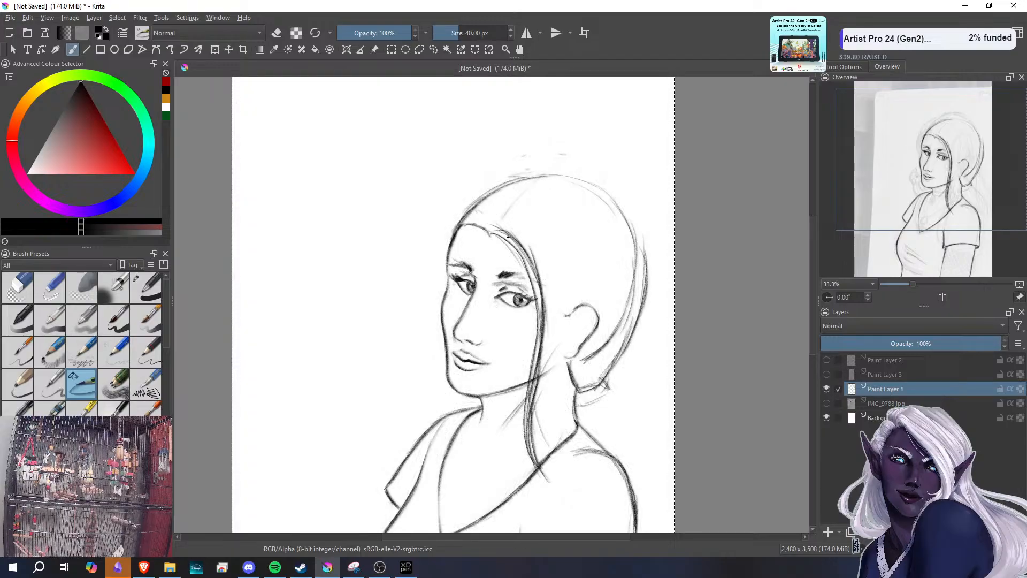
{"action": "left_click_drag", "start_coordinate": [501, 231], "coordinate": [564, 315]}
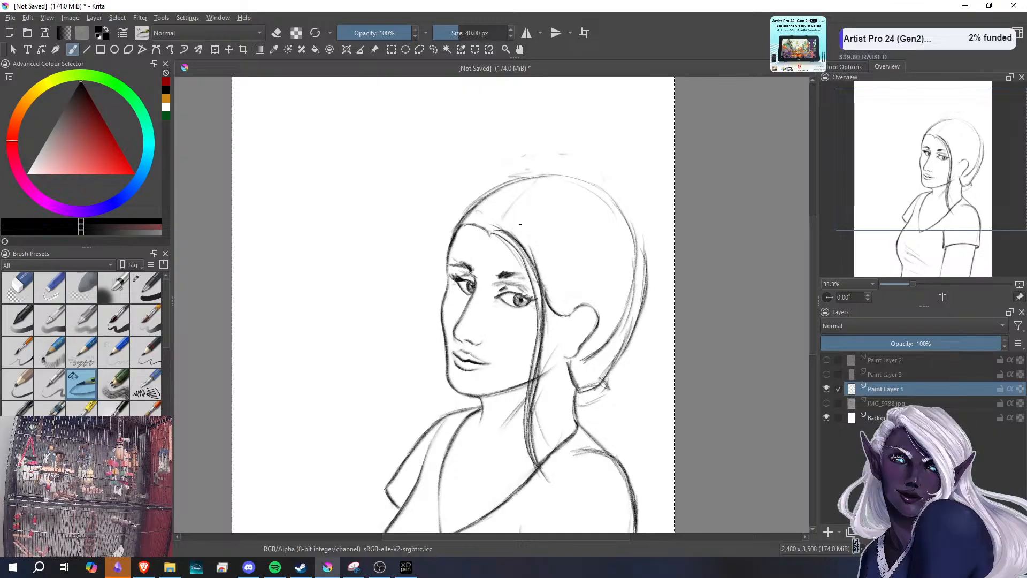
- Outline the tied-back hair with a parting line, a fuller outer contour over the crown and a wavy edge from parting to ear
{"action": "left_click_drag", "start_coordinate": [502, 223], "coordinate": [558, 185]}
{"action": "mouse_move", "coordinate": [517, 206]}
{"action": "left_mouse_down"}
{"action": "mouse_move", "coordinate": [552, 186]}
{"action": "mouse_move", "coordinate": [603, 181]}
{"action": "mouse_move", "coordinate": [639, 229]}
{"action": "left_mouse_up"}
{"action": "left_click_drag", "start_coordinate": [618, 195], "coordinate": [642, 249]}
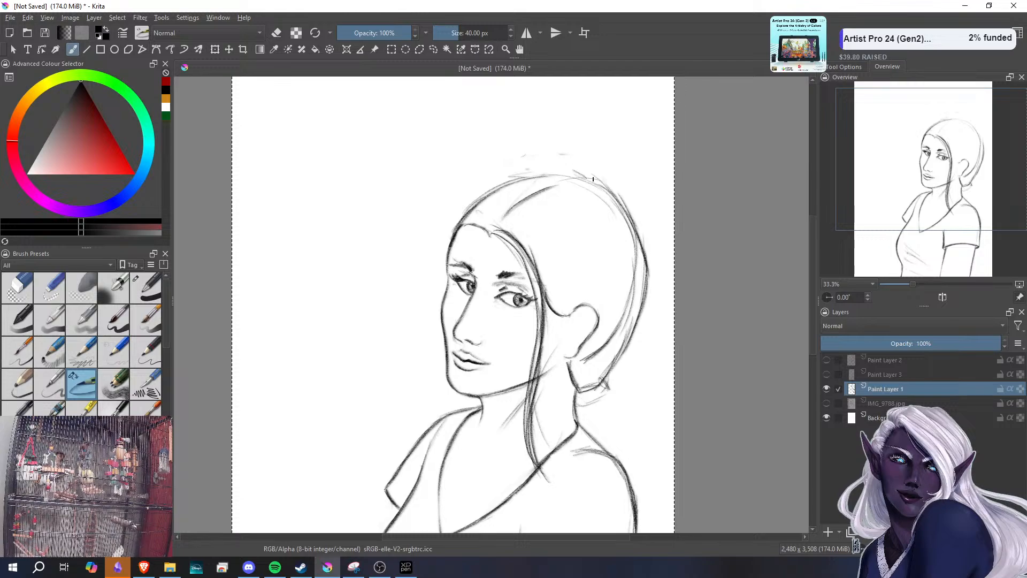
{"action": "mouse_move", "coordinate": [593, 179]}
{"action": "left_mouse_down"}
{"action": "mouse_move", "coordinate": [546, 166]}
{"action": "mouse_move", "coordinate": [490, 184]}
{"action": "mouse_move", "coordinate": [455, 218]}
{"action": "mouse_move", "coordinate": [448, 253]}
{"action": "mouse_move", "coordinate": [460, 208]}
{"action": "mouse_move", "coordinate": [452, 235]}
{"action": "mouse_move", "coordinate": [475, 201]}
{"action": "left_mouse_up"}
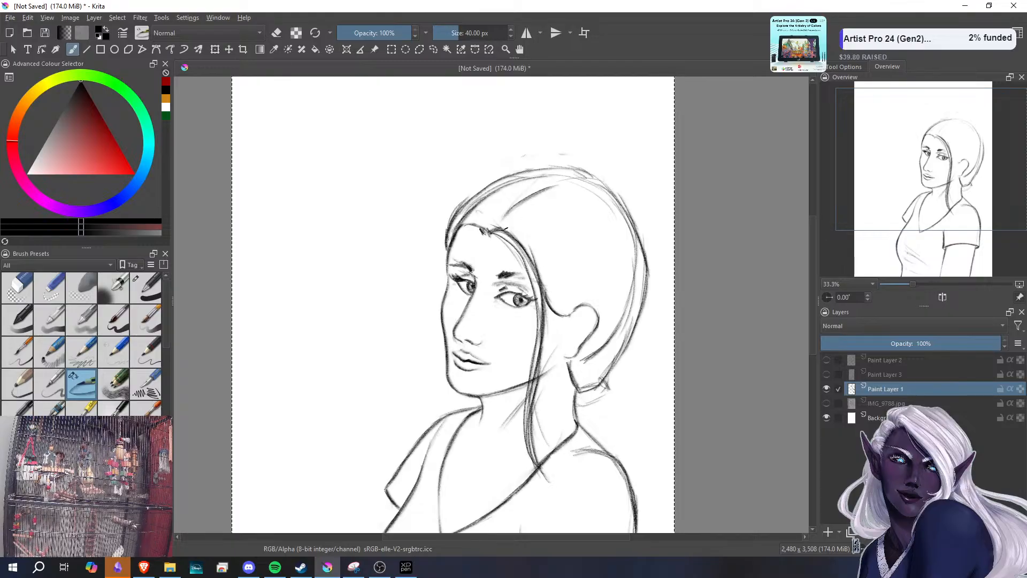
{"action": "mouse_move", "coordinate": [506, 229]}
{"action": "left_mouse_down"}
{"action": "mouse_move", "coordinate": [551, 249]}
{"action": "mouse_move", "coordinate": [557, 302]}
{"action": "mouse_move", "coordinate": [572, 318]}
{"action": "left_mouse_up"}
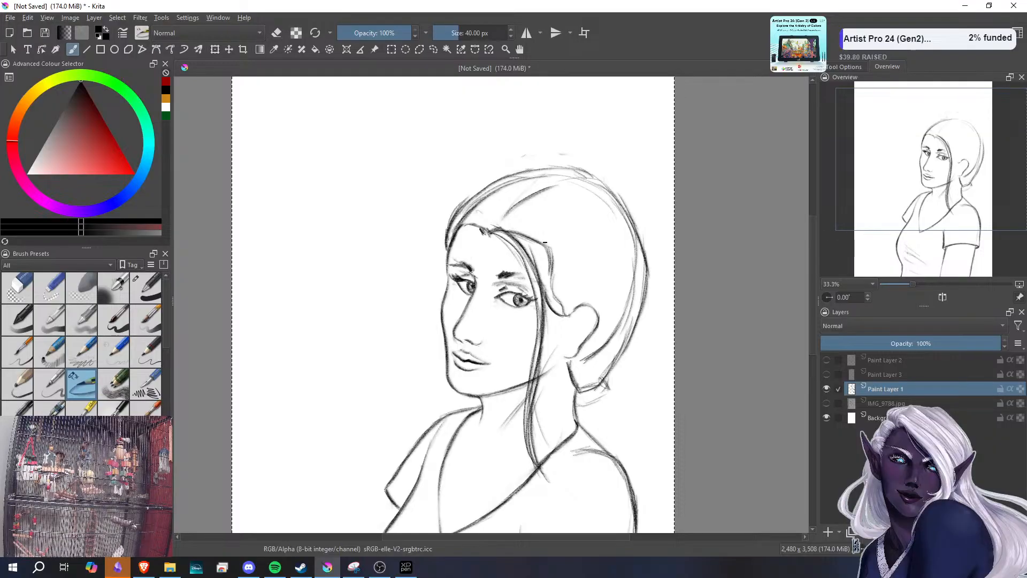
- Fill the hair edge between the parting and the ear with dark, curved strands
{"action": "mouse_move", "coordinate": [545, 243]}
{"action": "left_mouse_down"}
{"action": "mouse_move", "coordinate": [553, 273]}
{"action": "mouse_move", "coordinate": [550, 262]}
{"action": "left_mouse_up"}
{"action": "left_click_drag", "start_coordinate": [537, 243], "coordinate": [546, 254]}
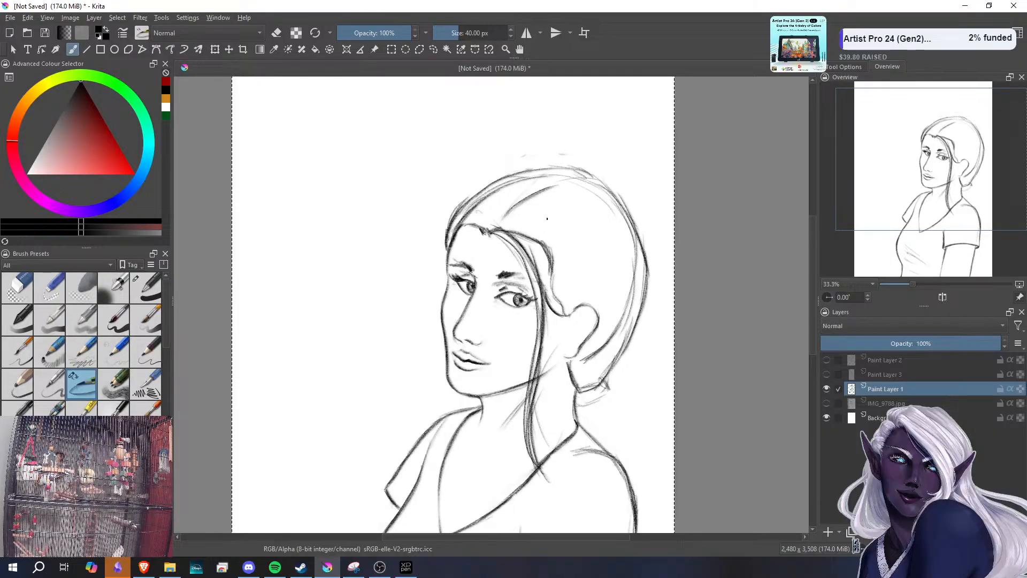
{"action": "left_click_drag", "start_coordinate": [509, 232], "coordinate": [540, 276]}
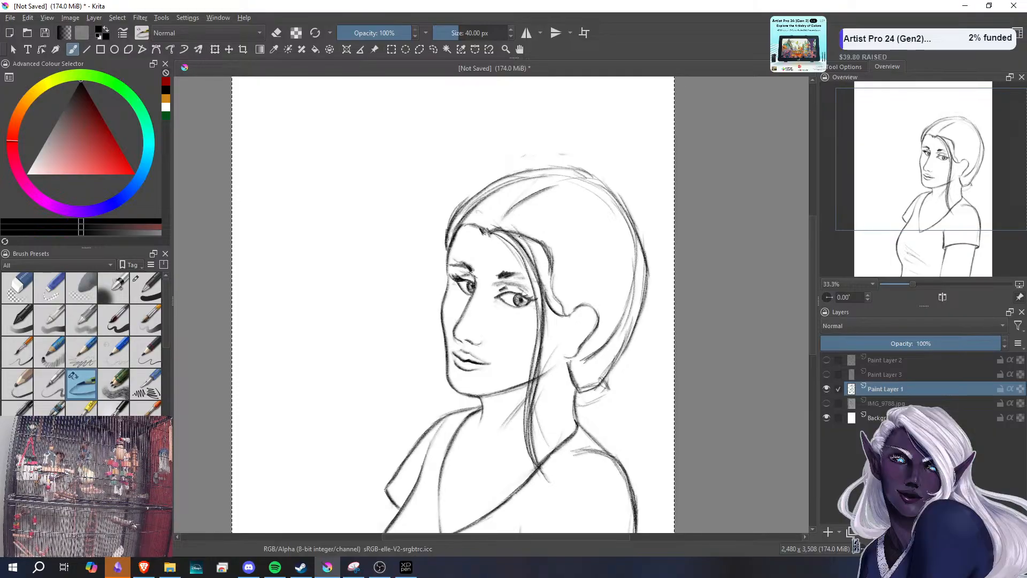
{"action": "left_click_drag", "start_coordinate": [516, 225], "coordinate": [554, 298]}
{"action": "mouse_move", "coordinate": [537, 257]}
{"action": "left_mouse_down"}
{"action": "mouse_move", "coordinate": [568, 313]}
{"action": "mouse_move", "coordinate": [538, 246]}
{"action": "mouse_move", "coordinate": [546, 260]}
{"action": "left_mouse_up"}
{"action": "mouse_move", "coordinate": [500, 223]}
{"action": "left_mouse_down"}
{"action": "mouse_move", "coordinate": [551, 262]}
{"action": "mouse_move", "coordinate": [566, 295]}
{"action": "left_mouse_up"}
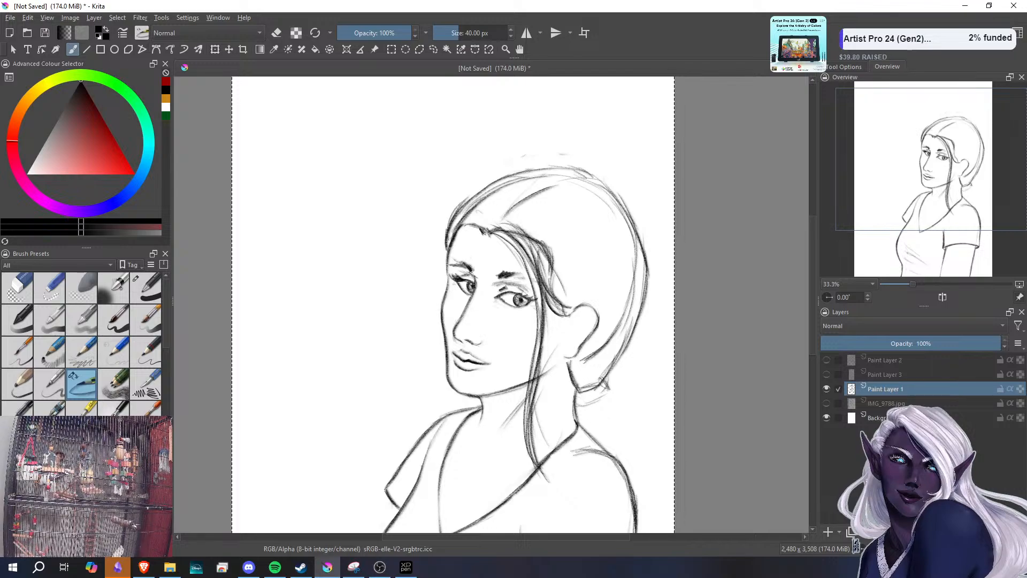
{"action": "left_click_drag", "start_coordinate": [537, 245], "coordinate": [569, 303]}
{"action": "mouse_move", "coordinate": [544, 263]}
{"action": "left_mouse_down"}
{"action": "mouse_move", "coordinate": [573, 313]}
{"action": "mouse_move", "coordinate": [516, 230]}
{"action": "left_mouse_up"}
{"action": "left_click_drag", "start_coordinate": [532, 253], "coordinate": [491, 213]}
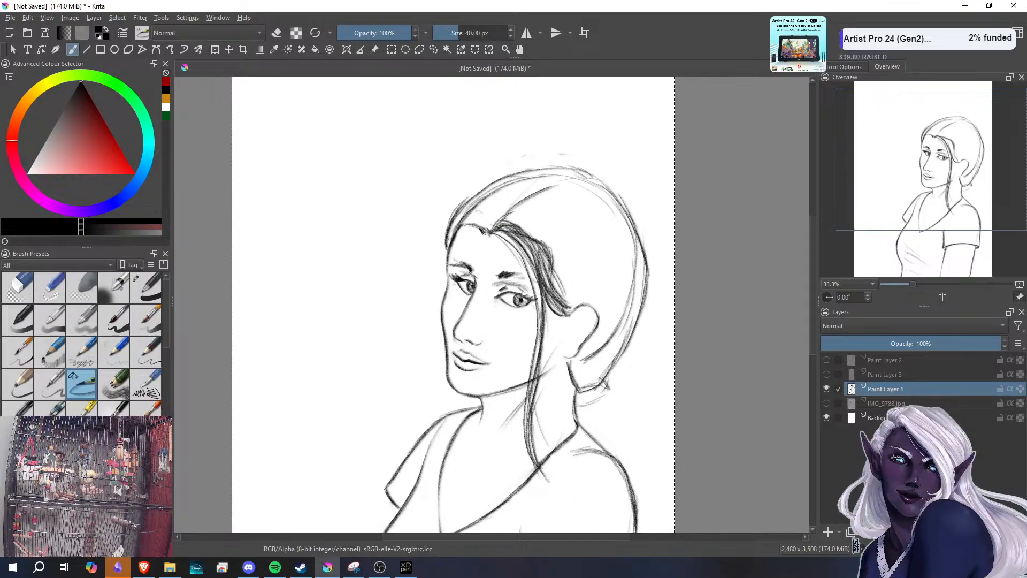
- Redraw the parting line from the crown to the forehead and add strands at the far-side hairline
{"action": "left_click_drag", "start_coordinate": [592, 180], "coordinate": [543, 190]}
{"action": "left_click_drag", "start_coordinate": [591, 180], "coordinate": [520, 202]}
{"action": "left_click_drag", "start_coordinate": [576, 180], "coordinate": [458, 223]}
{"action": "left_click_drag", "start_coordinate": [448, 246], "coordinate": [471, 210]}
{"action": "mouse_move", "coordinate": [486, 208]}
{"action": "left_mouse_down"}
{"action": "mouse_move", "coordinate": [460, 215]}
{"action": "mouse_move", "coordinate": [476, 210]}
{"action": "left_mouse_up"}
{"action": "left_click_drag", "start_coordinate": [493, 207], "coordinate": [464, 210]}
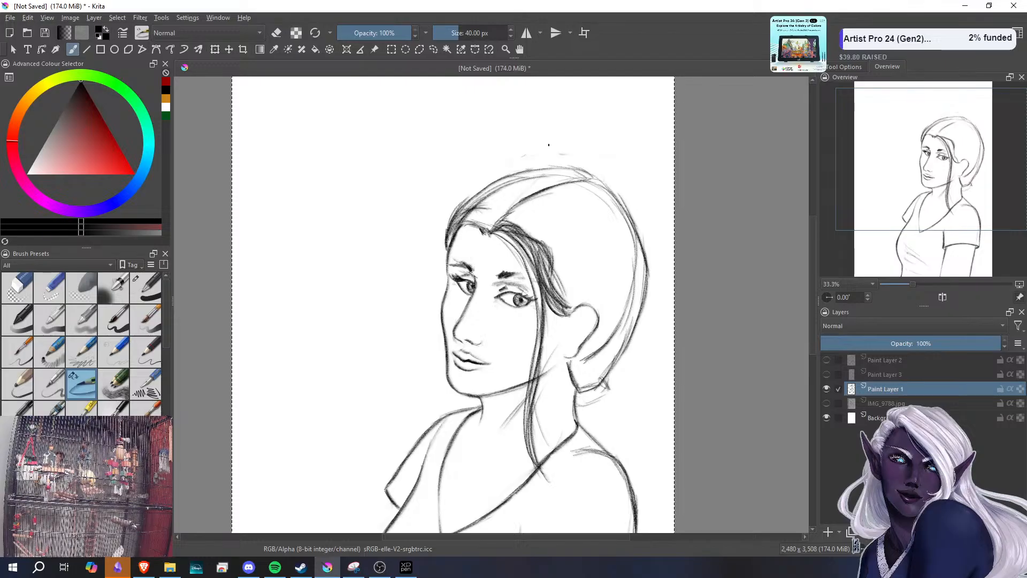
- Erase the parting line, the doubled crown contour and the inner line along the back of the head
{"action": "left_click", "coordinate": [85, 290]}
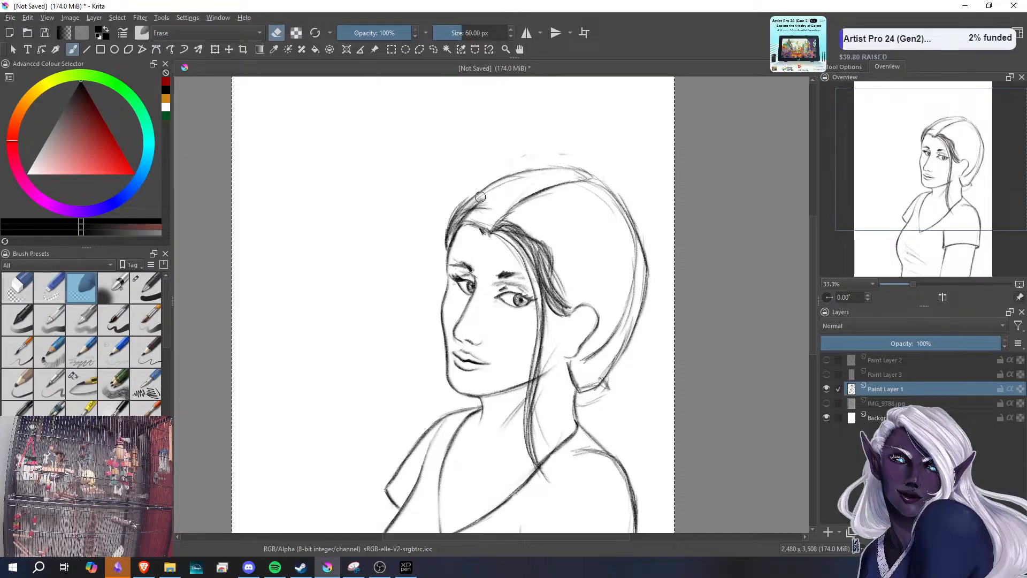
{"action": "mouse_move", "coordinate": [489, 196]}
{"action": "left_mouse_down"}
{"action": "mouse_move", "coordinate": [452, 236]}
{"action": "mouse_move", "coordinate": [485, 205]}
{"action": "mouse_move", "coordinate": [475, 206]}
{"action": "mouse_move", "coordinate": [518, 210]}
{"action": "mouse_move", "coordinate": [581, 187]}
{"action": "mouse_move", "coordinate": [543, 196]}
{"action": "mouse_move", "coordinate": [551, 186]}
{"action": "mouse_move", "coordinate": [498, 209]}
{"action": "left_mouse_up"}
{"action": "mouse_move", "coordinate": [522, 155]}
{"action": "left_mouse_down"}
{"action": "mouse_move", "coordinate": [598, 162]}
{"action": "mouse_move", "coordinate": [585, 175]}
{"action": "mouse_move", "coordinate": [536, 171]}
{"action": "mouse_move", "coordinate": [496, 187]}
{"action": "mouse_move", "coordinate": [544, 168]}
{"action": "mouse_move", "coordinate": [481, 204]}
{"action": "left_mouse_up"}
{"action": "mouse_move", "coordinate": [624, 183]}
{"action": "left_mouse_down"}
{"action": "mouse_move", "coordinate": [580, 171]}
{"action": "mouse_move", "coordinate": [634, 209]}
{"action": "mouse_move", "coordinate": [579, 186]}
{"action": "mouse_move", "coordinate": [629, 225]}
{"action": "mouse_move", "coordinate": [610, 197]}
{"action": "mouse_move", "coordinate": [593, 200]}
{"action": "mouse_move", "coordinate": [632, 255]}
{"action": "mouse_move", "coordinate": [623, 323]}
{"action": "mouse_move", "coordinate": [627, 310]}
{"action": "mouse_move", "coordinate": [595, 363]}
{"action": "mouse_move", "coordinate": [602, 346]}
{"action": "mouse_move", "coordinate": [584, 361]}
{"action": "mouse_move", "coordinate": [624, 321]}
{"action": "mouse_move", "coordinate": [605, 367]}
{"action": "mouse_move", "coordinate": [628, 329]}
{"action": "mouse_move", "coordinate": [591, 373]}
{"action": "mouse_move", "coordinate": [641, 281]}
{"action": "left_mouse_up"}
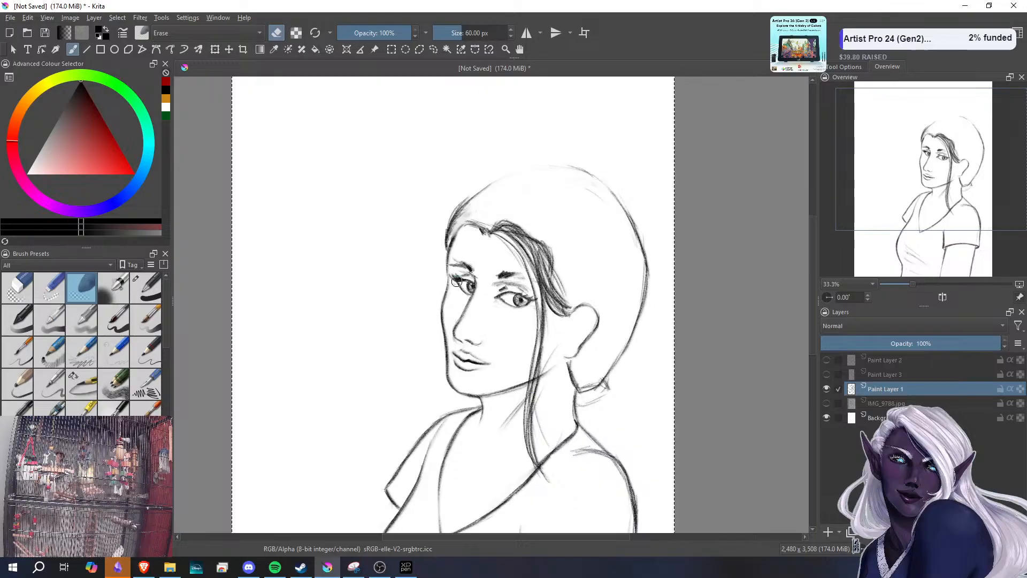
- Fill the loose front lock with dark pencil strokes from beside the near eye down to the neckline
{"action": "left_click", "coordinate": [87, 383]}
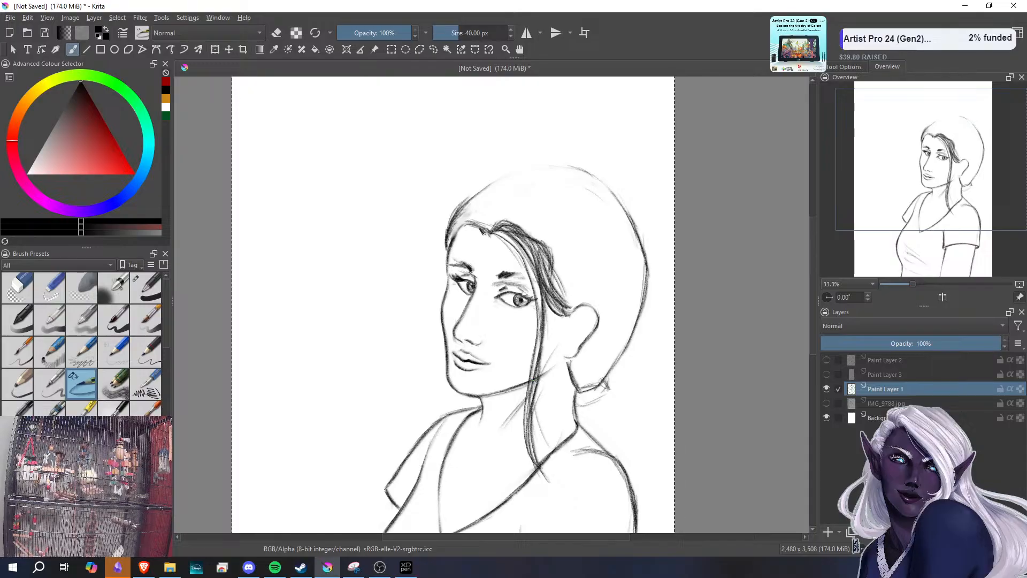
{"action": "left_click_drag", "start_coordinate": [532, 379], "coordinate": [534, 463]}
{"action": "mouse_move", "coordinate": [533, 382]}
{"action": "left_mouse_down"}
{"action": "mouse_move", "coordinate": [527, 437]}
{"action": "mouse_move", "coordinate": [538, 464]}
{"action": "mouse_move", "coordinate": [528, 424]}
{"action": "left_mouse_up"}
{"action": "left_click_drag", "start_coordinate": [536, 355], "coordinate": [528, 410]}
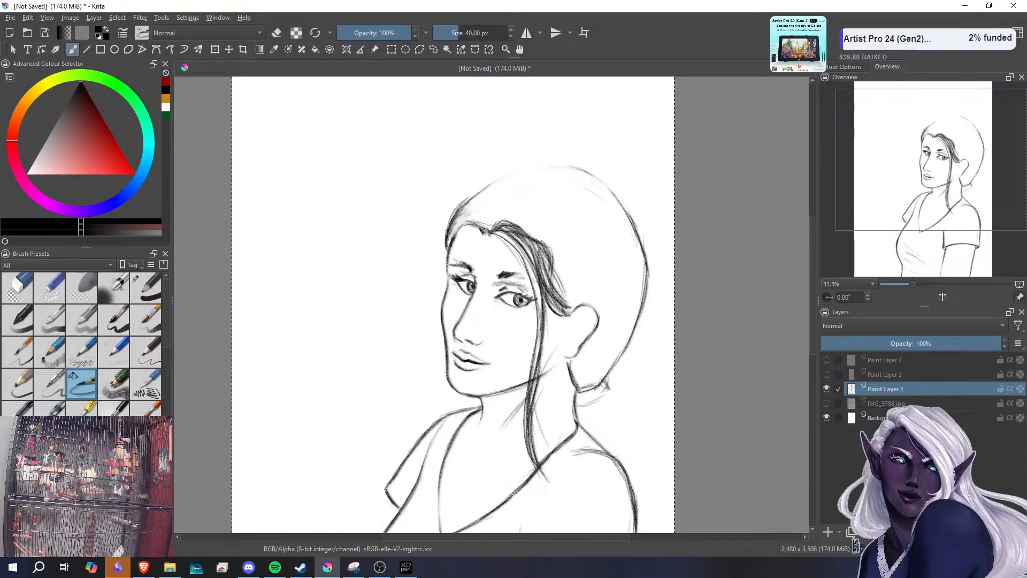
{"action": "mouse_move", "coordinate": [540, 331]}
{"action": "left_mouse_down"}
{"action": "mouse_move", "coordinate": [530, 391]}
{"action": "mouse_move", "coordinate": [532, 372]}
{"action": "left_mouse_up"}
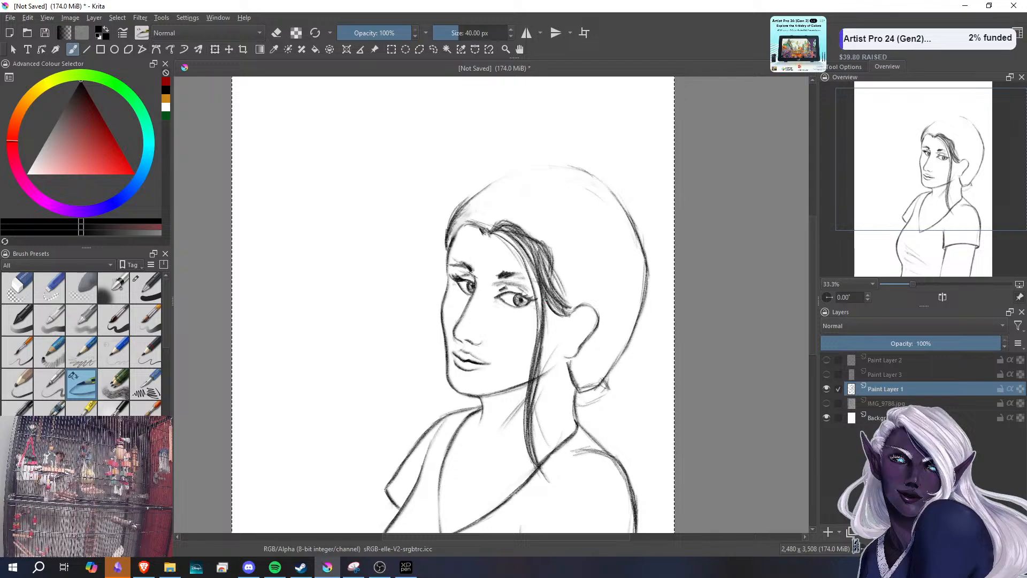
{"action": "left_click_drag", "start_coordinate": [541, 283], "coordinate": [537, 348]}
{"action": "left_click_drag", "start_coordinate": [541, 313], "coordinate": [531, 406]}
{"action": "mouse_move", "coordinate": [538, 369]}
{"action": "left_mouse_down"}
{"action": "mouse_move", "coordinate": [526, 448]}
{"action": "mouse_move", "coordinate": [536, 466]}
{"action": "left_mouse_up"}
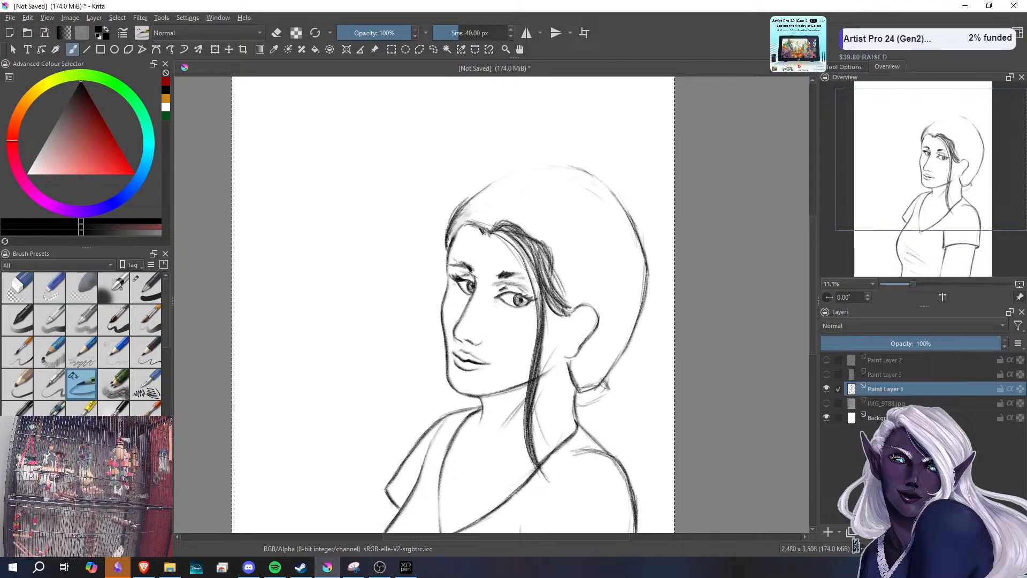
- Darken the upper part of the loose lock from the parting down past the near cheek
{"action": "left_click_drag", "start_coordinate": [545, 331], "coordinate": [540, 360]}
{"action": "mouse_move", "coordinate": [548, 291]}
{"action": "left_mouse_down"}
{"action": "mouse_move", "coordinate": [541, 351]}
{"action": "mouse_move", "coordinate": [544, 335]}
{"action": "left_mouse_up"}
{"action": "left_click_drag", "start_coordinate": [525, 245], "coordinate": [538, 306]}
{"action": "mouse_move", "coordinate": [528, 255]}
{"action": "left_mouse_down"}
{"action": "mouse_move", "coordinate": [542, 312]}
{"action": "mouse_move", "coordinate": [533, 281]}
{"action": "left_mouse_up"}
{"action": "left_click_drag", "start_coordinate": [508, 239], "coordinate": [537, 274]}
- Shade the tied-back hair behind the ear with strands converging on the nape
{"action": "left_click_drag", "start_coordinate": [576, 360], "coordinate": [576, 383]}
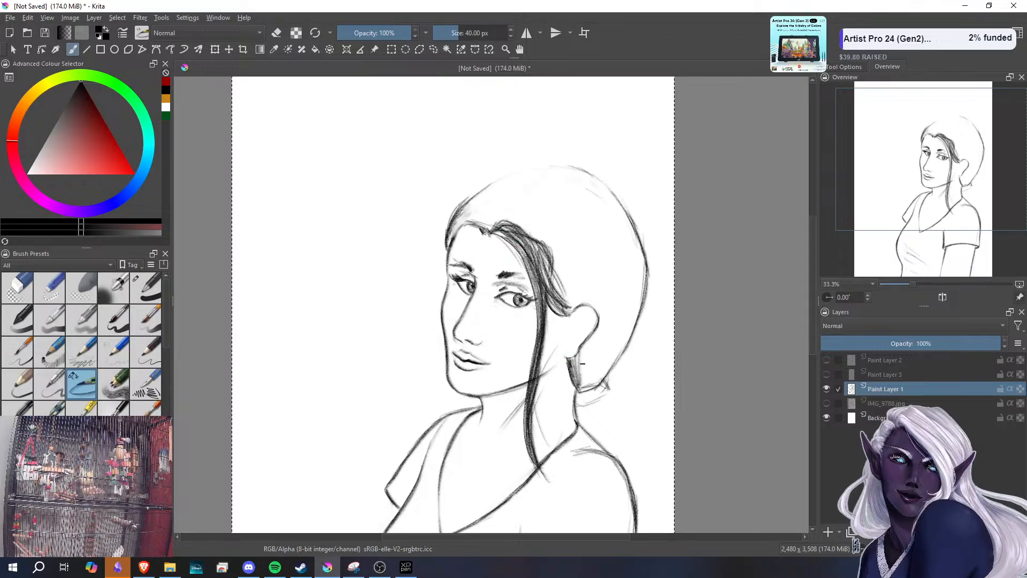
{"action": "left_click_drag", "start_coordinate": [587, 341], "coordinate": [588, 383]}
{"action": "mouse_move", "coordinate": [626, 324]}
{"action": "left_mouse_down"}
{"action": "mouse_move", "coordinate": [595, 383]}
{"action": "mouse_move", "coordinate": [612, 370]}
{"action": "left_mouse_up"}
{"action": "mouse_move", "coordinate": [639, 301]}
{"action": "left_mouse_down"}
{"action": "mouse_move", "coordinate": [611, 366]}
{"action": "mouse_move", "coordinate": [617, 350]}
{"action": "left_mouse_up"}
{"action": "mouse_move", "coordinate": [624, 303]}
{"action": "left_mouse_down"}
{"action": "mouse_move", "coordinate": [606, 366]}
{"action": "mouse_move", "coordinate": [597, 360]}
{"action": "left_mouse_up"}
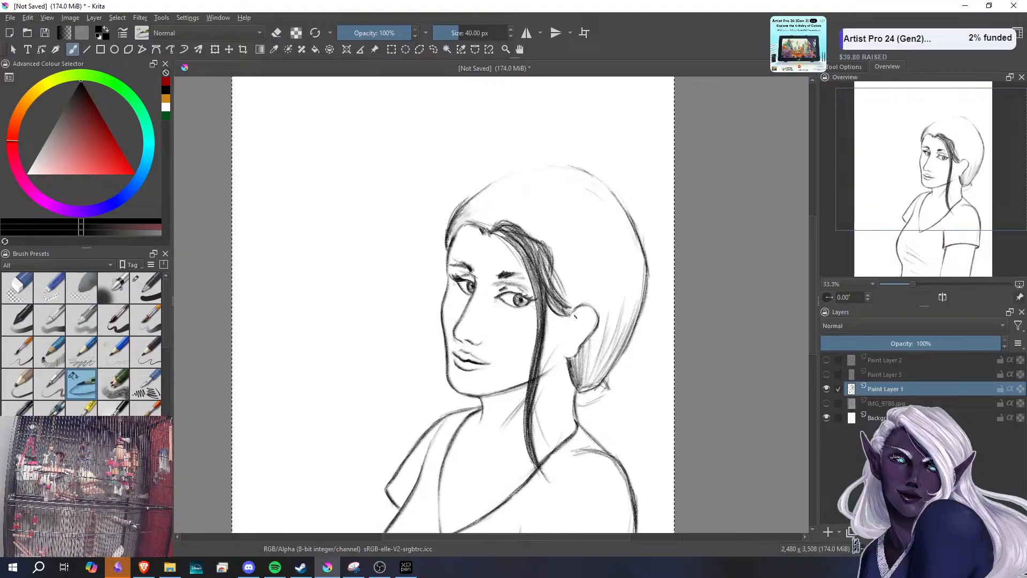
- Draw an ear cuff with chains hanging to a lobe stud, and sketch the inner ear folds
{"action": "mouse_move", "coordinate": [584, 312]}
{"action": "left_mouse_down"}
{"action": "mouse_move", "coordinate": [592, 316]}
{"action": "mouse_move", "coordinate": [583, 310]}
{"action": "left_mouse_up"}
{"action": "left_click_drag", "start_coordinate": [588, 325], "coordinate": [585, 330]}
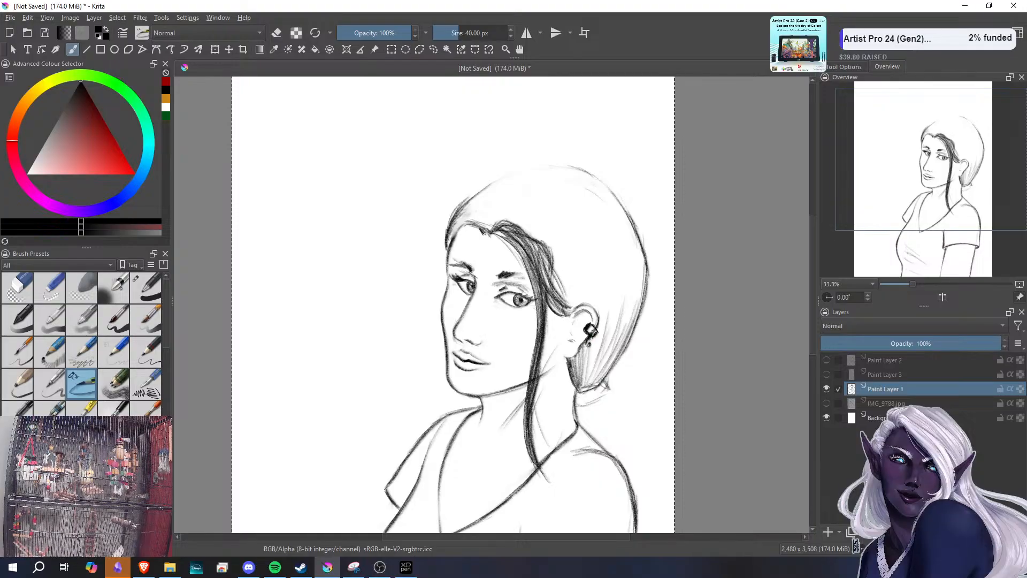
{"action": "left_click_drag", "start_coordinate": [591, 331], "coordinate": [597, 330]}
{"action": "left_click_drag", "start_coordinate": [600, 324], "coordinate": [597, 331]}
{"action": "mouse_move", "coordinate": [590, 348]}
{"action": "left_mouse_down"}
{"action": "mouse_move", "coordinate": [583, 380]}
{"action": "mouse_move", "coordinate": [574, 376]}
{"action": "mouse_move", "coordinate": [582, 377]}
{"action": "mouse_move", "coordinate": [571, 374]}
{"action": "mouse_move", "coordinate": [572, 346]}
{"action": "mouse_move", "coordinate": [576, 370]}
{"action": "mouse_move", "coordinate": [585, 362]}
{"action": "left_mouse_up"}
{"action": "key", "text": "ctrl+z"}
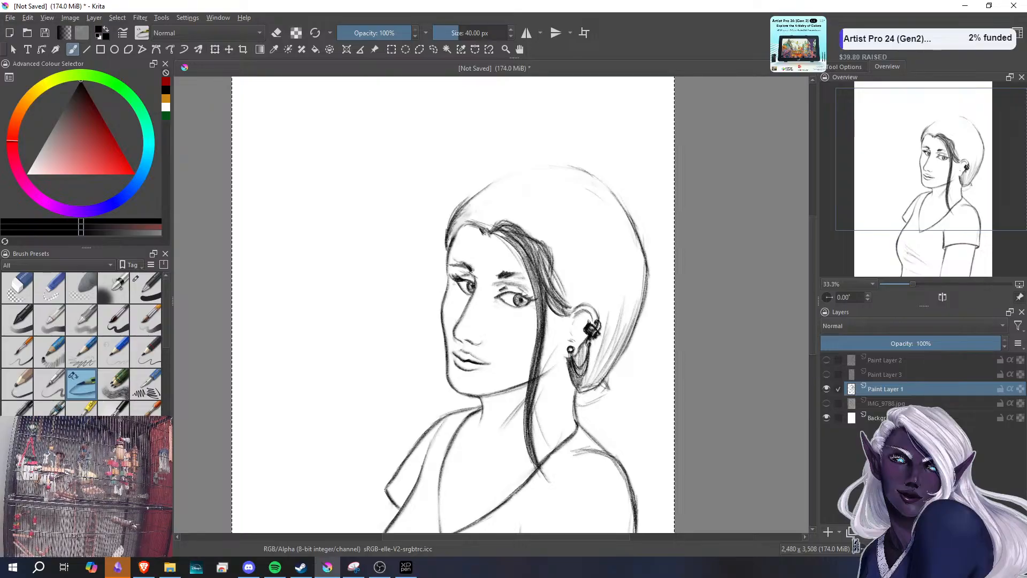
{"action": "mouse_move", "coordinate": [570, 359]}
{"action": "left_mouse_down"}
{"action": "mouse_move", "coordinate": [578, 387]}
{"action": "mouse_move", "coordinate": [587, 380]}
{"action": "mouse_move", "coordinate": [580, 386]}
{"action": "left_mouse_up"}
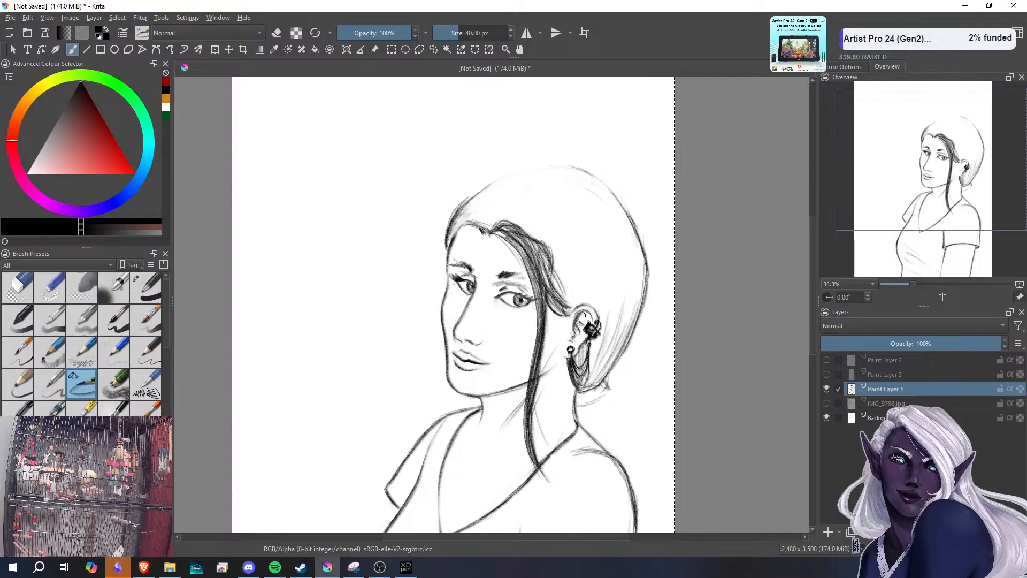
{"action": "left_click_drag", "start_coordinate": [579, 322], "coordinate": [588, 319]}
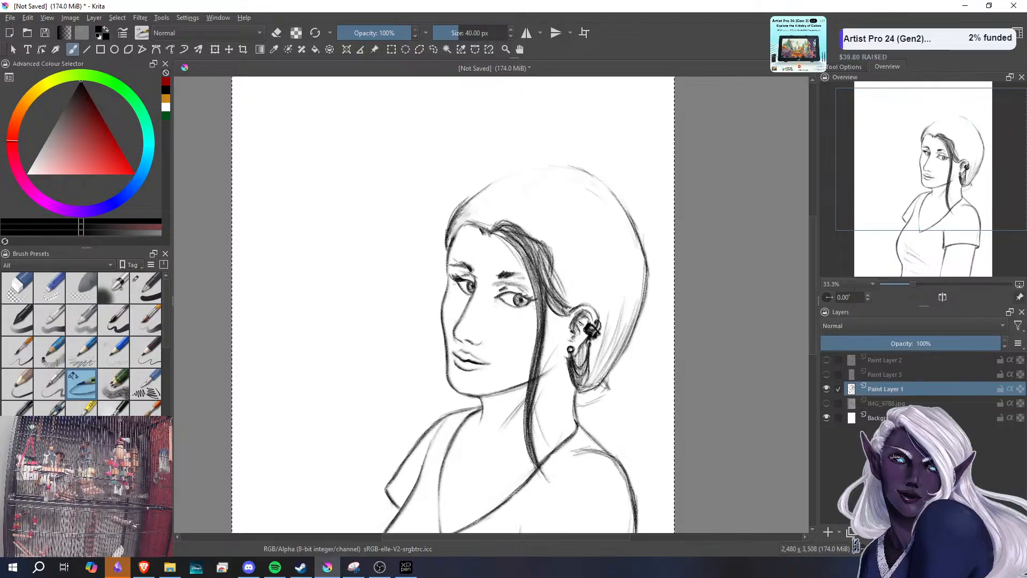
- Draw hair strands at the far-side hairline and curved strands sweeping back along the parting
{"action": "mouse_move", "coordinate": [463, 222]}
{"action": "left_mouse_down"}
{"action": "mouse_move", "coordinate": [451, 240]}
{"action": "mouse_move", "coordinate": [451, 230]}
{"action": "left_mouse_up"}
{"action": "mouse_move", "coordinate": [484, 195]}
{"action": "left_mouse_down"}
{"action": "mouse_move", "coordinate": [467, 209]}
{"action": "mouse_move", "coordinate": [481, 191]}
{"action": "left_mouse_up"}
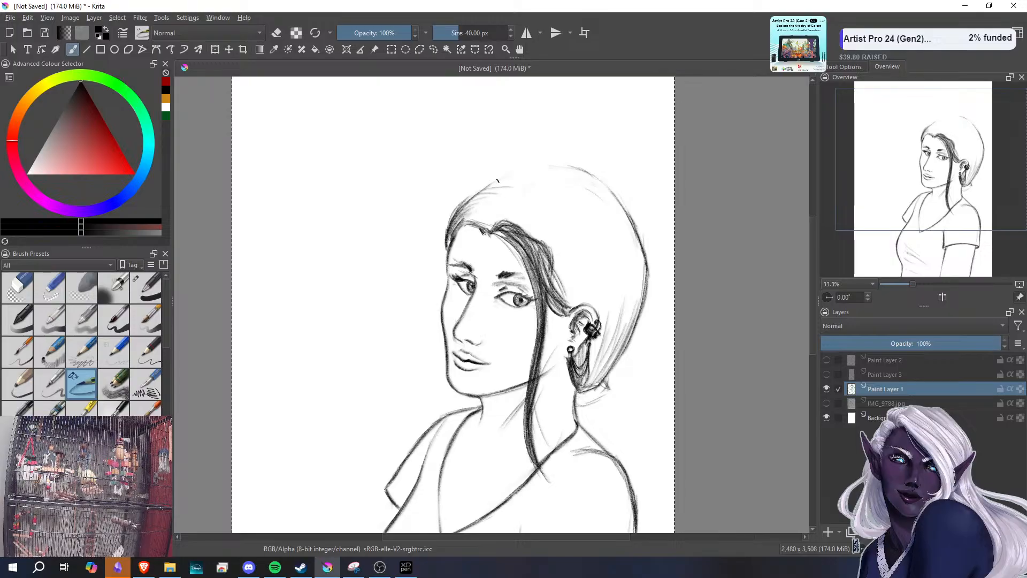
{"action": "mouse_move", "coordinate": [563, 165]}
{"action": "left_mouse_down"}
{"action": "mouse_move", "coordinate": [521, 164]}
{"action": "mouse_move", "coordinate": [580, 172]}
{"action": "mouse_move", "coordinate": [554, 172]}
{"action": "mouse_move", "coordinate": [580, 175]}
{"action": "mouse_move", "coordinate": [542, 181]}
{"action": "mouse_move", "coordinate": [550, 187]}
{"action": "mouse_move", "coordinate": [512, 208]}
{"action": "mouse_move", "coordinate": [515, 197]}
{"action": "mouse_move", "coordinate": [525, 199]}
{"action": "mouse_move", "coordinate": [503, 214]}
{"action": "mouse_move", "coordinate": [511, 229]}
{"action": "left_mouse_up"}
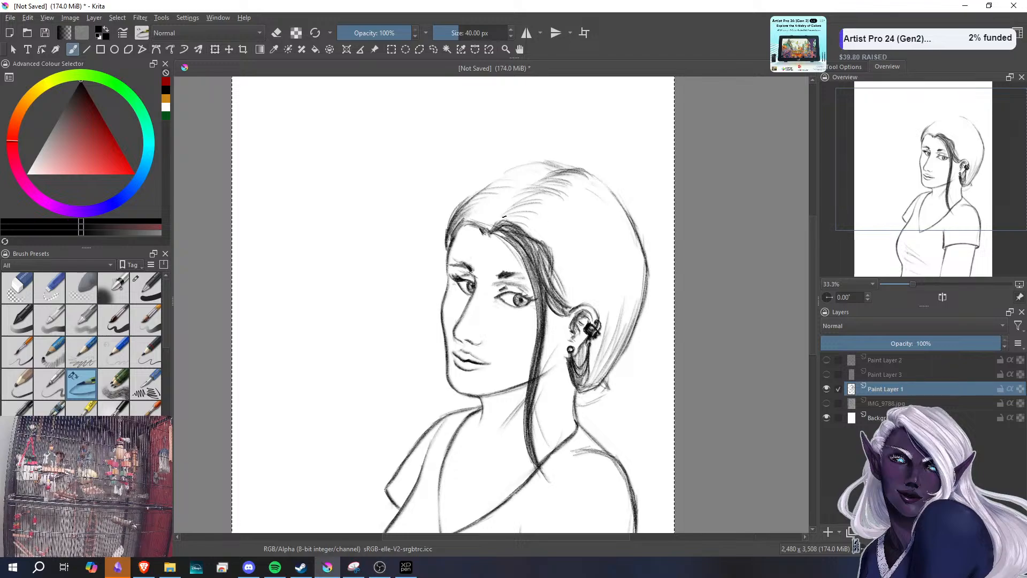
{"action": "mouse_move", "coordinate": [504, 216]}
{"action": "left_mouse_down"}
{"action": "mouse_move", "coordinate": [539, 233]}
{"action": "mouse_move", "coordinate": [514, 213]}
{"action": "mouse_move", "coordinate": [508, 220]}
{"action": "mouse_move", "coordinate": [551, 219]}
{"action": "mouse_move", "coordinate": [514, 210]}
{"action": "mouse_move", "coordinate": [563, 219]}
{"action": "mouse_move", "coordinate": [528, 197]}
{"action": "mouse_move", "coordinate": [581, 219]}
{"action": "mouse_move", "coordinate": [570, 194]}
{"action": "mouse_move", "coordinate": [549, 185]}
{"action": "mouse_move", "coordinate": [559, 182]}
{"action": "mouse_move", "coordinate": [615, 201]}
{"action": "mouse_move", "coordinate": [587, 173]}
{"action": "mouse_move", "coordinate": [623, 204]}
{"action": "left_mouse_up"}
- Thicken the outer hair contour from the crown down the back of the head
{"action": "left_click_drag", "start_coordinate": [591, 170], "coordinate": [639, 236]}
{"action": "mouse_move", "coordinate": [618, 193]}
{"action": "left_mouse_down"}
{"action": "mouse_move", "coordinate": [641, 238]}
{"action": "mouse_move", "coordinate": [642, 277]}
{"action": "left_mouse_up"}
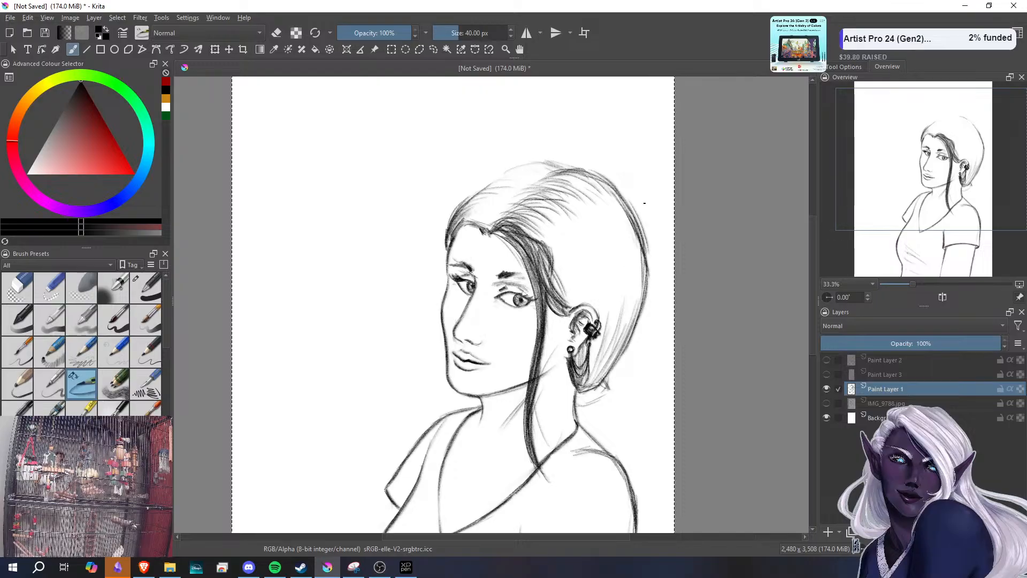
{"action": "left_click_drag", "start_coordinate": [555, 177], "coordinate": [596, 172]}
{"action": "left_click_drag", "start_coordinate": [586, 170], "coordinate": [636, 220]}
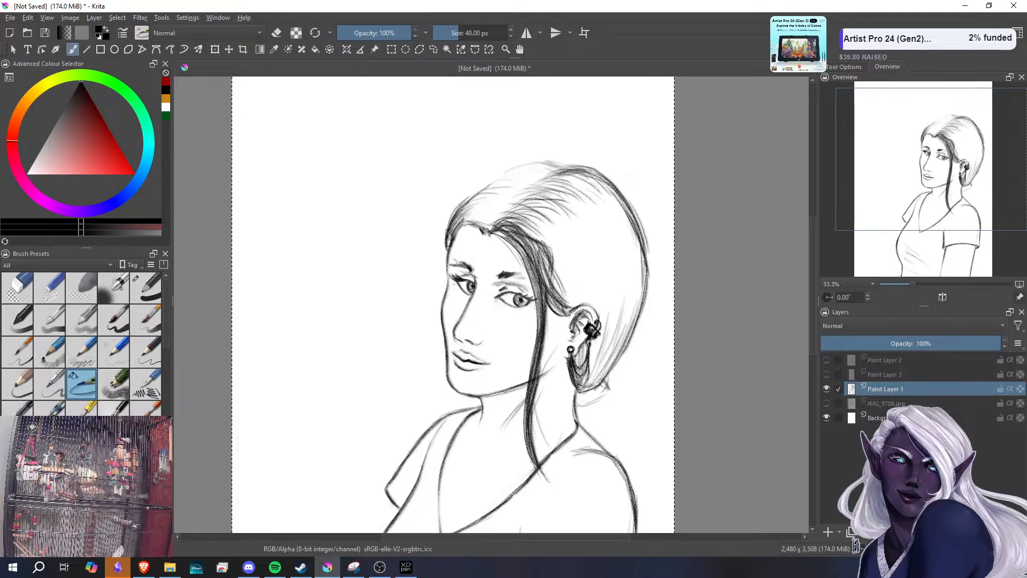
- Define the far side of the hair with a crown contour and strands toward the forehead
{"action": "left_click_drag", "start_coordinate": [488, 214], "coordinate": [492, 227]}
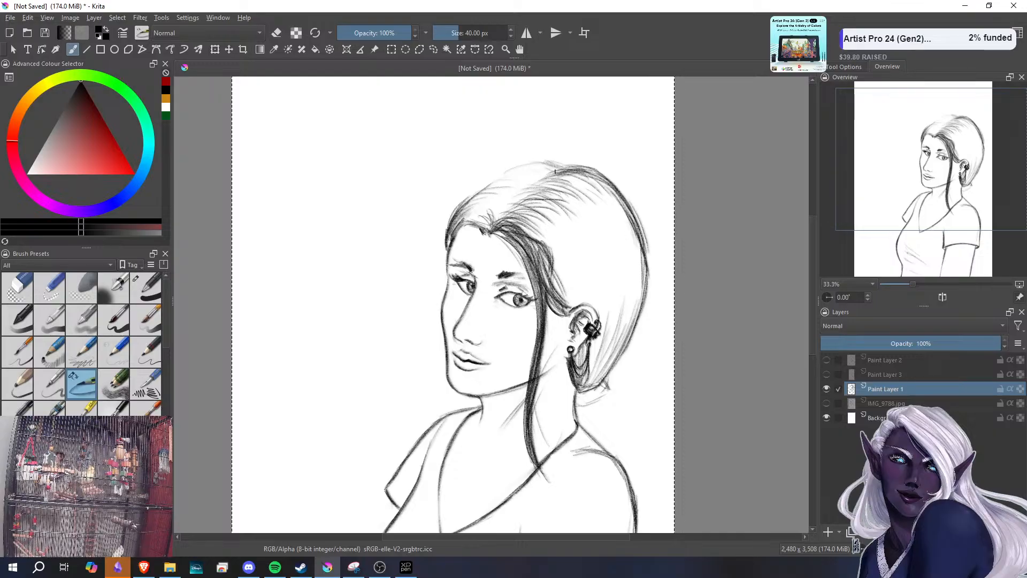
{"action": "mouse_move", "coordinate": [542, 164]}
{"action": "left_mouse_down"}
{"action": "mouse_move", "coordinate": [566, 170]}
{"action": "mouse_move", "coordinate": [503, 169]}
{"action": "mouse_move", "coordinate": [459, 208]}
{"action": "left_mouse_up"}
{"action": "left_click_drag", "start_coordinate": [529, 171], "coordinate": [493, 178]}
{"action": "mouse_move", "coordinate": [556, 169]}
{"action": "left_mouse_down"}
{"action": "mouse_move", "coordinate": [524, 177]}
{"action": "mouse_move", "coordinate": [562, 169]}
{"action": "left_mouse_up"}
{"action": "mouse_move", "coordinate": [572, 163]}
{"action": "left_mouse_down"}
{"action": "mouse_move", "coordinate": [489, 176]}
{"action": "mouse_move", "coordinate": [514, 173]}
{"action": "left_mouse_up"}
- Draw a dark parting line from the forehead hairline up to the crown
{"action": "mouse_move", "coordinate": [492, 214]}
{"action": "left_mouse_down"}
{"action": "mouse_move", "coordinate": [488, 225]}
{"action": "mouse_move", "coordinate": [537, 185]}
{"action": "left_mouse_up"}
{"action": "mouse_move", "coordinate": [536, 187]}
{"action": "left_mouse_down"}
{"action": "mouse_move", "coordinate": [512, 213]}
{"action": "mouse_move", "coordinate": [530, 188]}
{"action": "left_mouse_up"}
{"action": "left_click_drag", "start_coordinate": [529, 191], "coordinate": [503, 217]}
{"action": "left_click_drag", "start_coordinate": [553, 174], "coordinate": [502, 219]}
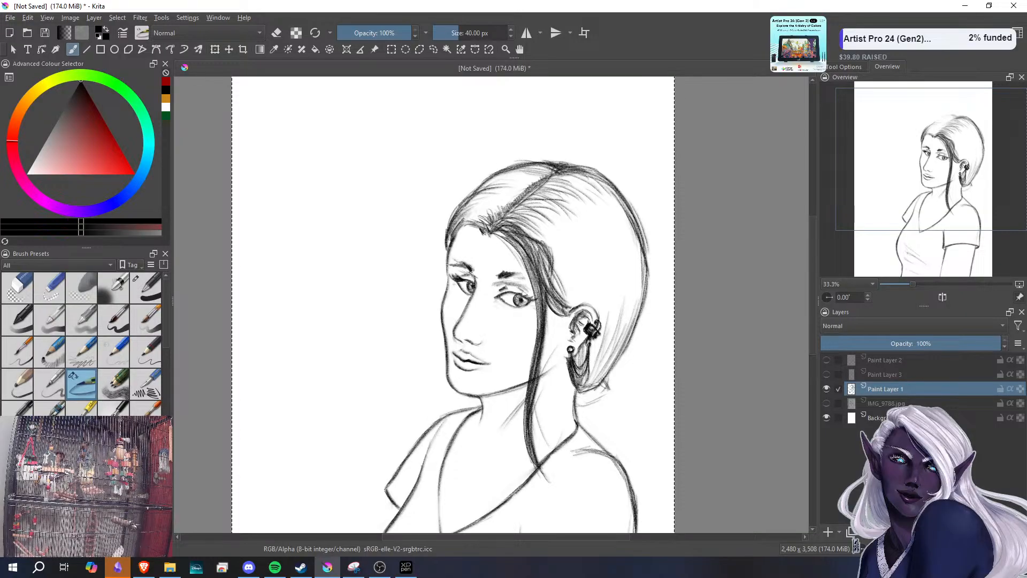
- Add darker strands over the far side of the parting and crown, and a light strand down the back of the head
{"action": "left_click_drag", "start_coordinate": [502, 206], "coordinate": [485, 216]}
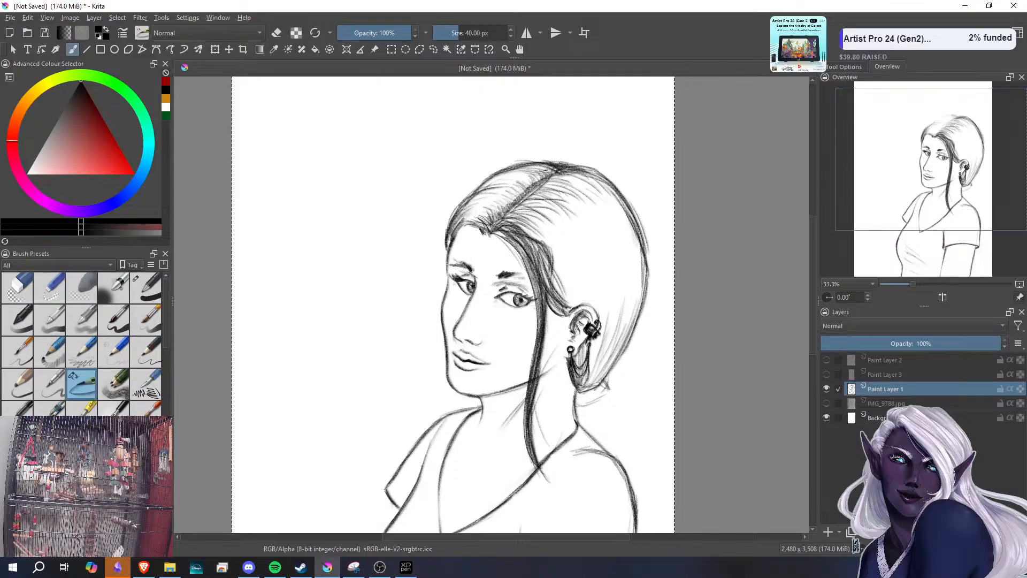
{"action": "left_click_drag", "start_coordinate": [552, 167], "coordinate": [541, 174]}
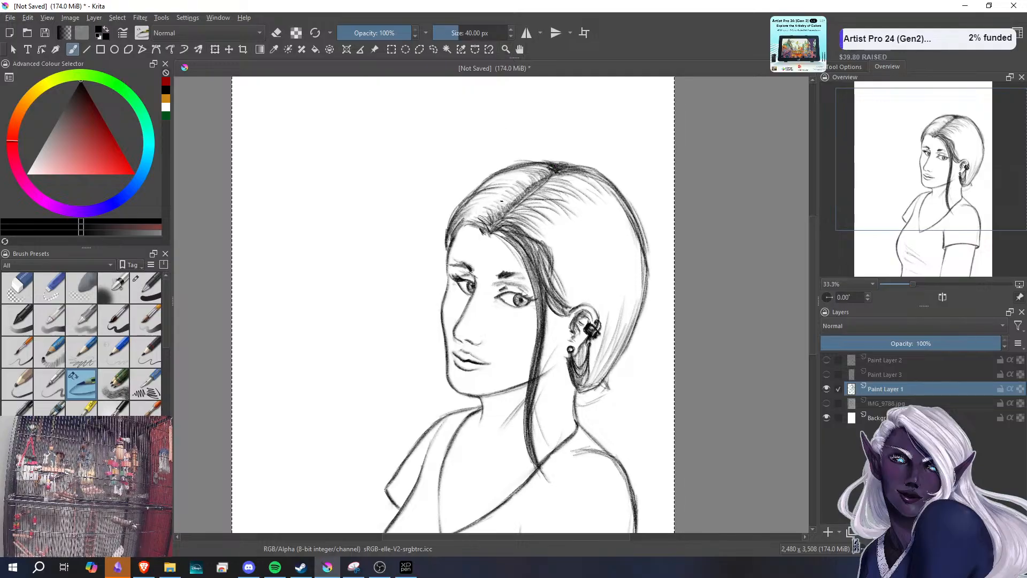
{"action": "left_click_drag", "start_coordinate": [514, 174], "coordinate": [478, 187]}
{"action": "mouse_move", "coordinate": [507, 177]}
{"action": "left_mouse_down"}
{"action": "mouse_move", "coordinate": [478, 186]}
{"action": "mouse_move", "coordinate": [509, 171]}
{"action": "left_mouse_up"}
{"action": "left_click_drag", "start_coordinate": [534, 163], "coordinate": [509, 169]}
{"action": "mouse_move", "coordinate": [515, 166]}
{"action": "left_mouse_down"}
{"action": "mouse_move", "coordinate": [488, 177]}
{"action": "mouse_move", "coordinate": [512, 167]}
{"action": "left_mouse_up"}
{"action": "left_click_drag", "start_coordinate": [497, 166], "coordinate": [469, 197]}
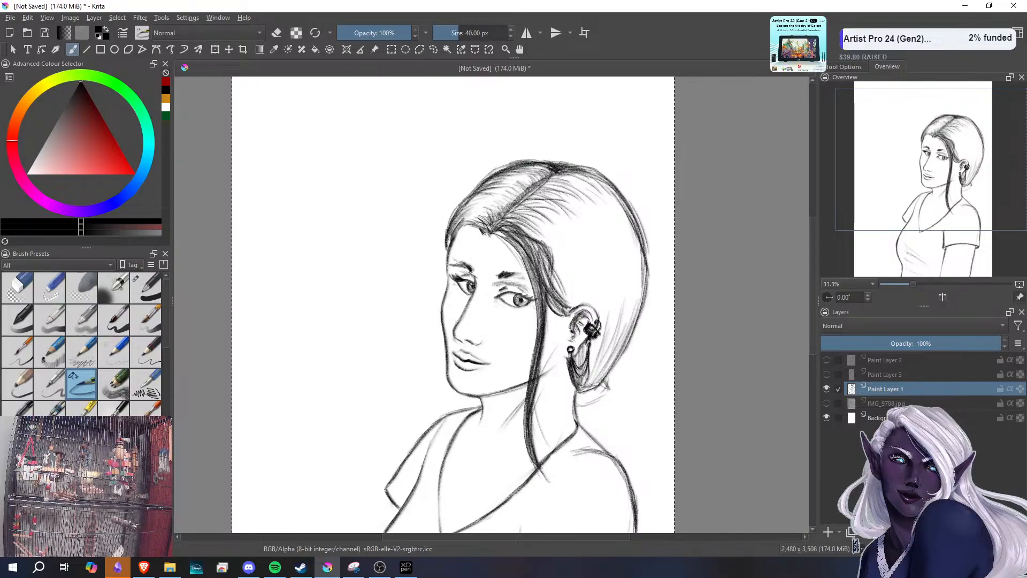
{"action": "left_click_drag", "start_coordinate": [617, 248], "coordinate": [625, 331]}
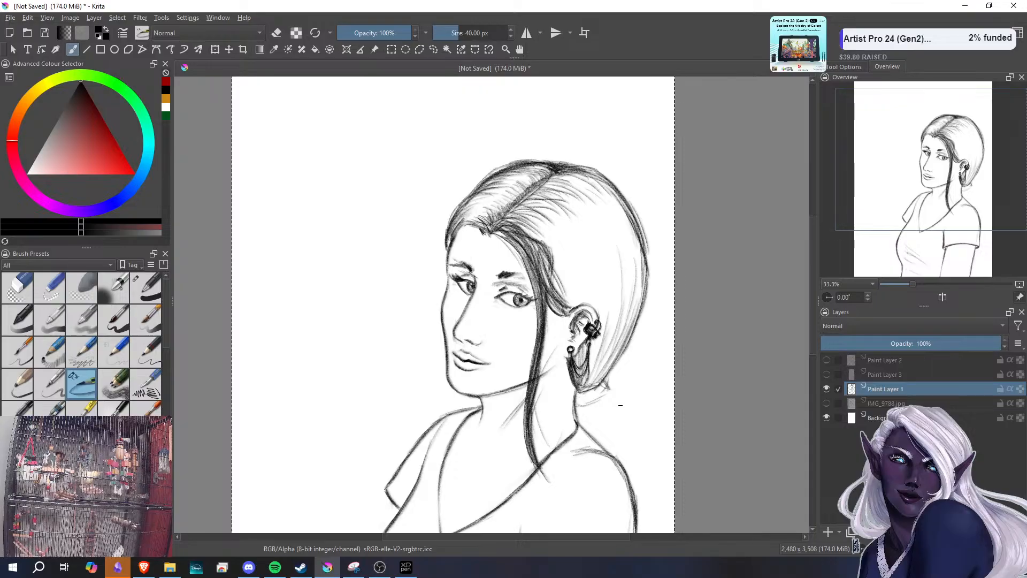
- Outline a wavy ponytail flowing from the nape down behind the near shoulder
{"action": "left_click_drag", "start_coordinate": [611, 395], "coordinate": [652, 449]}
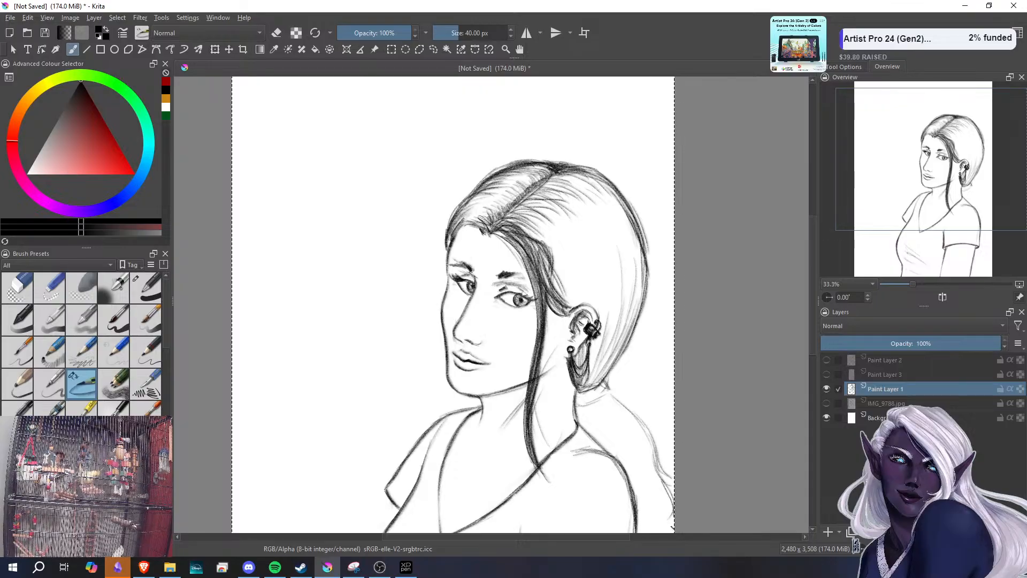
{"action": "left_click_drag", "start_coordinate": [666, 482], "coordinate": [673, 528]}
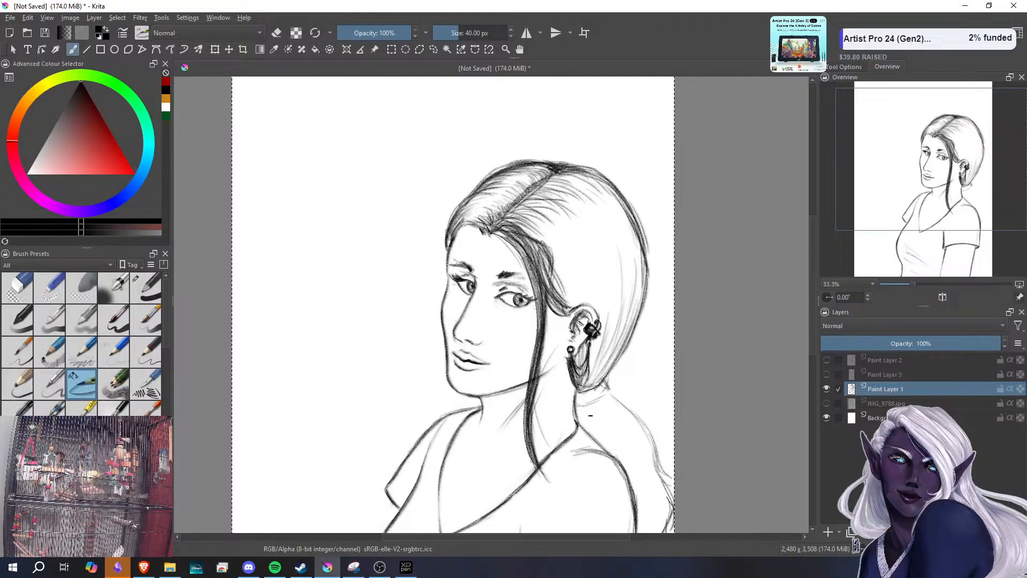
{"action": "mouse_move", "coordinate": [584, 411]}
{"action": "left_mouse_down"}
{"action": "mouse_move", "coordinate": [584, 427]}
{"action": "mouse_move", "coordinate": [609, 428]}
{"action": "mouse_move", "coordinate": [638, 455]}
{"action": "left_mouse_up"}
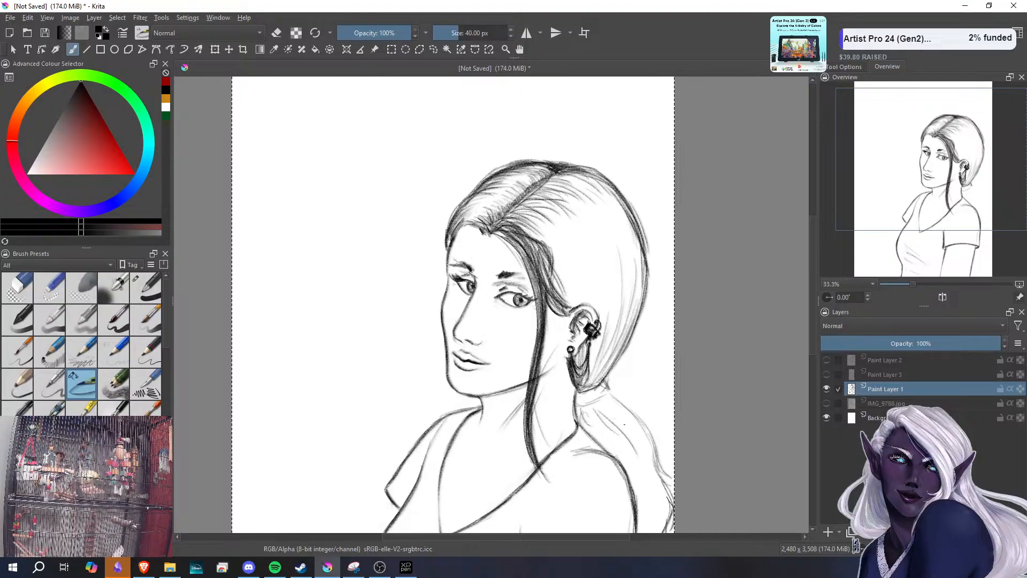
{"action": "left_click_drag", "start_coordinate": [617, 420], "coordinate": [651, 496]}
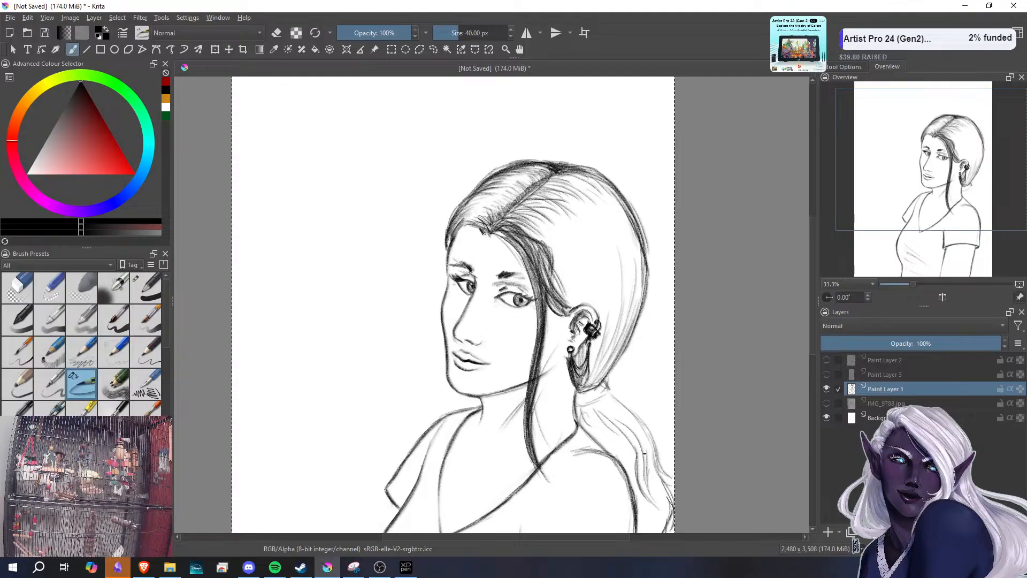
- Add wavy strands inside the upper ponytail and draw a hair tie at the nape
{"action": "left_click_drag", "start_coordinate": [626, 421], "coordinate": [645, 471]}
{"action": "left_click_drag", "start_coordinate": [633, 428], "coordinate": [649, 477]}
{"action": "left_click_drag", "start_coordinate": [606, 401], "coordinate": [622, 414]}
{"action": "mouse_move", "coordinate": [607, 393]}
{"action": "left_mouse_down"}
{"action": "mouse_move", "coordinate": [622, 405]}
{"action": "mouse_move", "coordinate": [578, 401]}
{"action": "left_mouse_up"}
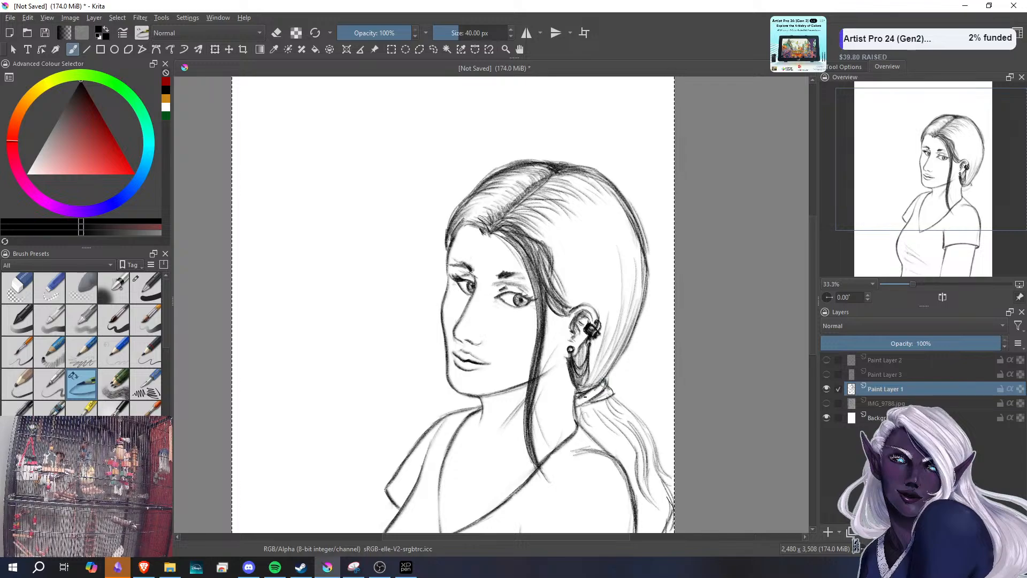
- Extend the ponytail with wavy strands running down behind the shoulder and beside the near sleeve
{"action": "mouse_move", "coordinate": [598, 410]}
{"action": "left_mouse_down"}
{"action": "mouse_move", "coordinate": [585, 441]}
{"action": "mouse_move", "coordinate": [632, 460]}
{"action": "mouse_move", "coordinate": [647, 486]}
{"action": "mouse_move", "coordinate": [638, 532]}
{"action": "left_mouse_up"}
{"action": "mouse_move", "coordinate": [651, 501]}
{"action": "left_mouse_down"}
{"action": "mouse_move", "coordinate": [643, 530]}
{"action": "mouse_move", "coordinate": [480, 534]}
{"action": "left_mouse_up"}
{"action": "left_click", "coordinate": [645, 537]}
{"action": "left_click_drag", "start_coordinate": [811, 345], "coordinate": [810, 403]}
{"action": "left_click_drag", "start_coordinate": [510, 351], "coordinate": [522, 394]}
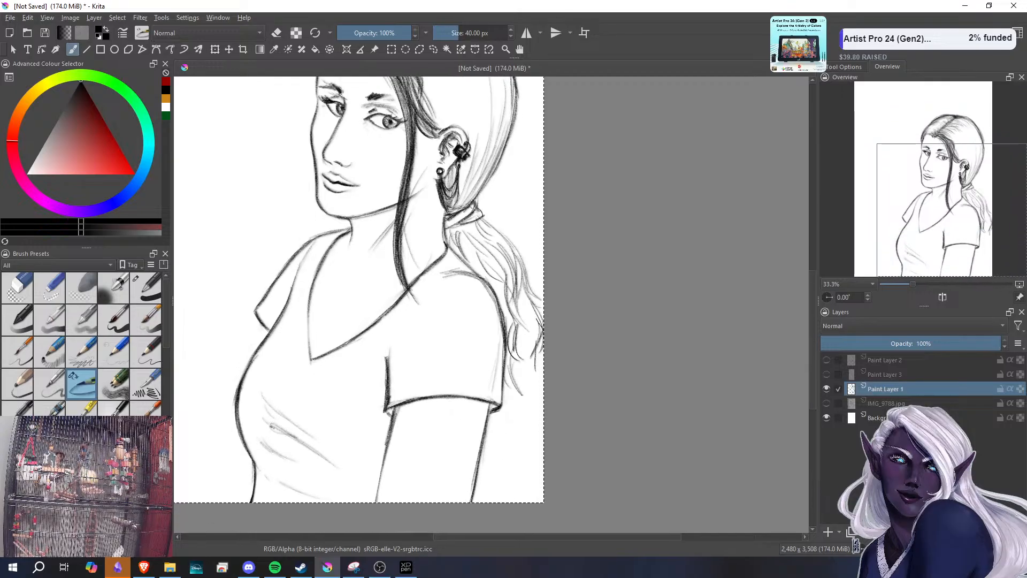
- Darken the ponytail strands beside the shoulder and draw the pointed hair ends below the sleeve hem
{"action": "left_click_drag", "start_coordinate": [510, 276], "coordinate": [512, 318]}
{"action": "left_click_drag", "start_coordinate": [509, 250], "coordinate": [513, 293]}
{"action": "mouse_move", "coordinate": [482, 221]}
{"action": "left_mouse_down"}
{"action": "mouse_move", "coordinate": [487, 245]}
{"action": "mouse_move", "coordinate": [485, 217]}
{"action": "mouse_move", "coordinate": [506, 262]}
{"action": "mouse_move", "coordinate": [508, 317]}
{"action": "left_mouse_up"}
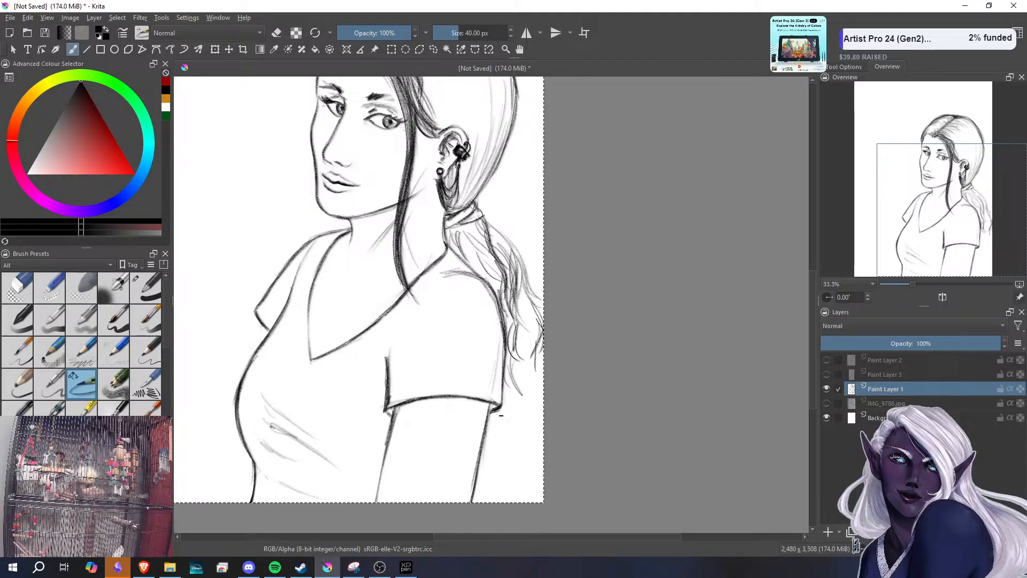
{"action": "left_click_drag", "start_coordinate": [501, 415], "coordinate": [507, 455]}
{"action": "mouse_move", "coordinate": [488, 435]}
{"action": "left_mouse_down"}
{"action": "mouse_move", "coordinate": [511, 458]}
{"action": "mouse_move", "coordinate": [487, 449]}
{"action": "left_mouse_up"}
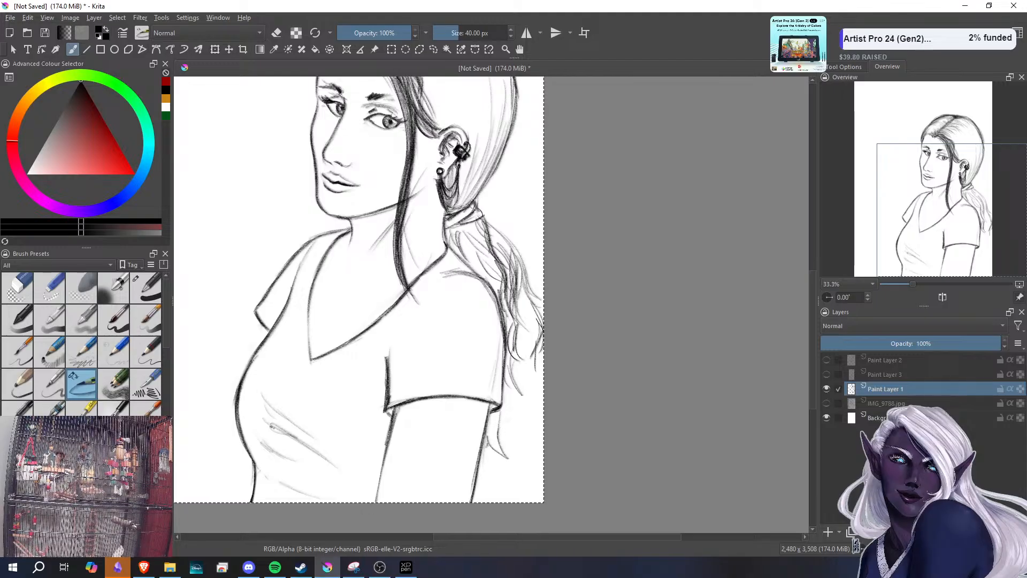
- Erase the long ponytail strands behind the near shoulder and the hair ends below the sleeve hem
{"action": "left_click", "coordinate": [81, 285]}
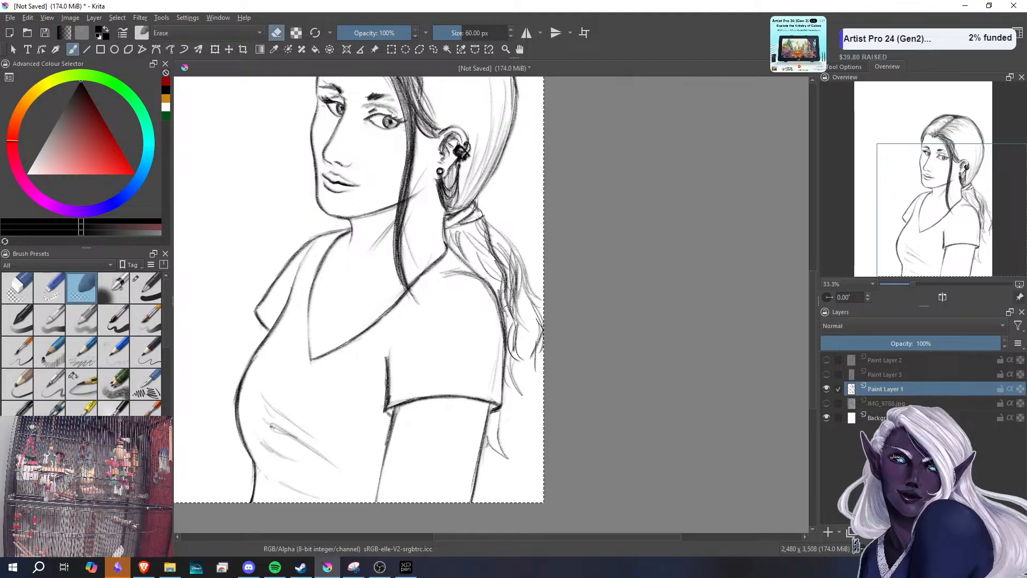
{"action": "left_click_drag", "start_coordinate": [512, 384], "coordinate": [518, 360]}
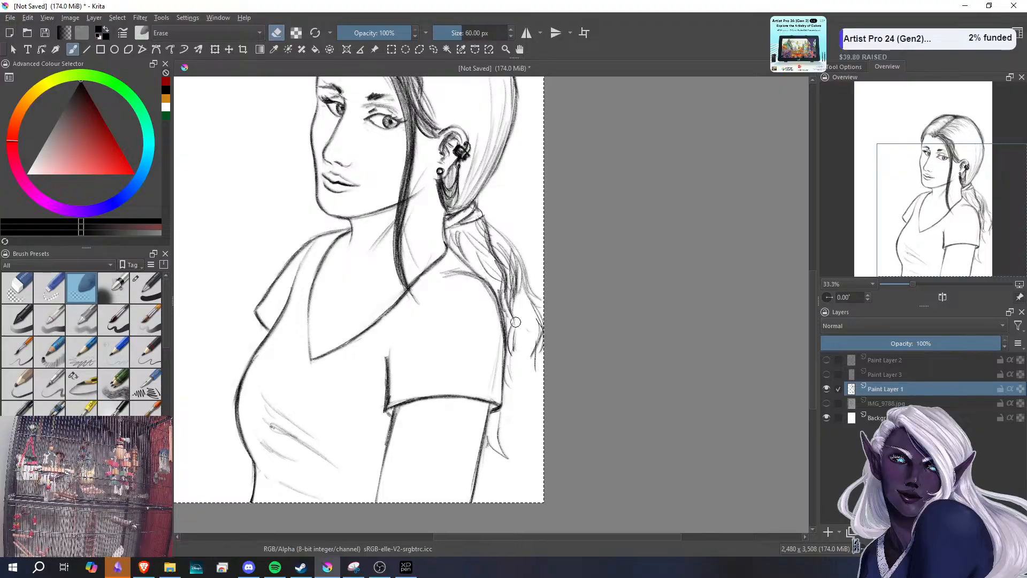
{"action": "mouse_move", "coordinate": [516, 322]}
{"action": "left_mouse_down"}
{"action": "mouse_move", "coordinate": [511, 347]}
{"action": "mouse_move", "coordinate": [506, 239]}
{"action": "mouse_move", "coordinate": [482, 230]}
{"action": "mouse_move", "coordinate": [491, 211]}
{"action": "mouse_move", "coordinate": [463, 220]}
{"action": "mouse_move", "coordinate": [503, 271]}
{"action": "mouse_move", "coordinate": [487, 241]}
{"action": "mouse_move", "coordinate": [473, 246]}
{"action": "mouse_move", "coordinate": [509, 314]}
{"action": "left_mouse_up"}
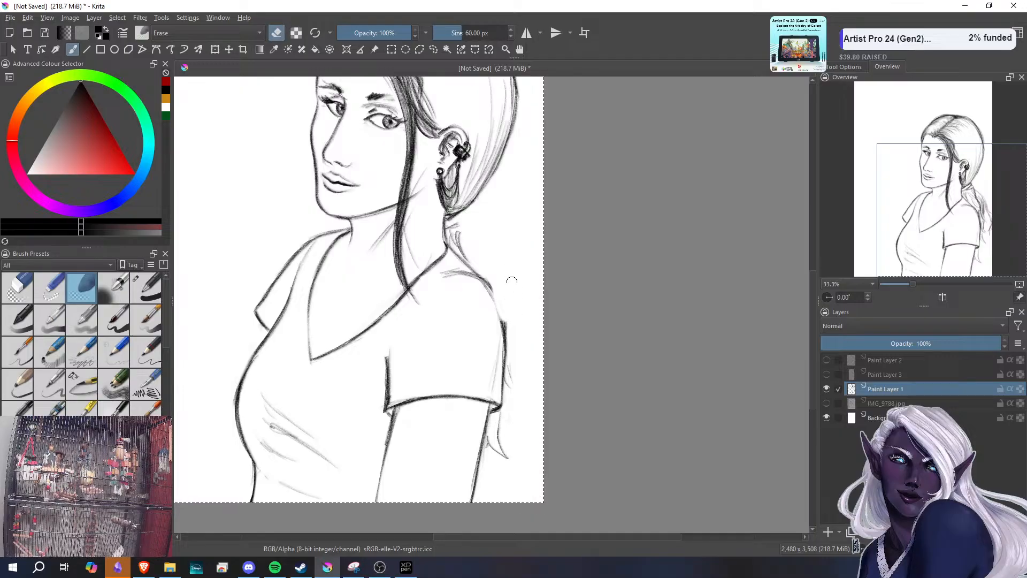
{"action": "mouse_move", "coordinate": [510, 397]}
{"action": "left_mouse_down"}
{"action": "mouse_move", "coordinate": [509, 364]}
{"action": "mouse_move", "coordinate": [505, 414]}
{"action": "mouse_move", "coordinate": [489, 449]}
{"action": "mouse_move", "coordinate": [499, 427]}
{"action": "mouse_move", "coordinate": [509, 455]}
{"action": "mouse_move", "coordinate": [495, 429]}
{"action": "mouse_move", "coordinate": [503, 414]}
{"action": "left_mouse_up"}
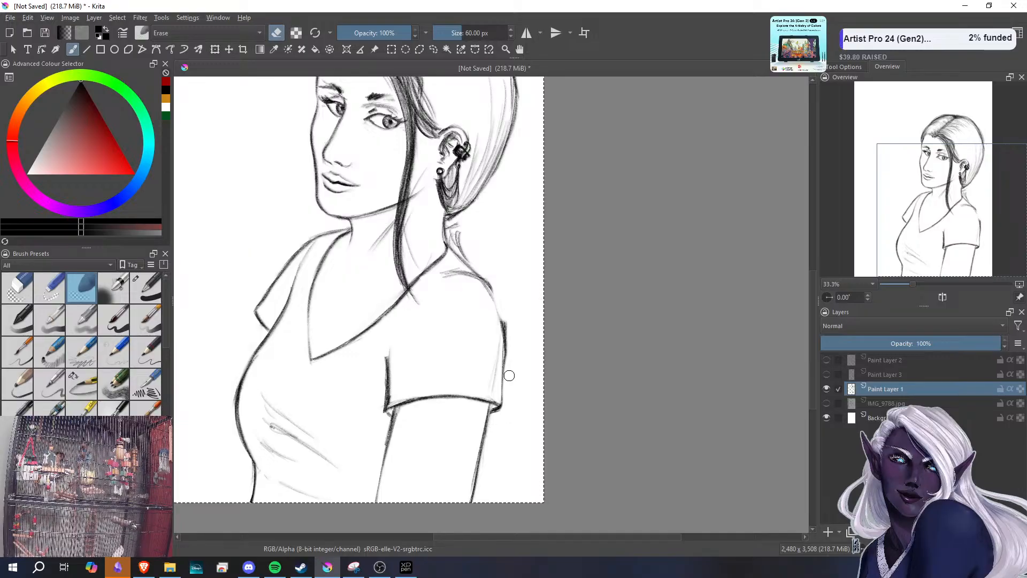
- Redraw the near shoulder's outline and draw a hair tie with a short ponytail tuft at the nape
{"action": "left_click", "coordinate": [87, 378]}
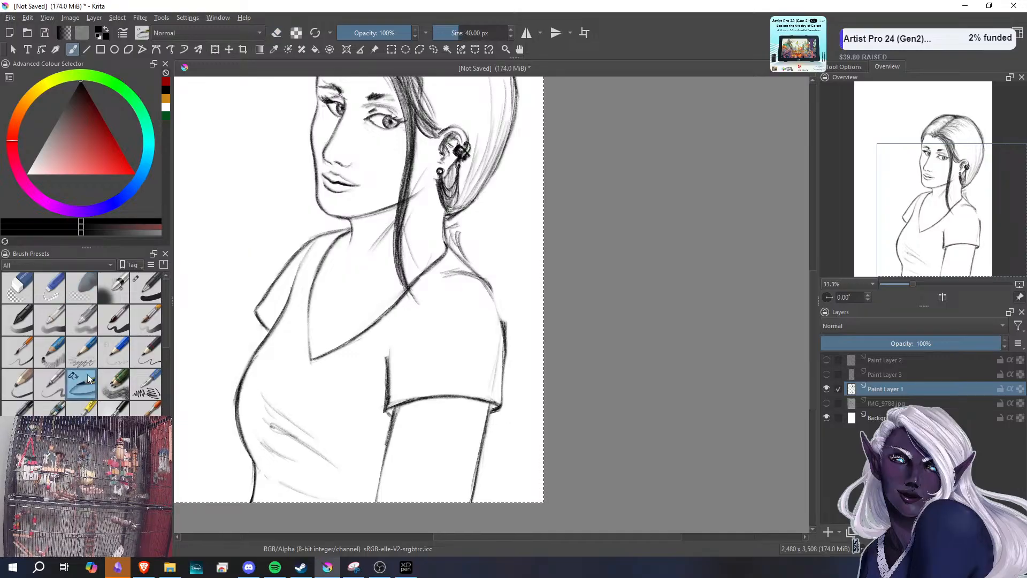
{"action": "left_click_drag", "start_coordinate": [489, 286], "coordinate": [508, 332]}
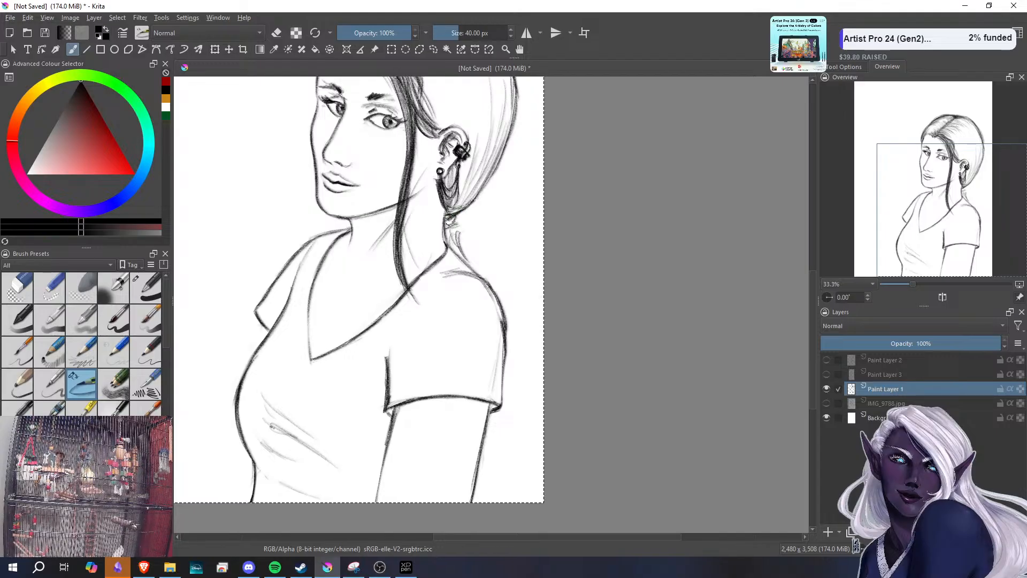
{"action": "mouse_move", "coordinate": [448, 223]}
{"action": "left_mouse_down"}
{"action": "mouse_move", "coordinate": [471, 207]}
{"action": "mouse_move", "coordinate": [462, 243]}
{"action": "mouse_move", "coordinate": [473, 263]}
{"action": "left_mouse_up"}
{"action": "left_click_drag", "start_coordinate": [455, 233], "coordinate": [471, 261]}
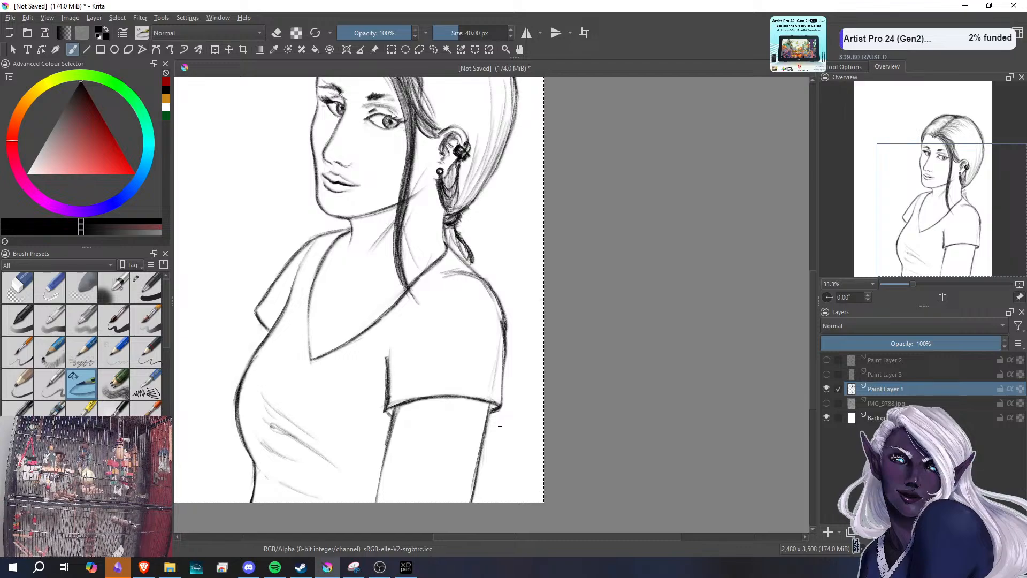
- Try out wavy hair ends below the near sleeve's hem and erase them again
{"action": "mouse_move", "coordinate": [493, 453]}
{"action": "left_mouse_down"}
{"action": "mouse_move", "coordinate": [502, 439]}
{"action": "mouse_move", "coordinate": [497, 454]}
{"action": "left_mouse_up"}
{"action": "left_click_drag", "start_coordinate": [509, 416], "coordinate": [503, 431]}
{"action": "left_click_drag", "start_coordinate": [510, 405], "coordinate": [503, 426]}
{"action": "left_click_drag", "start_coordinate": [507, 403], "coordinate": [502, 431]}
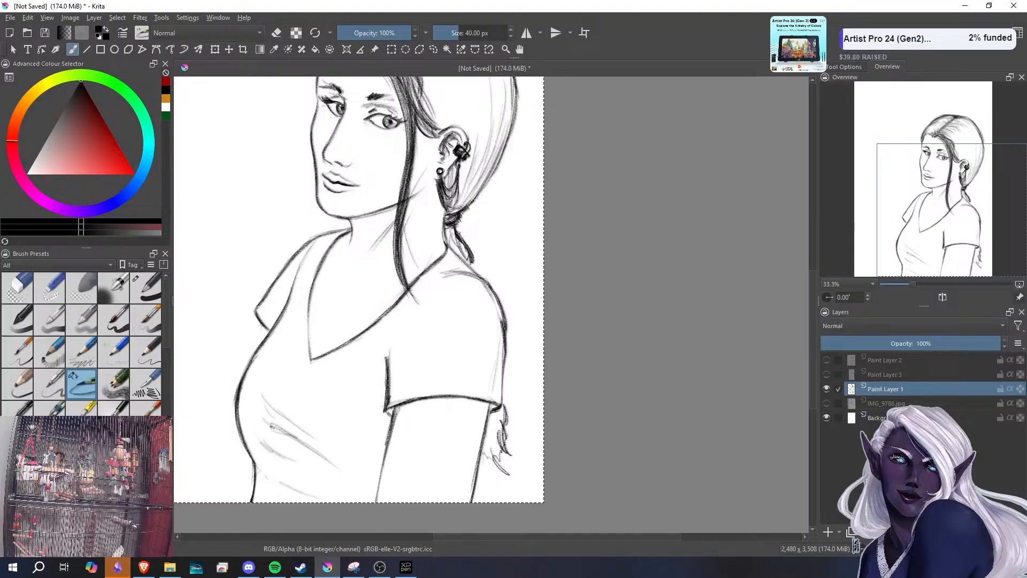
{"action": "left_click", "coordinate": [83, 285]}
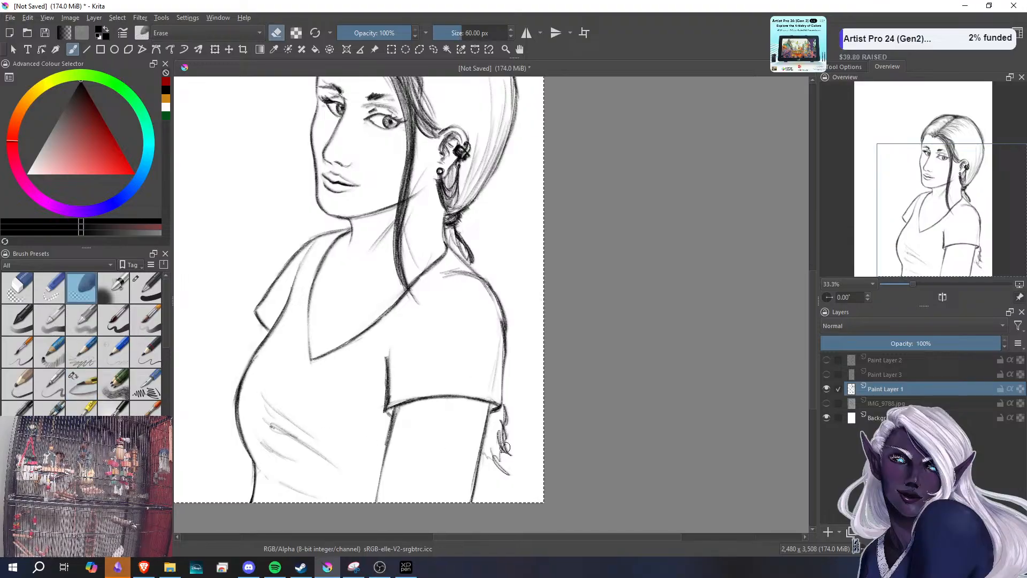
{"action": "mouse_move", "coordinate": [506, 445]}
{"action": "left_mouse_down"}
{"action": "mouse_move", "coordinate": [501, 455]}
{"action": "mouse_move", "coordinate": [495, 444]}
{"action": "mouse_move", "coordinate": [507, 411]}
{"action": "mouse_move", "coordinate": [506, 463]}
{"action": "mouse_move", "coordinate": [520, 430]}
{"action": "left_mouse_up"}
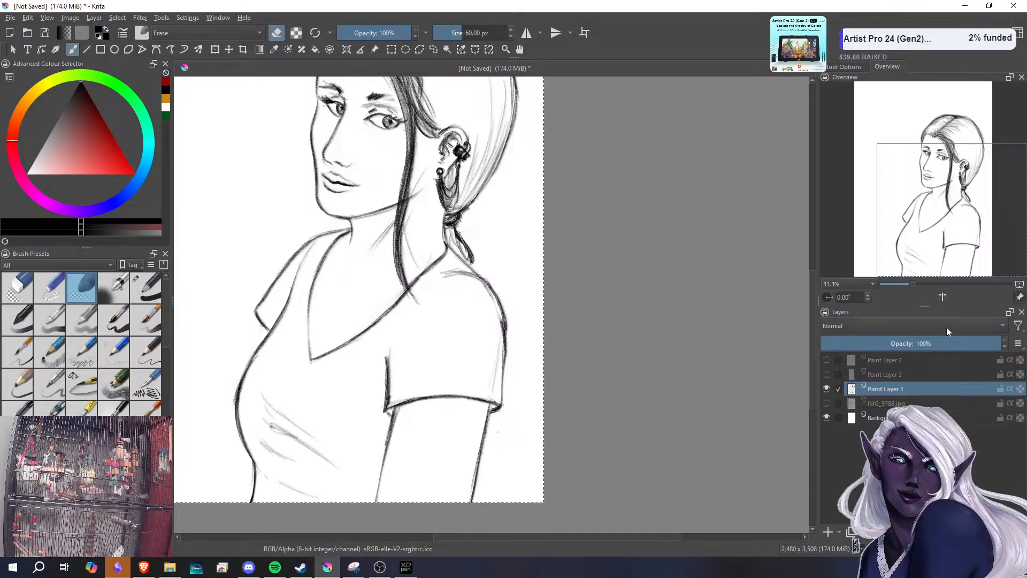
- Rotate the whole line drawing a few degrees counterclockwise and shift it slightly down on the page
{"action": "scroll", "coordinate": [912, 284], "scroll_direction": "down", "scroll_amount": 3}
{"action": "scroll", "coordinate": [902, 286], "scroll_direction": "up", "scroll_amount": 1}
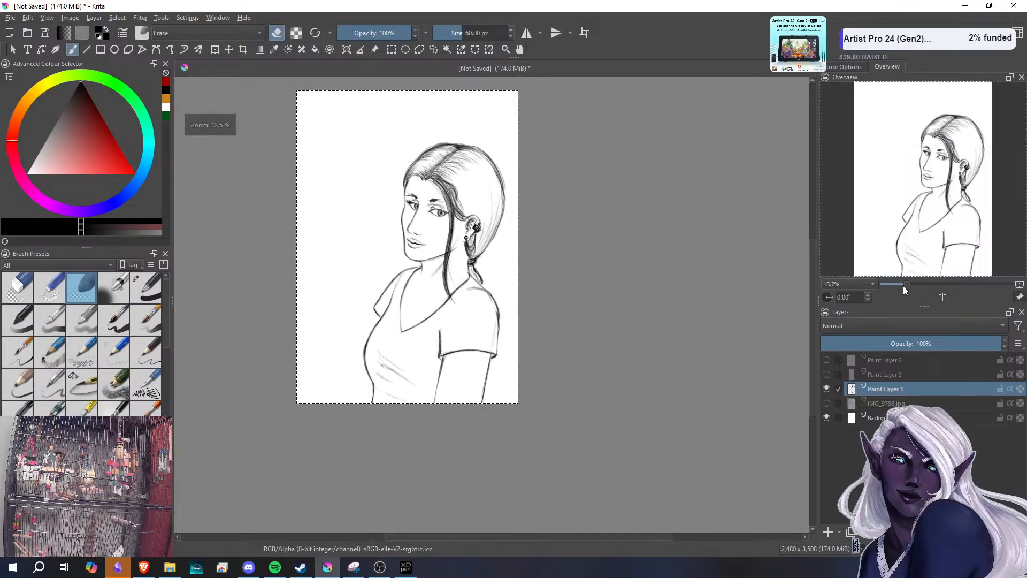
{"action": "scroll", "coordinate": [907, 282], "scroll_direction": "down", "scroll_amount": 1}
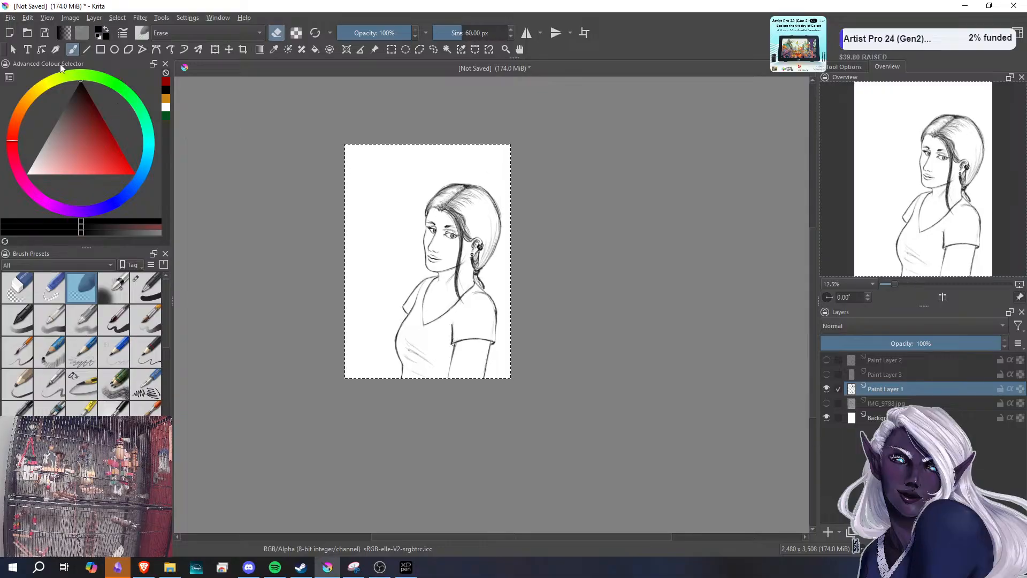
{"action": "left_click", "coordinate": [215, 50]}
{"action": "left_click_drag", "start_coordinate": [524, 140], "coordinate": [511, 130]}
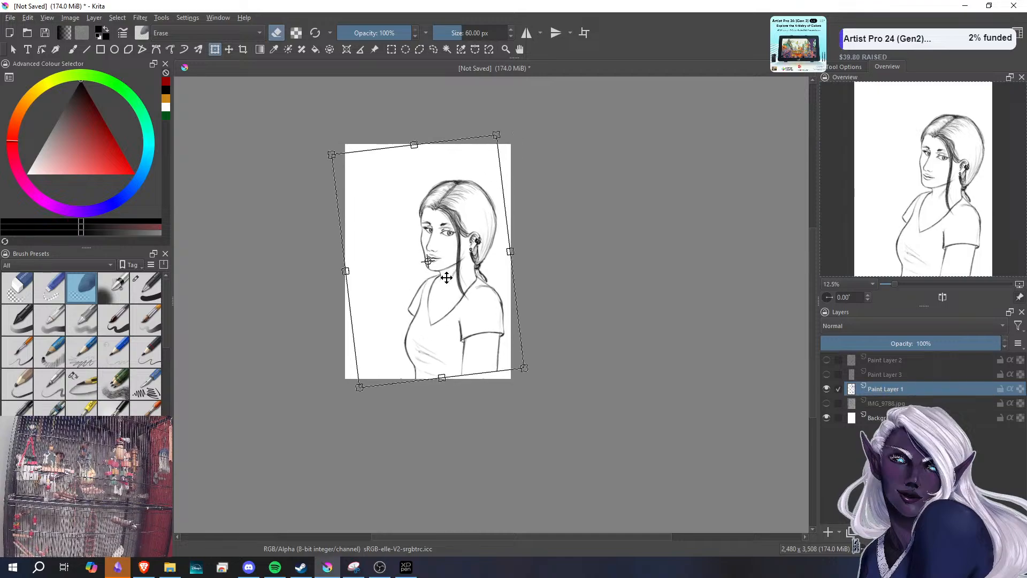
{"action": "mouse_move", "coordinate": [447, 292]}
{"action": "left_mouse_down"}
{"action": "mouse_move", "coordinate": [457, 303]}
{"action": "mouse_move", "coordinate": [449, 298]}
{"action": "left_mouse_up"}
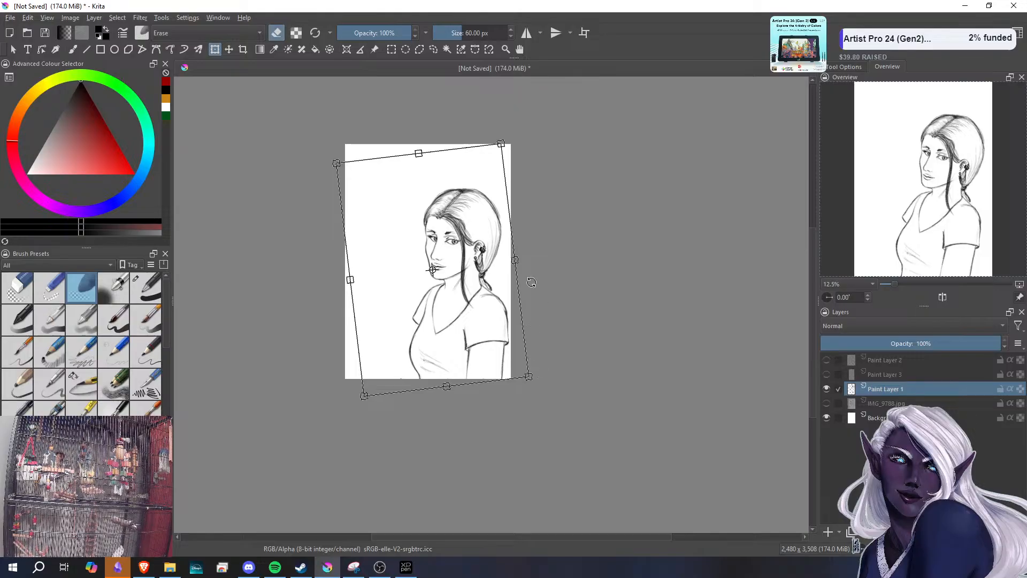
{"action": "key", "text": "Return"}
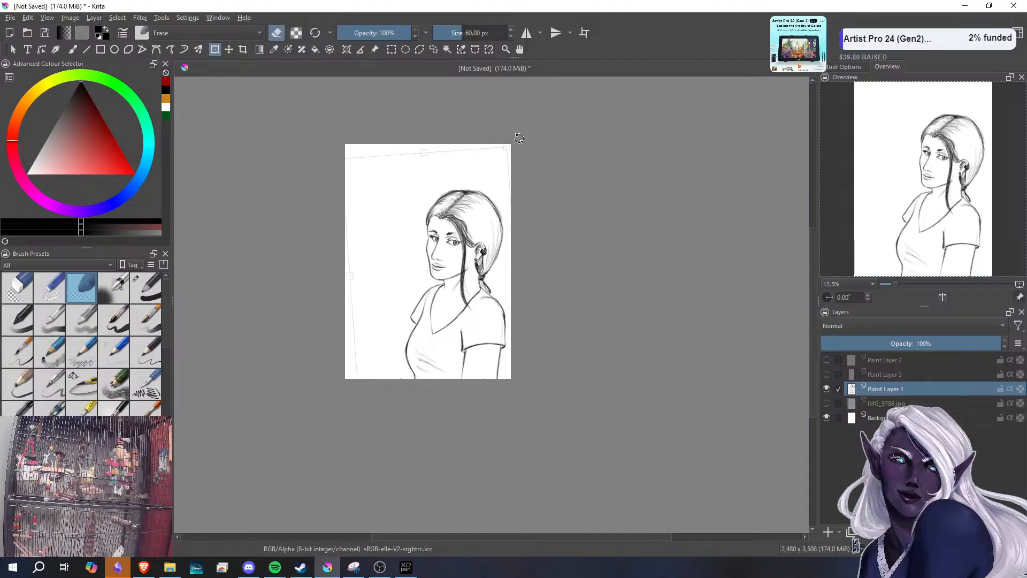
{"action": "left_click", "coordinate": [519, 141]}
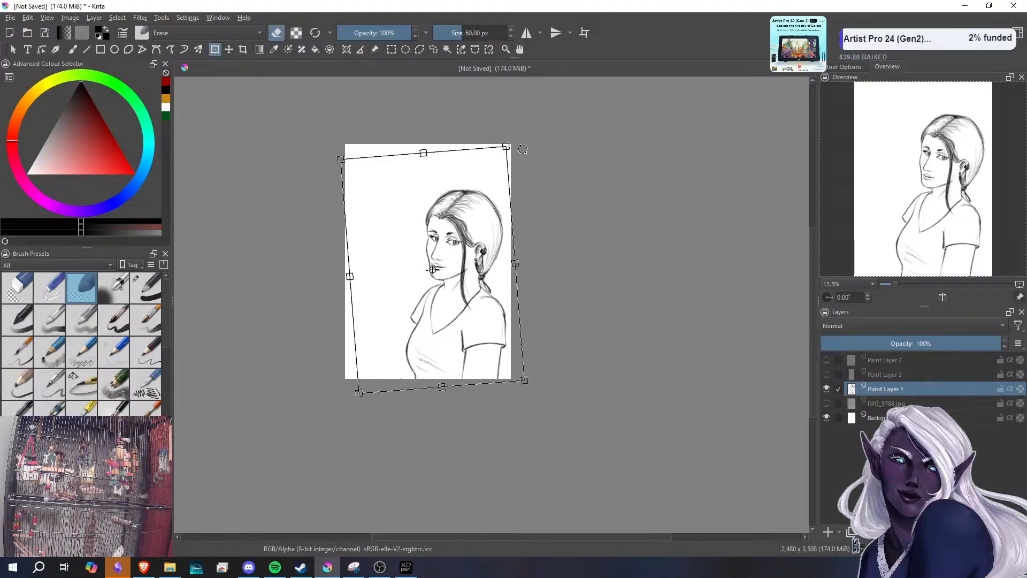
{"action": "left_click_drag", "start_coordinate": [352, 401], "coordinate": [351, 399]}
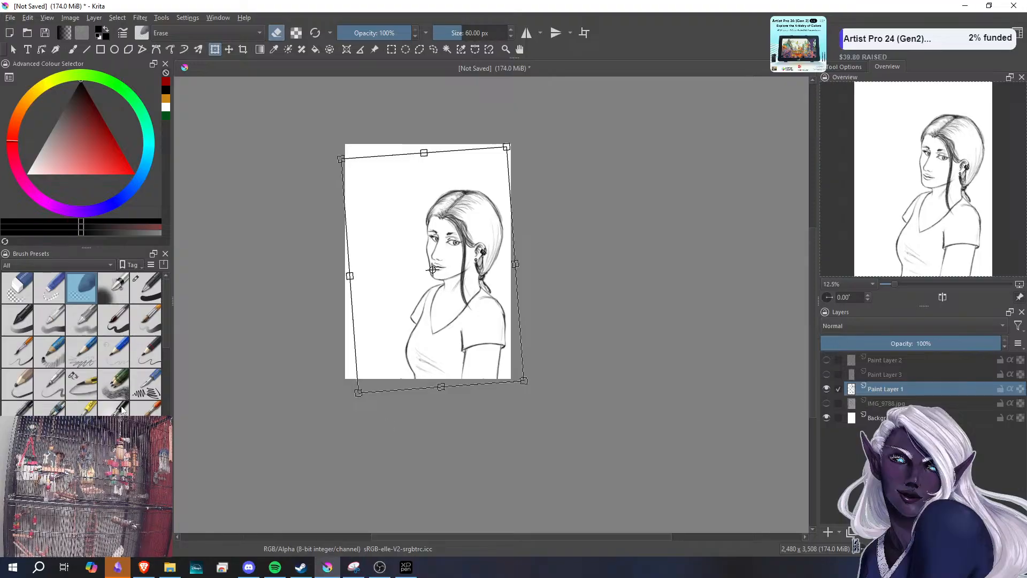
{"action": "left_click", "coordinate": [89, 384]}
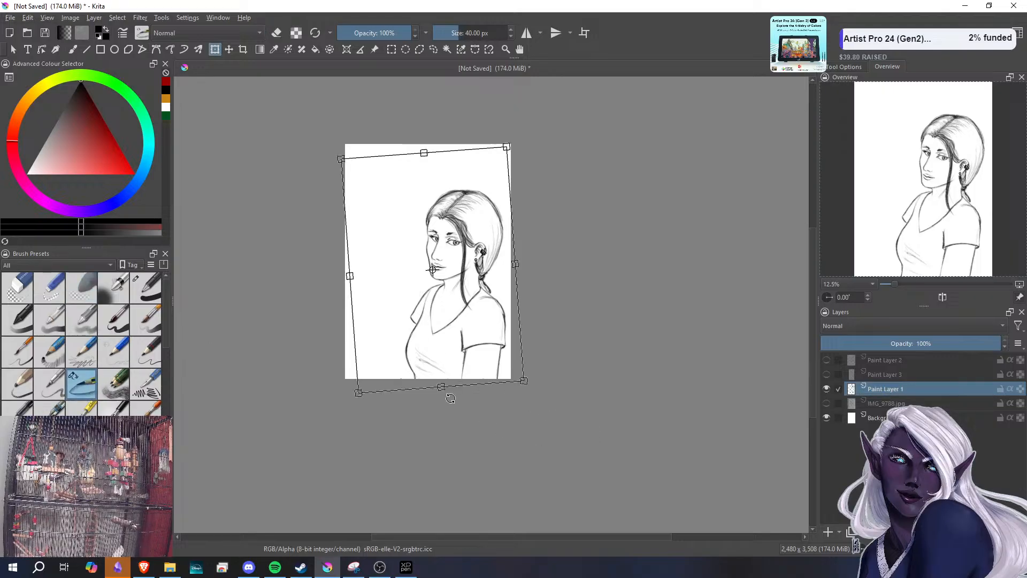
{"action": "key", "text": "b"}
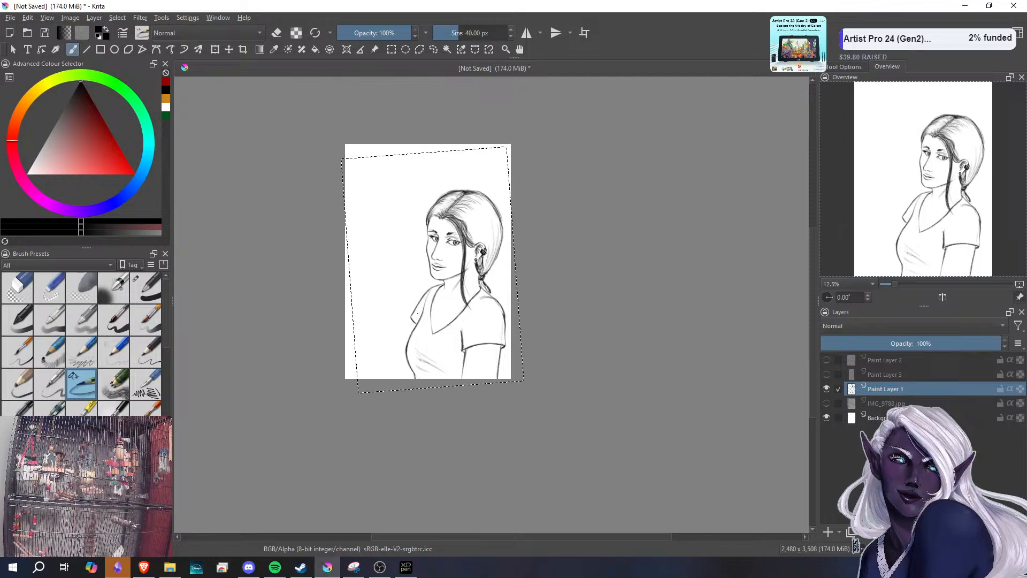
- Clear the selection, then draw the far arm below its sleeve and a curved undershirt edge across the V-neck
{"action": "key", "text": "ctrl+a"}
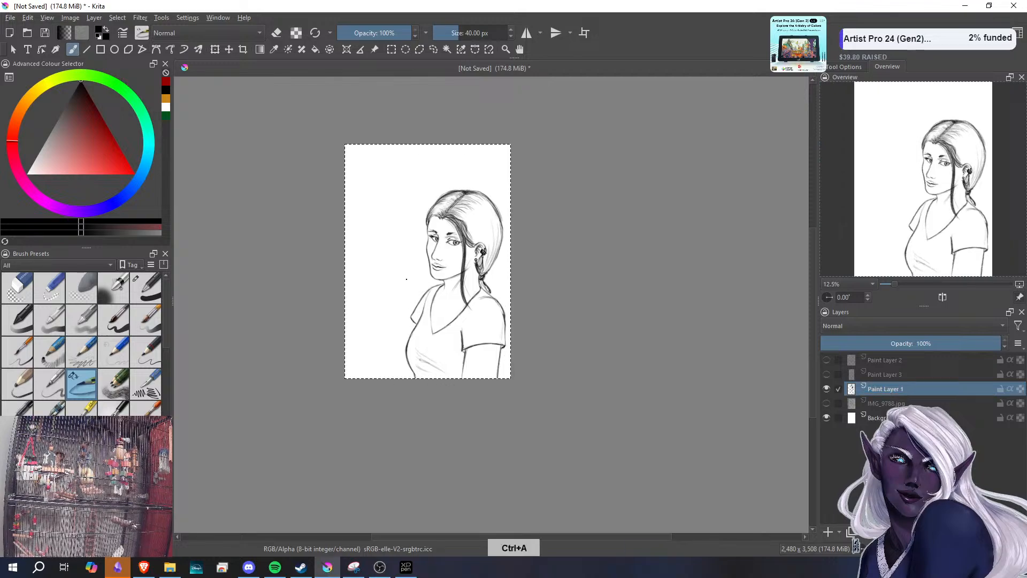
{"action": "key", "text": "ctrl+shift+a"}
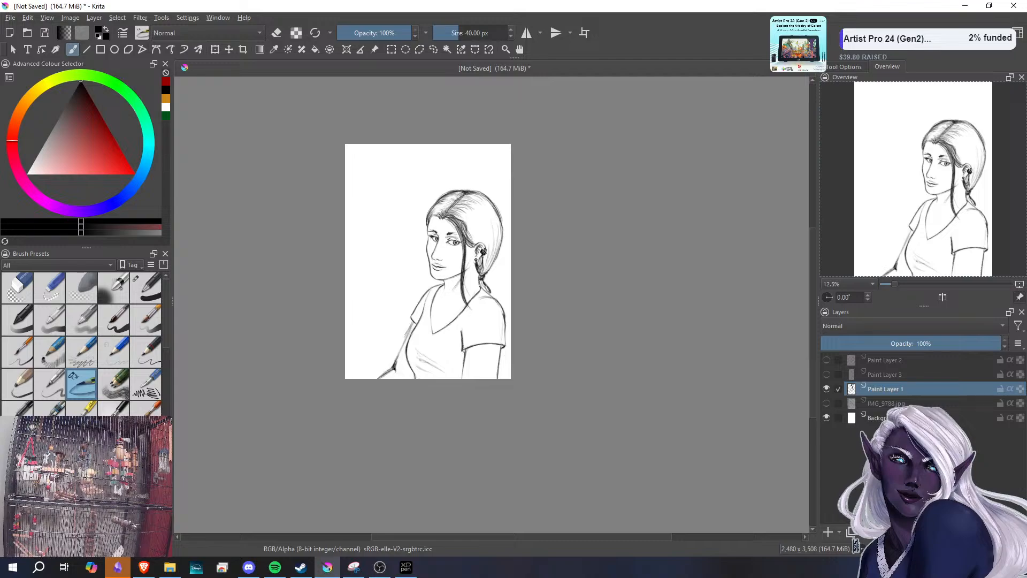
{"action": "left_click_drag", "start_coordinate": [408, 330], "coordinate": [395, 357]}
{"action": "left_click_drag", "start_coordinate": [434, 315], "coordinate": [455, 320]}
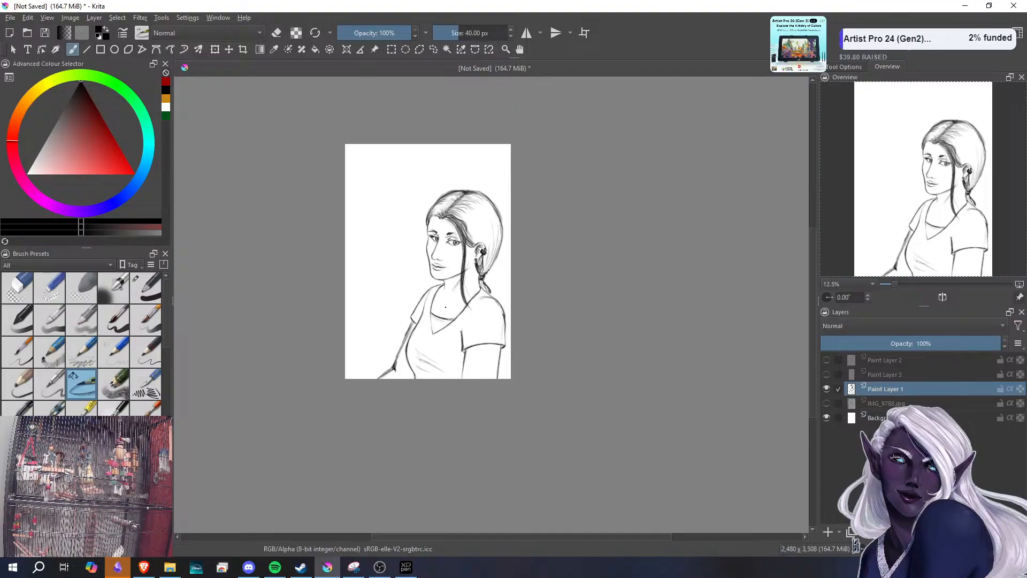
- Erase the rough strokes along the far arm and redraw its upper-arm outline as a cleaner line
{"action": "left_click_drag", "start_coordinate": [902, 281], "coordinate": [909, 281]}
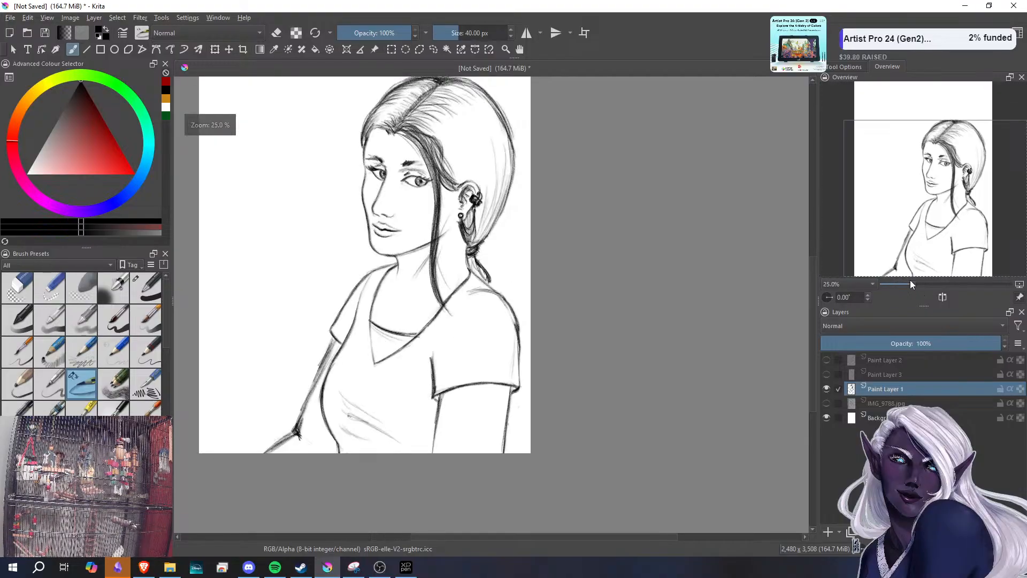
{"action": "left_click_drag", "start_coordinate": [932, 205], "coordinate": [925, 197]}
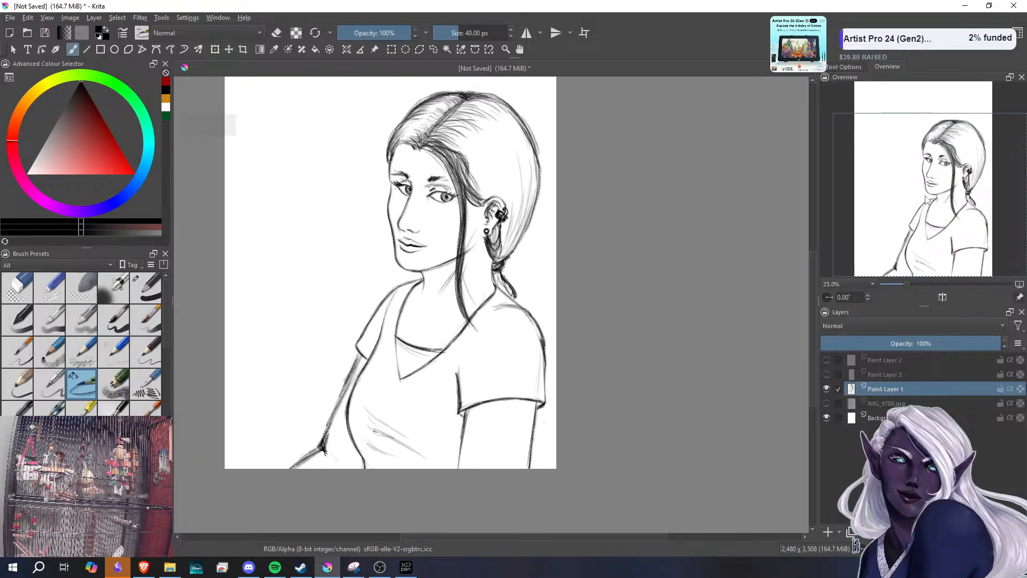
{"action": "left_click", "coordinate": [86, 289]}
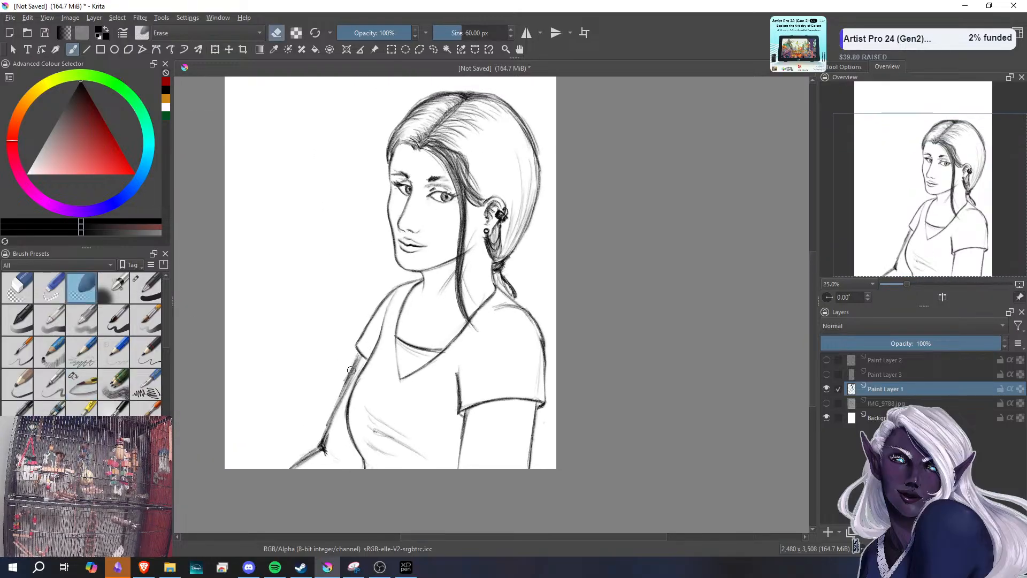
{"action": "mouse_move", "coordinate": [357, 365]}
{"action": "left_mouse_down"}
{"action": "mouse_move", "coordinate": [335, 427]}
{"action": "mouse_move", "coordinate": [351, 362]}
{"action": "mouse_move", "coordinate": [321, 436]}
{"action": "left_mouse_up"}
{"action": "left_click_drag", "start_coordinate": [355, 358], "coordinate": [358, 361]}
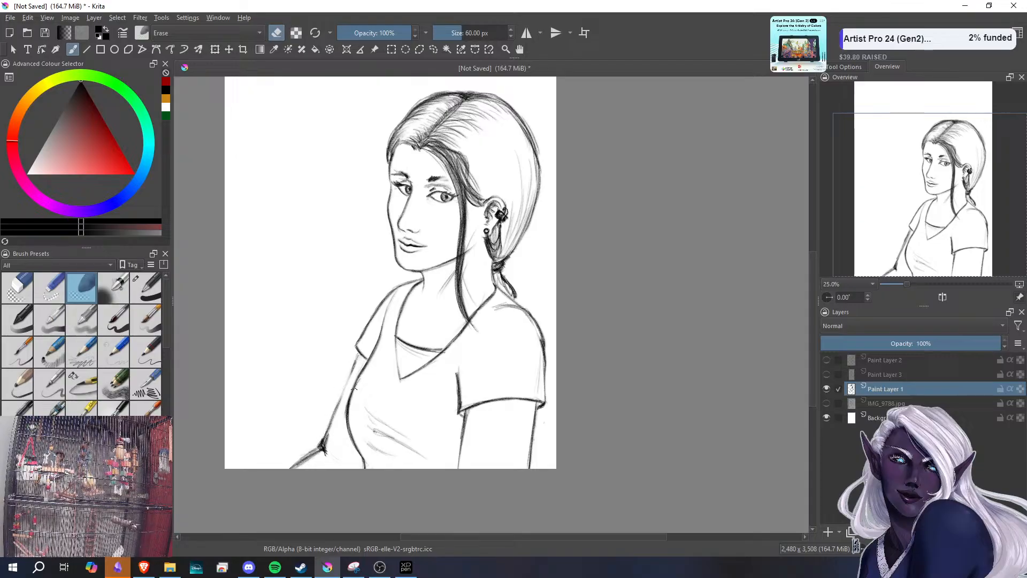
{"action": "mouse_move", "coordinate": [319, 458]}
{"action": "left_mouse_down"}
{"action": "mouse_move", "coordinate": [293, 472]}
{"action": "mouse_move", "coordinate": [317, 453]}
{"action": "left_mouse_up"}
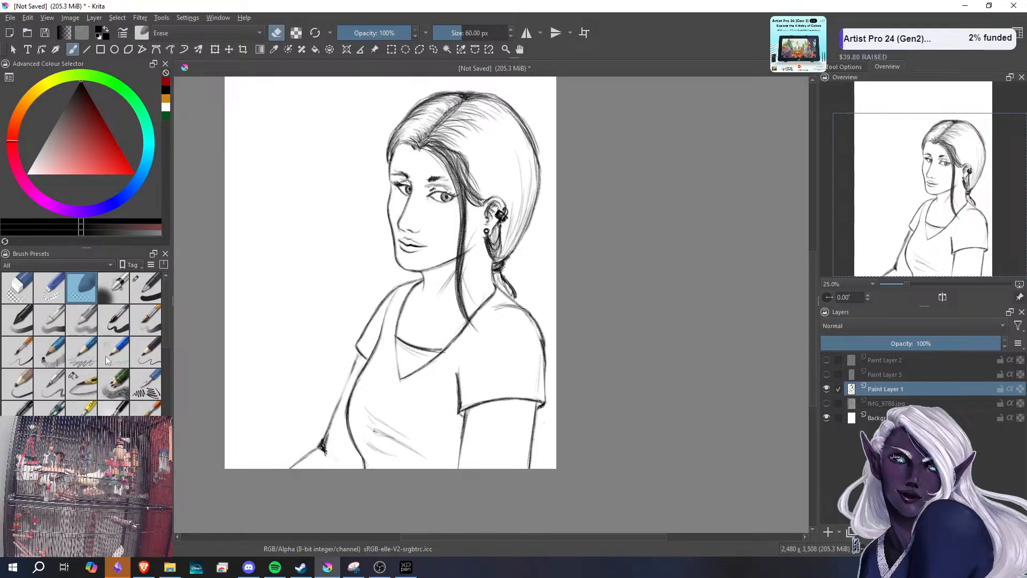
{"action": "left_click", "coordinate": [85, 377]}
{"action": "left_click_drag", "start_coordinate": [358, 354], "coordinate": [323, 438]}
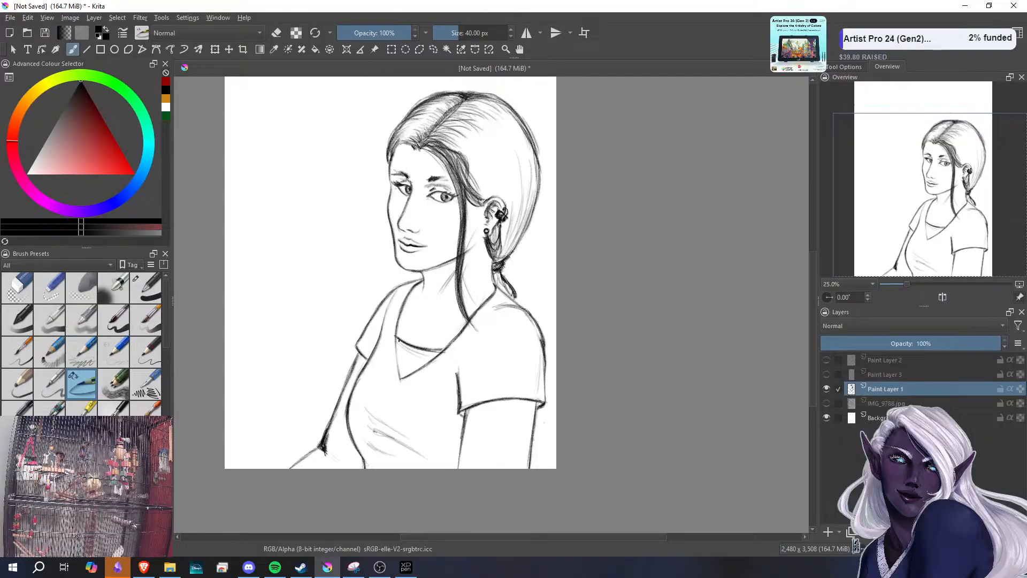
- Fill the undershirt triangle inside the V-neck with dense hatching, working with the canvas view turned 90°
{"action": "mouse_move", "coordinate": [397, 338]}
{"action": "left_mouse_down"}
{"action": "mouse_move", "coordinate": [436, 355]}
{"action": "mouse_move", "coordinate": [406, 355]}
{"action": "mouse_move", "coordinate": [427, 361]}
{"action": "mouse_move", "coordinate": [412, 370]}
{"action": "left_mouse_up"}
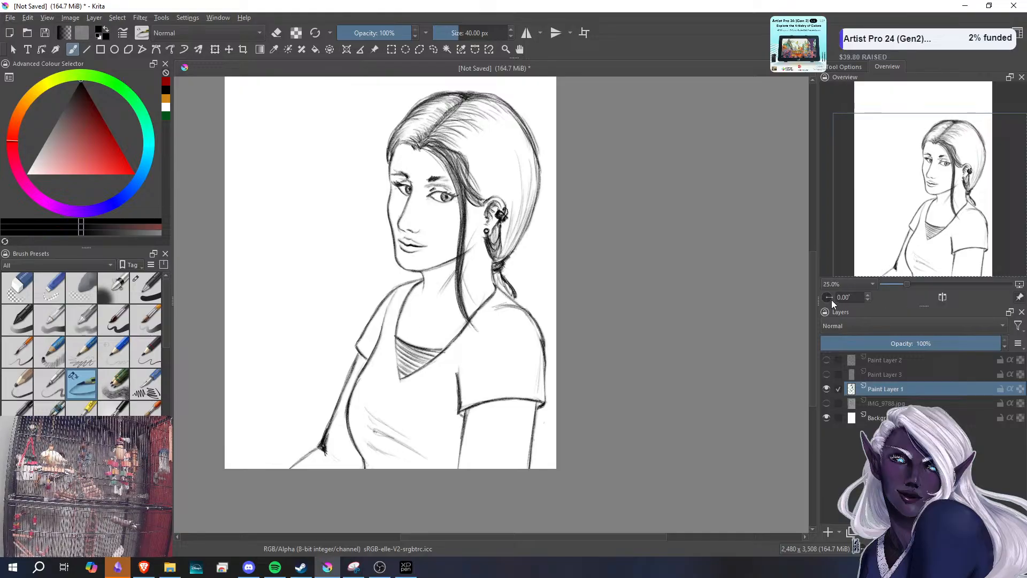
{"action": "left_click_drag", "start_coordinate": [831, 300], "coordinate": [827, 303]}
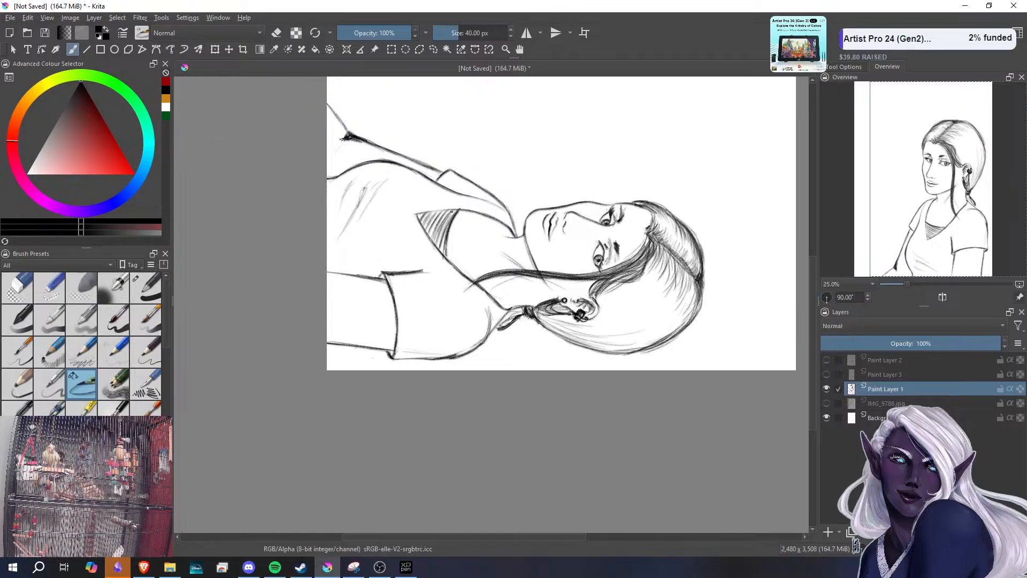
{"action": "left_click_drag", "start_coordinate": [452, 214], "coordinate": [442, 243]}
{"action": "left_click_drag", "start_coordinate": [443, 210], "coordinate": [440, 253]}
{"action": "left_click_drag", "start_coordinate": [441, 212], "coordinate": [435, 232]}
{"action": "mouse_move", "coordinate": [439, 210]}
{"action": "left_mouse_down"}
{"action": "mouse_move", "coordinate": [436, 242]}
{"action": "mouse_move", "coordinate": [432, 223]}
{"action": "mouse_move", "coordinate": [425, 235]}
{"action": "left_mouse_up"}
{"action": "left_click_drag", "start_coordinate": [432, 223], "coordinate": [427, 236]}
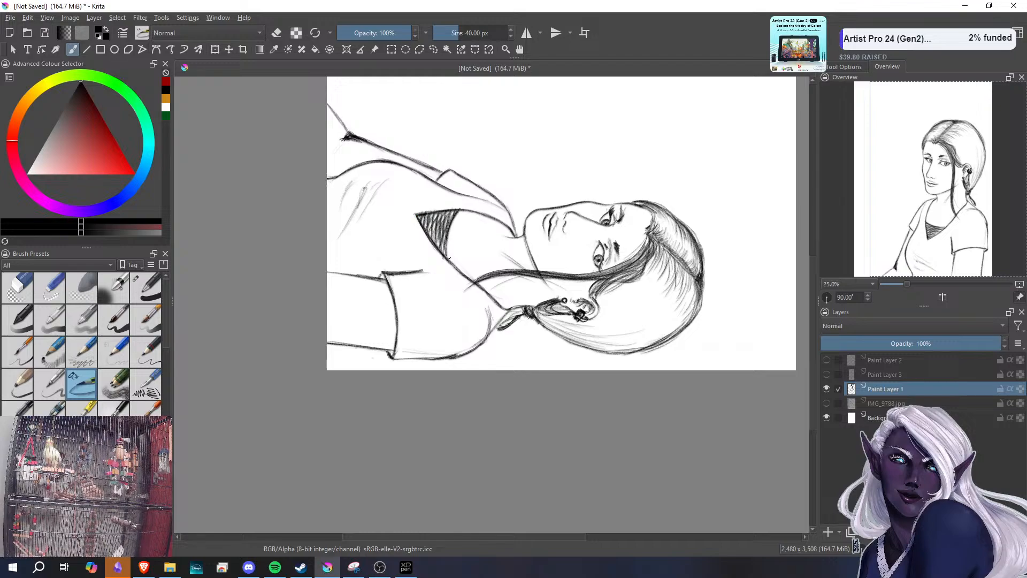
- Darken both V-neck edges, draw the collarbone lines at the base of the neck, and return the canvas view to upright
{"action": "left_click_drag", "start_coordinate": [440, 249], "coordinate": [467, 276]}
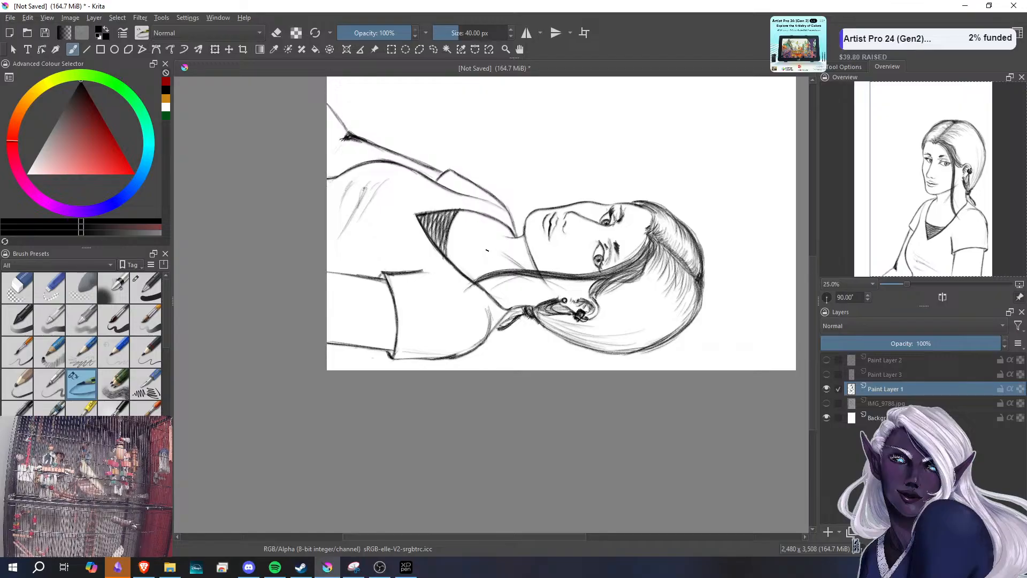
{"action": "left_click_drag", "start_coordinate": [487, 250], "coordinate": [485, 271]}
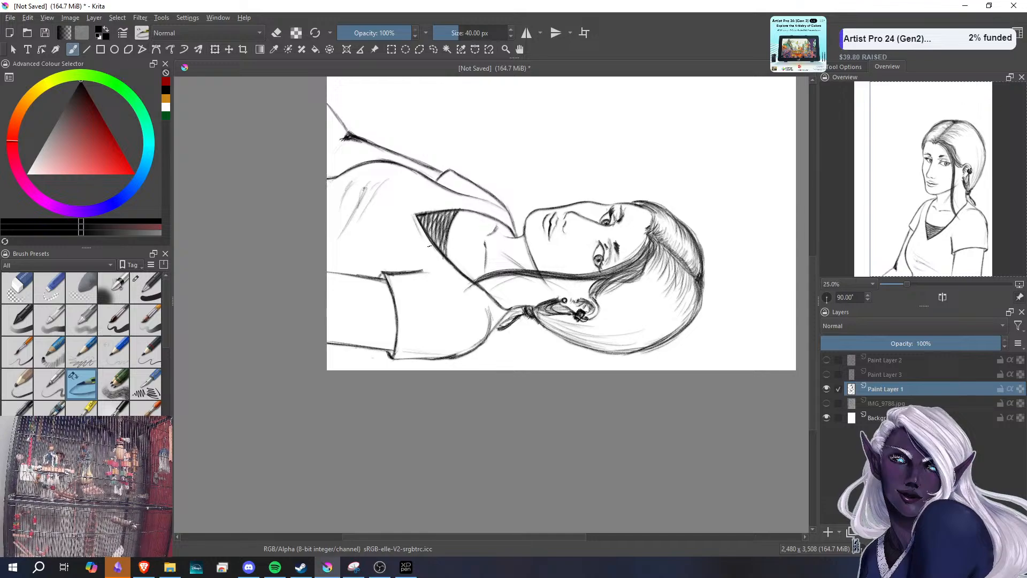
{"action": "left_click_drag", "start_coordinate": [430, 243], "coordinate": [460, 275]}
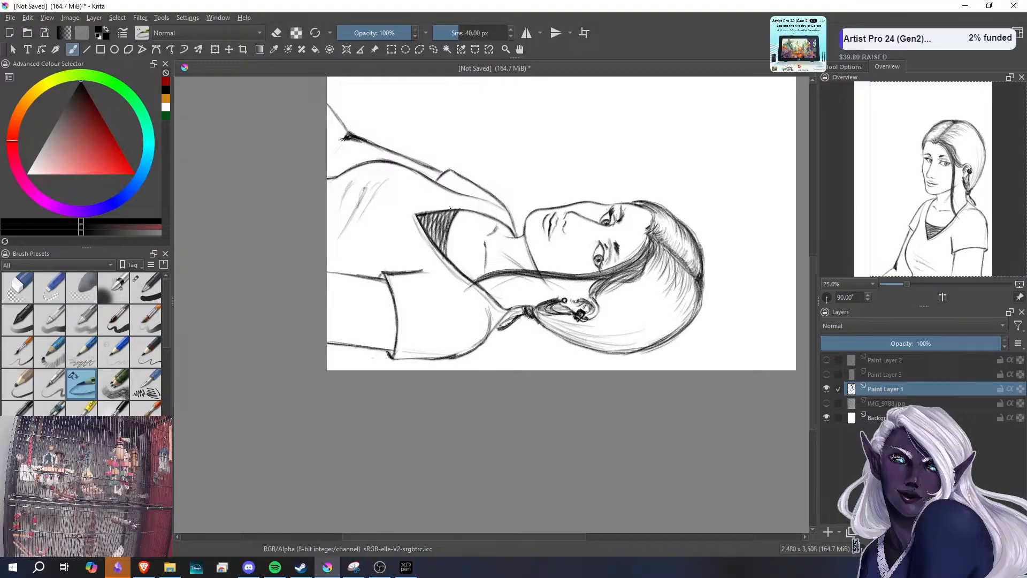
{"action": "left_click_drag", "start_coordinate": [428, 209], "coordinate": [461, 208]}
{"action": "double_click", "coordinate": [827, 301]}
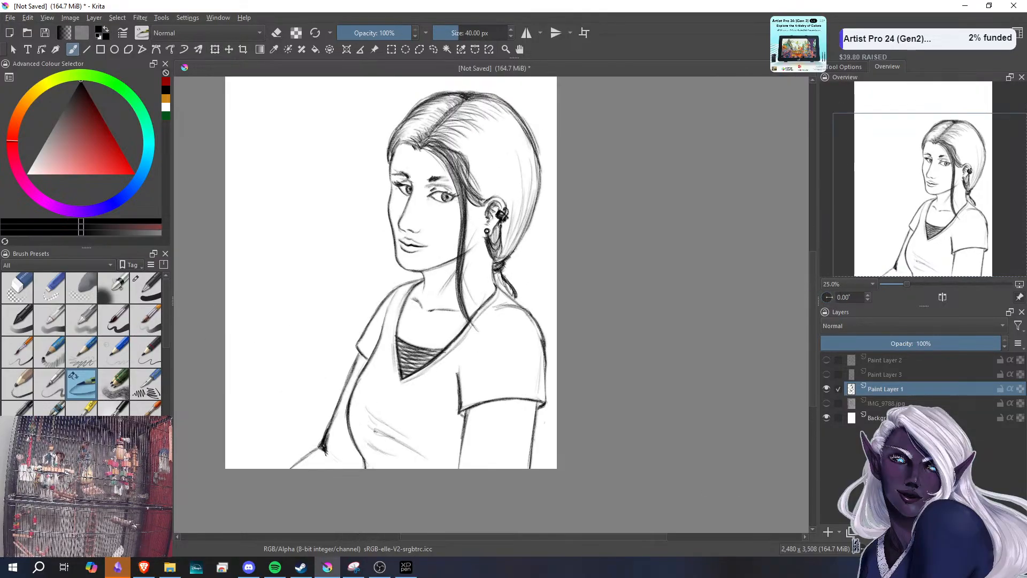
- Thin and lighten the long dark hair strand beside the face, from the temple to the neckline, using the 40 px pencil brush in eraser mode
{"action": "left_click", "coordinate": [82, 288]}
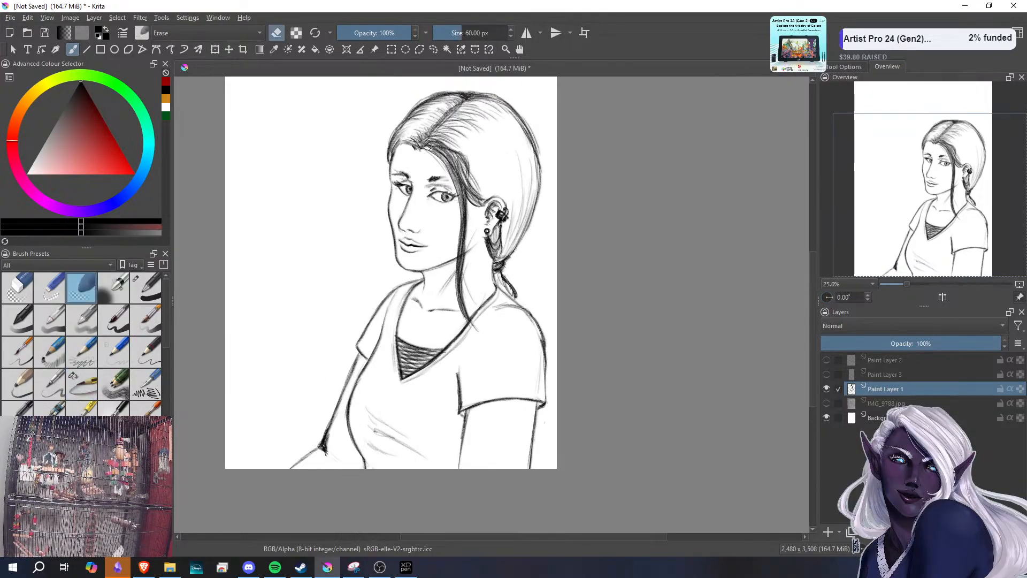
{"action": "left_click", "coordinate": [81, 384]}
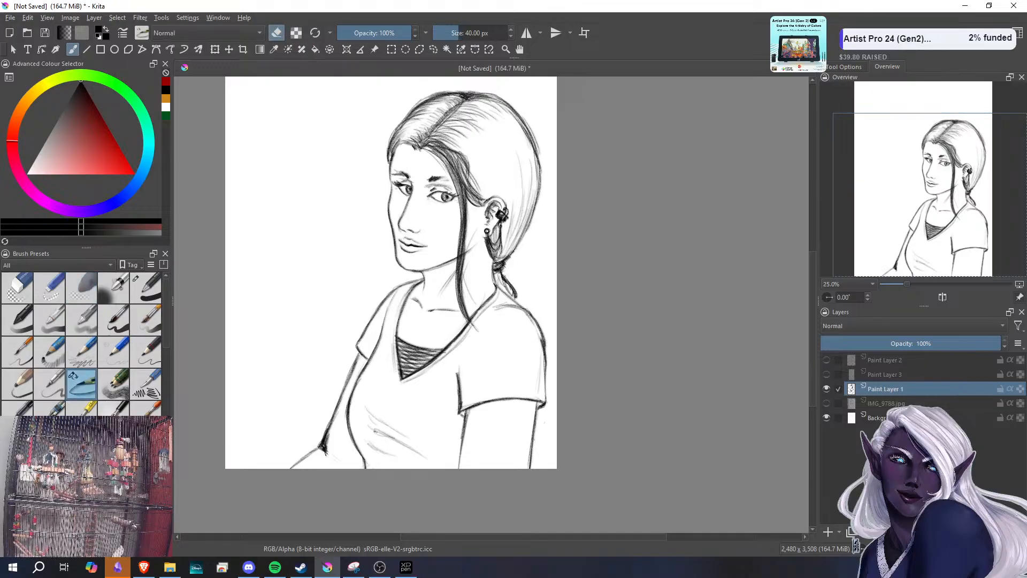
{"action": "mouse_move", "coordinate": [453, 157]}
{"action": "left_mouse_down"}
{"action": "mouse_move", "coordinate": [473, 192]}
{"action": "mouse_move", "coordinate": [455, 151]}
{"action": "mouse_move", "coordinate": [473, 174]}
{"action": "mouse_move", "coordinate": [426, 146]}
{"action": "mouse_move", "coordinate": [456, 172]}
{"action": "mouse_move", "coordinate": [463, 269]}
{"action": "left_mouse_up"}
{"action": "mouse_move", "coordinate": [464, 234]}
{"action": "left_mouse_down"}
{"action": "mouse_move", "coordinate": [460, 307]}
{"action": "mouse_move", "coordinate": [469, 315]}
{"action": "left_mouse_up"}
{"action": "left_click_drag", "start_coordinate": [459, 281], "coordinate": [464, 205]}
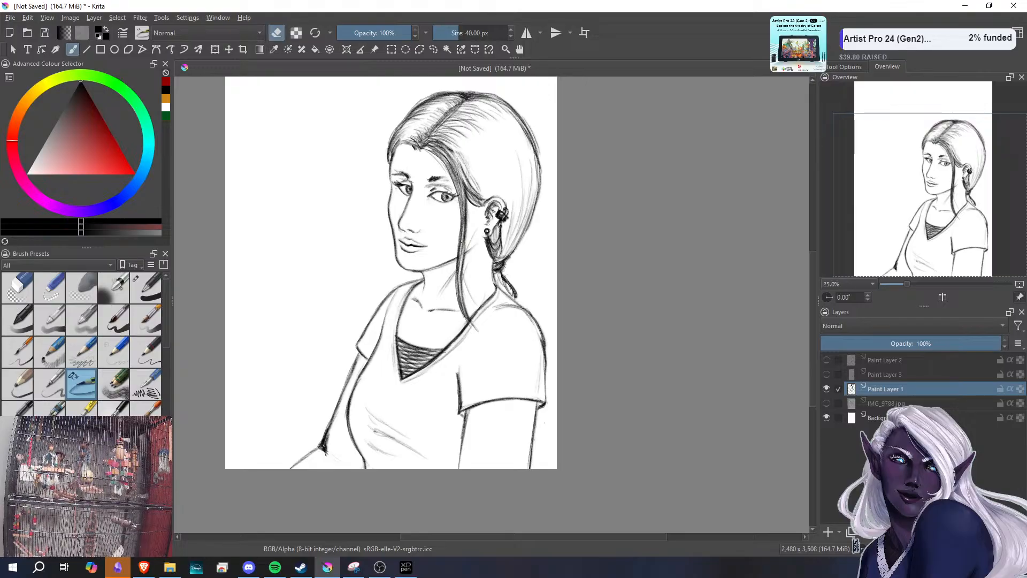
{"action": "mouse_move", "coordinate": [465, 243]}
{"action": "left_mouse_down"}
{"action": "mouse_move", "coordinate": [463, 200]}
{"action": "mouse_move", "coordinate": [464, 216]}
{"action": "left_mouse_up"}
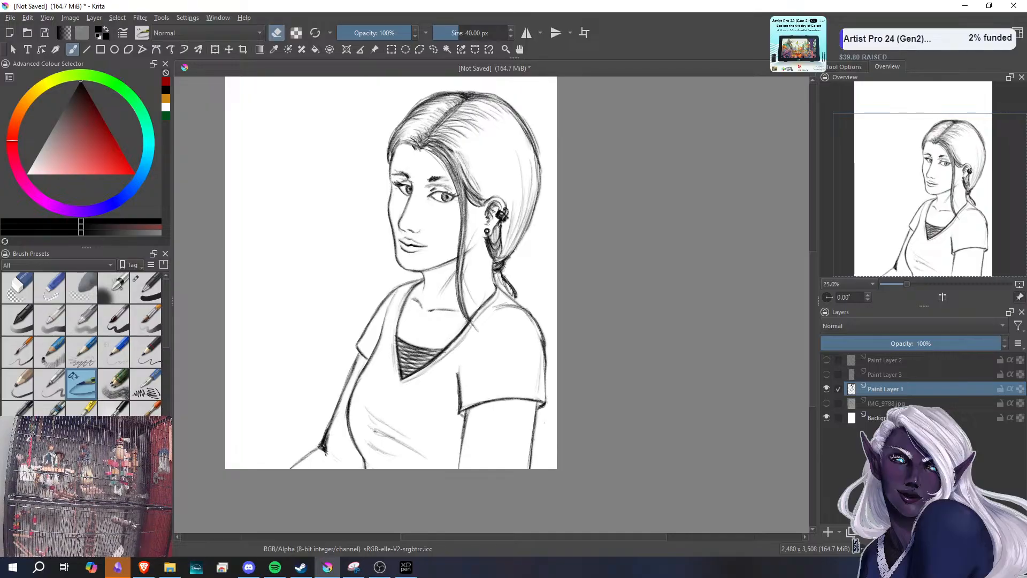
{"action": "mouse_move", "coordinate": [455, 156]}
{"action": "left_mouse_down"}
{"action": "mouse_move", "coordinate": [451, 174]}
{"action": "mouse_move", "coordinate": [478, 198]}
{"action": "left_mouse_up"}
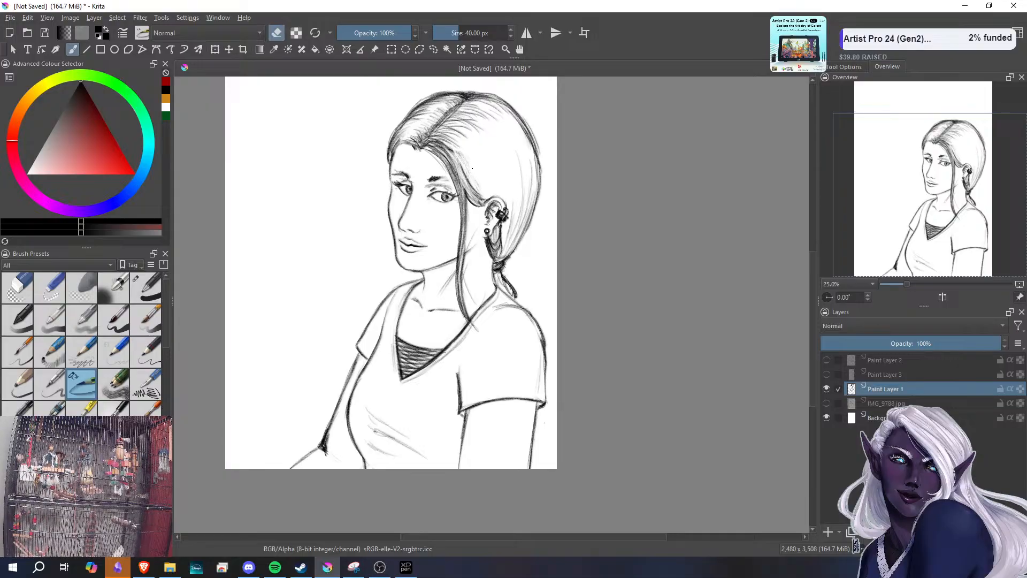
- Fill the far arm's undersleeve with diagonal pencil hatching, from the T-shirt sleeve past the elbow to the canvas's lower edge
{"action": "key", "text": "e"}
{"action": "left_click_drag", "start_coordinate": [361, 358], "coordinate": [355, 375]}
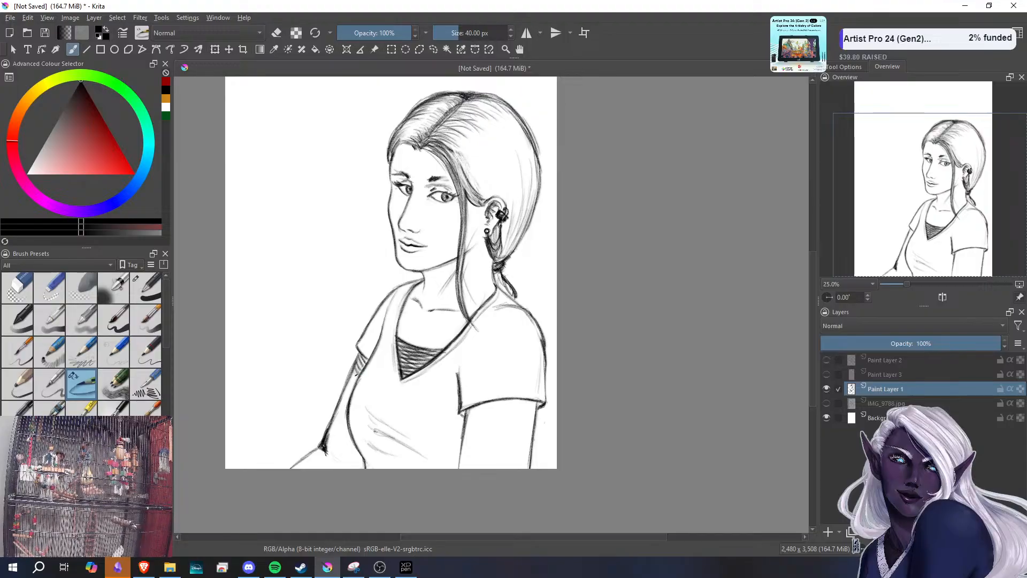
{"action": "left_click_drag", "start_coordinate": [357, 376], "coordinate": [343, 405]}
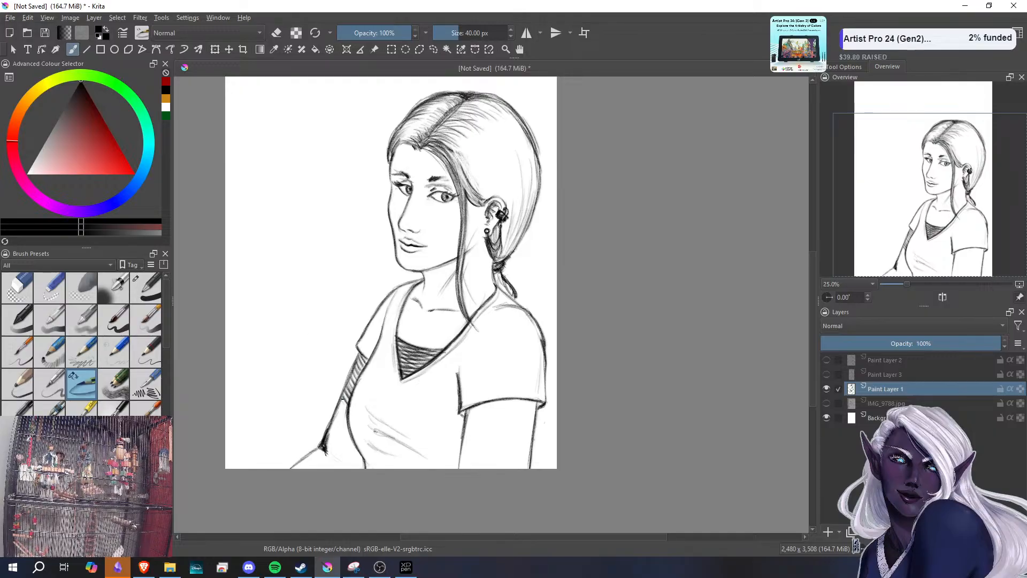
{"action": "left_click_drag", "start_coordinate": [344, 400], "coordinate": [336, 427]}
{"action": "left_click_drag", "start_coordinate": [348, 415], "coordinate": [337, 431]}
{"action": "left_click_drag", "start_coordinate": [350, 419], "coordinate": [333, 455]}
{"action": "mouse_move", "coordinate": [350, 432]}
{"action": "left_mouse_down"}
{"action": "mouse_move", "coordinate": [334, 450]}
{"action": "mouse_move", "coordinate": [348, 458]}
{"action": "mouse_move", "coordinate": [330, 455]}
{"action": "mouse_move", "coordinate": [338, 465]}
{"action": "left_mouse_up"}
{"action": "mouse_move", "coordinate": [364, 450]}
{"action": "left_mouse_down"}
{"action": "mouse_move", "coordinate": [346, 467]}
{"action": "mouse_move", "coordinate": [328, 461]}
{"action": "left_mouse_up"}
{"action": "mouse_move", "coordinate": [348, 439]}
{"action": "left_mouse_down"}
{"action": "mouse_move", "coordinate": [332, 461]}
{"action": "mouse_move", "coordinate": [347, 468]}
{"action": "left_mouse_up"}
{"action": "left_click_drag", "start_coordinate": [356, 451], "coordinate": [325, 468]}
{"action": "left_click_drag", "start_coordinate": [332, 451], "coordinate": [320, 468]}
{"action": "mouse_move", "coordinate": [326, 446]}
{"action": "left_mouse_down"}
{"action": "mouse_move", "coordinate": [321, 468]}
{"action": "mouse_move", "coordinate": [303, 468]}
{"action": "left_mouse_up"}
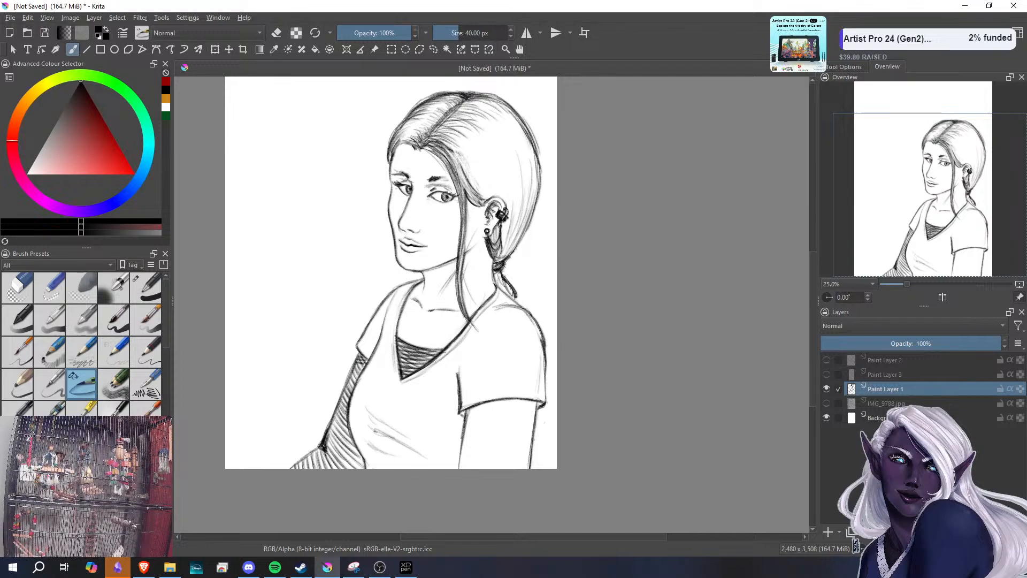
- Cross-hatch the far arm's undersleeve in the opposite direction, from the T-shirt sleeve down to the forearm
{"action": "left_click_drag", "start_coordinate": [355, 362], "coordinate": [364, 367]}
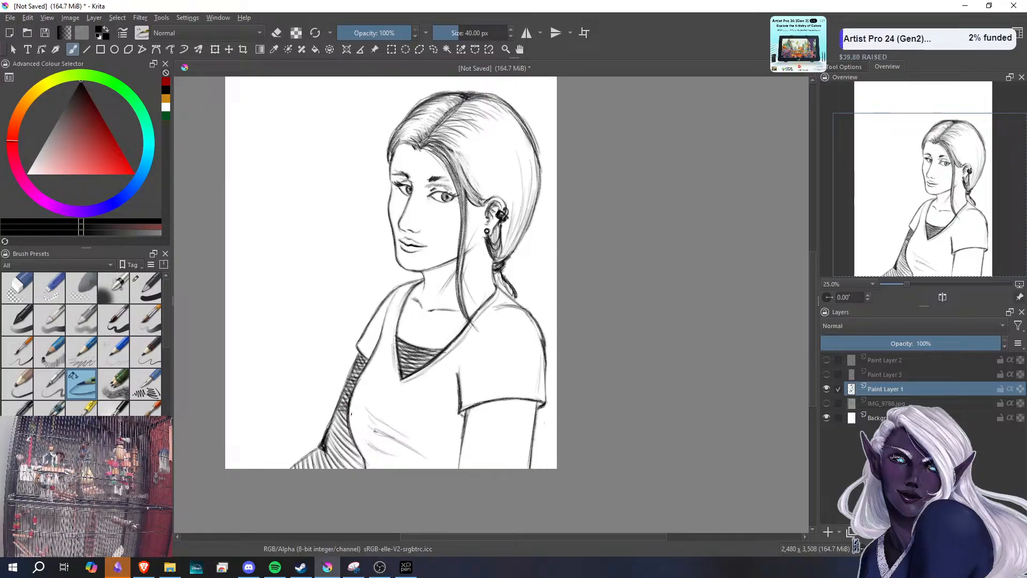
{"action": "left_click_drag", "start_coordinate": [346, 414], "coordinate": [333, 422]}
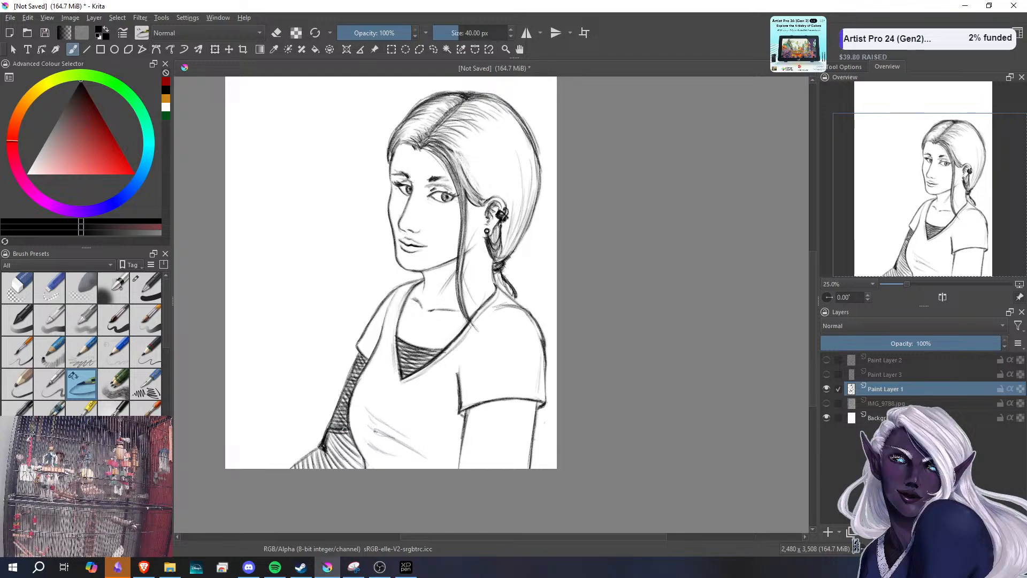
{"action": "left_click_drag", "start_coordinate": [327, 434], "coordinate": [346, 433]}
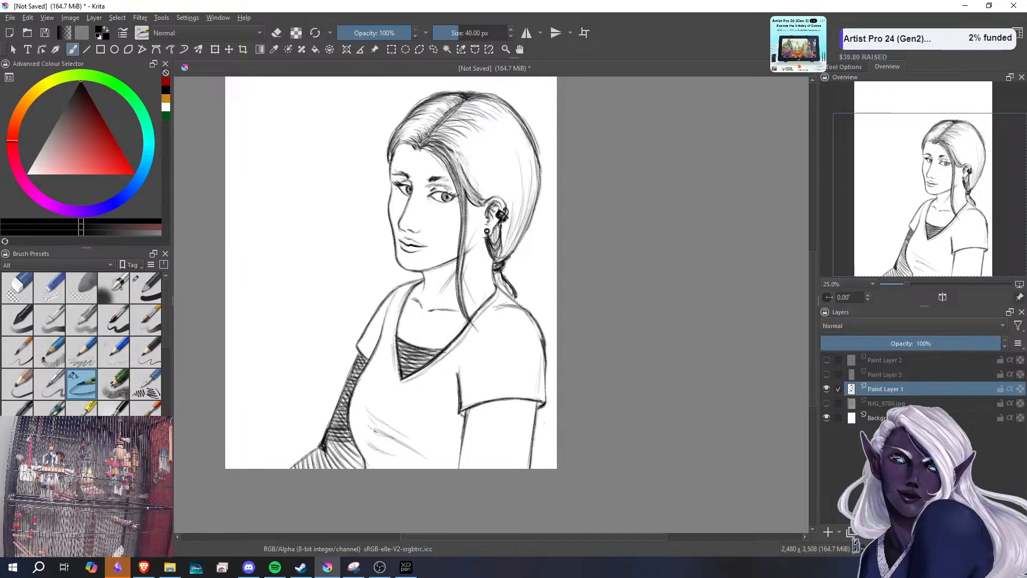
{"action": "mouse_move", "coordinate": [328, 442]}
{"action": "left_mouse_down"}
{"action": "mouse_move", "coordinate": [356, 446]}
{"action": "mouse_move", "coordinate": [369, 461]}
{"action": "mouse_move", "coordinate": [358, 466]}
{"action": "left_mouse_up"}
{"action": "mouse_move", "coordinate": [335, 454]}
{"action": "left_mouse_down"}
{"action": "mouse_move", "coordinate": [365, 468]}
{"action": "mouse_move", "coordinate": [353, 469]}
{"action": "left_mouse_up"}
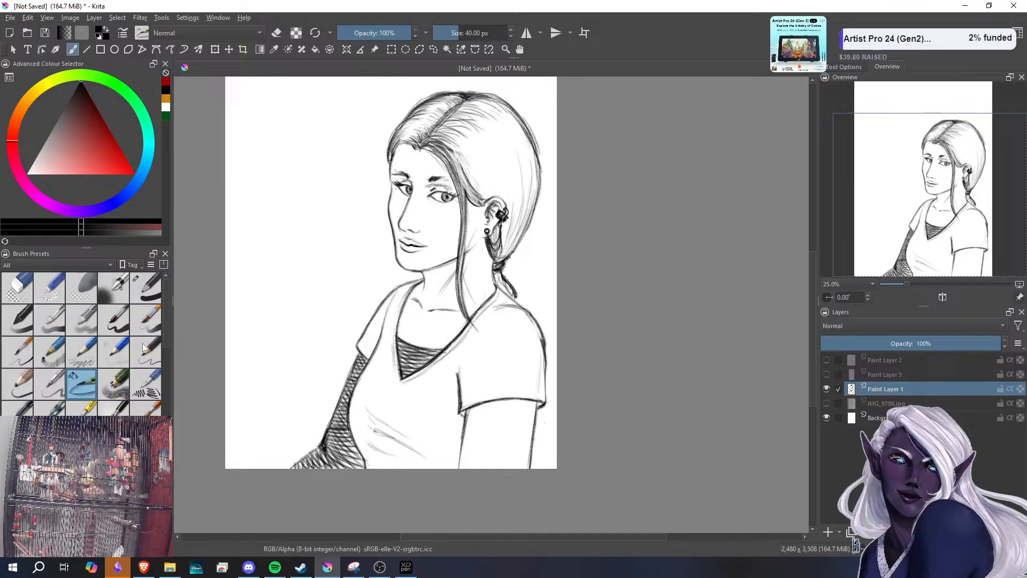
- Soften the overly dark hatching around the far arm's elbow with the 60 px eraser brush
{"action": "left_click", "coordinate": [81, 287]}
{"action": "left_click_drag", "start_coordinate": [329, 426], "coordinate": [341, 429]}
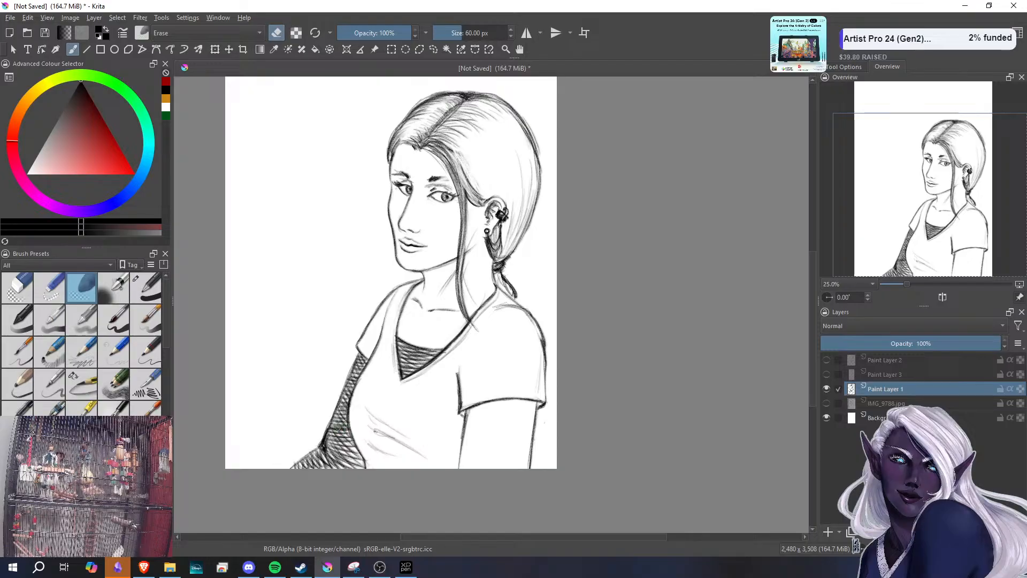
{"action": "left_click_drag", "start_coordinate": [340, 427], "coordinate": [332, 428]}
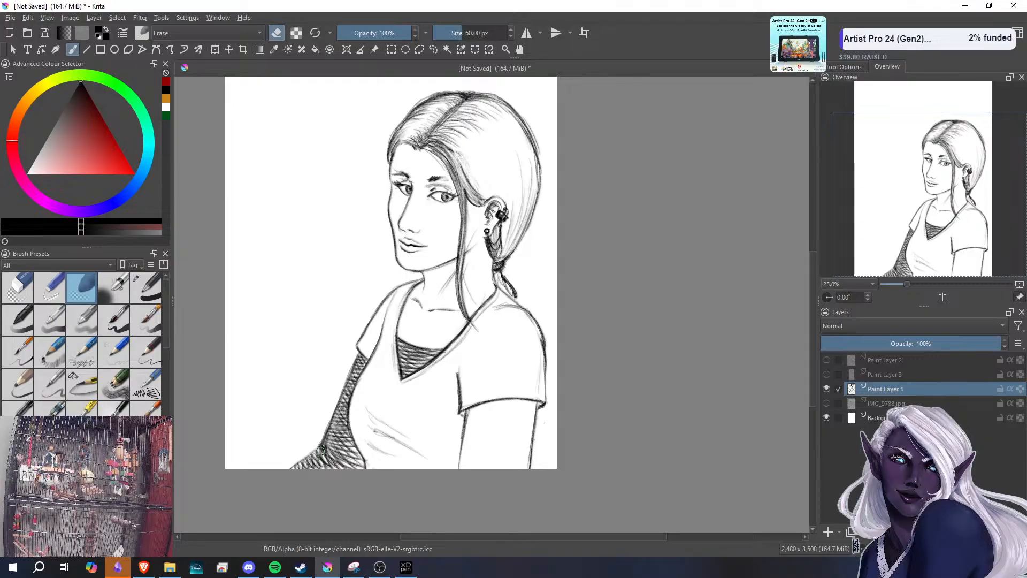
- Hatch the near arm's undersleeve with curved diagonal strokes, from the canvas's lower edge up to the T-shirt hem, using the 40 px pencil brush
{"action": "left_click", "coordinate": [81, 383]}
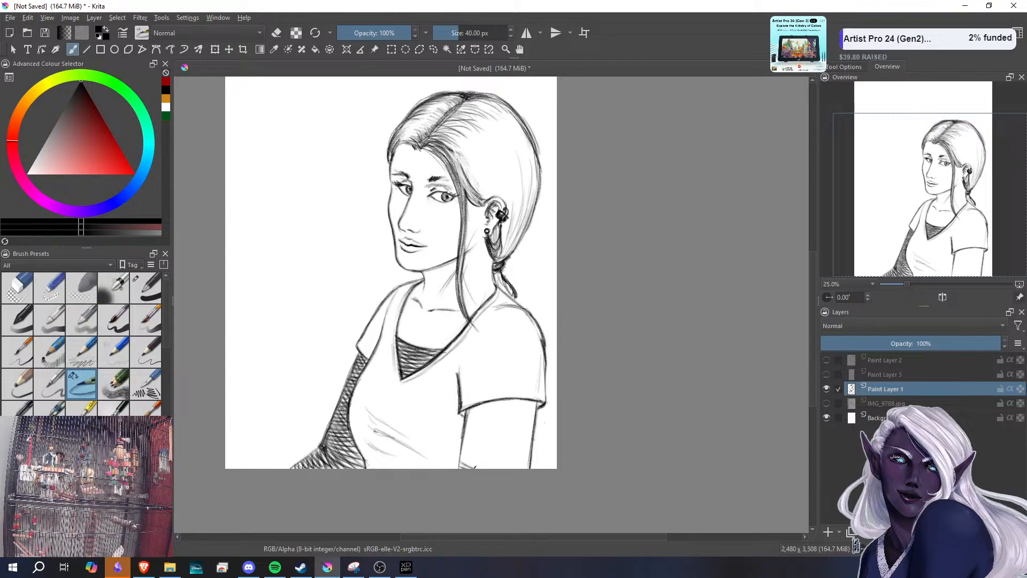
{"action": "mouse_move", "coordinate": [461, 462]}
{"action": "left_mouse_down"}
{"action": "mouse_move", "coordinate": [493, 468]}
{"action": "mouse_move", "coordinate": [474, 464]}
{"action": "left_mouse_up"}
{"action": "left_click_drag", "start_coordinate": [461, 454], "coordinate": [503, 468]}
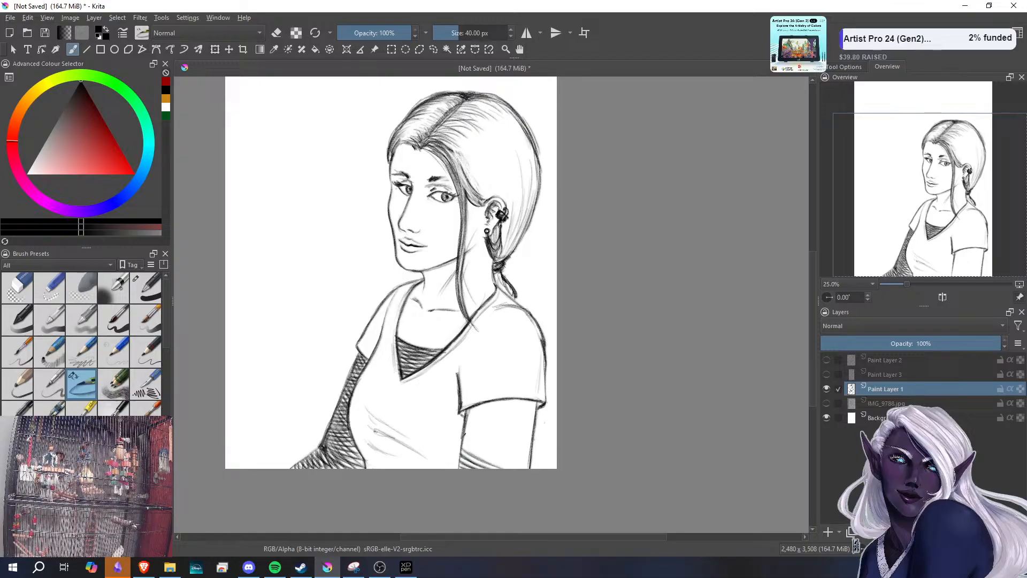
{"action": "left_click_drag", "start_coordinate": [462, 436], "coordinate": [484, 455]}
{"action": "left_click_drag", "start_coordinate": [459, 441], "coordinate": [512, 468]}
{"action": "left_click_drag", "start_coordinate": [476, 450], "coordinate": [511, 468]}
{"action": "left_click_drag", "start_coordinate": [464, 438], "coordinate": [527, 467]}
{"action": "left_click_drag", "start_coordinate": [465, 430], "coordinate": [517, 459]}
{"action": "left_click_drag", "start_coordinate": [480, 438], "coordinate": [530, 463]}
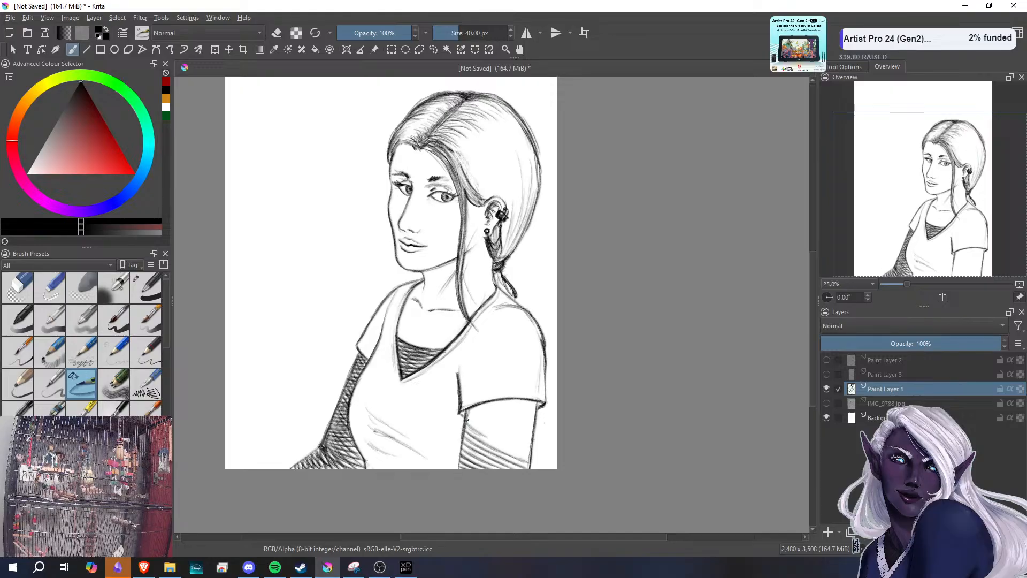
{"action": "left_click_drag", "start_coordinate": [468, 424], "coordinate": [524, 455]}
{"action": "left_click_drag", "start_coordinate": [497, 443], "coordinate": [527, 456]}
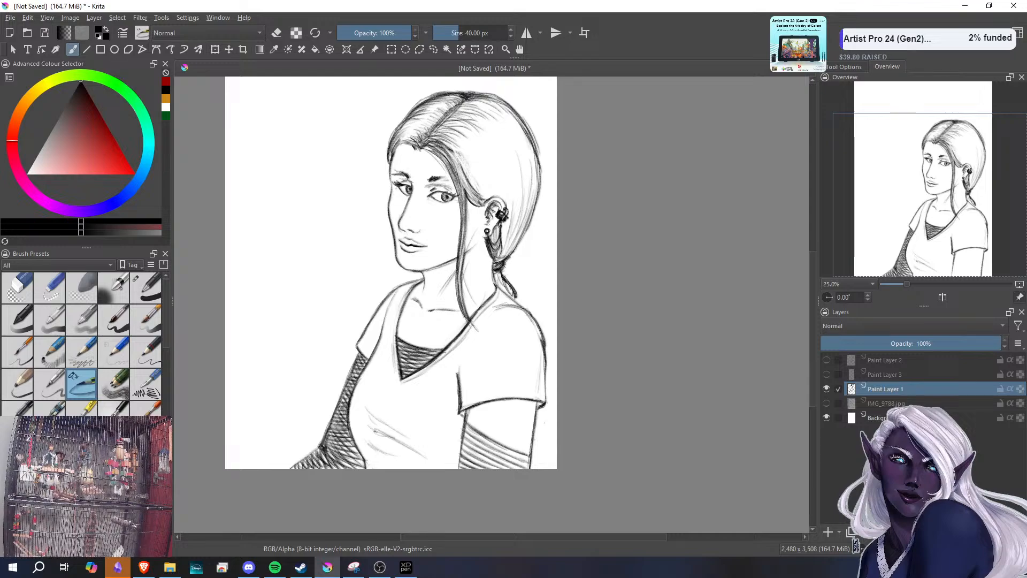
{"action": "left_click_drag", "start_coordinate": [467, 415], "coordinate": [531, 453]}
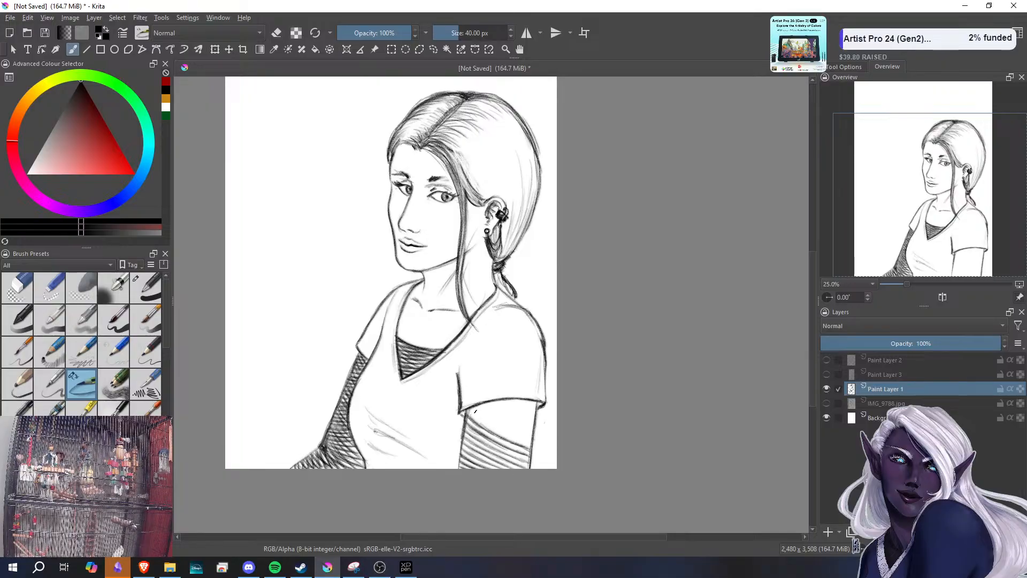
{"action": "left_click_drag", "start_coordinate": [470, 411], "coordinate": [530, 444]}
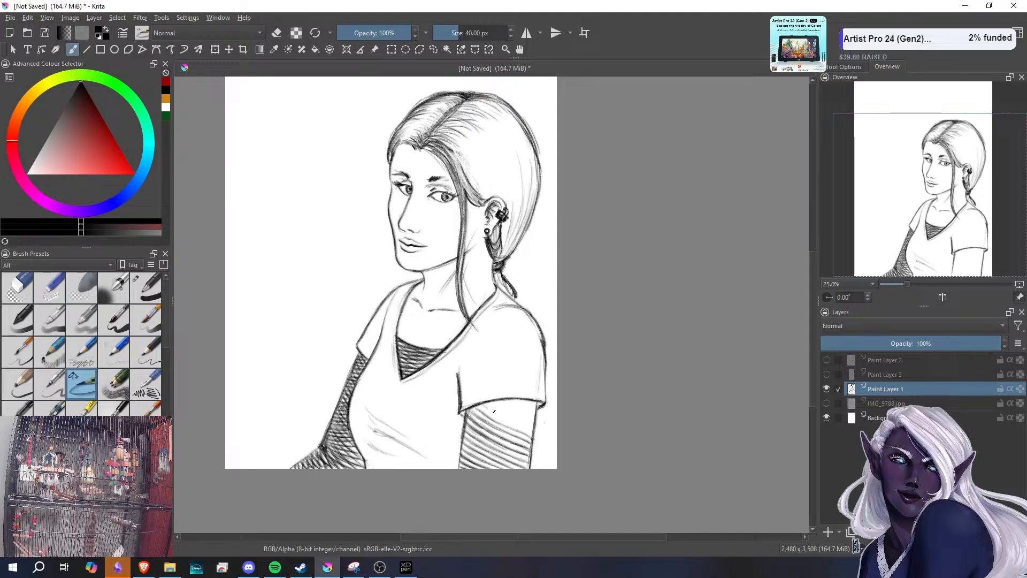
{"action": "left_click_drag", "start_coordinate": [484, 410], "coordinate": [532, 432]}
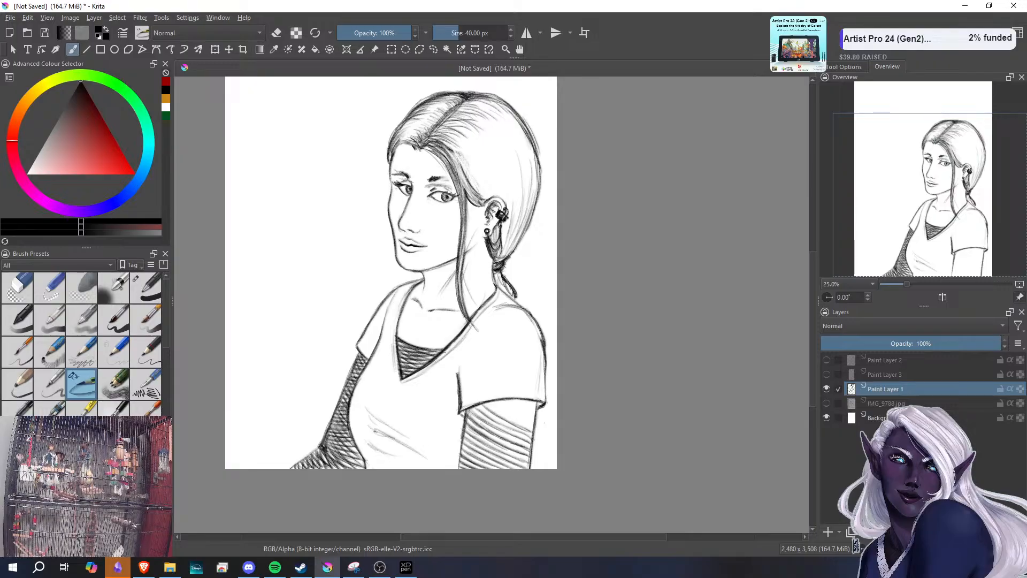
{"action": "left_click_drag", "start_coordinate": [490, 405], "coordinate": [533, 421]}
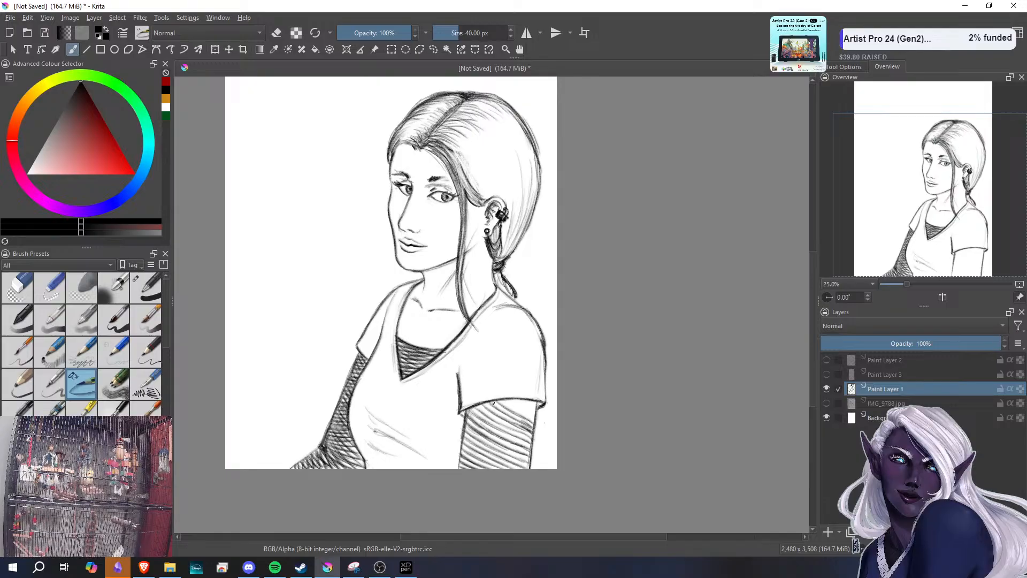
{"action": "mouse_move", "coordinate": [498, 408]}
{"action": "left_mouse_down"}
{"action": "mouse_move", "coordinate": [534, 422]}
{"action": "mouse_move", "coordinate": [537, 403]}
{"action": "left_mouse_up"}
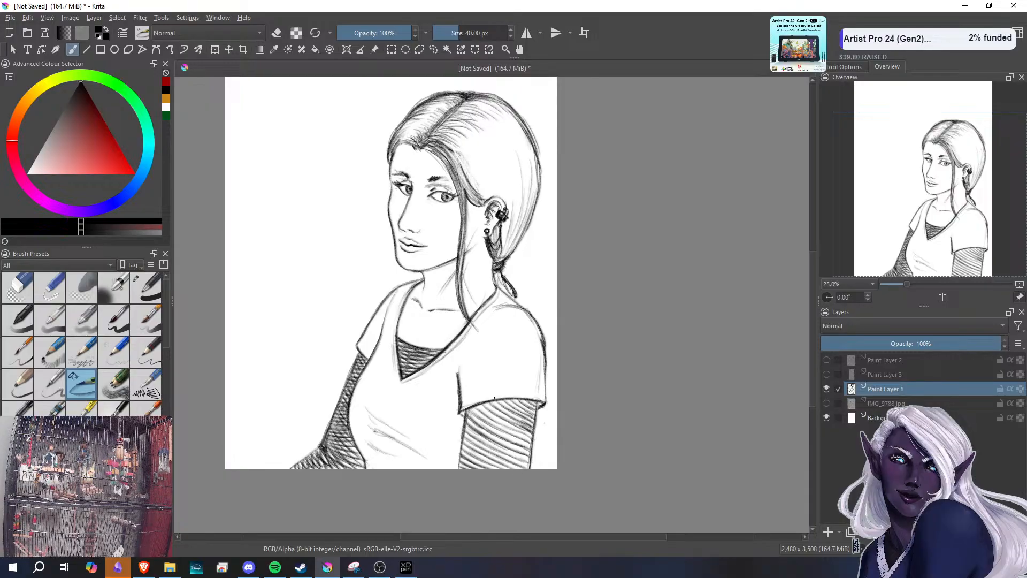
- Cross-hatch the near arm's undersleeve with strokes in the opposite direction, from the T-shirt hem down to the canvas's lower edge
{"action": "left_click_drag", "start_coordinate": [475, 405], "coordinate": [490, 414]}
{"action": "left_click_drag", "start_coordinate": [468, 407], "coordinate": [495, 401]}
{"action": "mouse_move", "coordinate": [469, 413]}
{"action": "left_mouse_down"}
{"action": "mouse_move", "coordinate": [503, 401]}
{"action": "mouse_move", "coordinate": [471, 415]}
{"action": "mouse_move", "coordinate": [511, 396]}
{"action": "mouse_move", "coordinate": [465, 418]}
{"action": "mouse_move", "coordinate": [519, 402]}
{"action": "mouse_move", "coordinate": [462, 426]}
{"action": "left_mouse_up"}
{"action": "mouse_move", "coordinate": [495, 416]}
{"action": "left_mouse_down"}
{"action": "mouse_move", "coordinate": [479, 423]}
{"action": "mouse_move", "coordinate": [505, 417]}
{"action": "mouse_move", "coordinate": [472, 431]}
{"action": "left_mouse_up"}
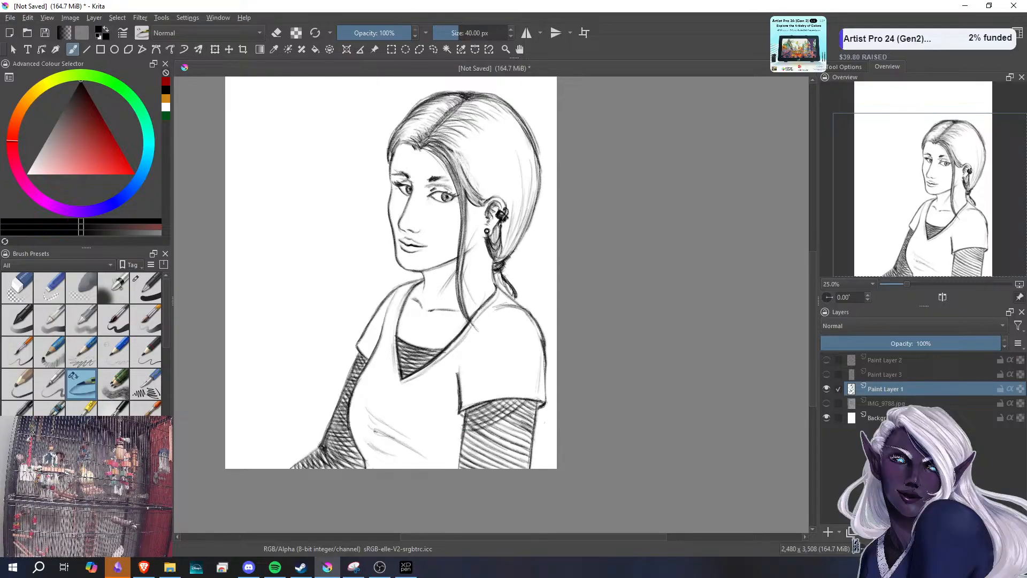
{"action": "left_click_drag", "start_coordinate": [535, 400], "coordinate": [506, 423]}
{"action": "left_click_drag", "start_coordinate": [528, 409], "coordinate": [506, 421]}
{"action": "left_click_drag", "start_coordinate": [518, 416], "coordinate": [487, 431]}
{"action": "mouse_move", "coordinate": [497, 426]}
{"action": "left_mouse_down"}
{"action": "mouse_move", "coordinate": [464, 442]}
{"action": "mouse_move", "coordinate": [512, 426]}
{"action": "left_mouse_up"}
{"action": "mouse_move", "coordinate": [531, 411]}
{"action": "left_mouse_down"}
{"action": "mouse_move", "coordinate": [512, 433]}
{"action": "mouse_move", "coordinate": [459, 446]}
{"action": "mouse_move", "coordinate": [469, 446]}
{"action": "left_mouse_up"}
{"action": "left_click_drag", "start_coordinate": [528, 430], "coordinate": [507, 445]}
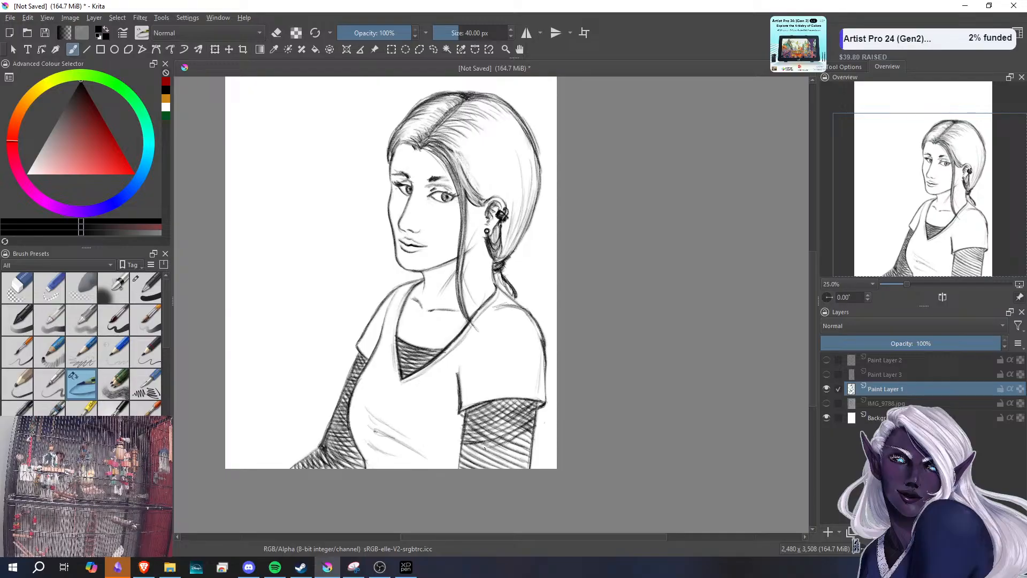
{"action": "mouse_move", "coordinate": [484, 449]}
{"action": "left_mouse_down"}
{"action": "mouse_move", "coordinate": [529, 440]}
{"action": "mouse_move", "coordinate": [463, 459]}
{"action": "mouse_move", "coordinate": [523, 456]}
{"action": "mouse_move", "coordinate": [527, 445]}
{"action": "mouse_move", "coordinate": [501, 462]}
{"action": "mouse_move", "coordinate": [513, 458]}
{"action": "mouse_move", "coordinate": [460, 464]}
{"action": "mouse_move", "coordinate": [526, 456]}
{"action": "mouse_move", "coordinate": [497, 468]}
{"action": "left_mouse_up"}
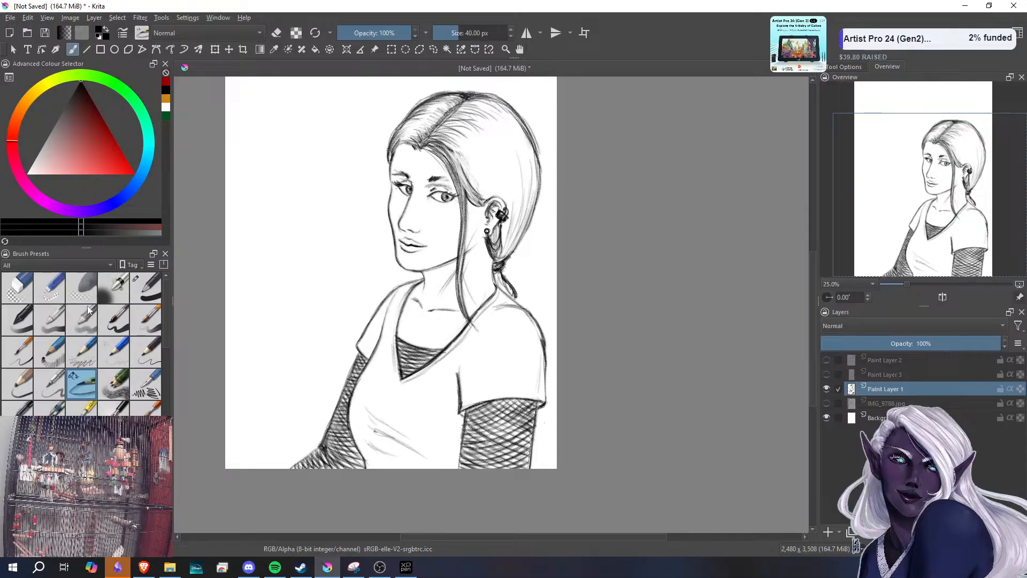
- Erase the overshooting hatch ends along both sides of the near arm and the rough line inside the sleeve's outer edge
{"action": "left_click", "coordinate": [83, 287]}
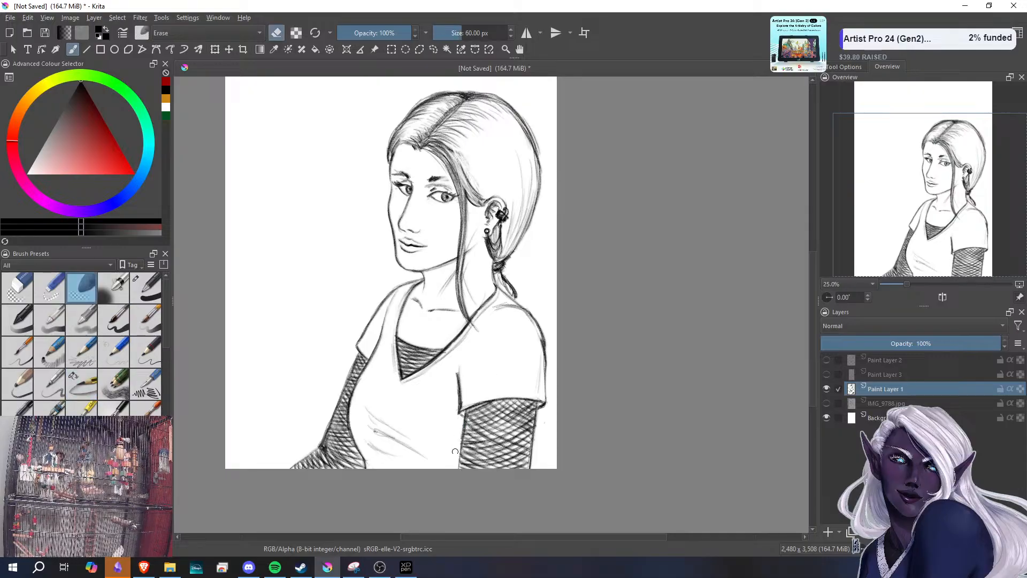
{"action": "left_click_drag", "start_coordinate": [461, 419], "coordinate": [457, 449]}
{"action": "left_click_drag", "start_coordinate": [536, 435], "coordinate": [533, 466]}
{"action": "left_click_drag", "start_coordinate": [539, 370], "coordinate": [539, 389]}
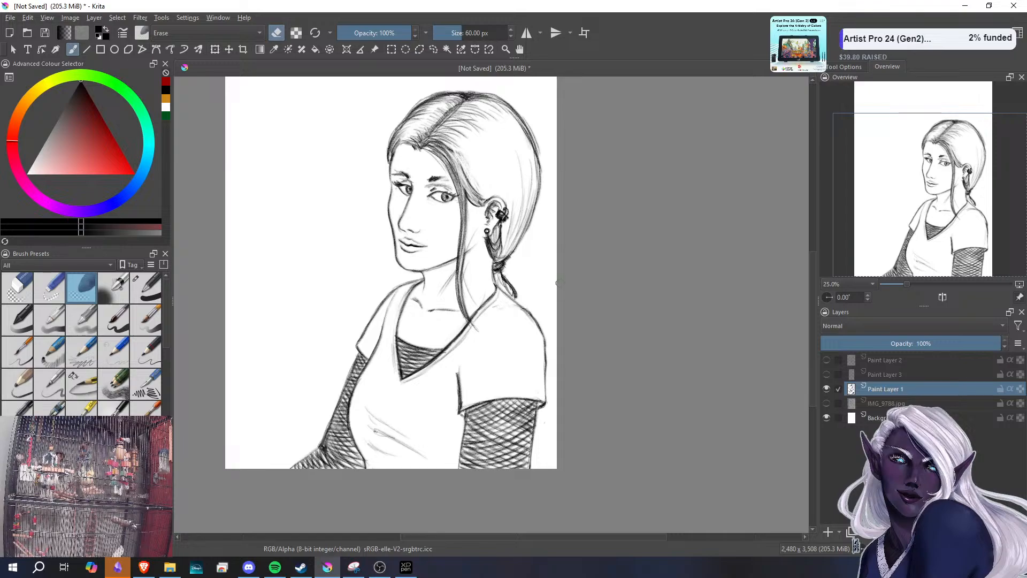
- Extend the near sleeve's inner edge upward from the armpit, then clean up the rough line along it with the eraser brush
{"action": "left_click", "coordinate": [91, 381]}
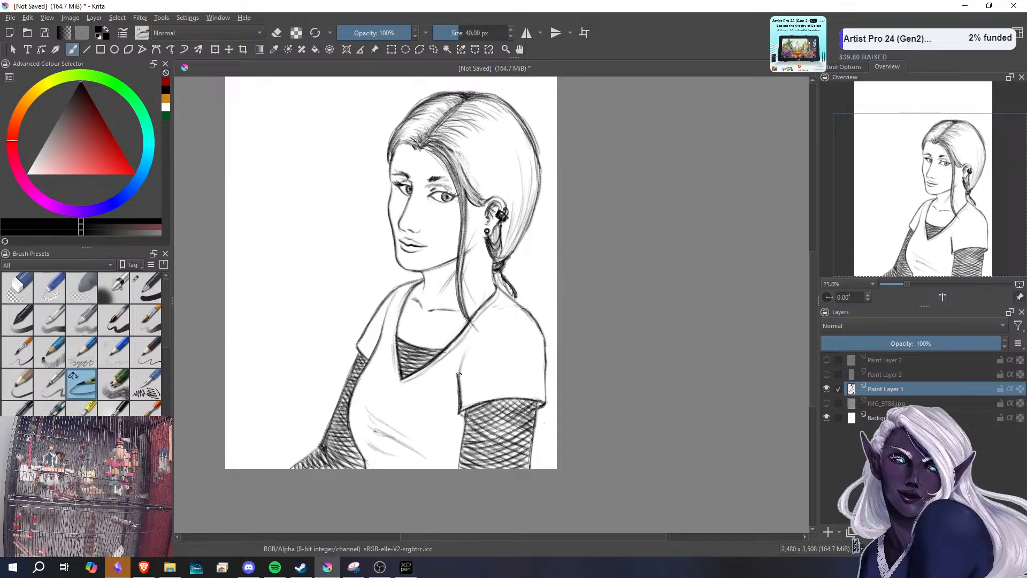
{"action": "left_click_drag", "start_coordinate": [460, 377], "coordinate": [463, 358]}
{"action": "left_click", "coordinate": [87, 290]}
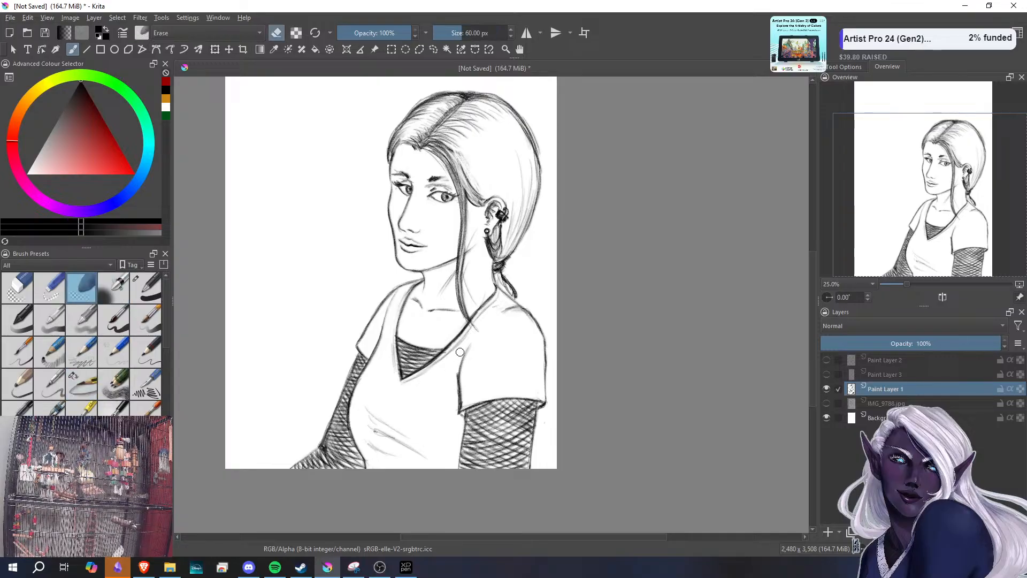
{"action": "left_click_drag", "start_coordinate": [458, 360], "coordinate": [456, 411]}
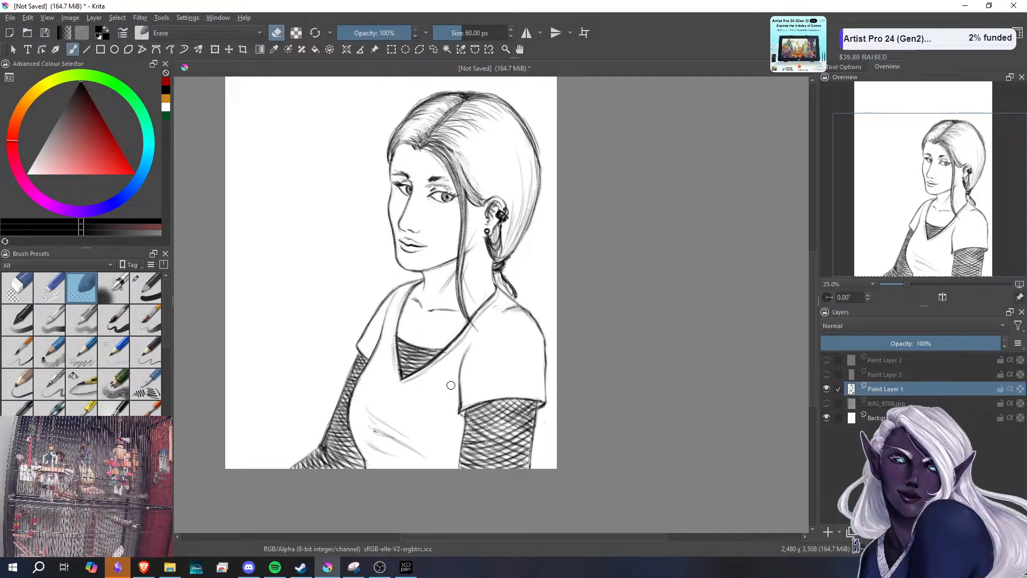
- Show the IMG_9788.jpg reference layer again, reselect the 40 px pencil brush, and make the photo layer active
{"action": "left_click", "coordinate": [825, 363]}
{"action": "left_click", "coordinate": [827, 365]}
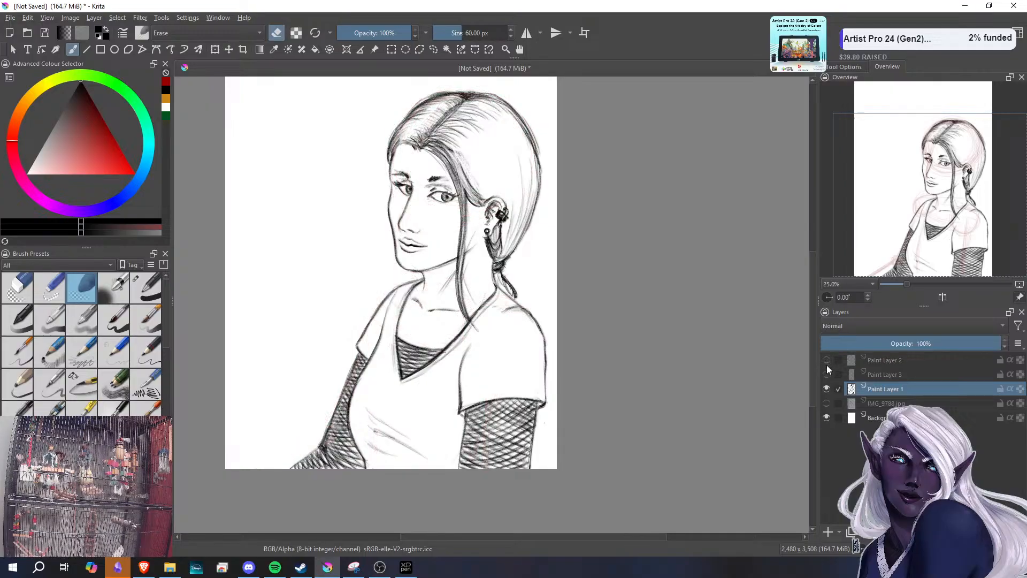
{"action": "left_click", "coordinate": [826, 403]}
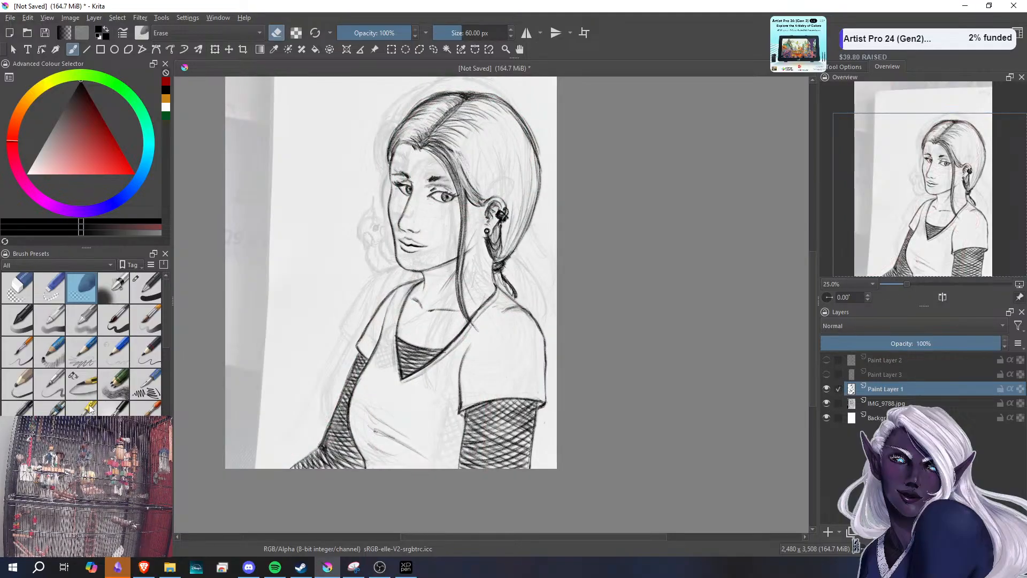
{"action": "left_click", "coordinate": [82, 384]}
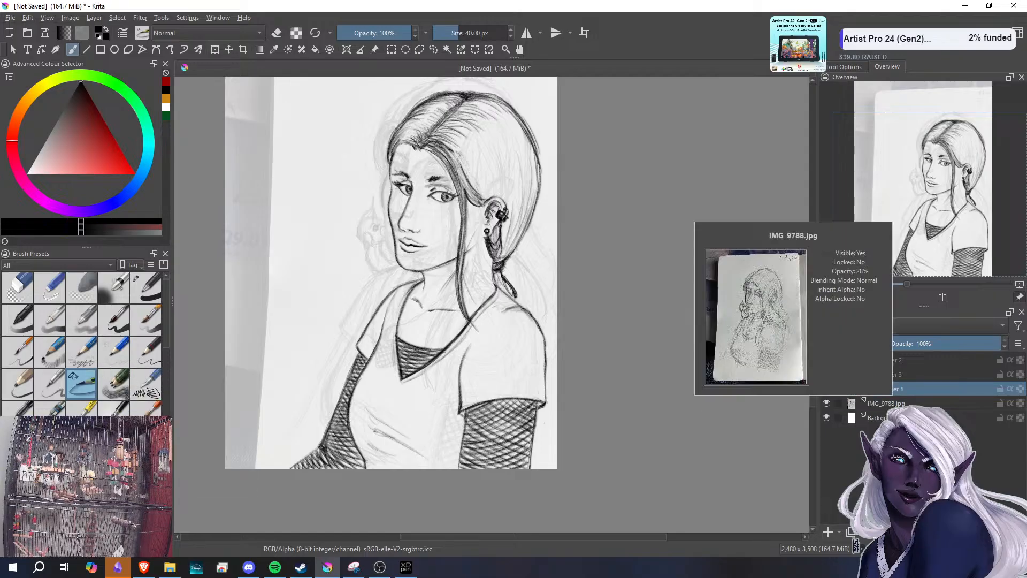
{"action": "left_click", "coordinate": [883, 404]}
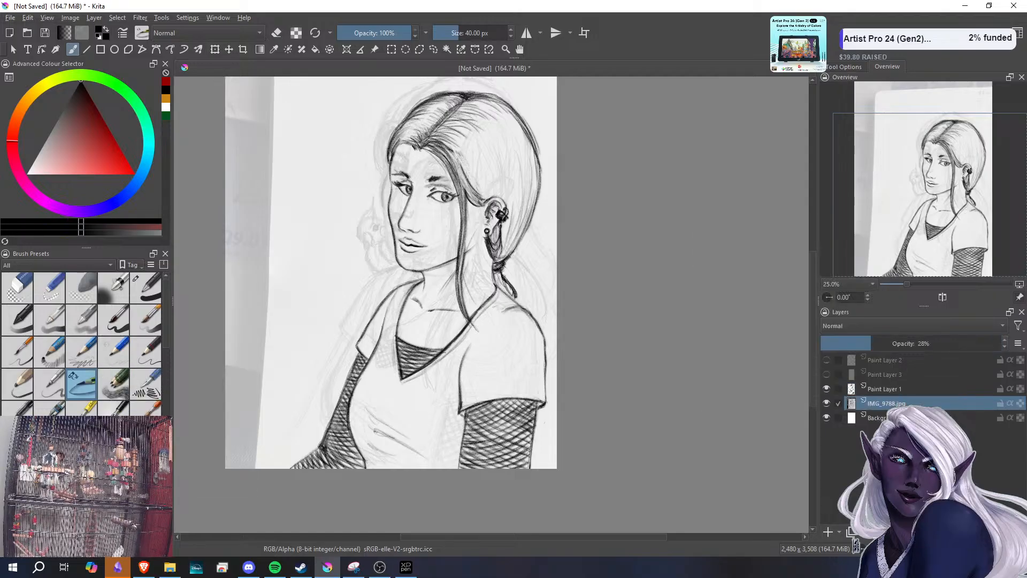
- Shift the photo layer slightly sideways so the sketched bird sits closer to the woman's cheek, and return to brushing on Paint Layer 1
{"action": "left_click", "coordinate": [228, 50]}
{"action": "mouse_move", "coordinate": [487, 282]}
{"action": "left_mouse_down"}
{"action": "mouse_move", "coordinate": [494, 300]}
{"action": "mouse_move", "coordinate": [504, 285]}
{"action": "left_mouse_up"}
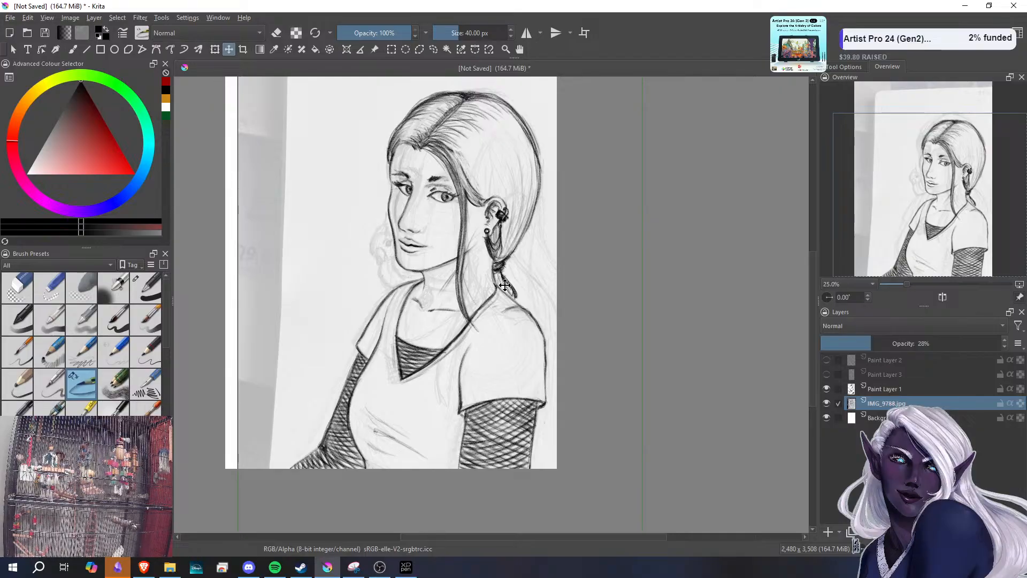
{"action": "left_click", "coordinate": [919, 389]}
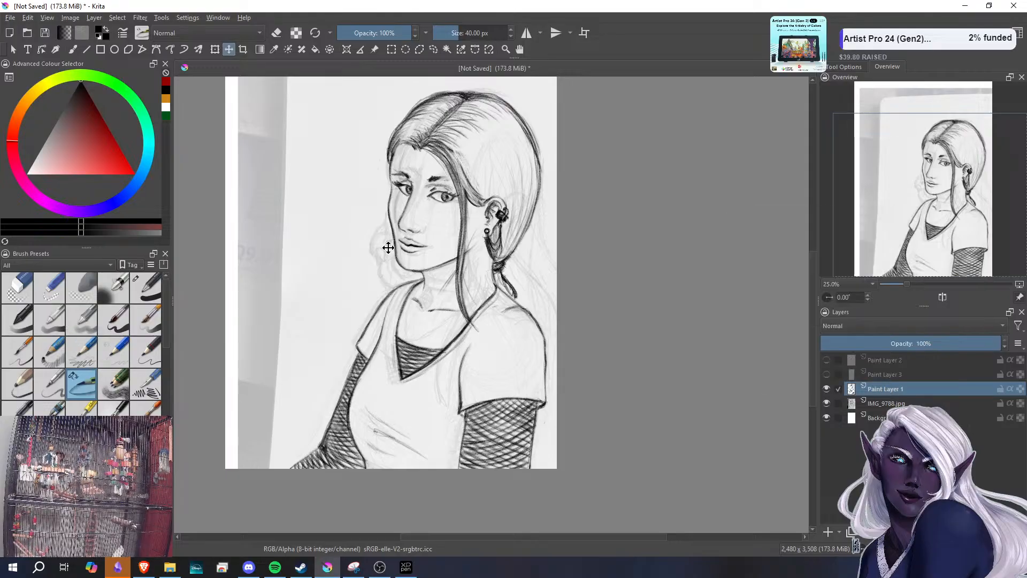
{"action": "left_click", "coordinate": [72, 49]}
- Trace the beak, eye and outer head contour of the bird beside the woman's cheek with the 40 px pencil brush
{"action": "left_click_drag", "start_coordinate": [907, 285], "coordinate": [927, 282]}
{"action": "left_click", "coordinate": [921, 205]}
{"action": "left_click_drag", "start_coordinate": [922, 205], "coordinate": [918, 197]}
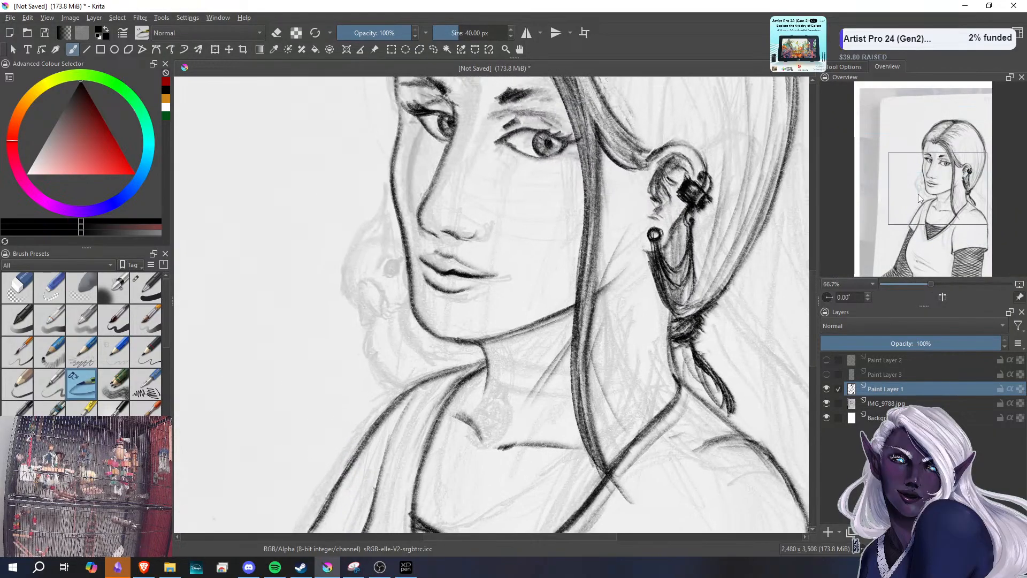
{"action": "mouse_move", "coordinate": [377, 280]}
{"action": "left_mouse_down"}
{"action": "mouse_move", "coordinate": [375, 313]}
{"action": "mouse_move", "coordinate": [368, 306]}
{"action": "mouse_move", "coordinate": [385, 315]}
{"action": "mouse_move", "coordinate": [375, 279]}
{"action": "left_mouse_up"}
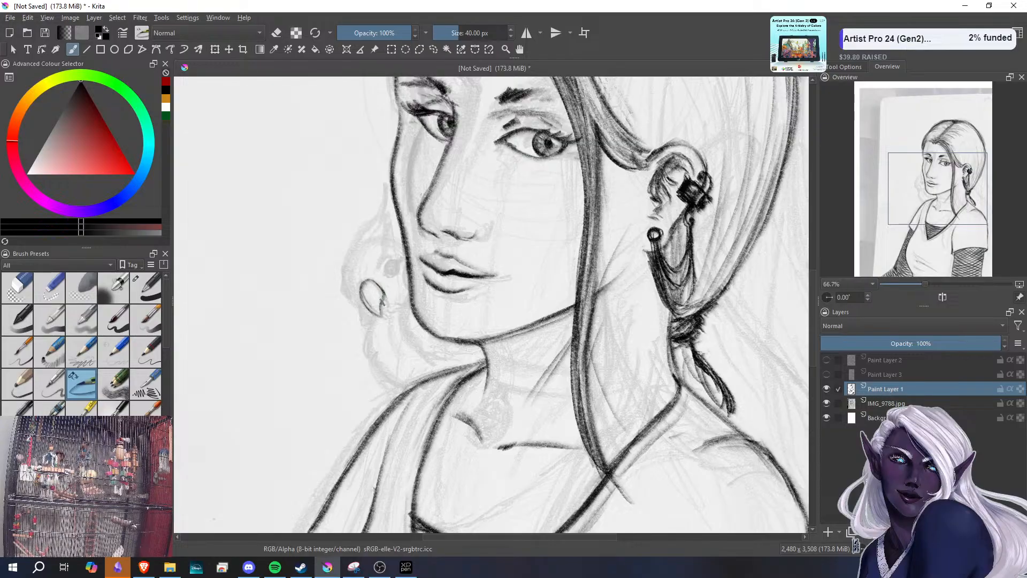
{"action": "mouse_move", "coordinate": [373, 281]}
{"action": "left_mouse_down"}
{"action": "mouse_move", "coordinate": [361, 305]}
{"action": "mouse_move", "coordinate": [385, 307]}
{"action": "mouse_move", "coordinate": [382, 318]}
{"action": "mouse_move", "coordinate": [410, 307]}
{"action": "left_mouse_up"}
{"action": "mouse_move", "coordinate": [396, 262]}
{"action": "left_mouse_down"}
{"action": "mouse_move", "coordinate": [392, 277]}
{"action": "mouse_move", "coordinate": [400, 271]}
{"action": "mouse_move", "coordinate": [343, 262]}
{"action": "mouse_move", "coordinate": [350, 303]}
{"action": "mouse_move", "coordinate": [345, 294]}
{"action": "mouse_move", "coordinate": [377, 323]}
{"action": "mouse_move", "coordinate": [372, 366]}
{"action": "mouse_move", "coordinate": [398, 385]}
{"action": "left_mouse_up"}
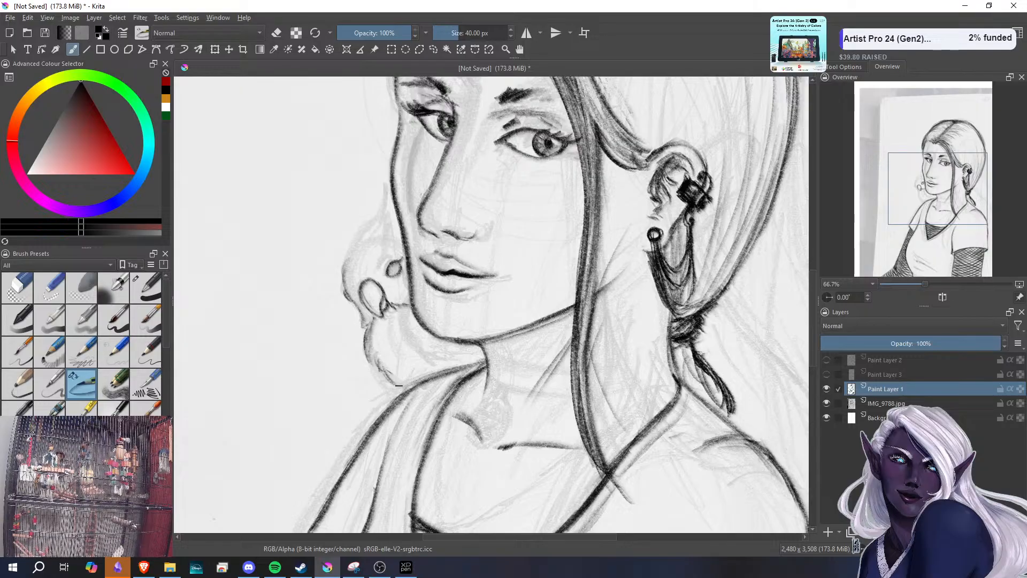
- Trace the bird's rounded breast and its feet gripping the shoulder, and outline its pointed crest
{"action": "mouse_move", "coordinate": [372, 324]}
{"action": "left_mouse_down"}
{"action": "mouse_move", "coordinate": [437, 340]}
{"action": "mouse_move", "coordinate": [437, 381]}
{"action": "mouse_move", "coordinate": [407, 389]}
{"action": "mouse_move", "coordinate": [444, 380]}
{"action": "mouse_move", "coordinate": [443, 368]}
{"action": "mouse_move", "coordinate": [421, 389]}
{"action": "mouse_move", "coordinate": [422, 371]}
{"action": "mouse_move", "coordinate": [404, 385]}
{"action": "left_mouse_up"}
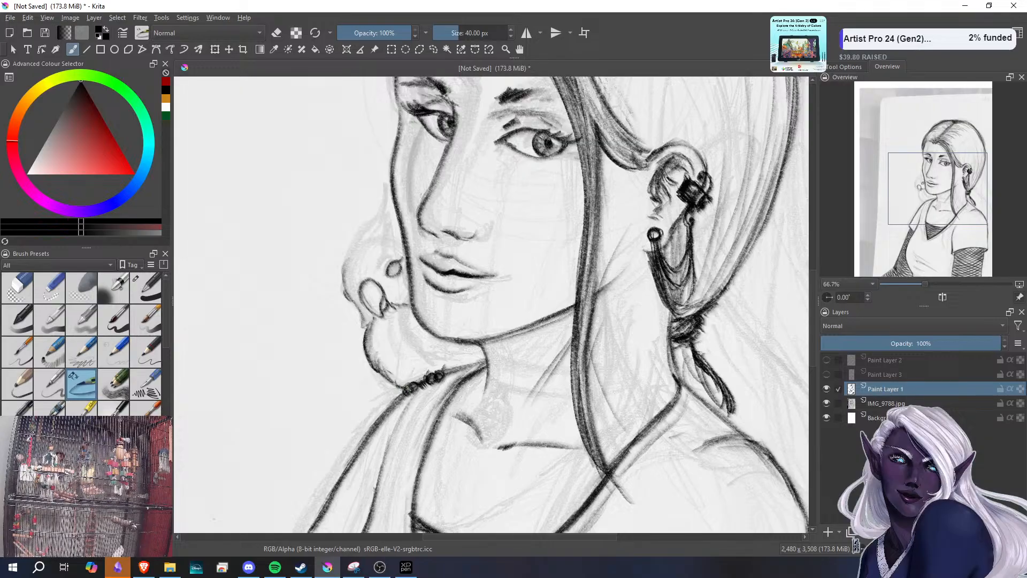
{"action": "left_click_drag", "start_coordinate": [421, 330], "coordinate": [414, 312]}
{"action": "mouse_move", "coordinate": [348, 275]}
{"action": "left_mouse_down"}
{"action": "mouse_move", "coordinate": [382, 191]}
{"action": "mouse_move", "coordinate": [354, 240]}
{"action": "mouse_move", "coordinate": [383, 199]}
{"action": "mouse_move", "coordinate": [374, 271]}
{"action": "mouse_move", "coordinate": [384, 218]}
{"action": "mouse_move", "coordinate": [383, 245]}
{"action": "left_mouse_up"}
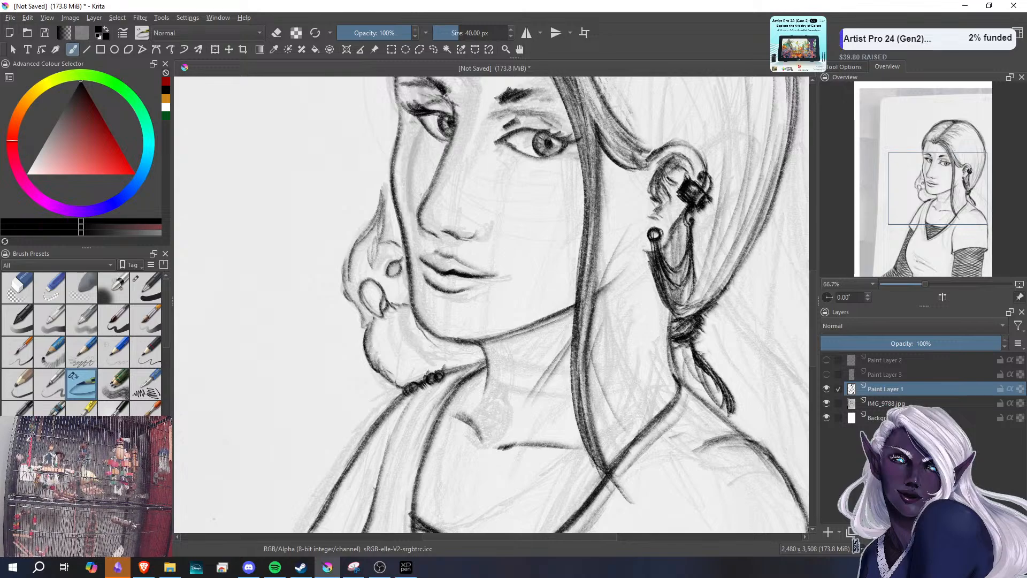
- Erase the bird's feet with the 60 px eraser brush and redraw the shoulder line beneath it
{"action": "left_click", "coordinate": [83, 289]}
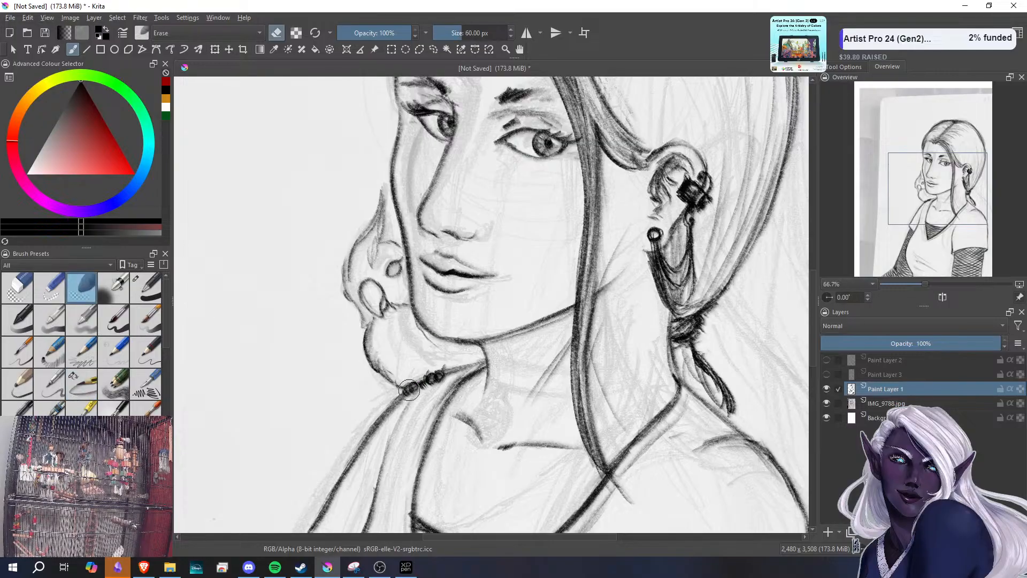
{"action": "mouse_move", "coordinate": [409, 390]}
{"action": "left_mouse_down"}
{"action": "mouse_move", "coordinate": [441, 381]}
{"action": "mouse_move", "coordinate": [415, 394]}
{"action": "mouse_move", "coordinate": [439, 367]}
{"action": "mouse_move", "coordinate": [426, 384]}
{"action": "mouse_move", "coordinate": [419, 374]}
{"action": "mouse_move", "coordinate": [422, 382]}
{"action": "left_mouse_up"}
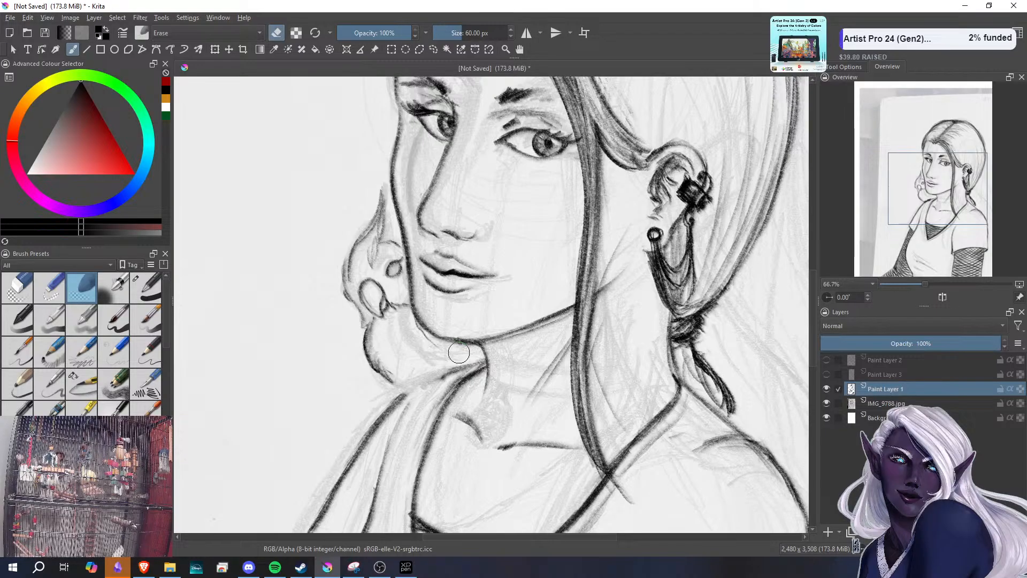
{"action": "left_click", "coordinate": [81, 384]}
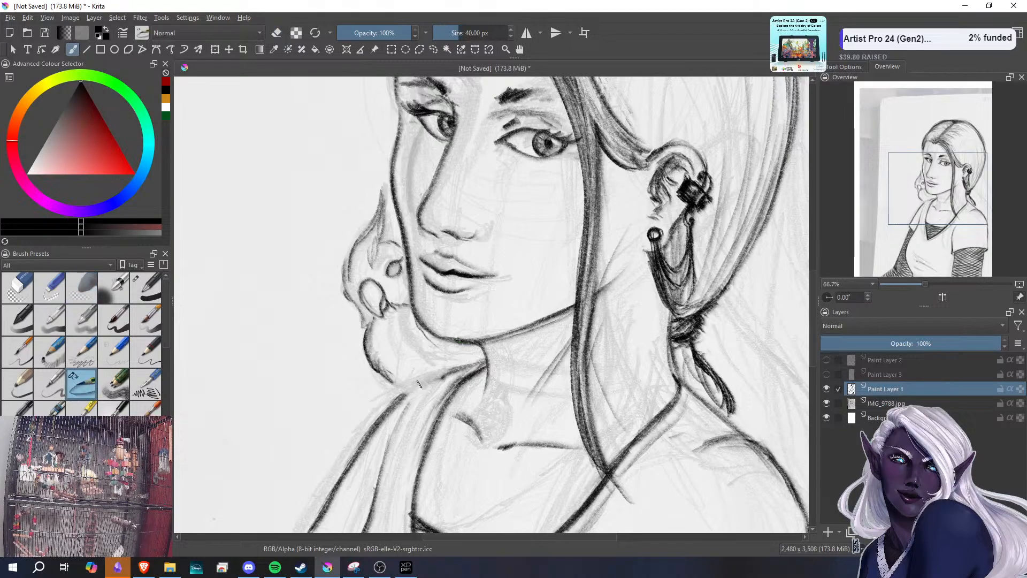
{"action": "mouse_move", "coordinate": [419, 384]}
{"action": "left_mouse_down"}
{"action": "mouse_move", "coordinate": [452, 370]}
{"action": "mouse_move", "coordinate": [400, 391]}
{"action": "mouse_move", "coordinate": [464, 368]}
{"action": "left_mouse_up"}
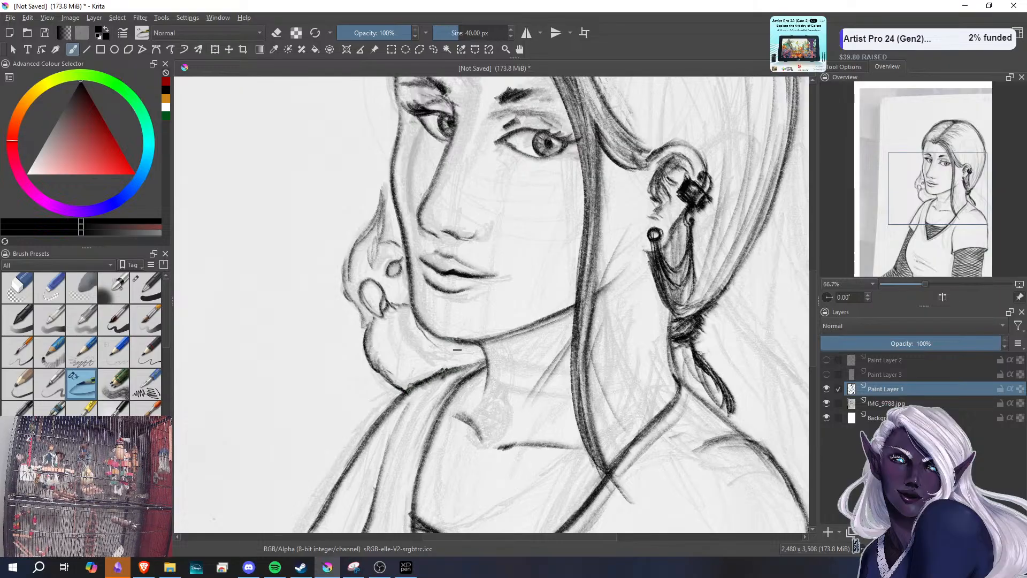
- Draw the bird's lower body edge under the woman's jaw to the neck, joining it to the shoulder line
{"action": "left_click_drag", "start_coordinate": [432, 335], "coordinate": [482, 357]}
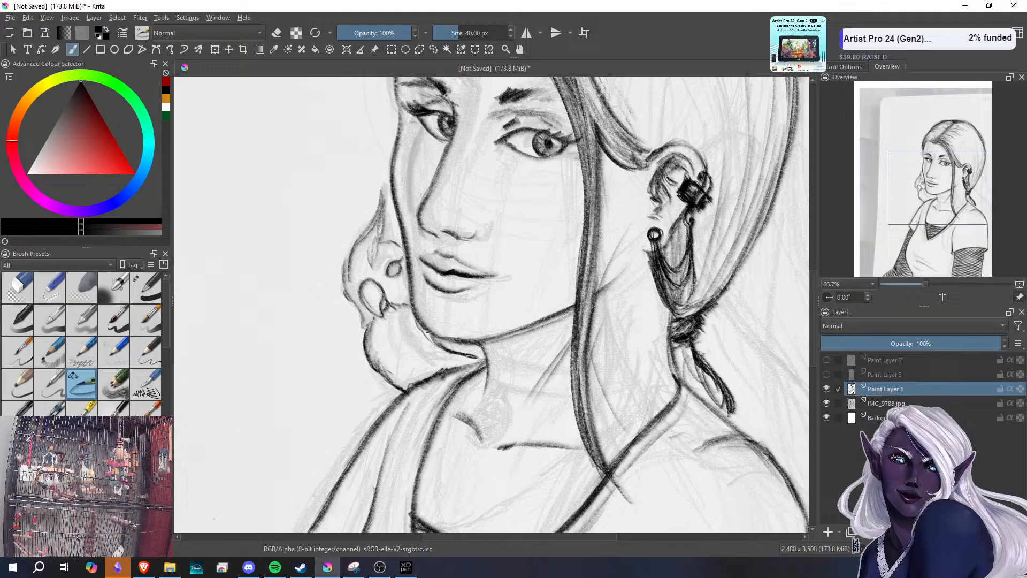
{"action": "left_click_drag", "start_coordinate": [426, 333], "coordinate": [449, 350]}
{"action": "left_click_drag", "start_coordinate": [473, 364], "coordinate": [482, 354]}
- Fill the bird's eye in black, carve a small highlight with a tiny eraser, and clean around it at 14.64 px
{"action": "mouse_move", "coordinate": [394, 277]}
{"action": "left_mouse_down"}
{"action": "mouse_move", "coordinate": [406, 288]}
{"action": "mouse_move", "coordinate": [406, 271]}
{"action": "left_mouse_up"}
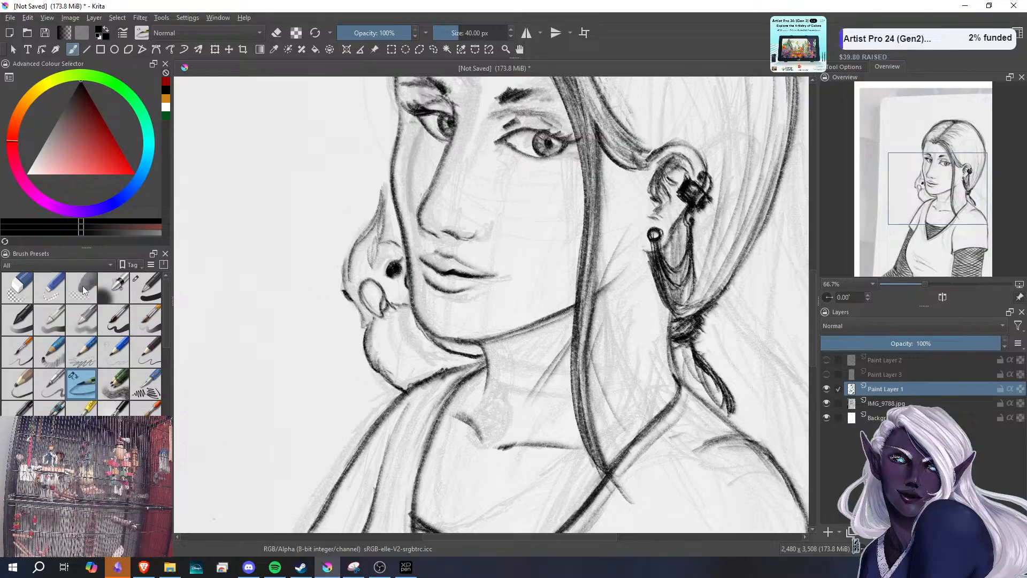
{"action": "left_click", "coordinate": [81, 287]}
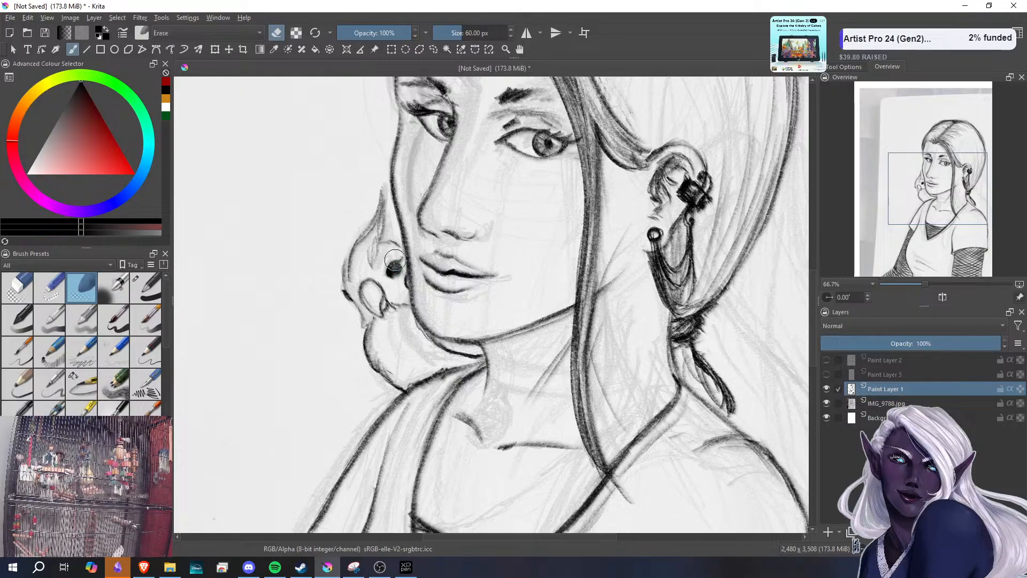
{"action": "left_click_drag", "start_coordinate": [448, 33], "coordinate": [443, 33]}
{"action": "left_click", "coordinate": [93, 385]}
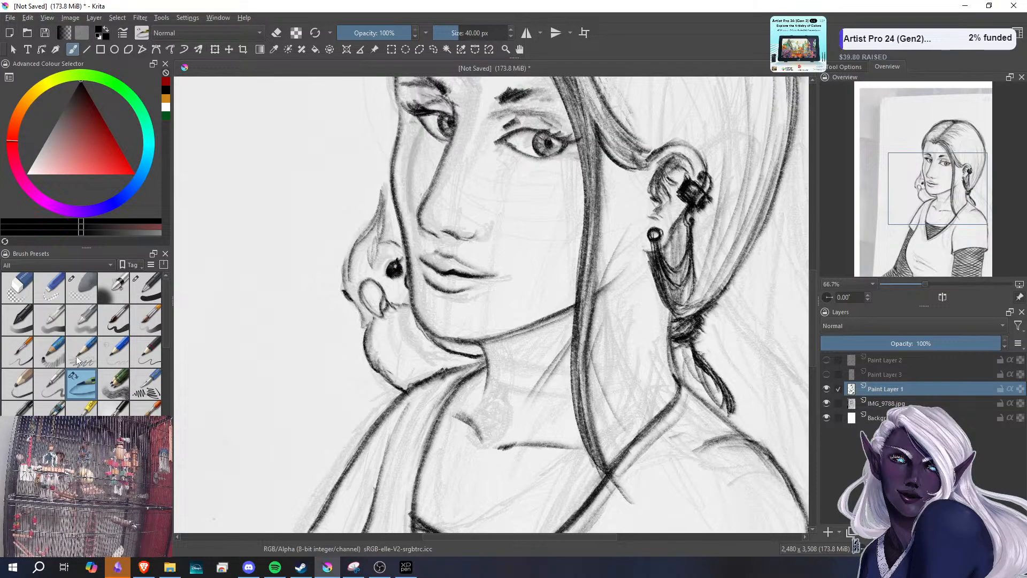
{"action": "left_click", "coordinate": [82, 287]}
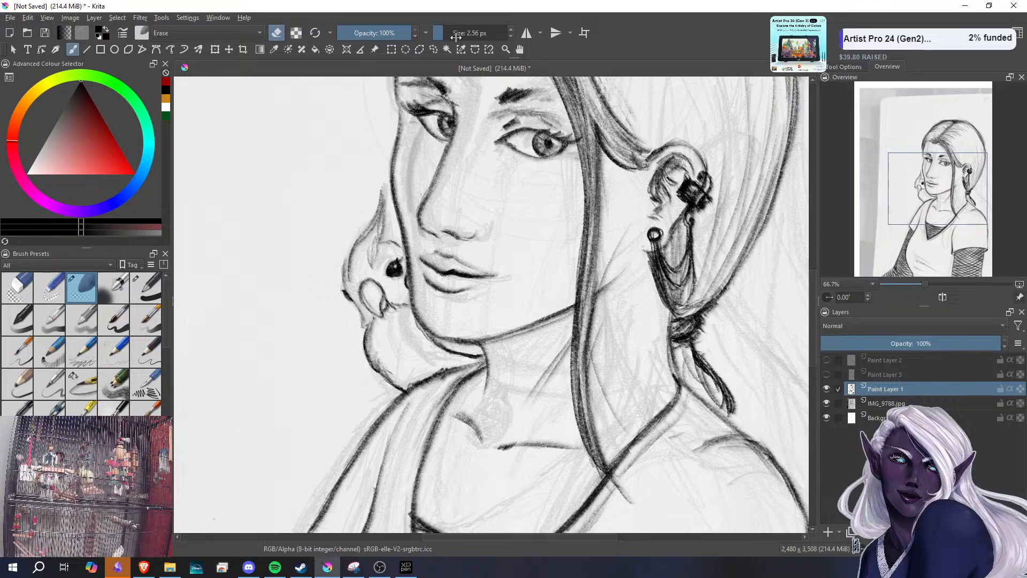
{"action": "left_click_drag", "start_coordinate": [444, 33], "coordinate": [451, 33]}
{"action": "mouse_move", "coordinate": [384, 276]}
{"action": "left_mouse_down"}
{"action": "mouse_move", "coordinate": [420, 243]}
{"action": "mouse_move", "coordinate": [408, 242]}
{"action": "mouse_move", "coordinate": [397, 295]}
{"action": "mouse_move", "coordinate": [404, 274]}
{"action": "left_mouse_up"}
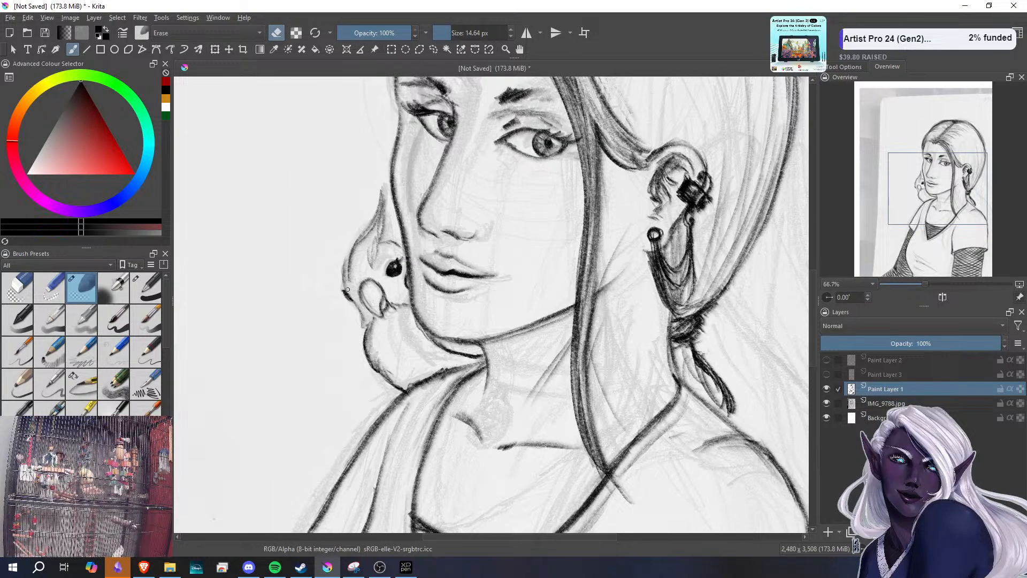
- Clean up the rough corner at the back of the bird's head and thicken the outline of its head and breast
{"action": "left_click_drag", "start_coordinate": [348, 290], "coordinate": [346, 286]}
{"action": "left_click", "coordinate": [88, 383]}
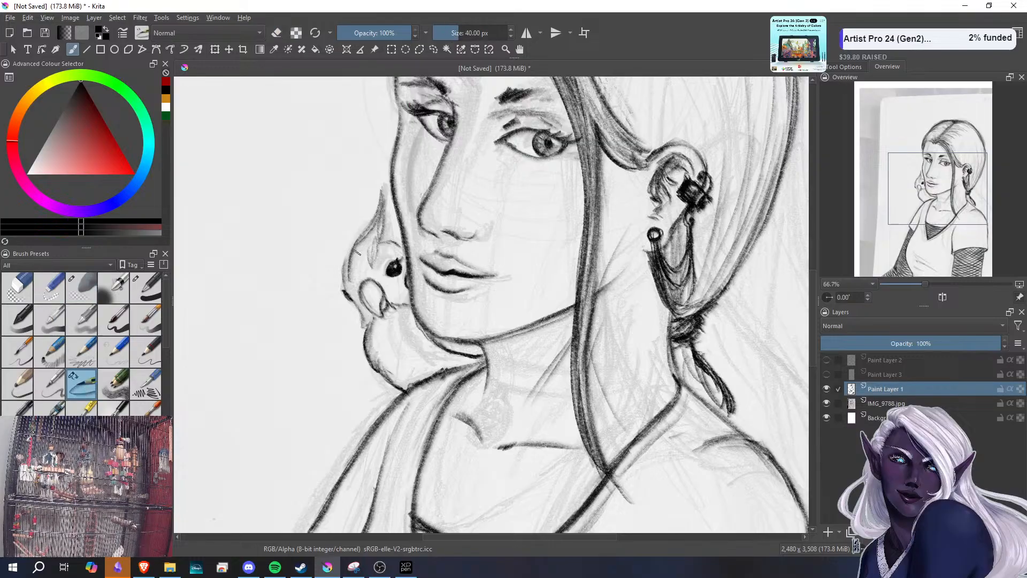
{"action": "mouse_move", "coordinate": [342, 278]}
{"action": "left_mouse_down"}
{"action": "mouse_move", "coordinate": [348, 256]}
{"action": "mouse_move", "coordinate": [351, 294]}
{"action": "left_mouse_up"}
{"action": "mouse_move", "coordinate": [353, 297]}
{"action": "left_mouse_down"}
{"action": "mouse_move", "coordinate": [368, 370]}
{"action": "mouse_move", "coordinate": [373, 360]}
{"action": "mouse_move", "coordinate": [390, 380]}
{"action": "mouse_move", "coordinate": [392, 357]}
{"action": "mouse_move", "coordinate": [404, 353]}
{"action": "left_mouse_up"}
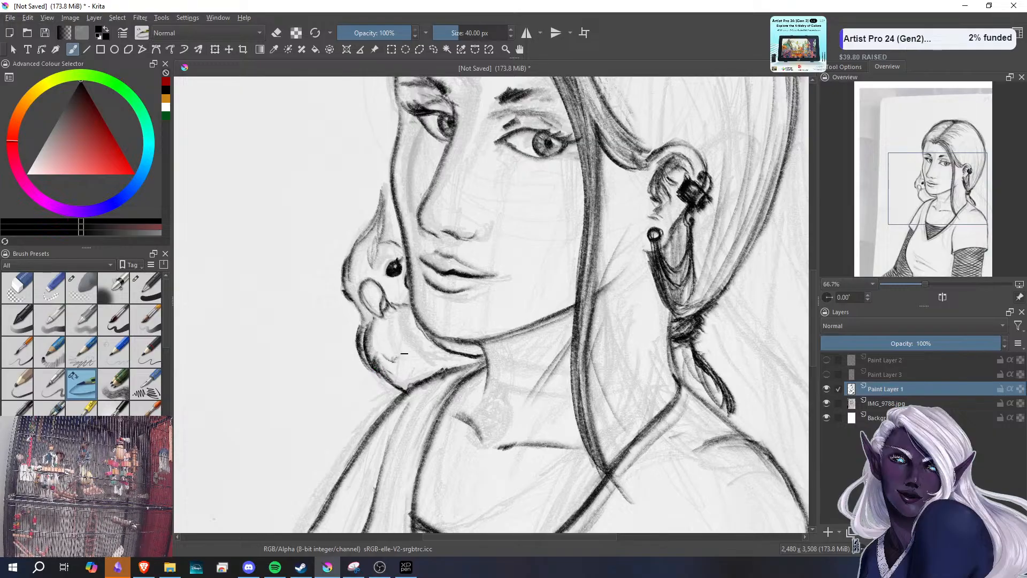
{"action": "mouse_move", "coordinate": [353, 301]}
{"action": "left_mouse_down"}
{"action": "mouse_move", "coordinate": [364, 324]}
{"action": "mouse_move", "coordinate": [373, 319]}
{"action": "left_mouse_up"}
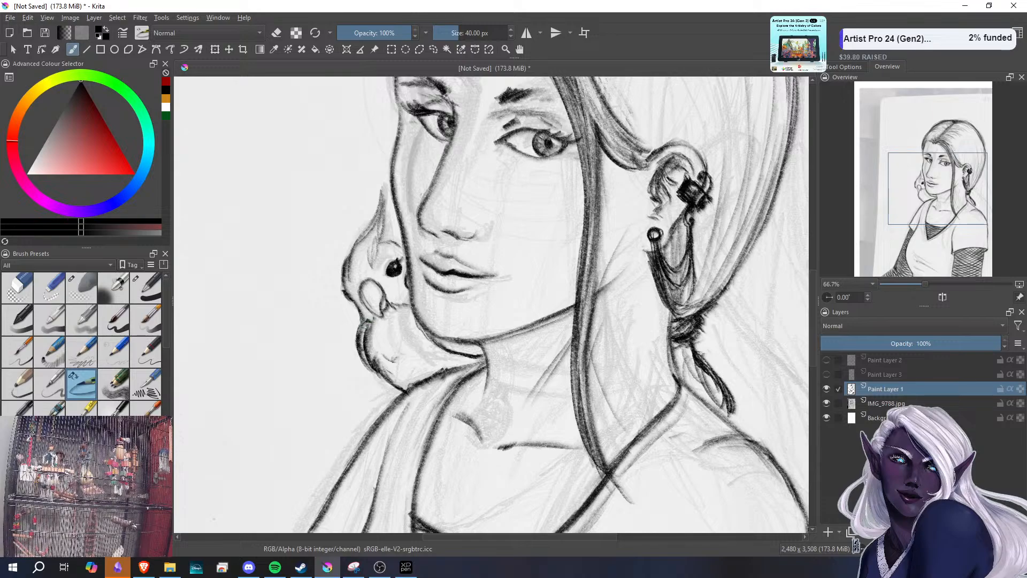
- Hide the IMG_9788.jpg reference layer and check the whole drawing on white
{"action": "left_click", "coordinate": [919, 287]}
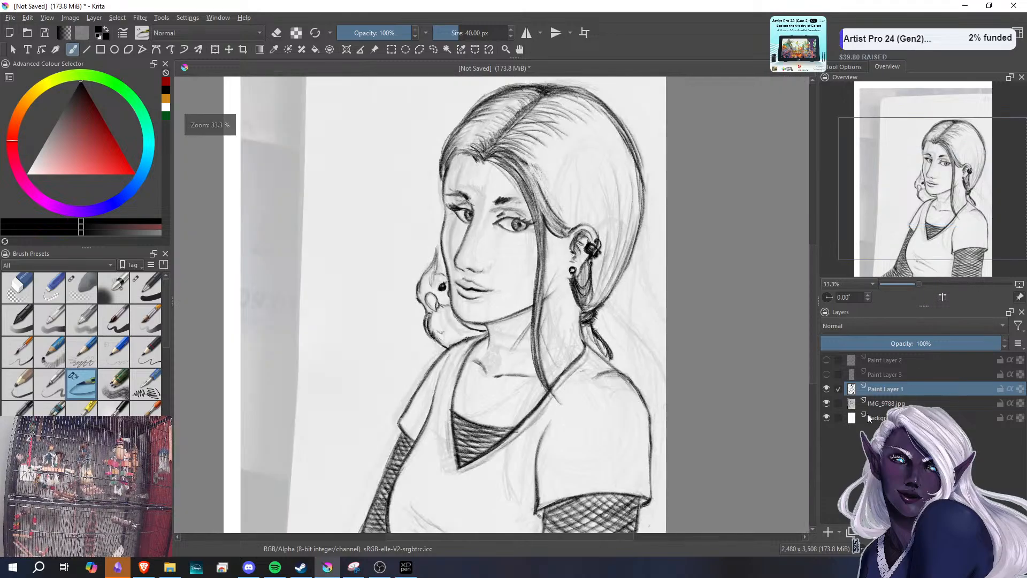
{"action": "left_click", "coordinate": [826, 403]}
{"action": "left_click_drag", "start_coordinate": [912, 283], "coordinate": [907, 280]}
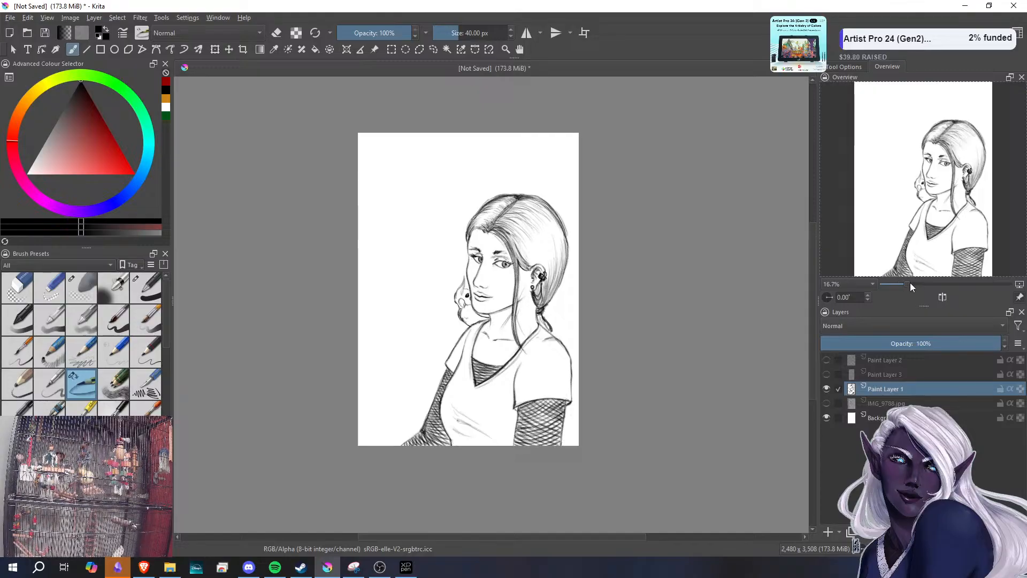
{"action": "left_click_drag", "start_coordinate": [910, 282], "coordinate": [918, 280]}
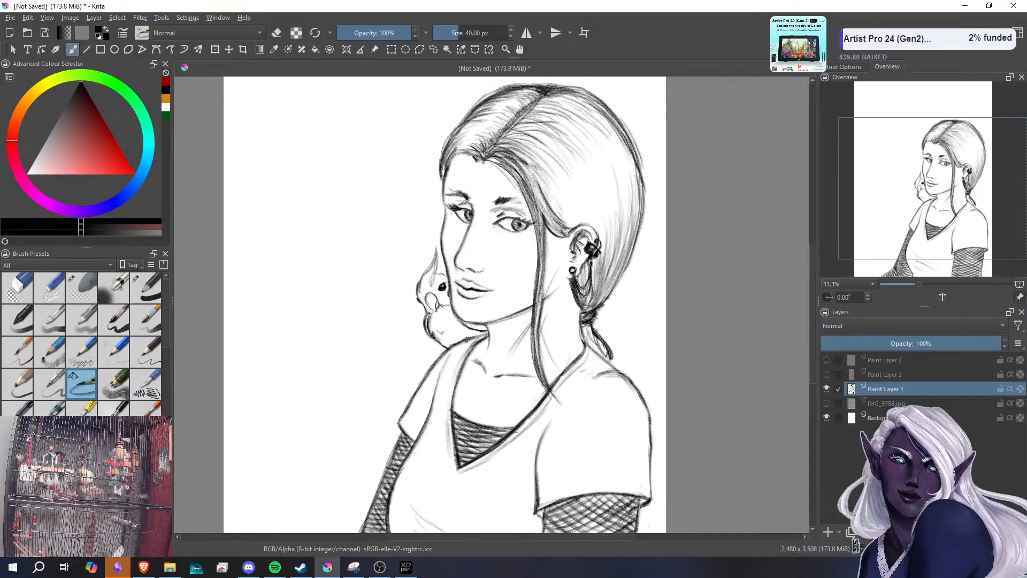
- Add curved hair strands from the parting across the crown on the near side of the head
{"action": "left_click_drag", "start_coordinate": [497, 146], "coordinate": [590, 98]}
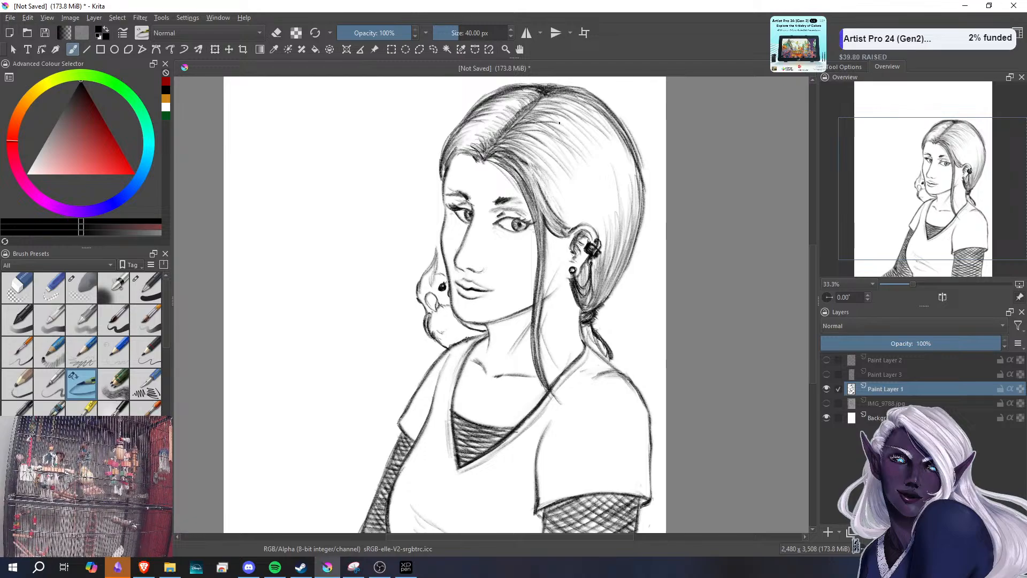
{"action": "left_click_drag", "start_coordinate": [534, 133], "coordinate": [574, 122]}
{"action": "mouse_move", "coordinate": [536, 125]}
{"action": "left_mouse_down"}
{"action": "mouse_move", "coordinate": [579, 116]}
{"action": "mouse_move", "coordinate": [583, 103]}
{"action": "left_mouse_up"}
{"action": "left_click_drag", "start_coordinate": [550, 109], "coordinate": [590, 103]}
{"action": "left_click_drag", "start_coordinate": [553, 109], "coordinate": [598, 95]}
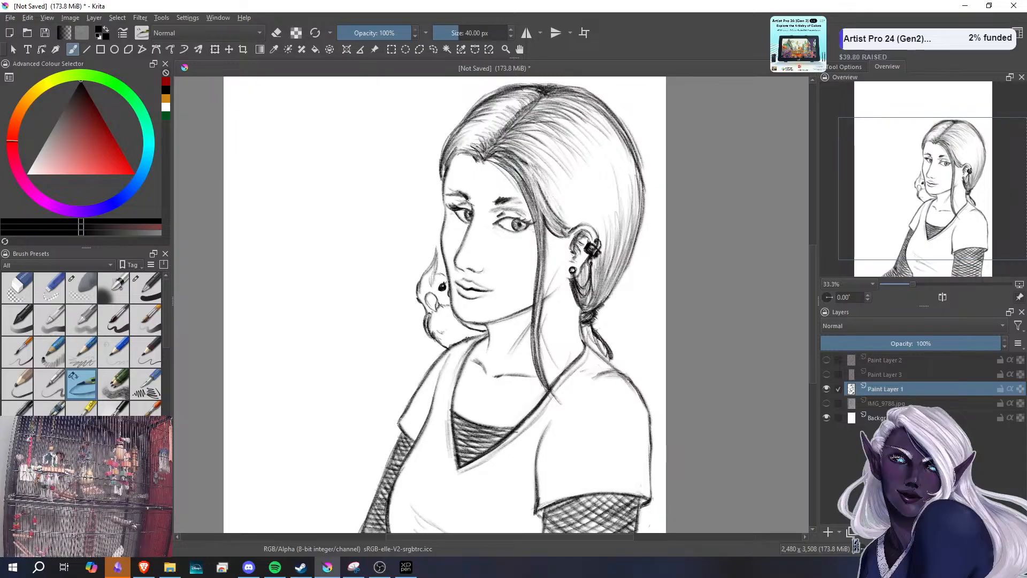
- Fill the hair on the far side of the parting with strands from the crown down to the temple
{"action": "mouse_move", "coordinate": [468, 146]}
{"action": "left_mouse_down"}
{"action": "mouse_move", "coordinate": [487, 156]}
{"action": "mouse_move", "coordinate": [490, 143]}
{"action": "left_mouse_up"}
{"action": "mouse_move", "coordinate": [482, 126]}
{"action": "left_mouse_down"}
{"action": "mouse_move", "coordinate": [500, 135]}
{"action": "mouse_move", "coordinate": [524, 94]}
{"action": "left_mouse_up"}
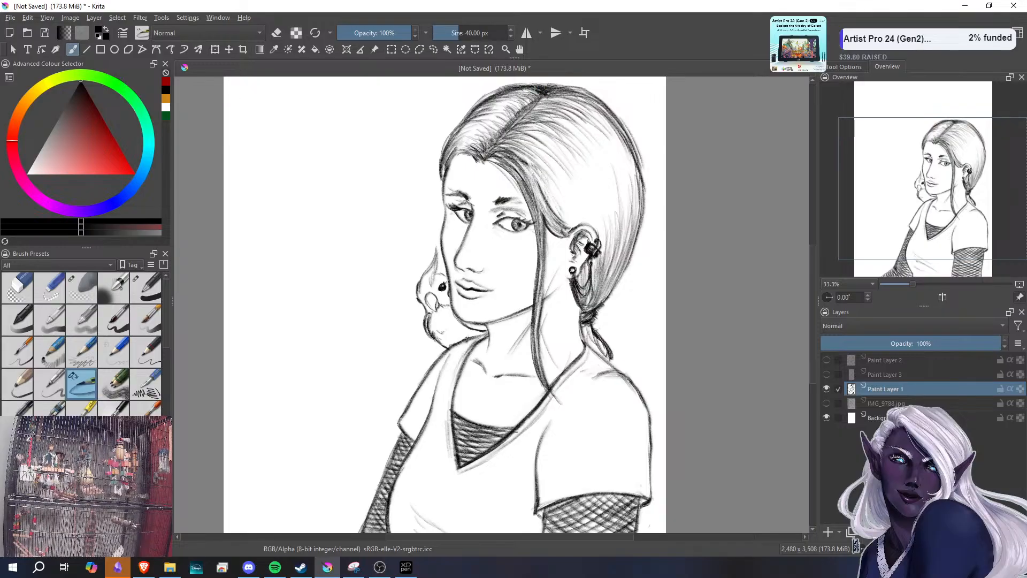
{"action": "mouse_move", "coordinate": [537, 83]}
{"action": "left_mouse_down"}
{"action": "mouse_move", "coordinate": [484, 99]}
{"action": "mouse_move", "coordinate": [514, 94]}
{"action": "left_mouse_up"}
{"action": "left_click_drag", "start_coordinate": [530, 88], "coordinate": [522, 93]}
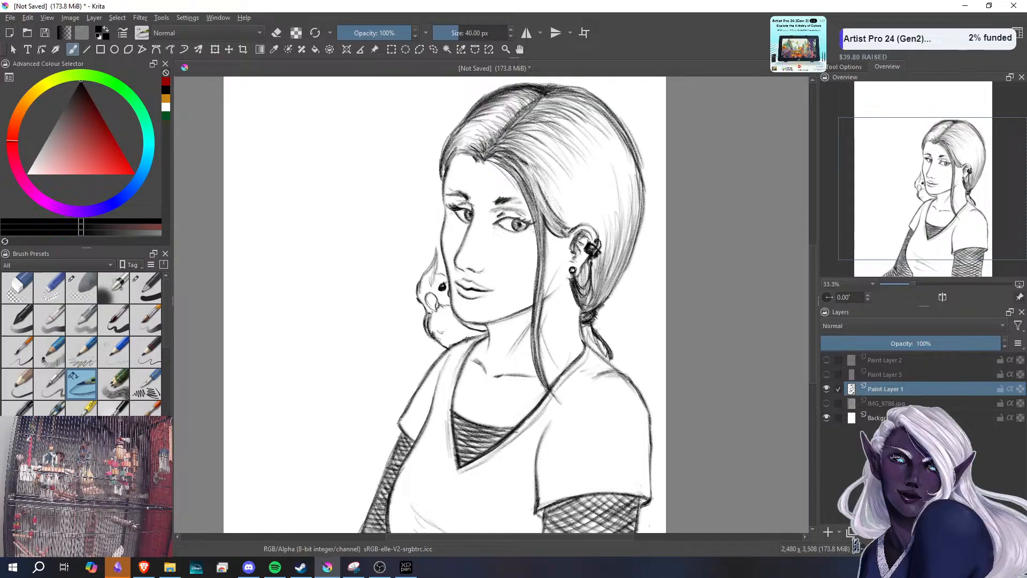
{"action": "left_click_drag", "start_coordinate": [475, 115], "coordinate": [450, 137]}
{"action": "left_click_drag", "start_coordinate": [480, 119], "coordinate": [448, 149]}
{"action": "mouse_move", "coordinate": [478, 130]}
{"action": "left_mouse_down"}
{"action": "mouse_move", "coordinate": [455, 137]}
{"action": "mouse_move", "coordinate": [442, 176]}
{"action": "left_mouse_up"}
{"action": "mouse_move", "coordinate": [463, 142]}
{"action": "left_mouse_down"}
{"action": "mouse_move", "coordinate": [445, 153]}
{"action": "mouse_move", "coordinate": [460, 130]}
{"action": "left_mouse_up"}
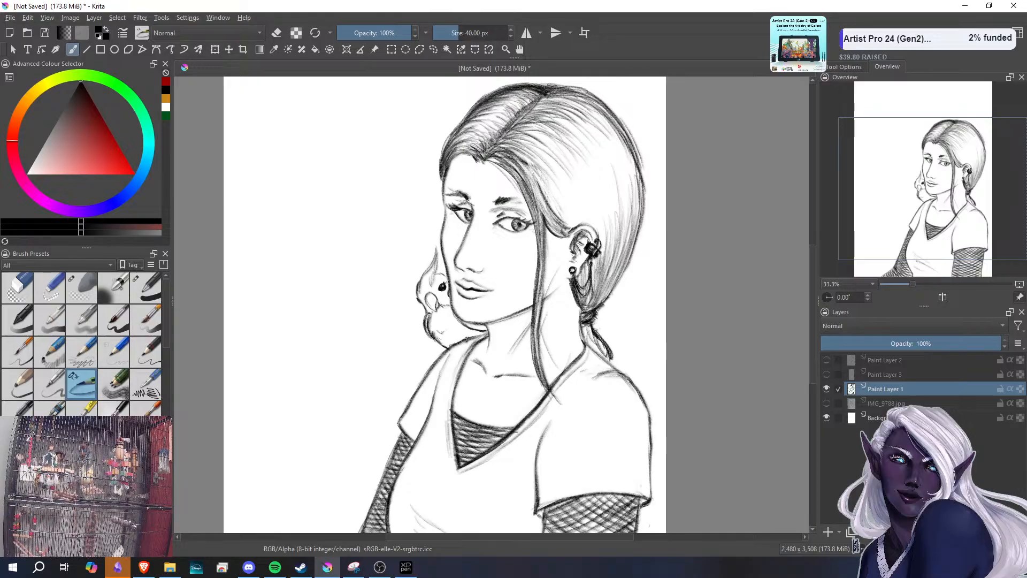
- Darken the hair's outer edge at the back of the head and add long strands following its curve
{"action": "left_click_drag", "start_coordinate": [601, 102], "coordinate": [641, 190]}
{"action": "left_click_drag", "start_coordinate": [639, 154], "coordinate": [639, 225]}
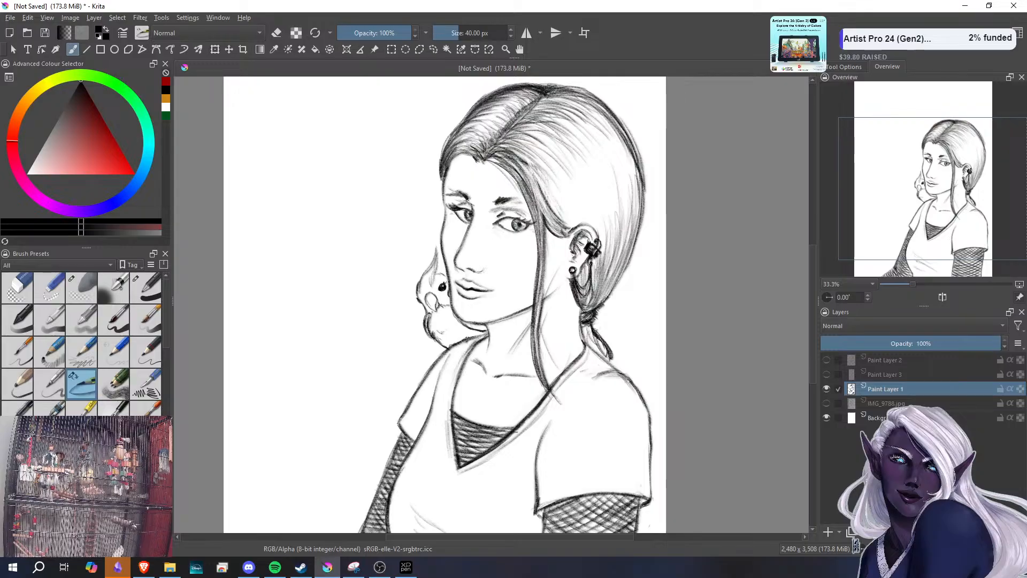
{"action": "mouse_move", "coordinate": [529, 164]}
{"action": "left_mouse_down"}
{"action": "mouse_move", "coordinate": [556, 222]}
{"action": "mouse_move", "coordinate": [564, 200]}
{"action": "left_mouse_up"}
{"action": "mouse_move", "coordinate": [547, 149]}
{"action": "left_mouse_down"}
{"action": "mouse_move", "coordinate": [574, 184]}
{"action": "mouse_move", "coordinate": [607, 179]}
{"action": "mouse_move", "coordinate": [638, 206]}
{"action": "left_mouse_up"}
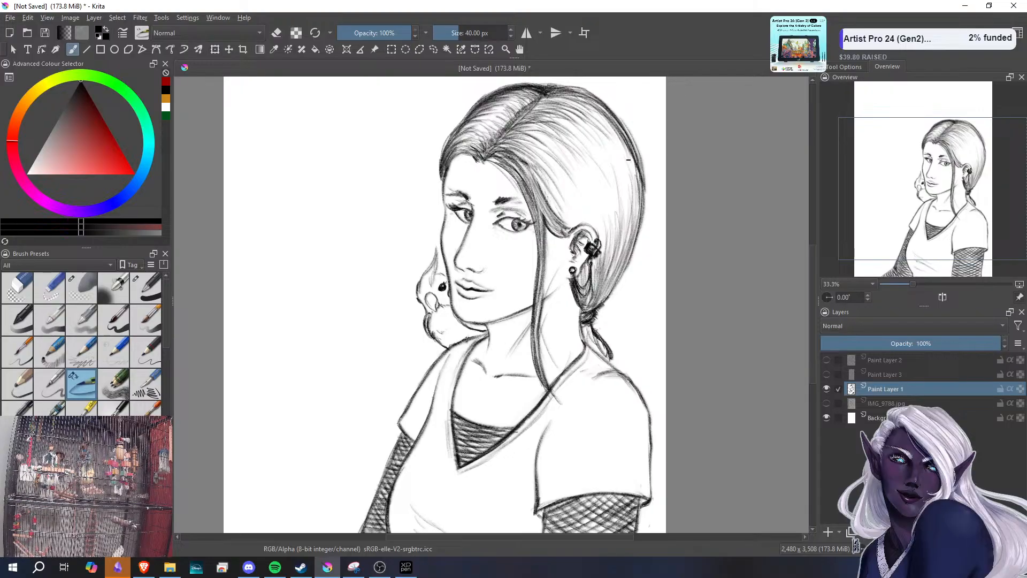
{"action": "left_click_drag", "start_coordinate": [632, 166], "coordinate": [635, 230]}
{"action": "mouse_move", "coordinate": [639, 184]}
{"action": "left_mouse_down"}
{"action": "mouse_move", "coordinate": [629, 248]}
{"action": "mouse_move", "coordinate": [614, 265]}
{"action": "left_mouse_up"}
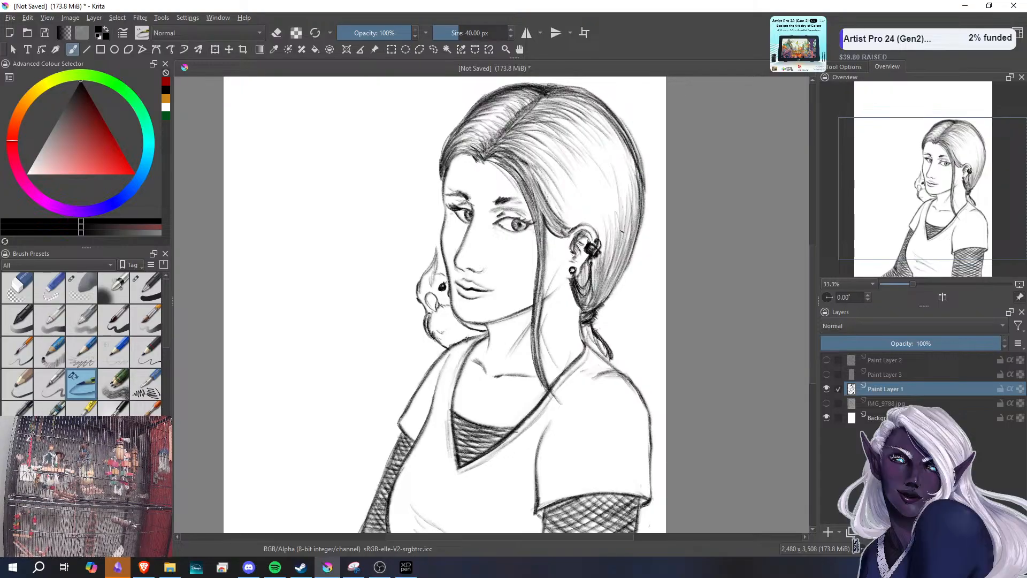
- Add hair strands behind the ear converging on the hair tie, and fill out the ponytail end below it
{"action": "mouse_move", "coordinate": [623, 209]}
{"action": "left_mouse_down"}
{"action": "mouse_move", "coordinate": [615, 264]}
{"action": "mouse_move", "coordinate": [601, 233]}
{"action": "mouse_move", "coordinate": [593, 276]}
{"action": "left_mouse_up"}
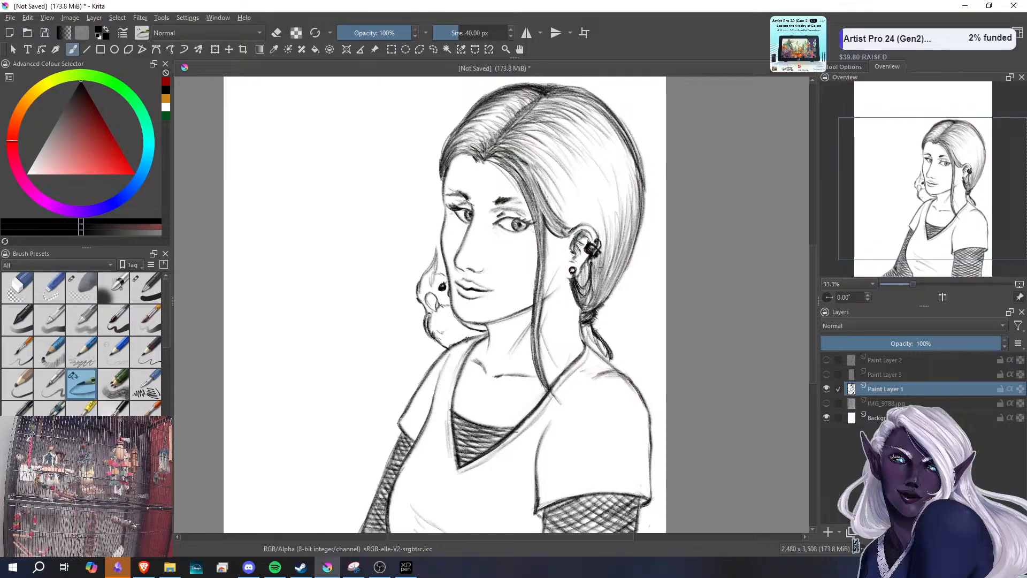
{"action": "left_click_drag", "start_coordinate": [614, 214], "coordinate": [599, 287]}
{"action": "mouse_move", "coordinate": [622, 200]}
{"action": "left_mouse_down"}
{"action": "mouse_move", "coordinate": [612, 256]}
{"action": "mouse_move", "coordinate": [601, 246]}
{"action": "left_mouse_up"}
{"action": "left_click_drag", "start_coordinate": [608, 249], "coordinate": [604, 271]}
{"action": "mouse_move", "coordinate": [592, 325]}
{"action": "left_mouse_down"}
{"action": "mouse_move", "coordinate": [587, 338]}
{"action": "mouse_move", "coordinate": [610, 358]}
{"action": "left_mouse_up"}
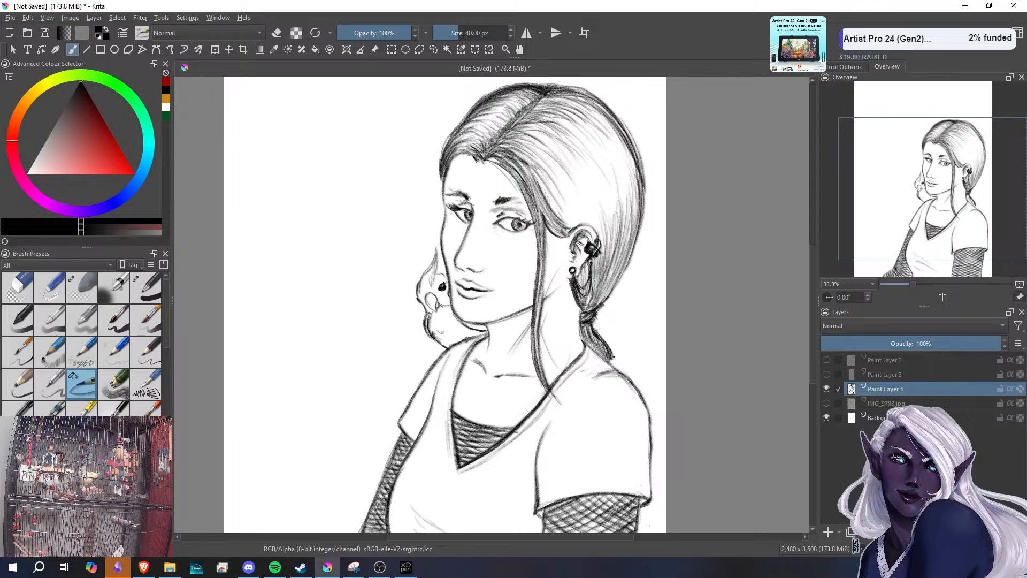
- Strengthen the near shoulder line below the ponytail and erase stray strokes on the neck with the 14.64 px eraser brush
{"action": "left_click_drag", "start_coordinate": [588, 342], "coordinate": [646, 404]}
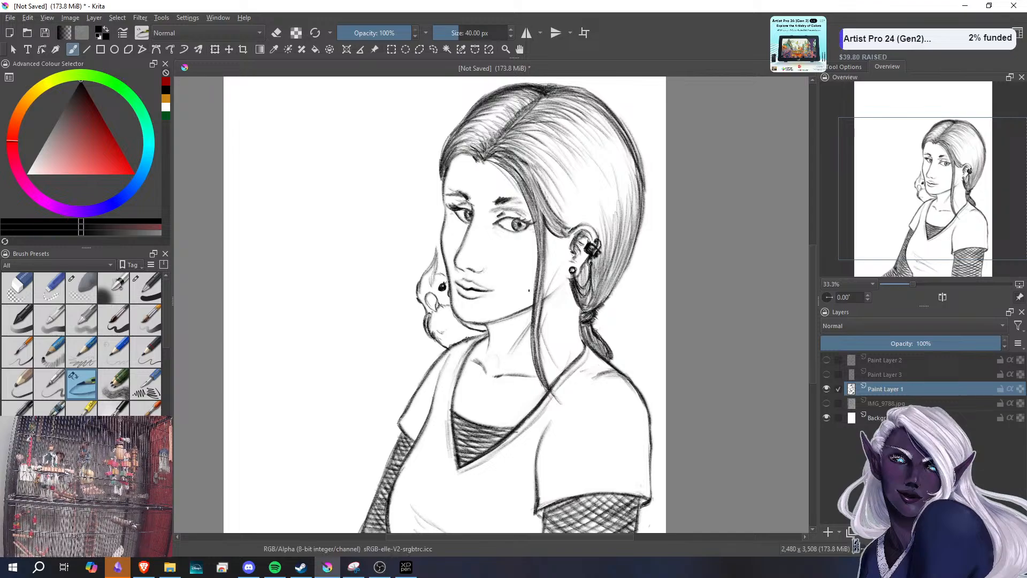
{"action": "key", "text": "e"}
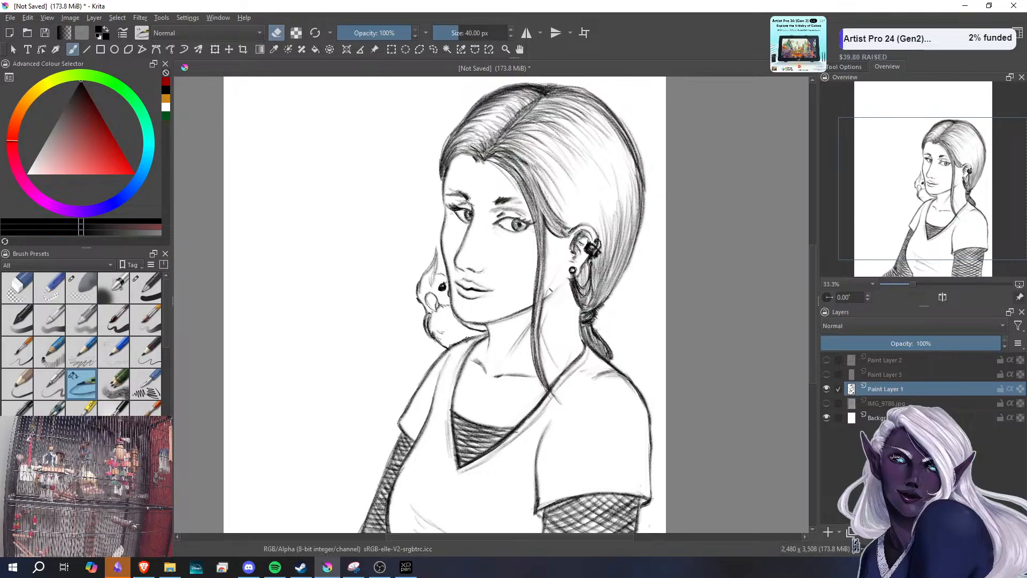
{"action": "left_click", "coordinate": [74, 295]}
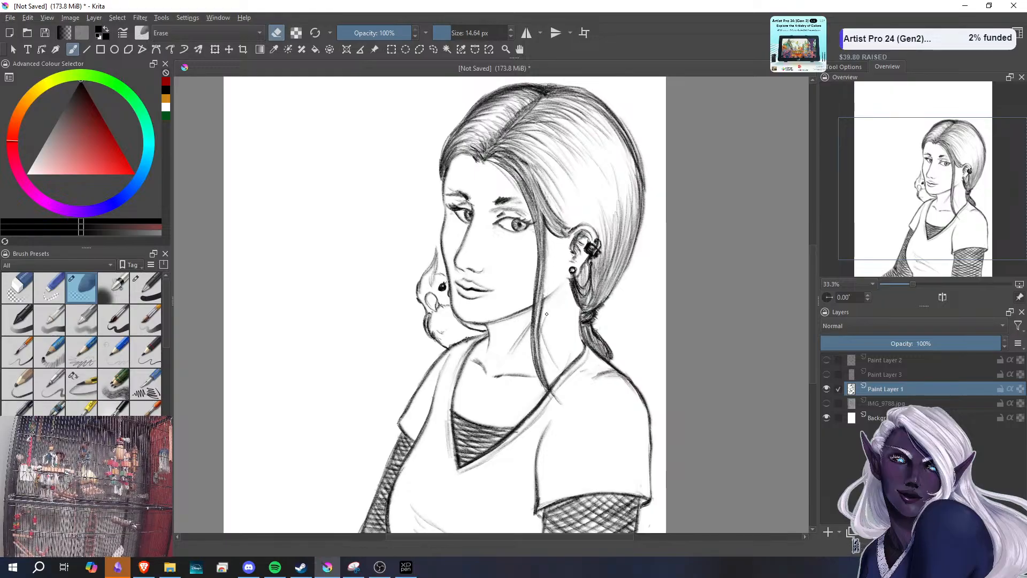
{"action": "left_click_drag", "start_coordinate": [546, 314], "coordinate": [540, 338]}
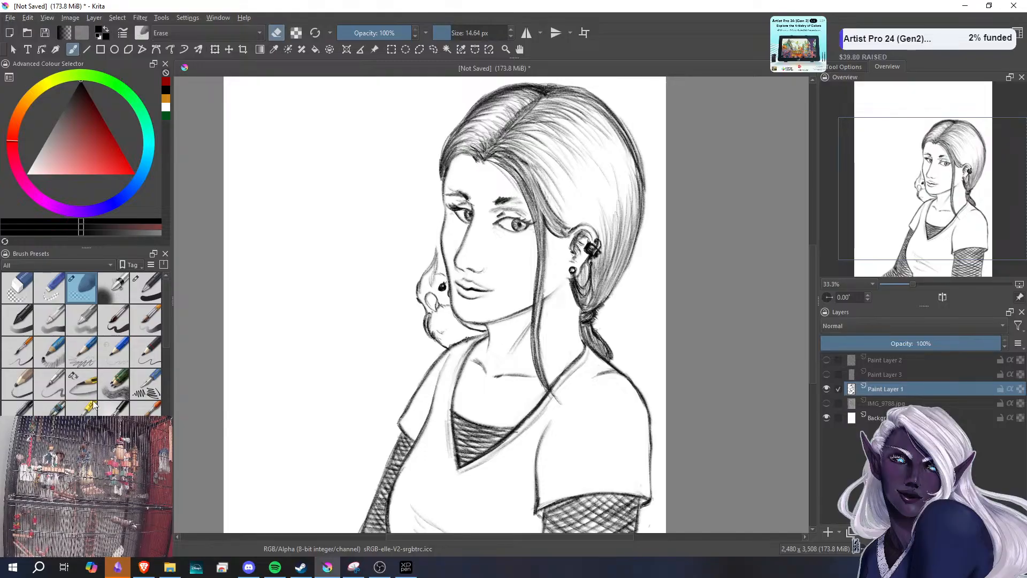
- Draw a seam line parallel to the near T-shirt sleeve's hem with the 40 px pencil brush
{"action": "left_click", "coordinate": [90, 379]}
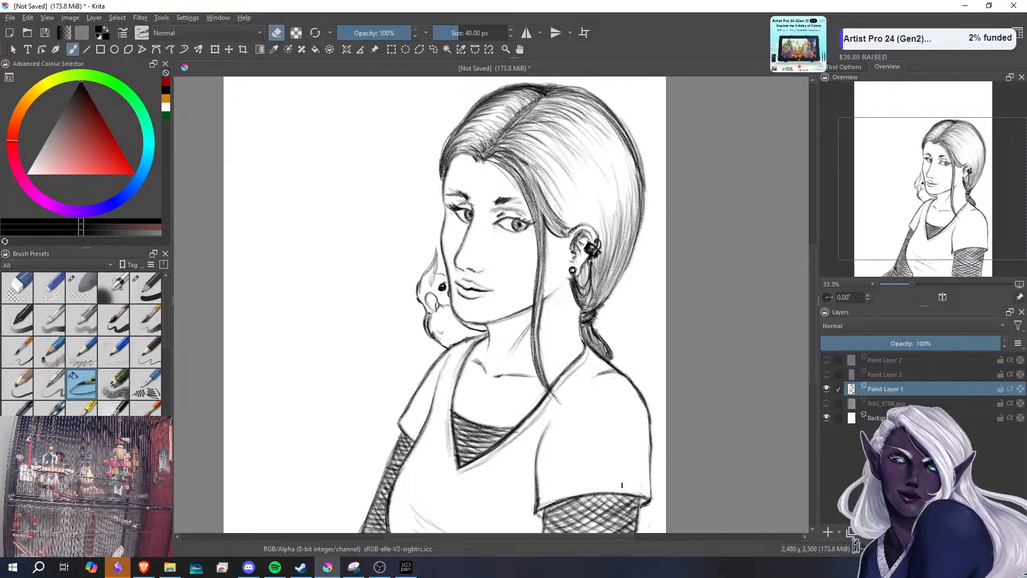
{"action": "key", "text": "e"}
{"action": "left_click_drag", "start_coordinate": [556, 493], "coordinate": [625, 487]}
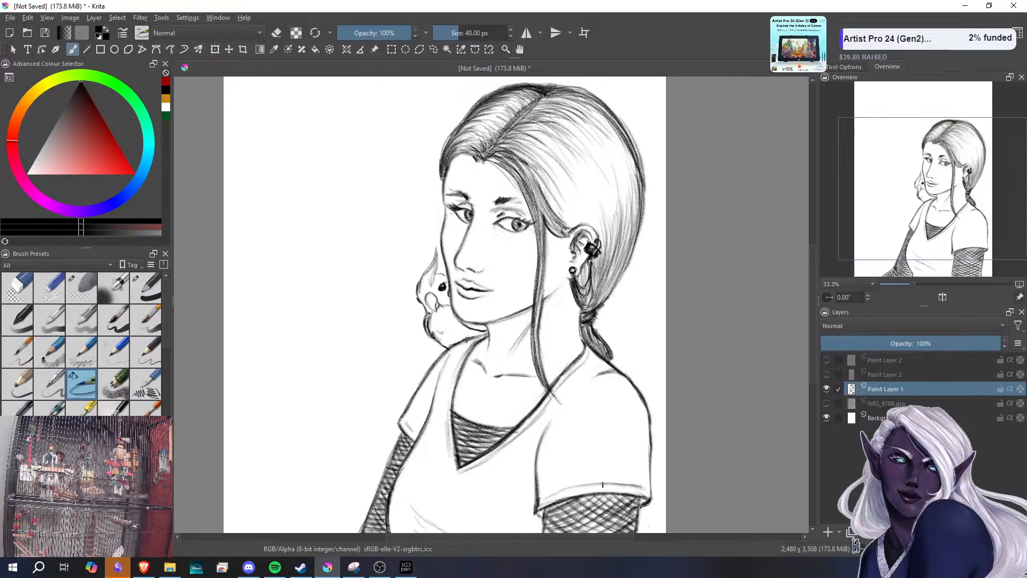
{"action": "mouse_move", "coordinate": [618, 485]}
{"action": "left_mouse_down"}
{"action": "mouse_move", "coordinate": [554, 494]}
{"action": "mouse_move", "coordinate": [565, 488]}
{"action": "left_mouse_up"}
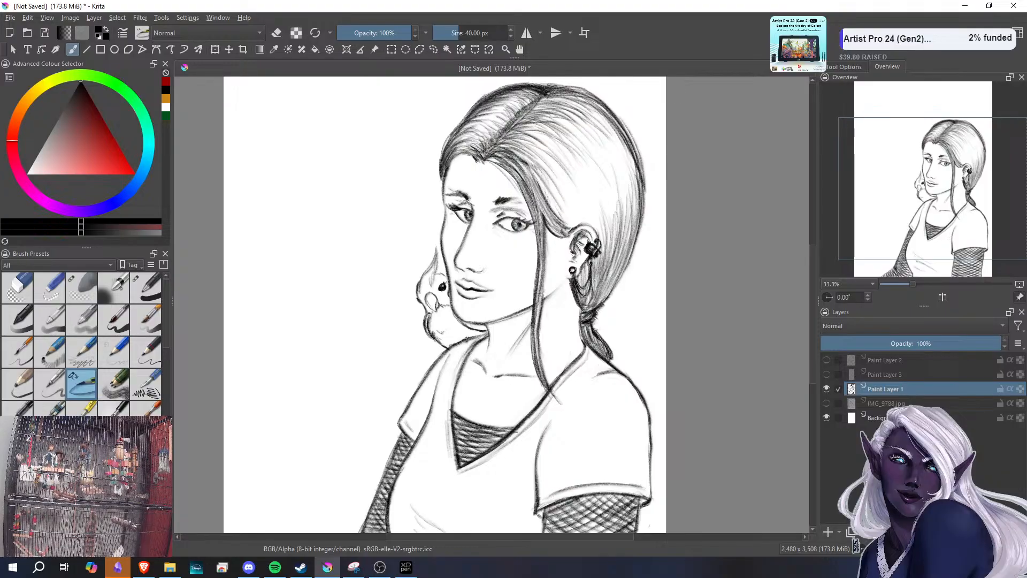